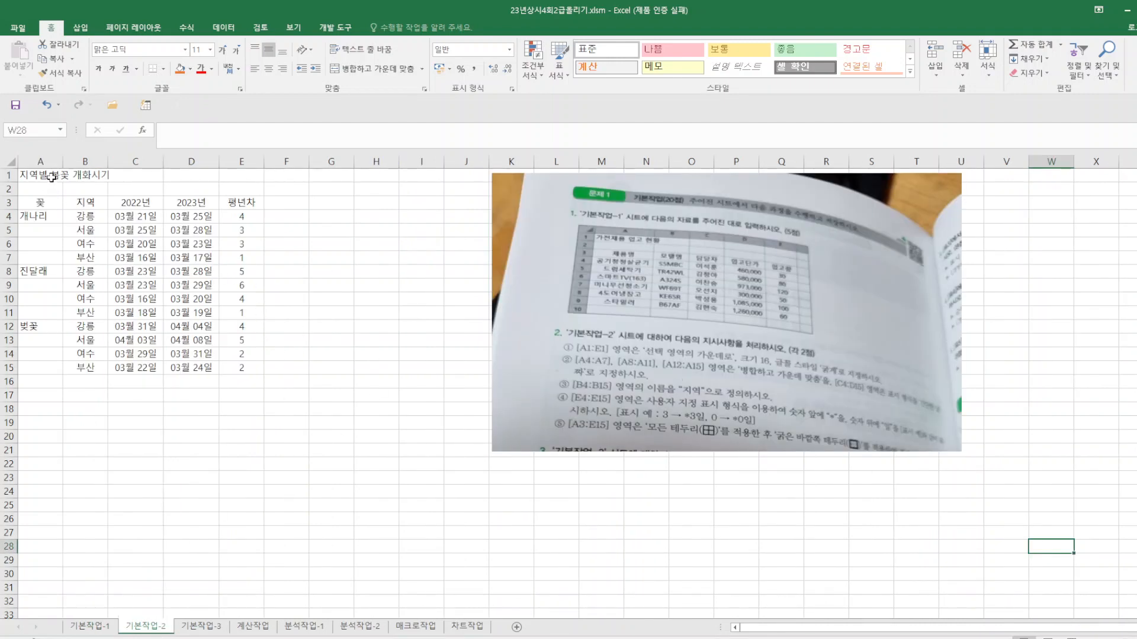
- Merge and center A1:E1 and make the title bold at font size 16
drag(50, 175, 248, 177)
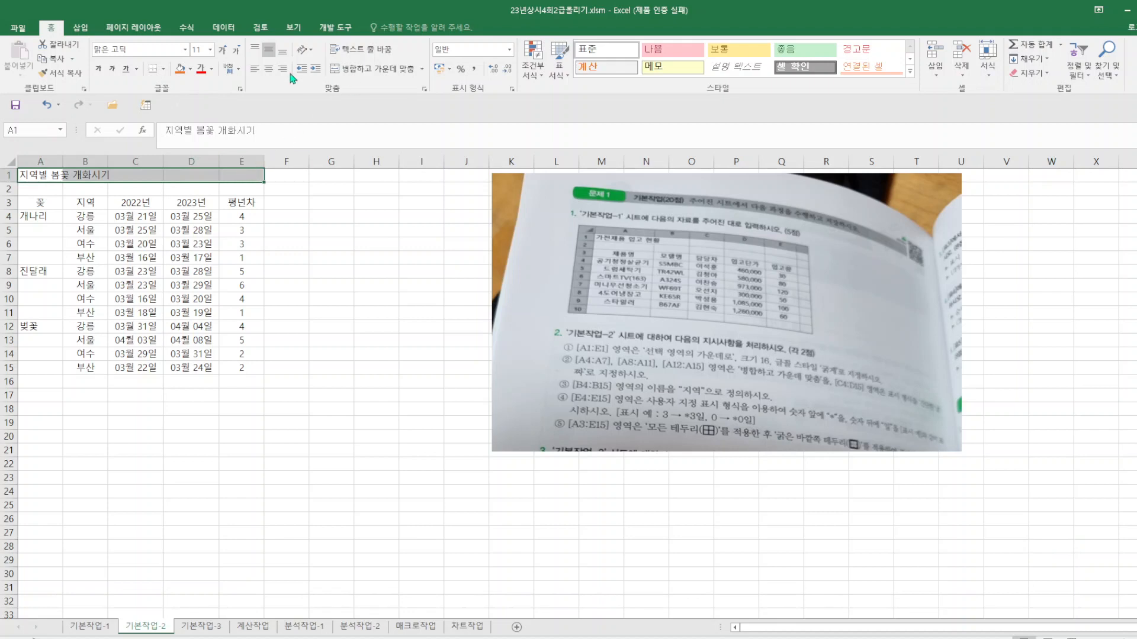
click(386, 70)
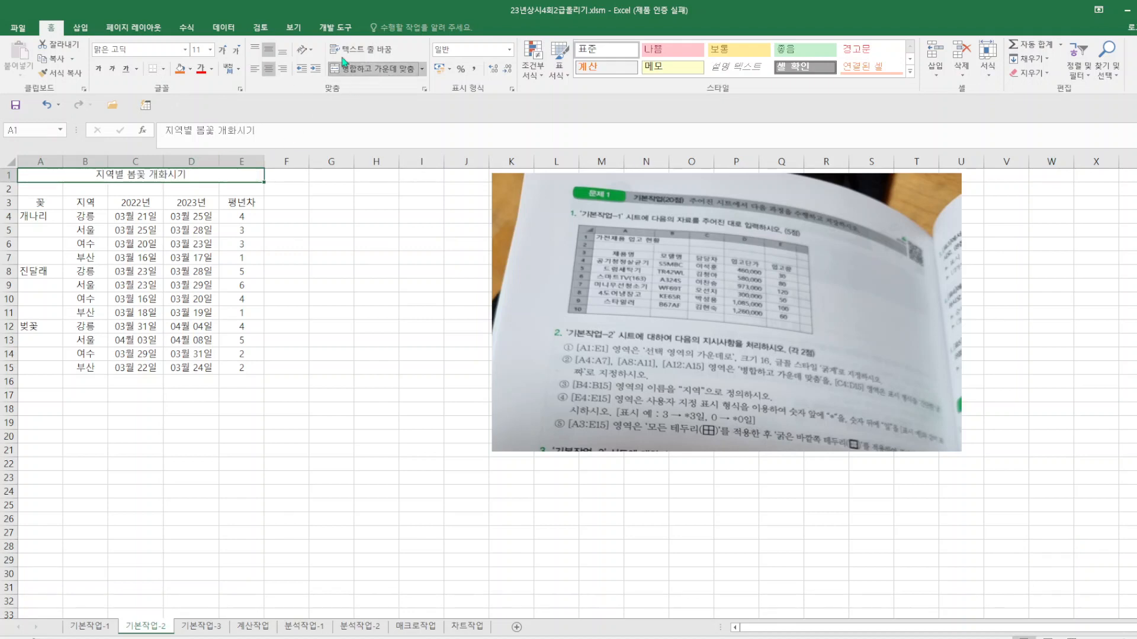
click(212, 50)
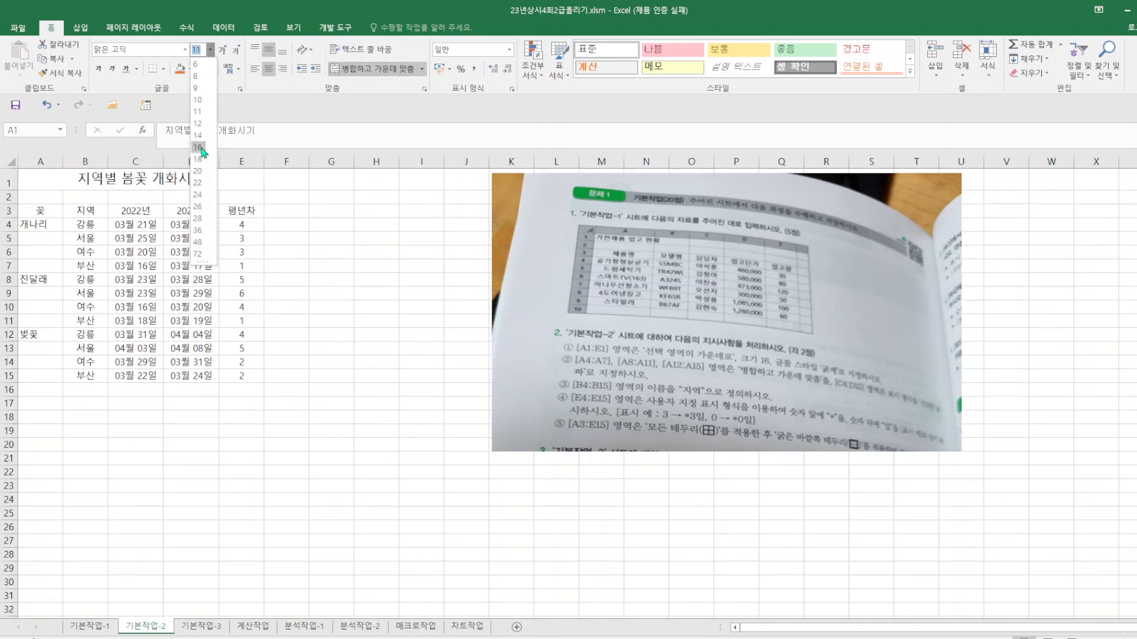
click(197, 147)
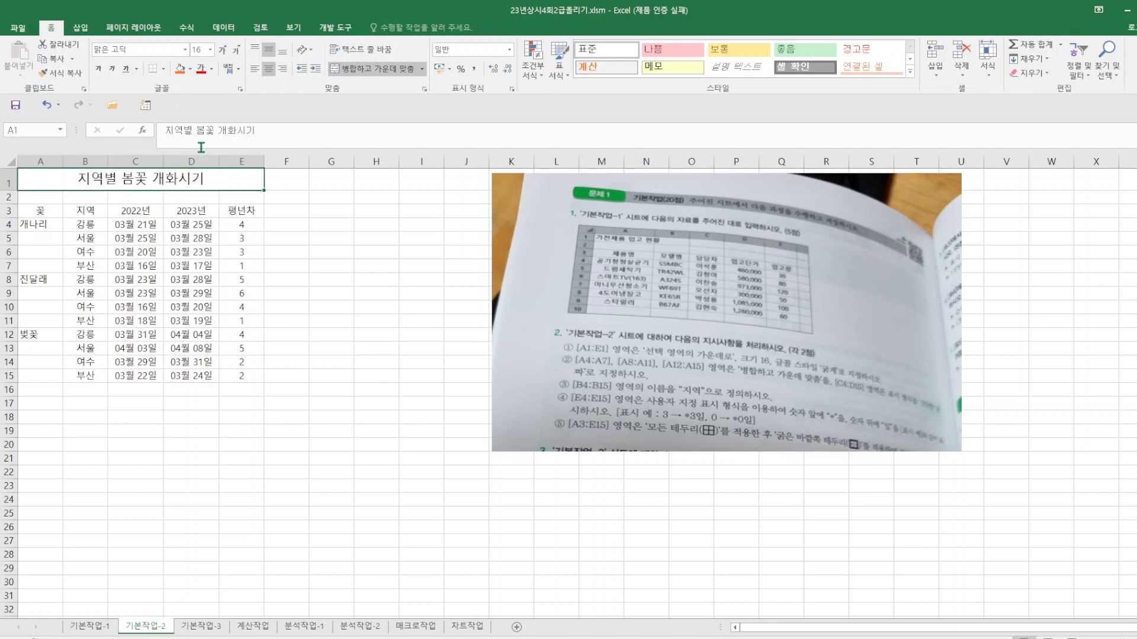
click(99, 69)
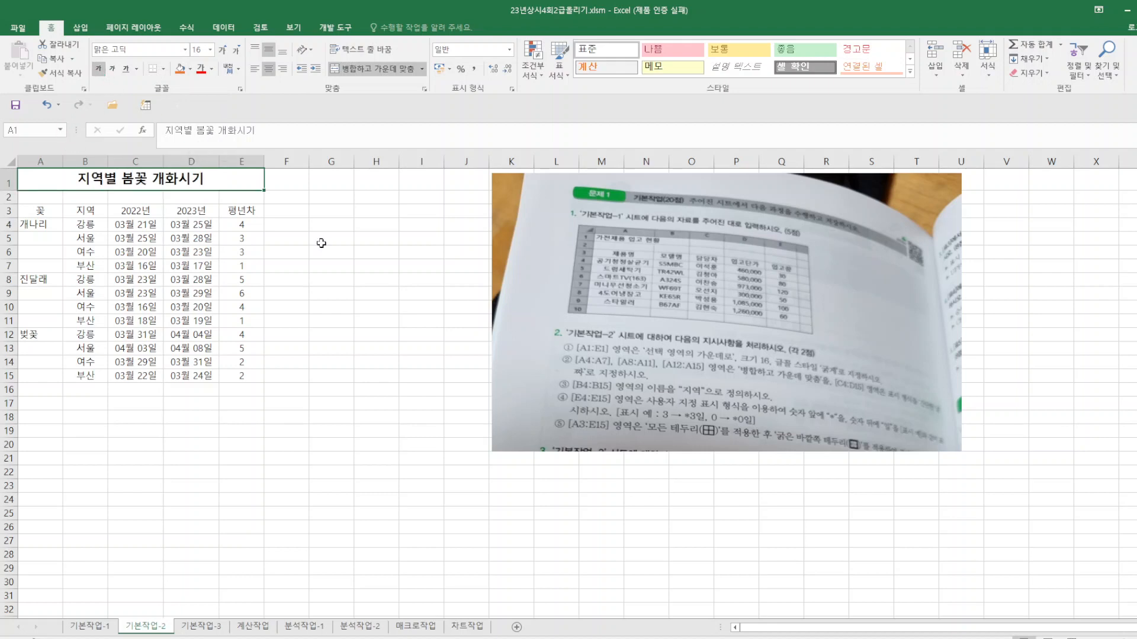
click(345, 353)
- Merge and center the flower-name ranges A4:A7, A8:A11 and A12:A15 as three separate blocks
drag(42, 226, 51, 374)
click(373, 69)
click(373, 69)
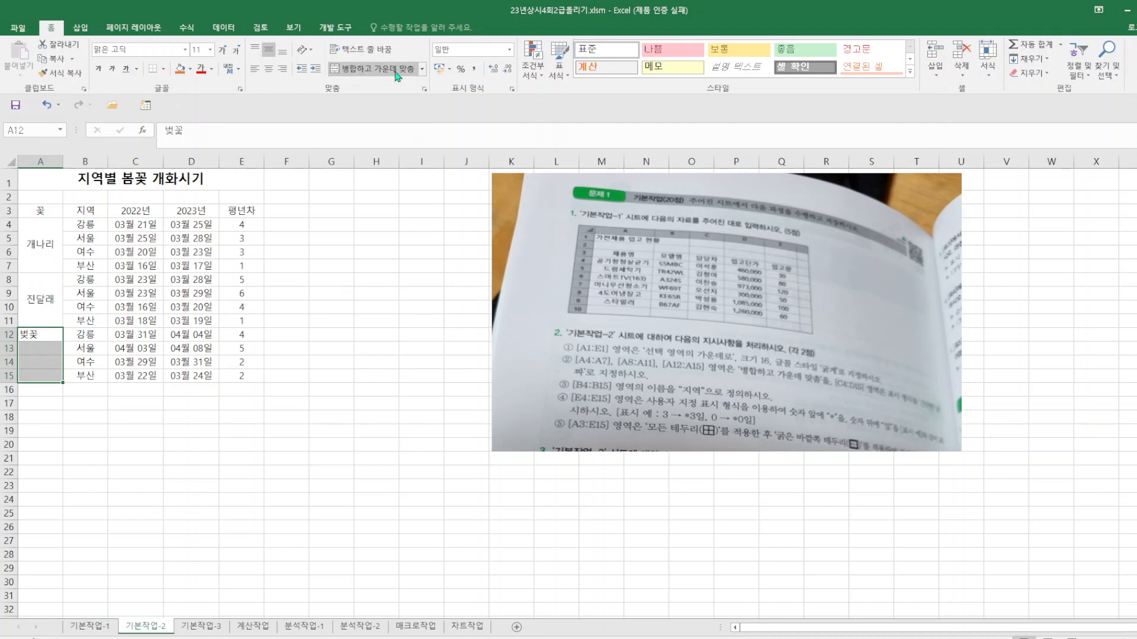
click(395, 72)
click(335, 294)
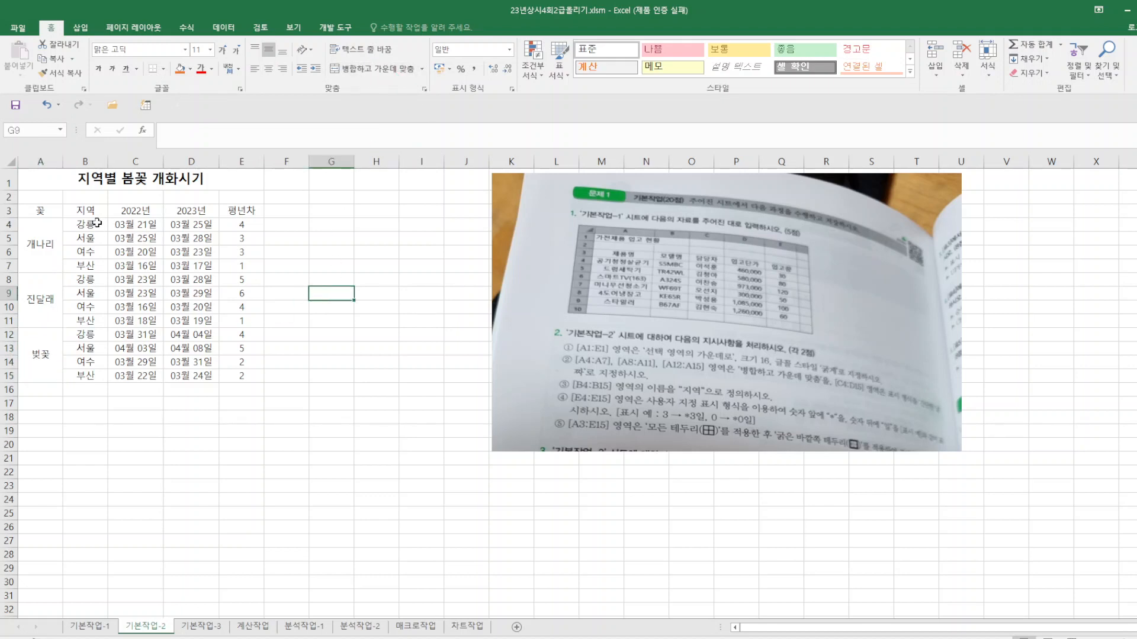
- Define the name 지역 for the range B4:B15
drag(97, 224, 85, 377)
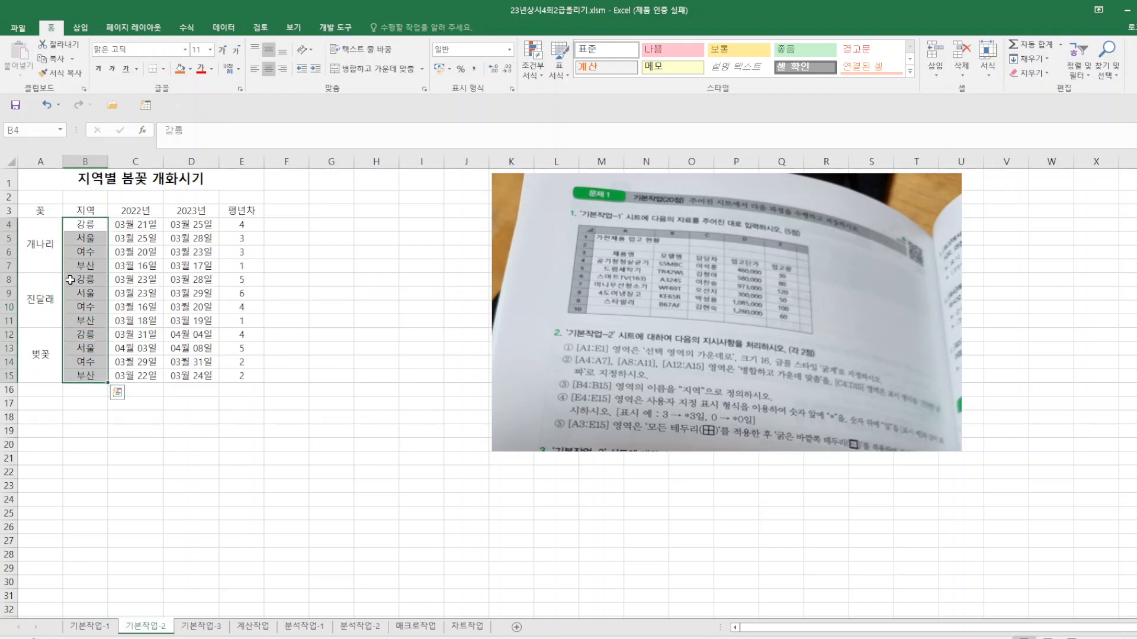
click(34, 127)
text(지역)
key(Return)
click(419, 323)
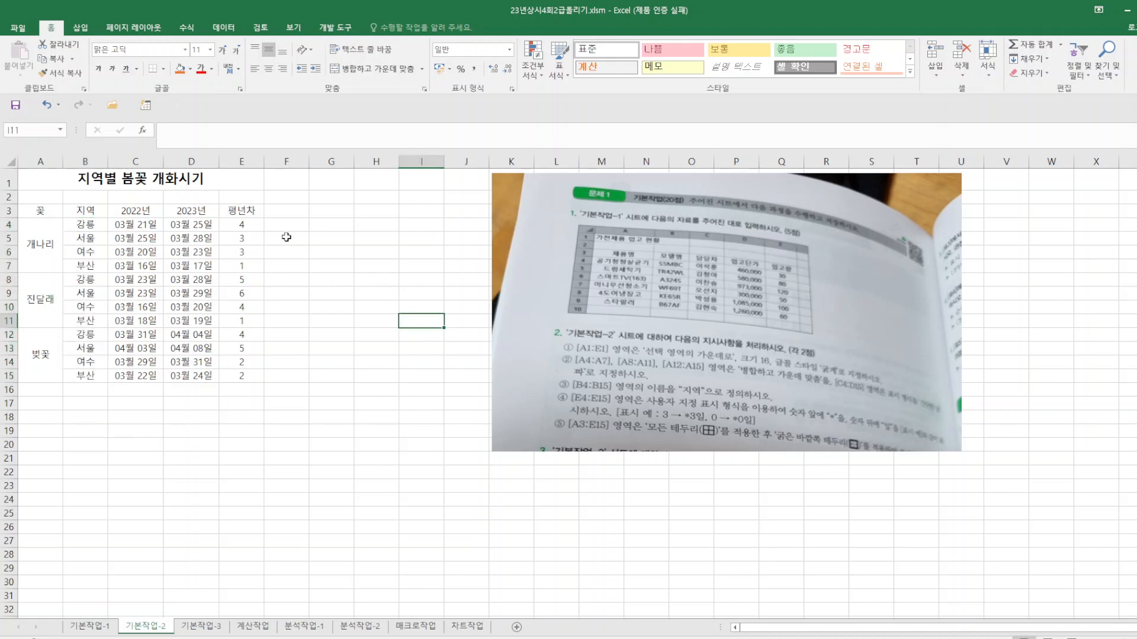
- Apply the custom number format "*"0"일" to the 평년차 values in E4:E15
drag(242, 224, 242, 372)
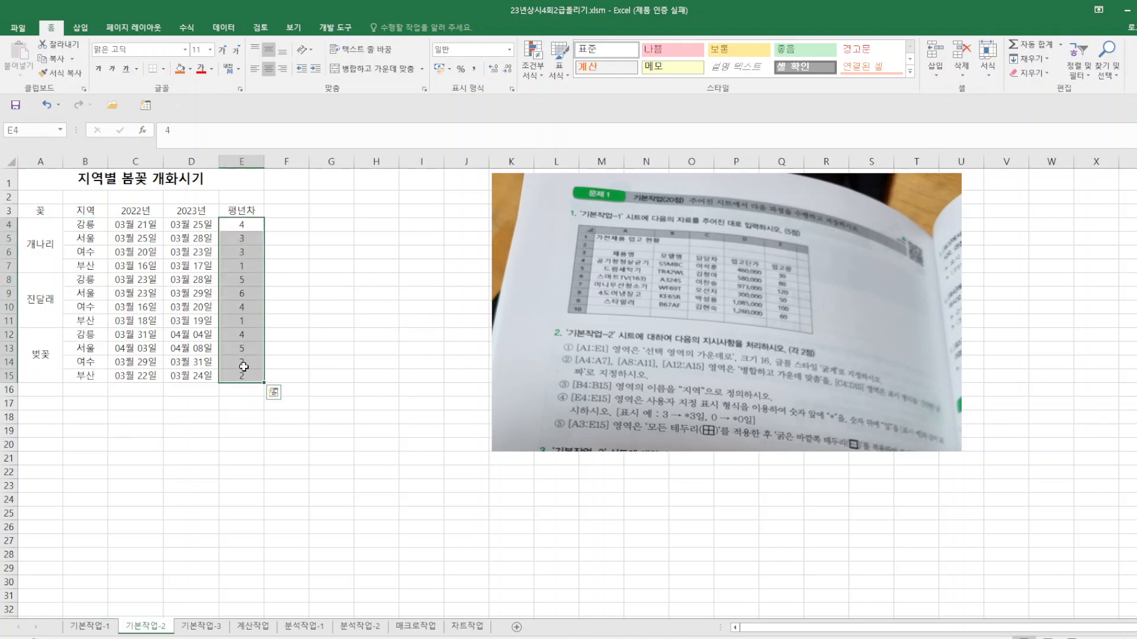
right_click(243, 367)
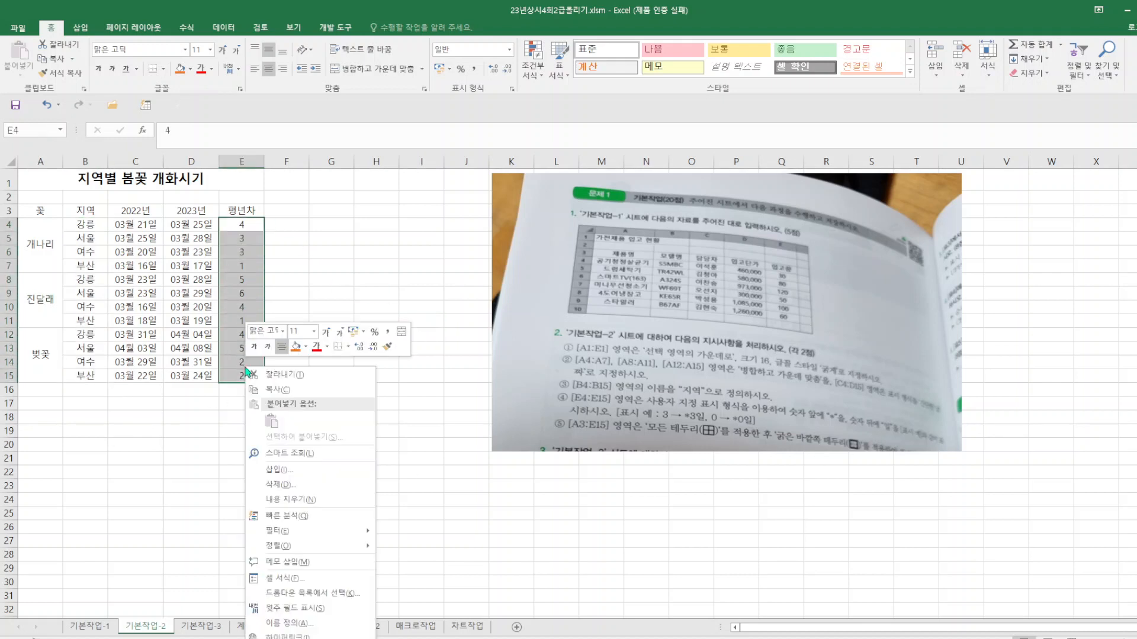
click(328, 585)
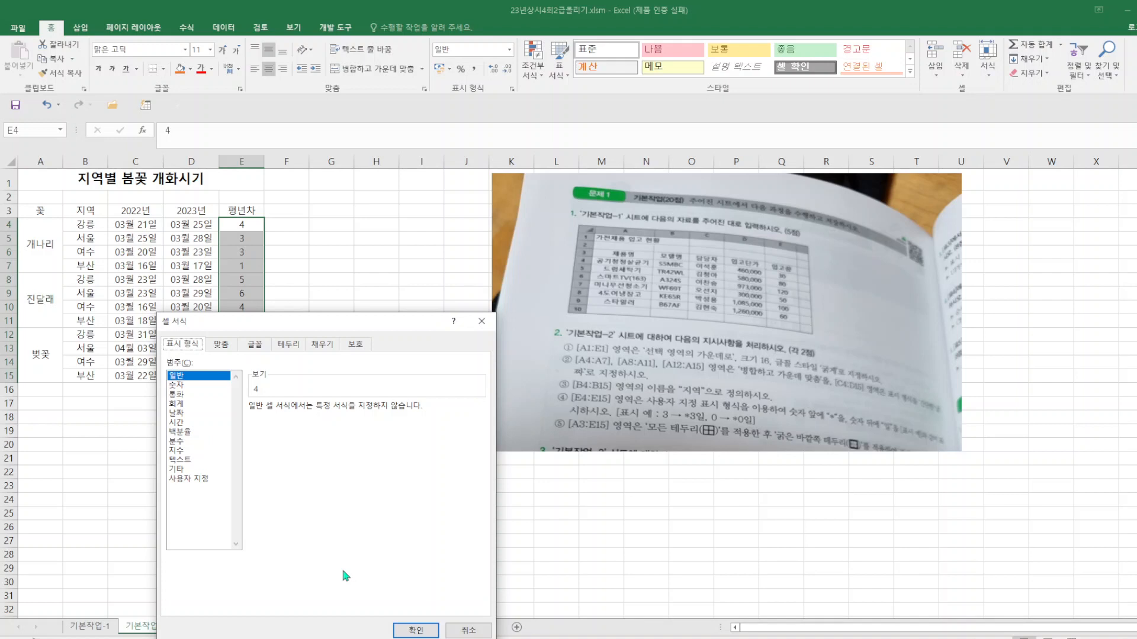
click(209, 479)
click(259, 443)
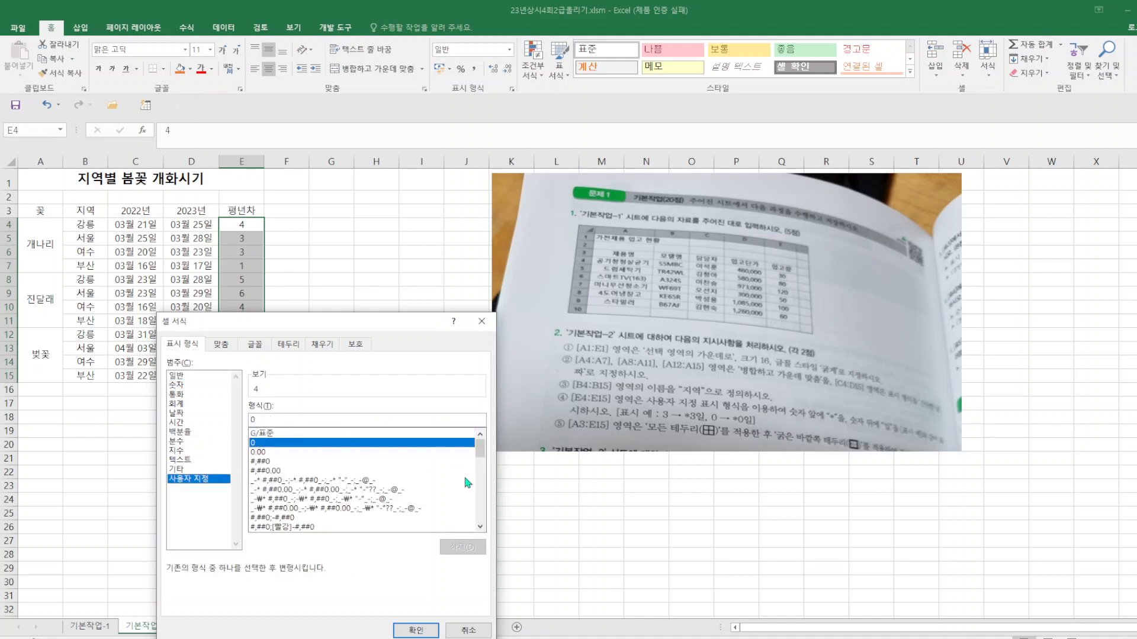
text(")
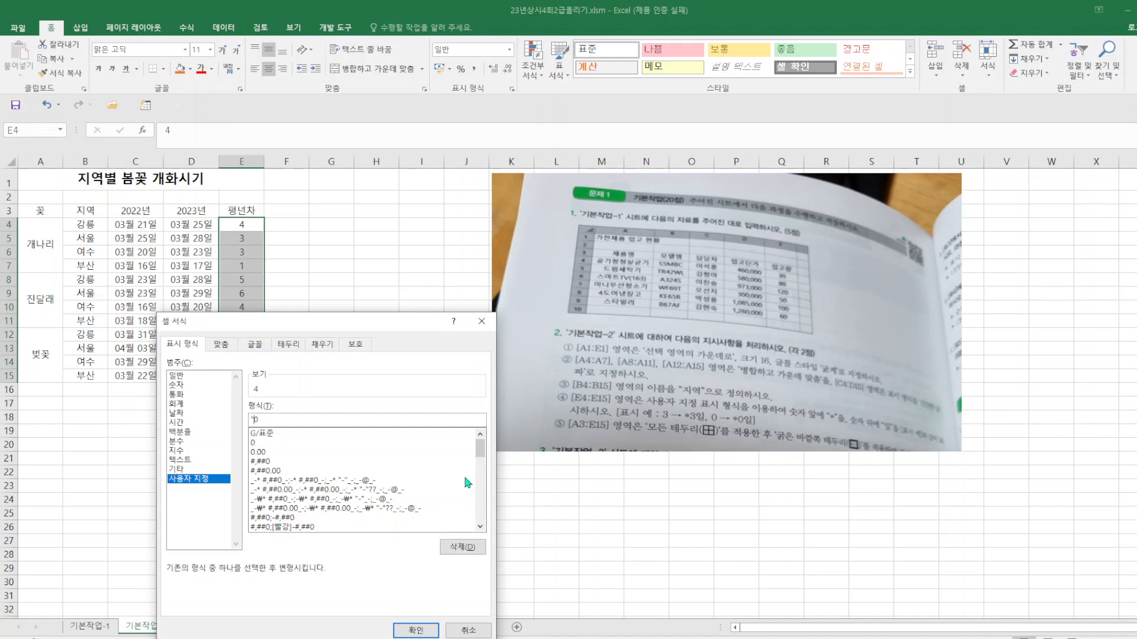
text(*)
text("0)
text(")
text(이)
text(ㄹ")
click(422, 631)
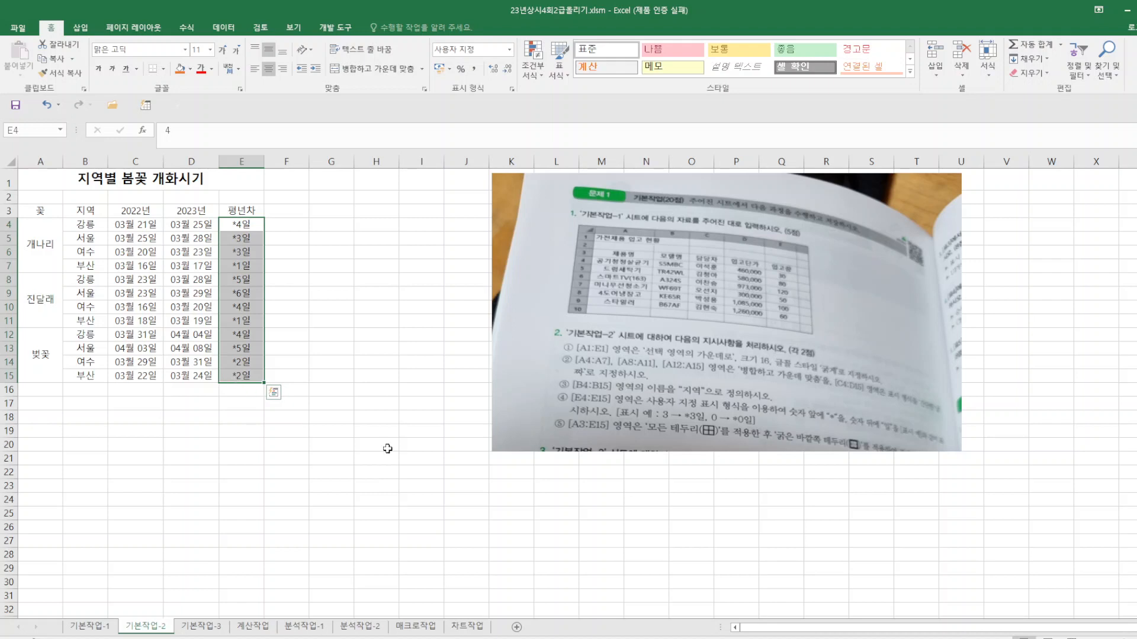
click(390, 469)
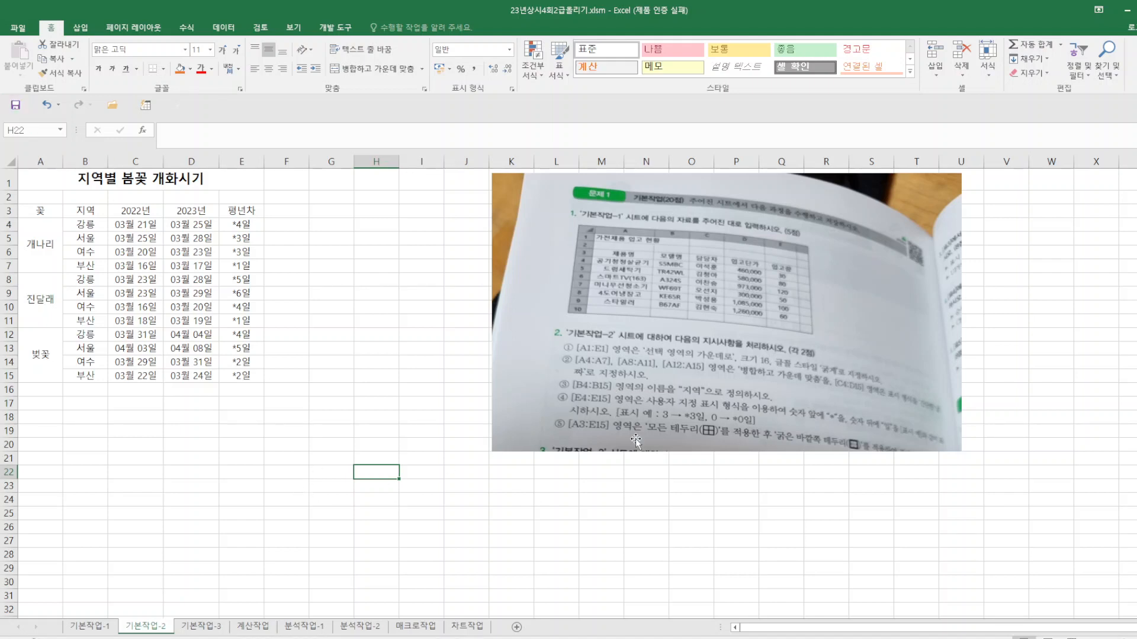
- Apply all borders and a thick outside border to the table range A3:E15
drag(37, 211, 243, 376)
click(166, 69)
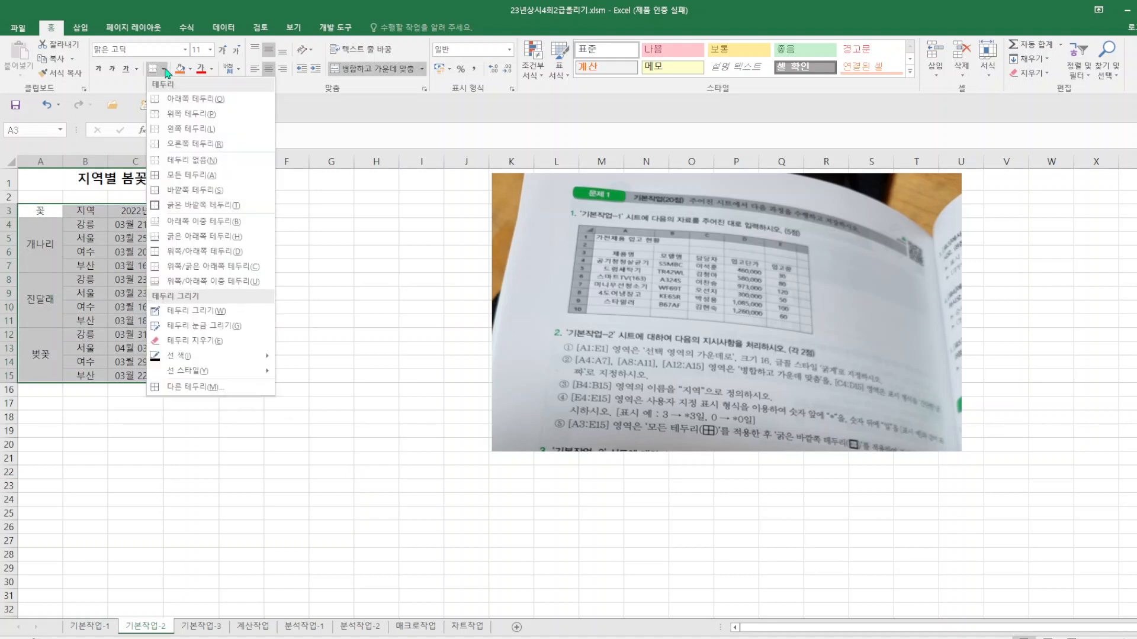
click(203, 183)
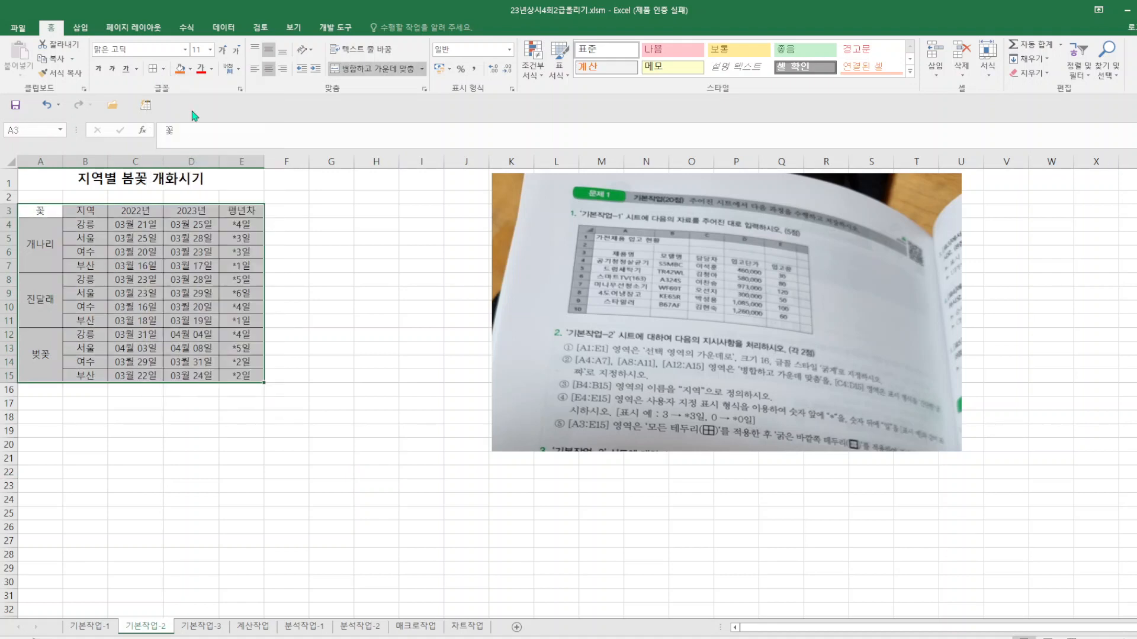
click(163, 69)
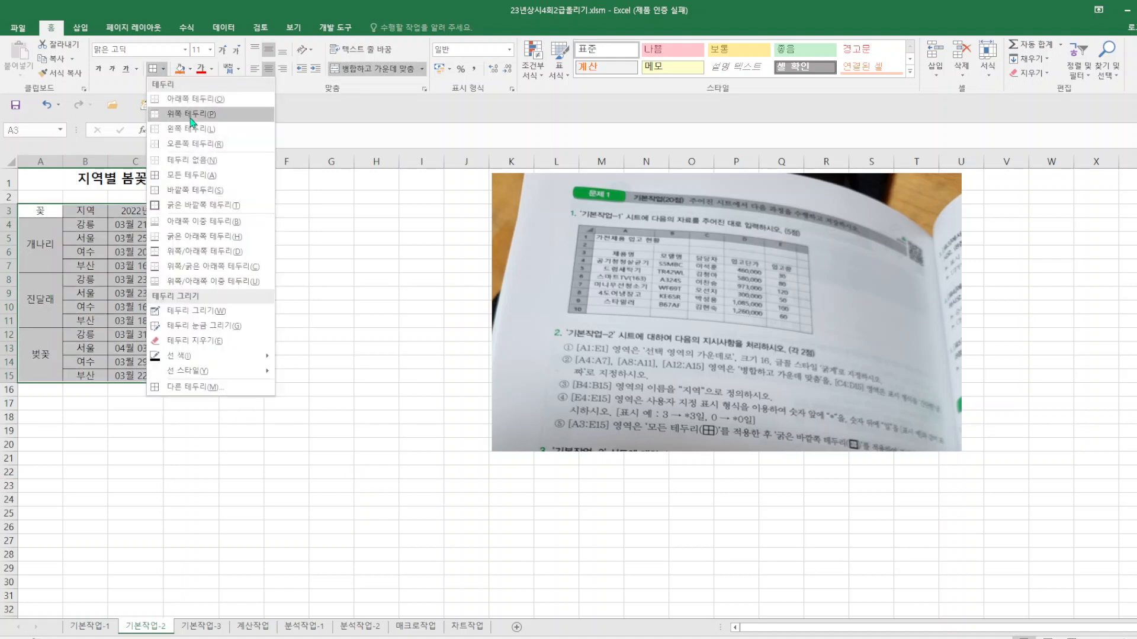
click(199, 205)
click(403, 430)
drag(240, 225, 231, 377)
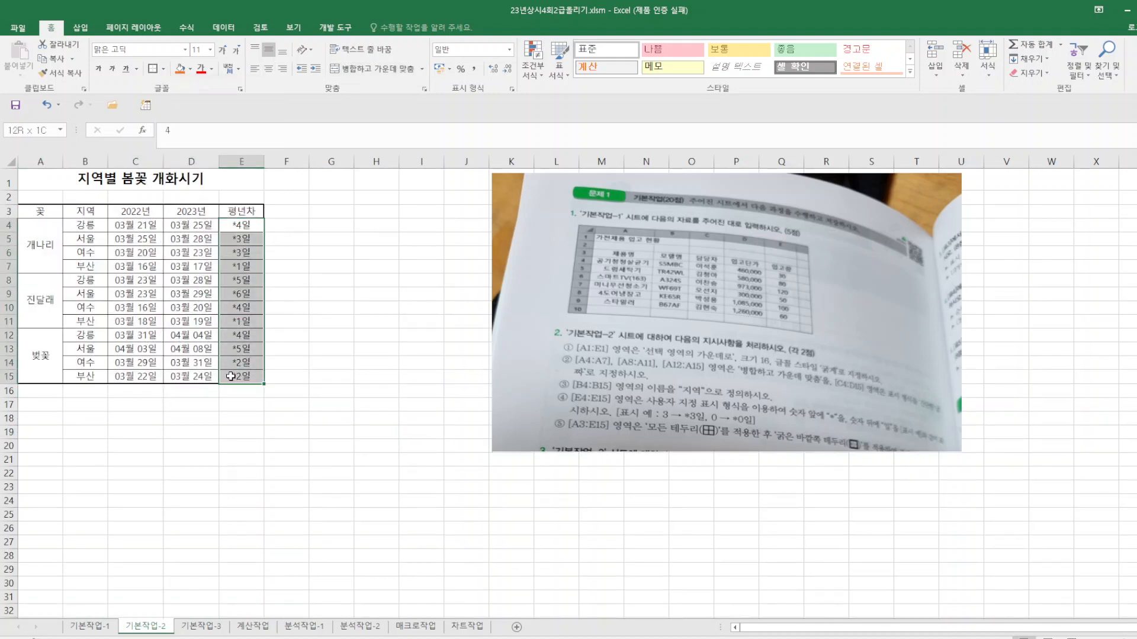
click(364, 376)
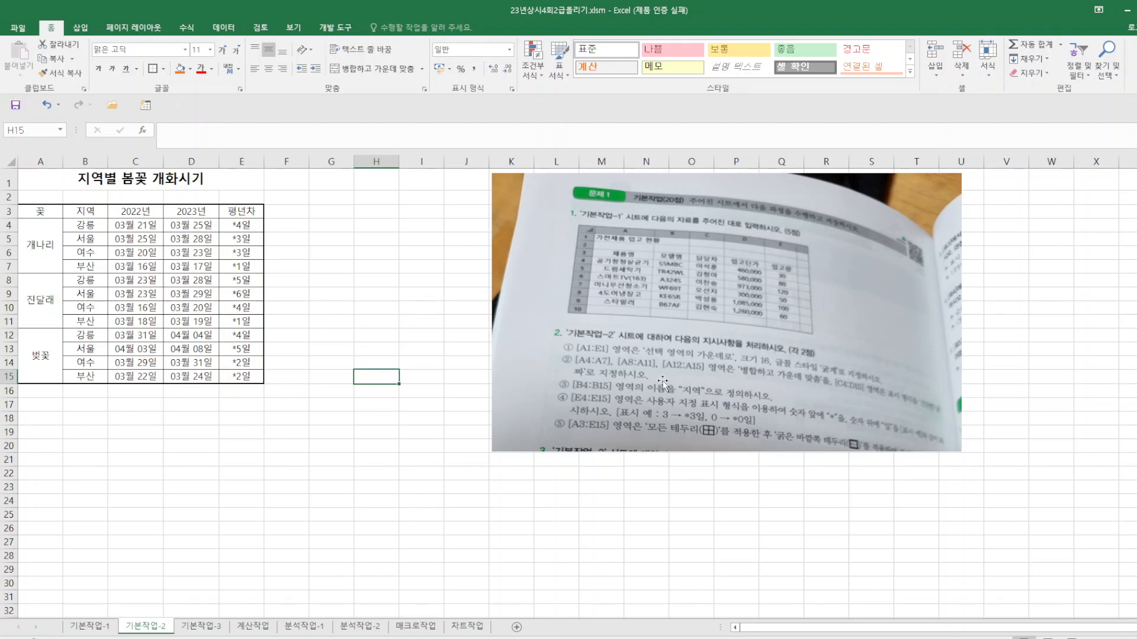
- On the 기본작업-3 sheet, copy the 운행여부 header from F3 into A18 as a filter criteria heading
click(210, 628)
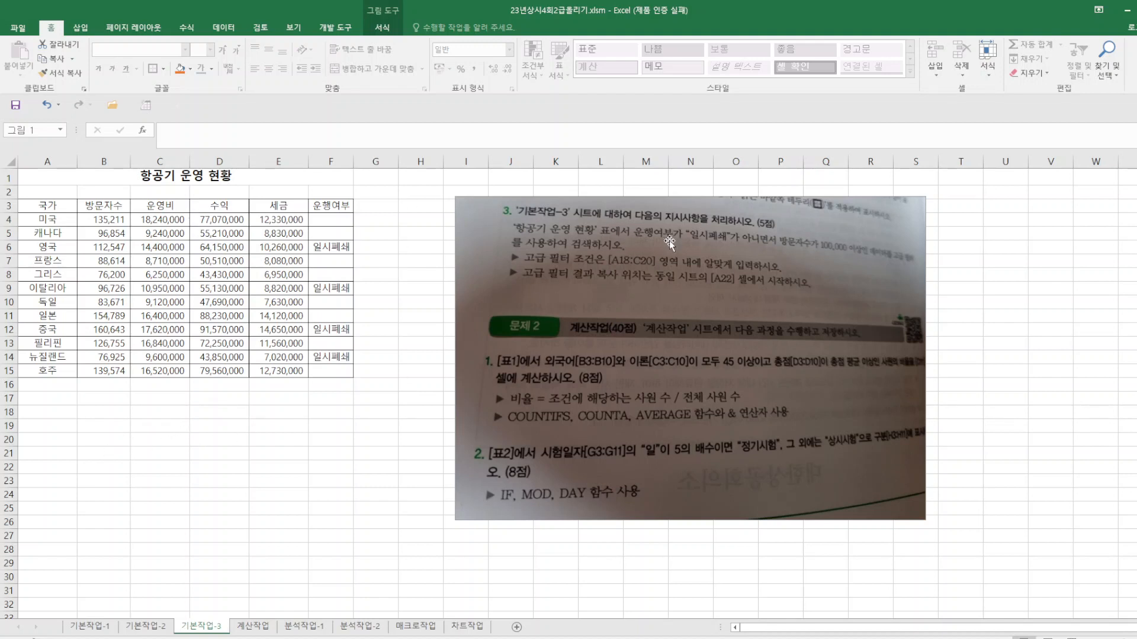
click(172, 205)
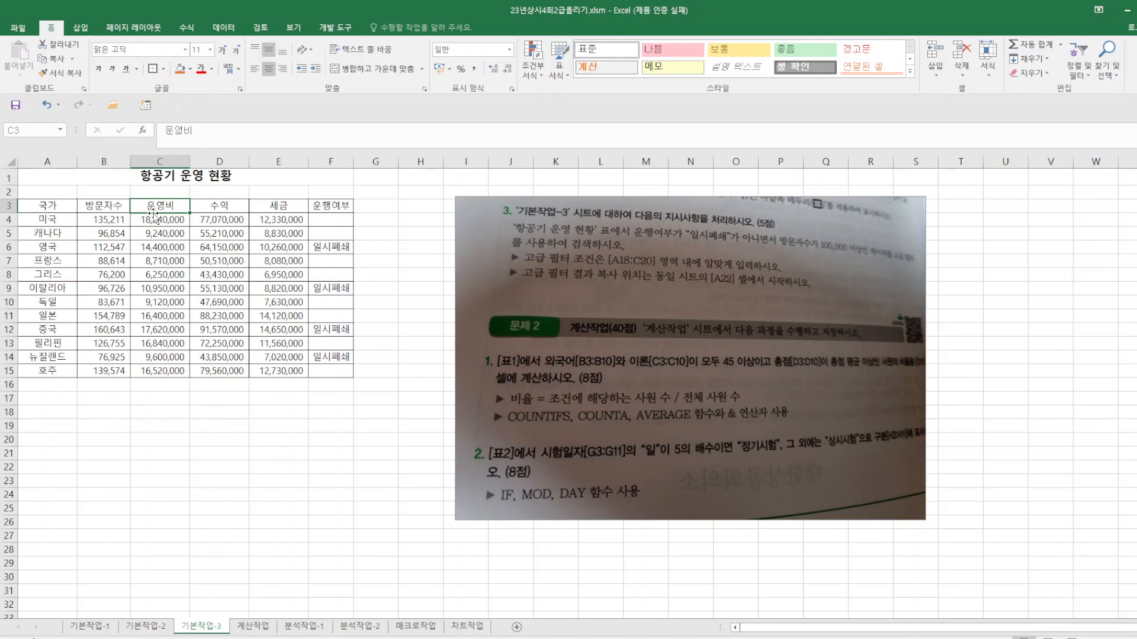
click(318, 205)
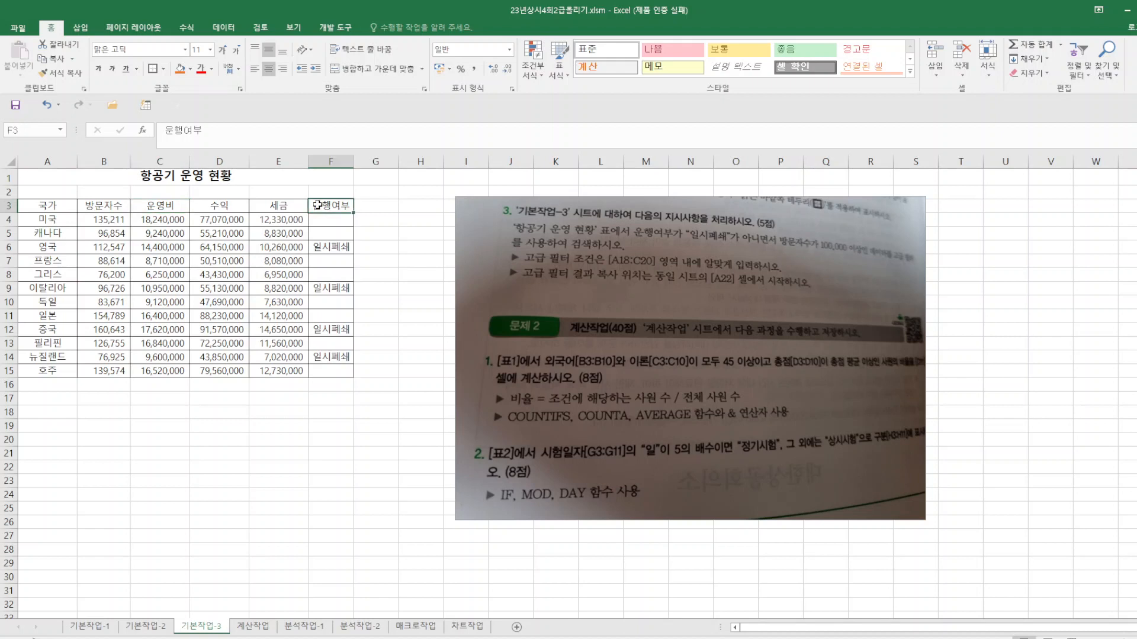
right_click(318, 205)
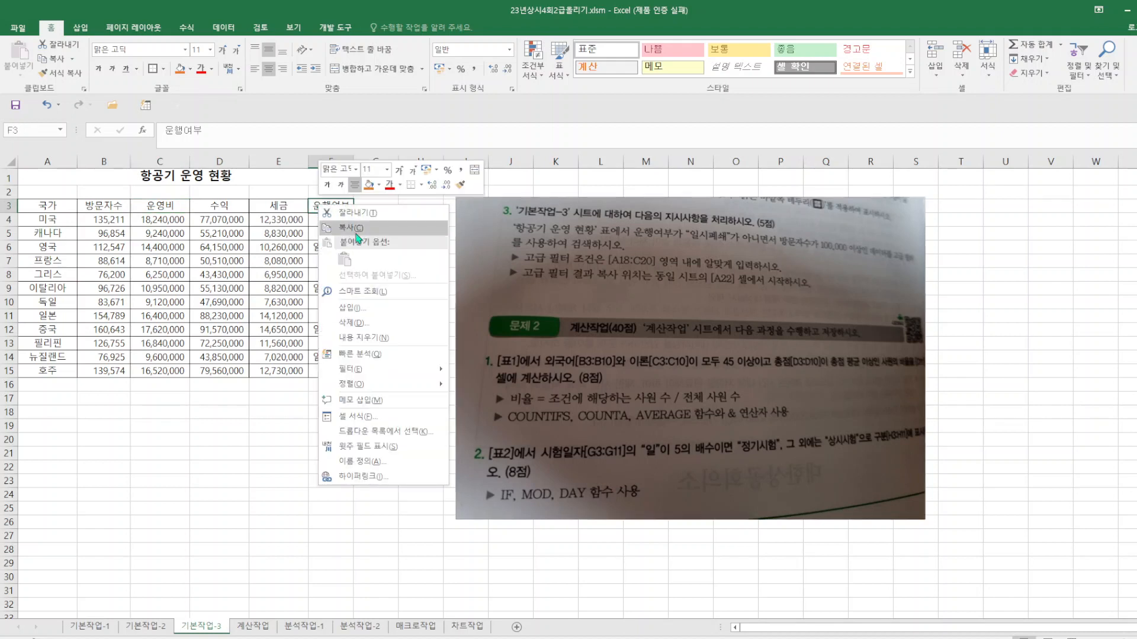
click(355, 234)
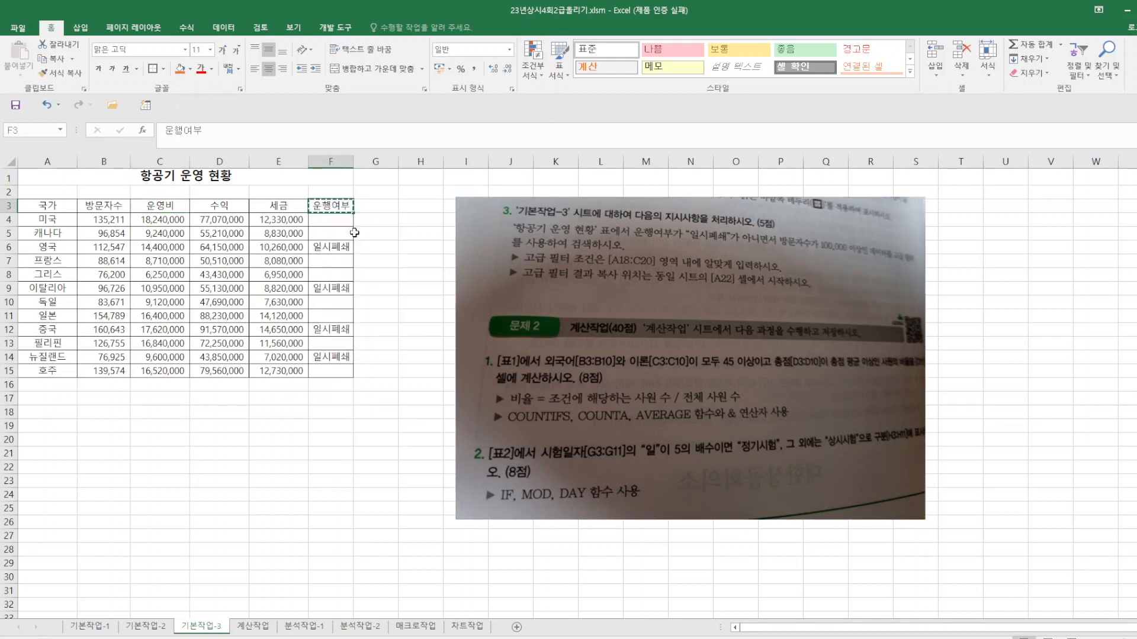
click(57, 420)
right_click(59, 418)
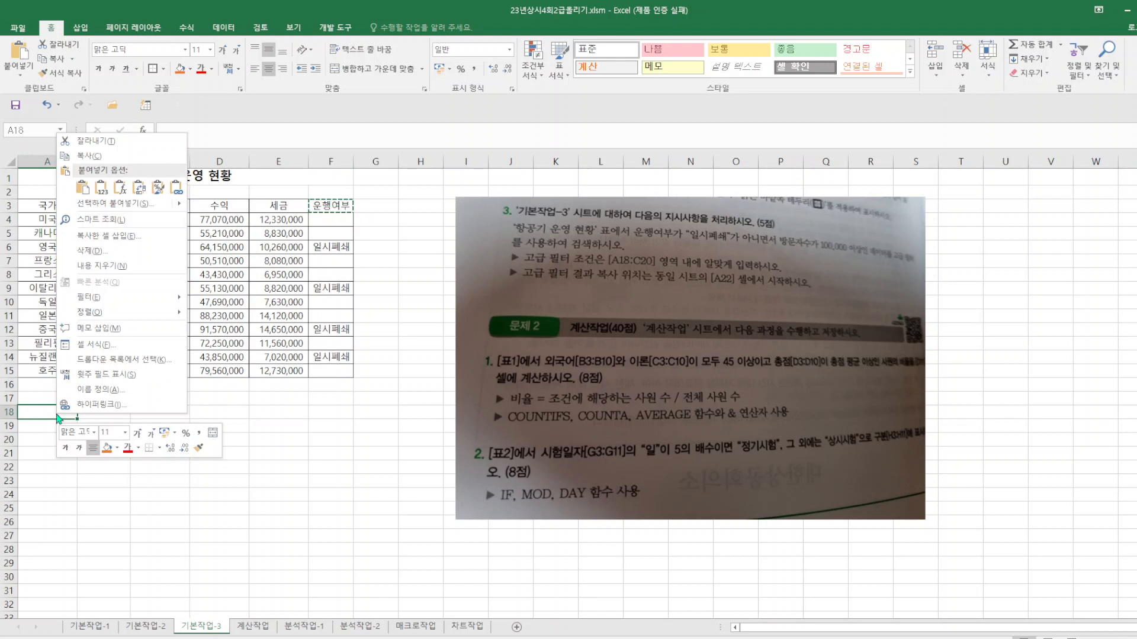
click(82, 188)
- Copy the 방문자수 header from B3 into B18 beside the 운행여부 criteria heading
right_click(118, 205)
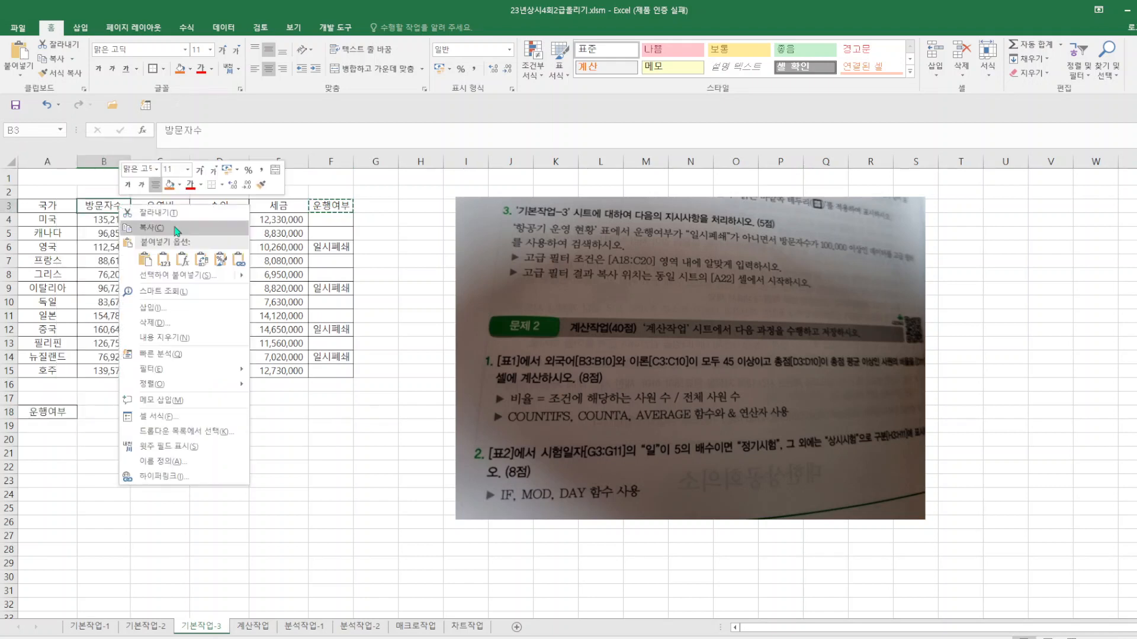
click(166, 230)
click(94, 416)
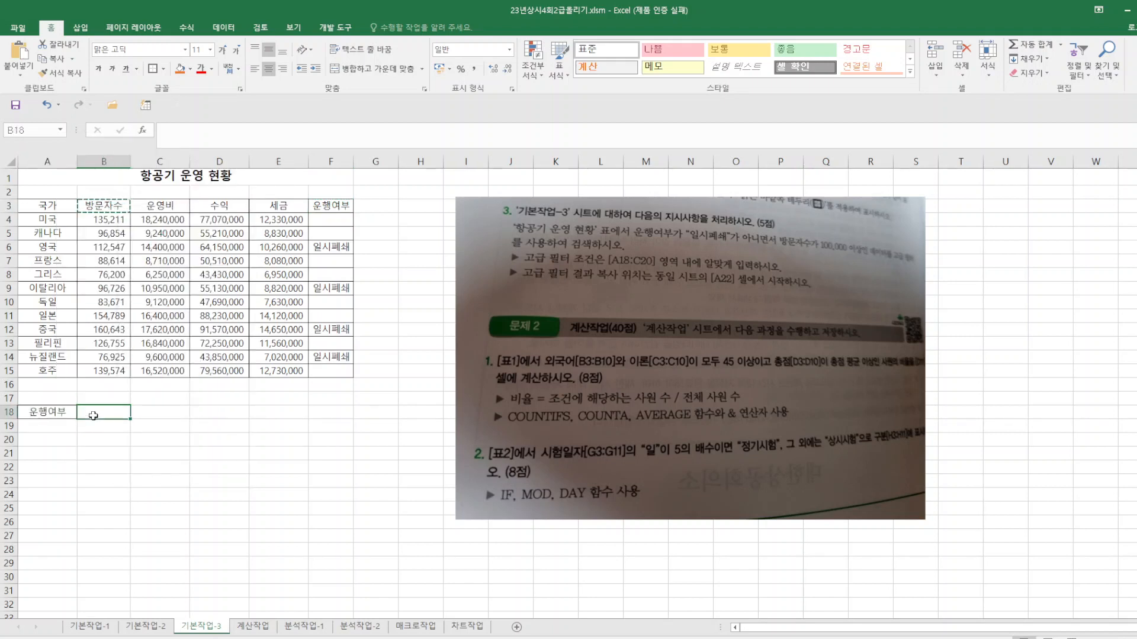
right_click(94, 415)
click(119, 190)
click(222, 457)
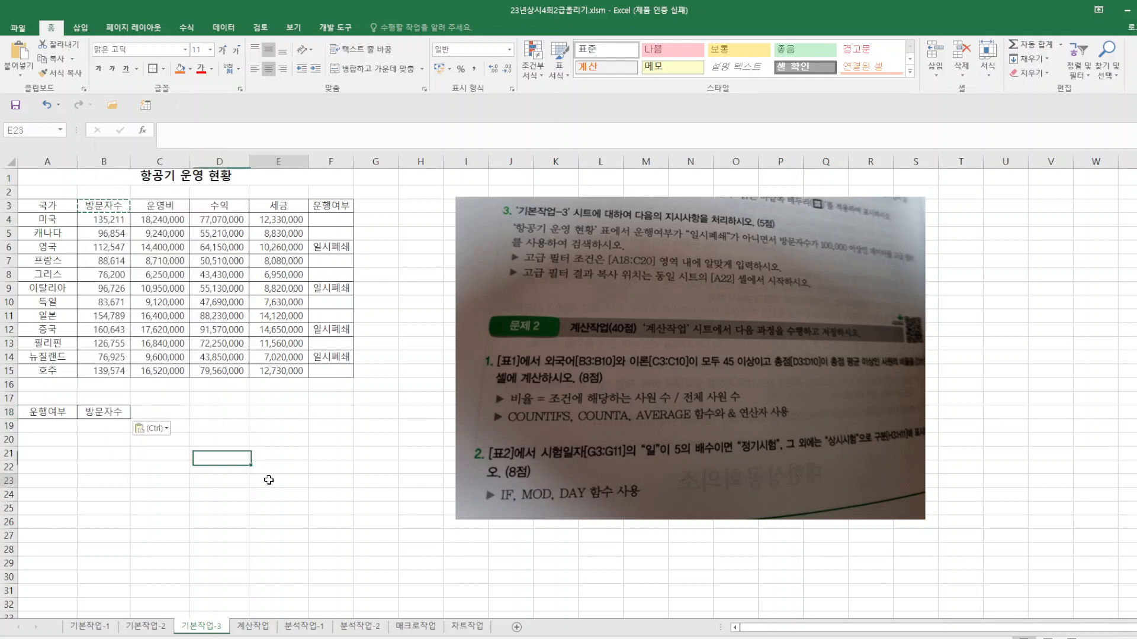
click(269, 480)
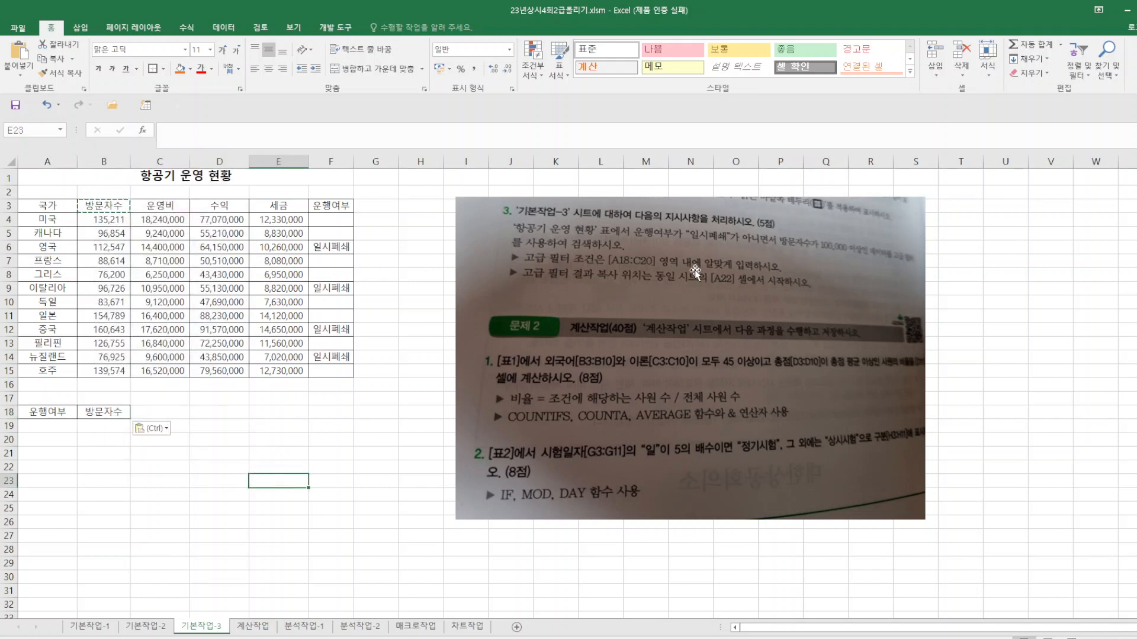
- Enter the criterion <>일시폐쇄 in A19 under the 운행여부 heading
click(59, 427)
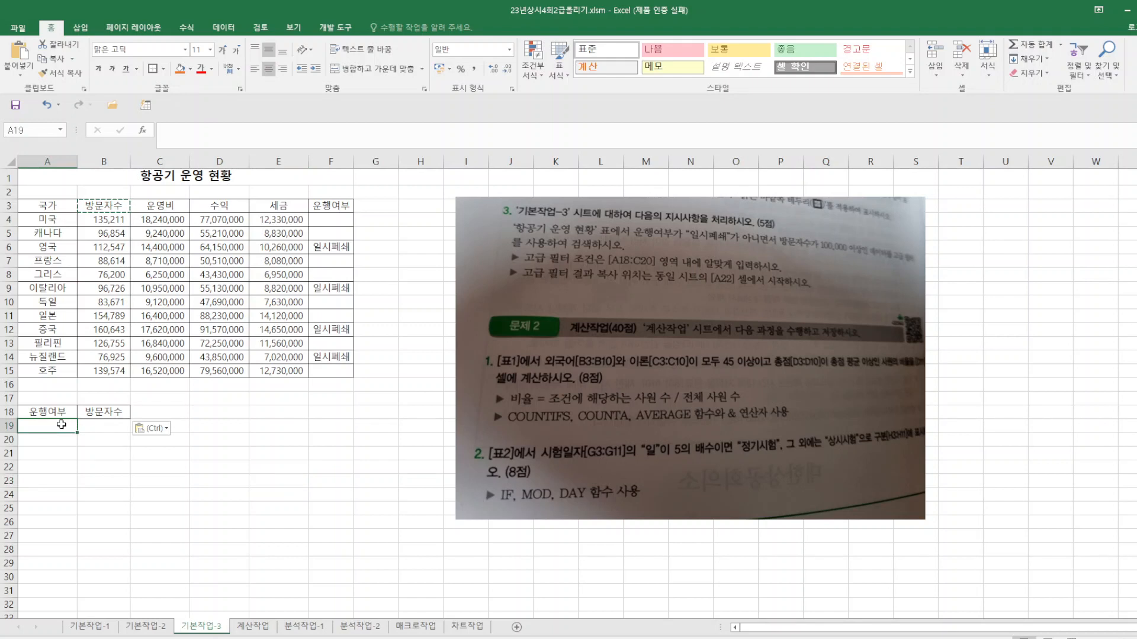
text(<)
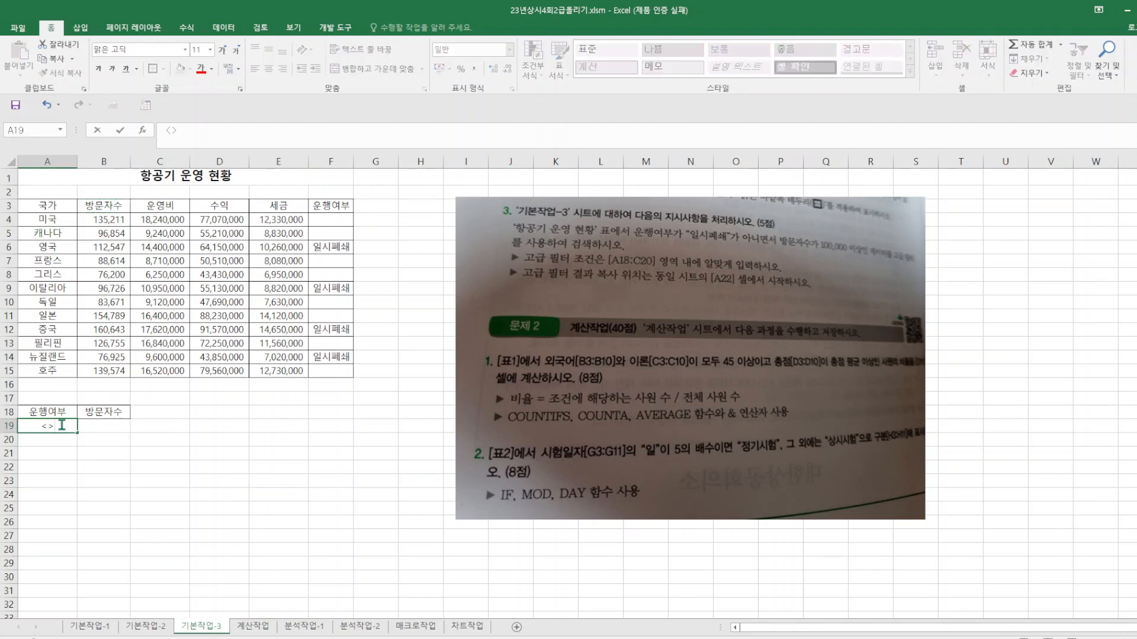
text(>D)
text(일시폐)
text(소)
click(246, 456)
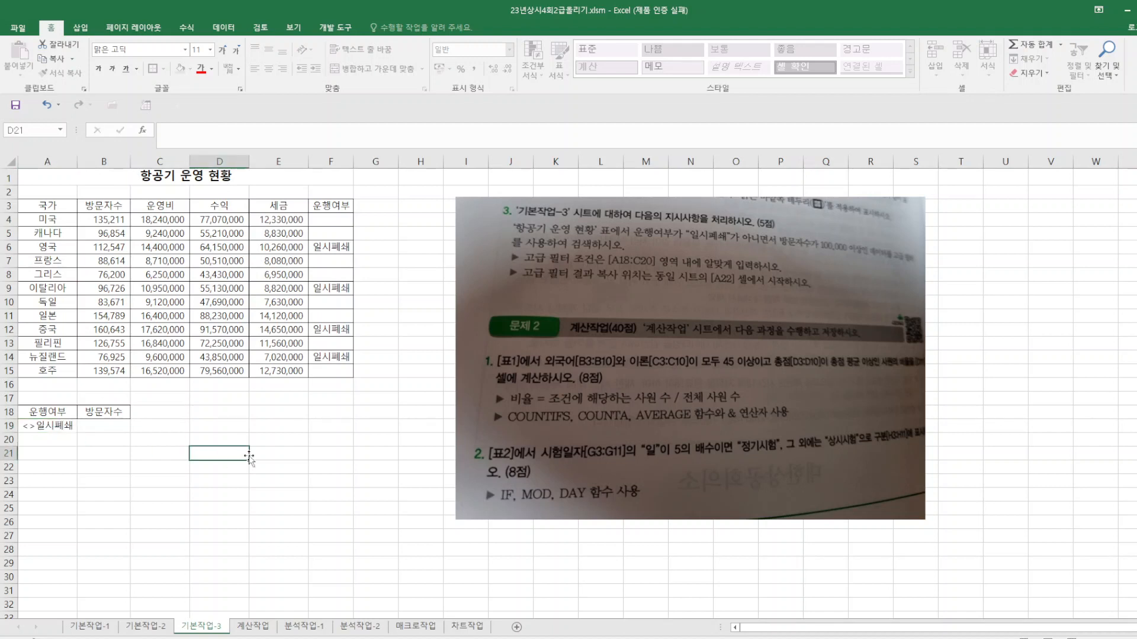
- Enter the criterion >=100000 in B19 under the 방문자수 heading
click(102, 427)
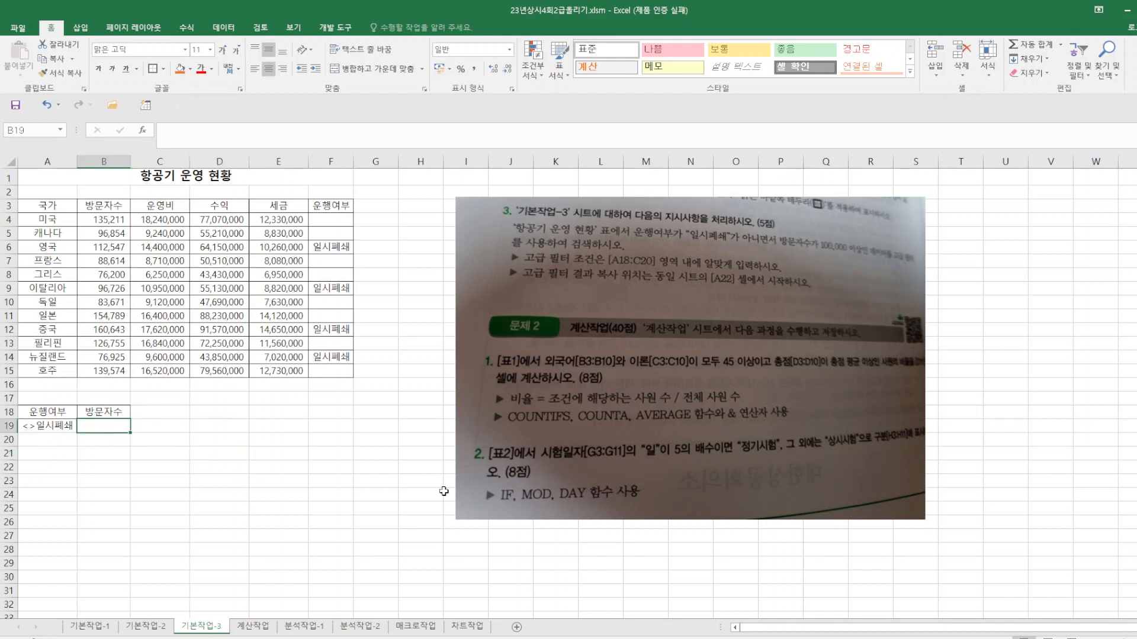
text(>)
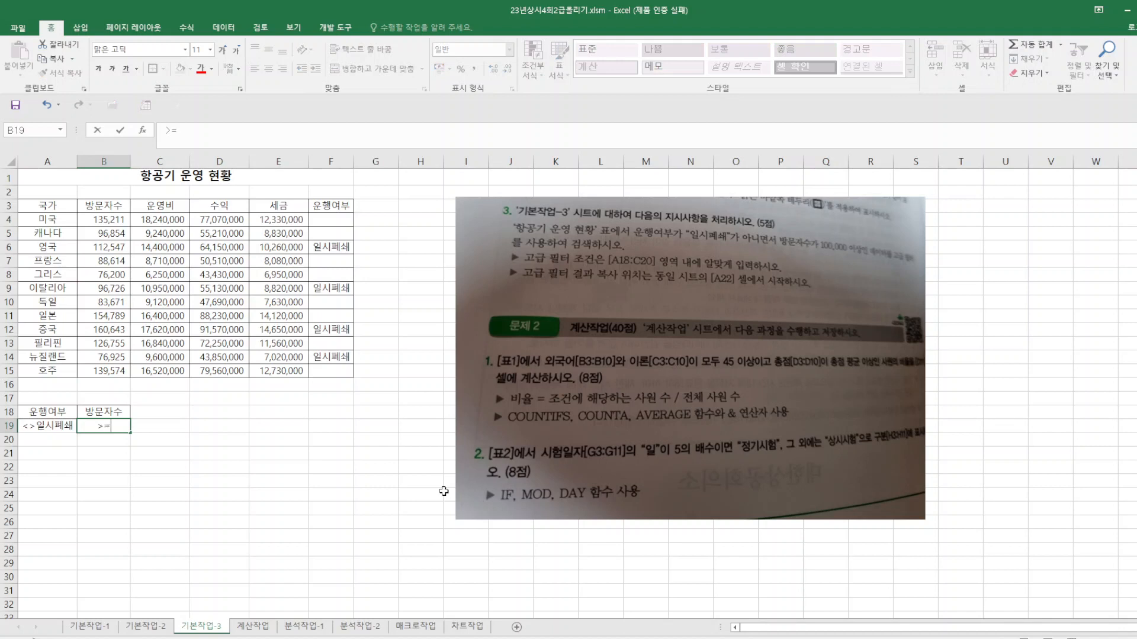
text(=100000)
click(305, 491)
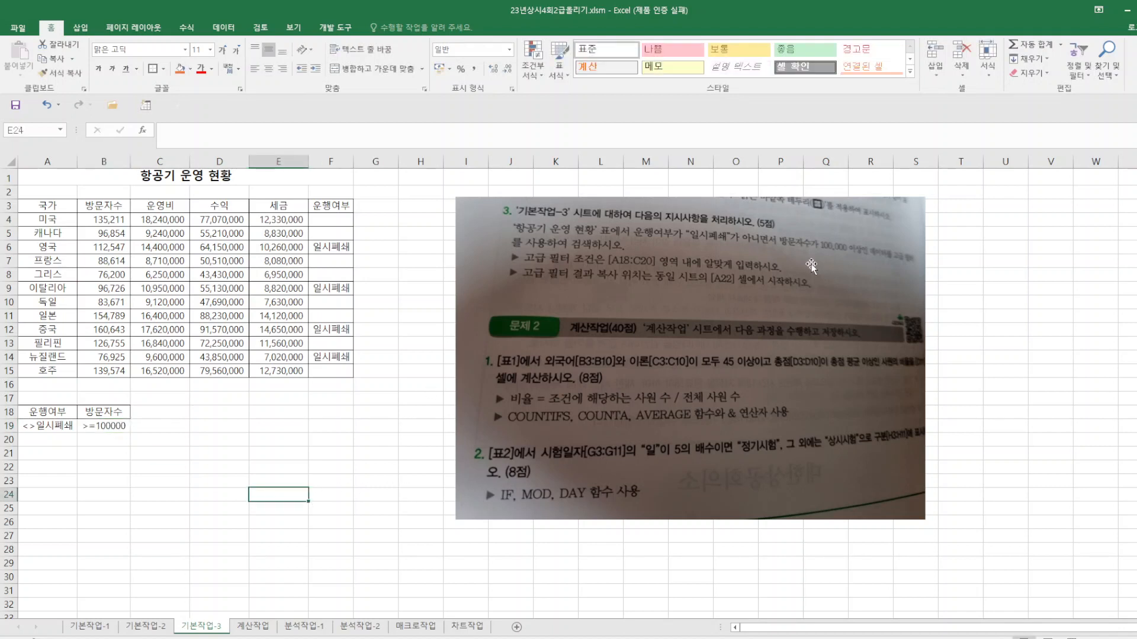
- Run an advanced filter on A3:F15 with criteria range A18:B19, copying the results to A22, and save the workbook
click(244, 289)
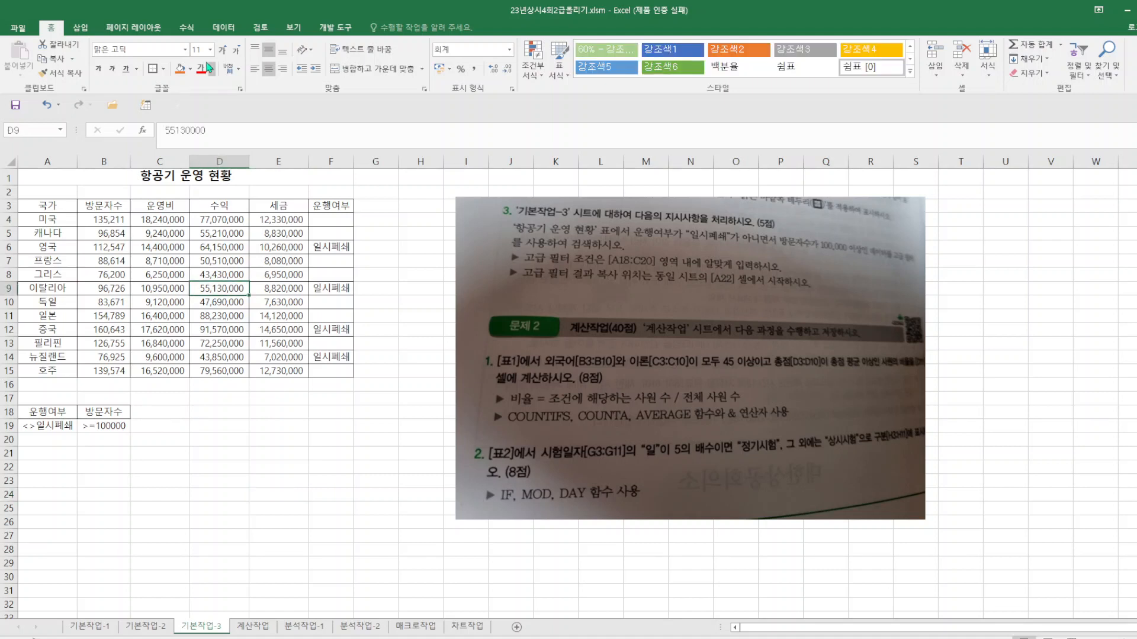
click(229, 30)
click(454, 73)
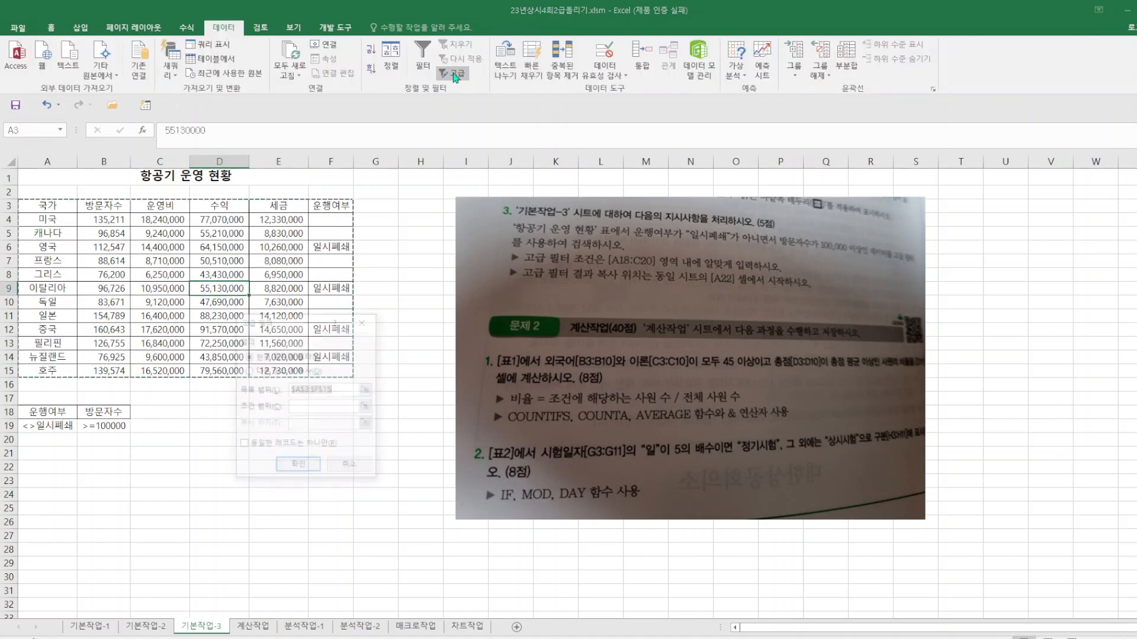
drag(269, 323, 478, 206)
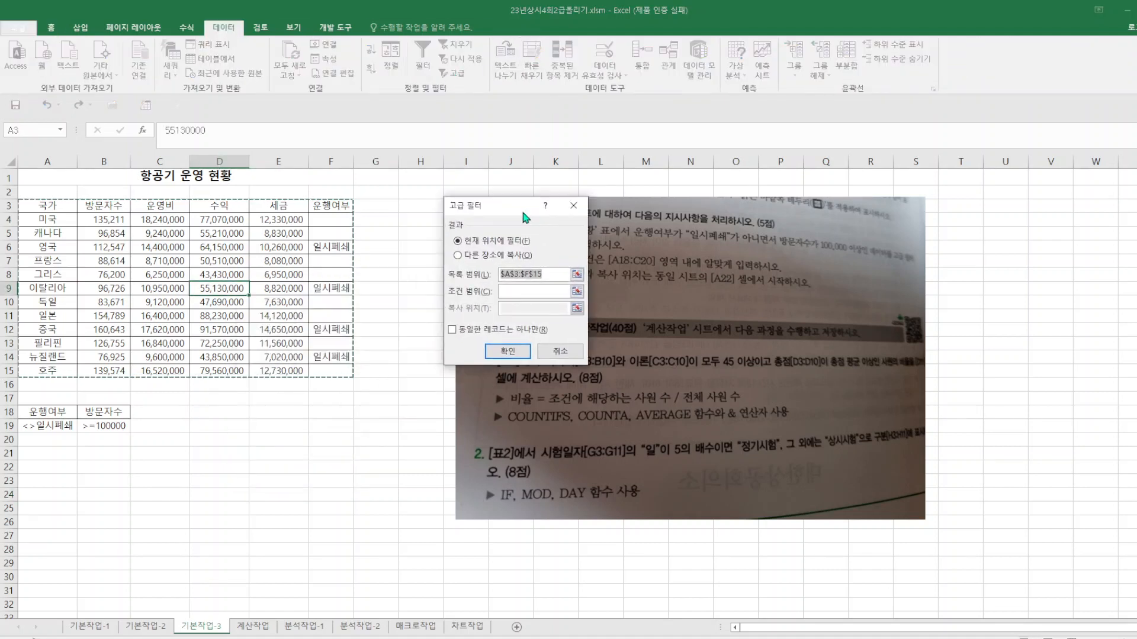
click(466, 259)
click(505, 291)
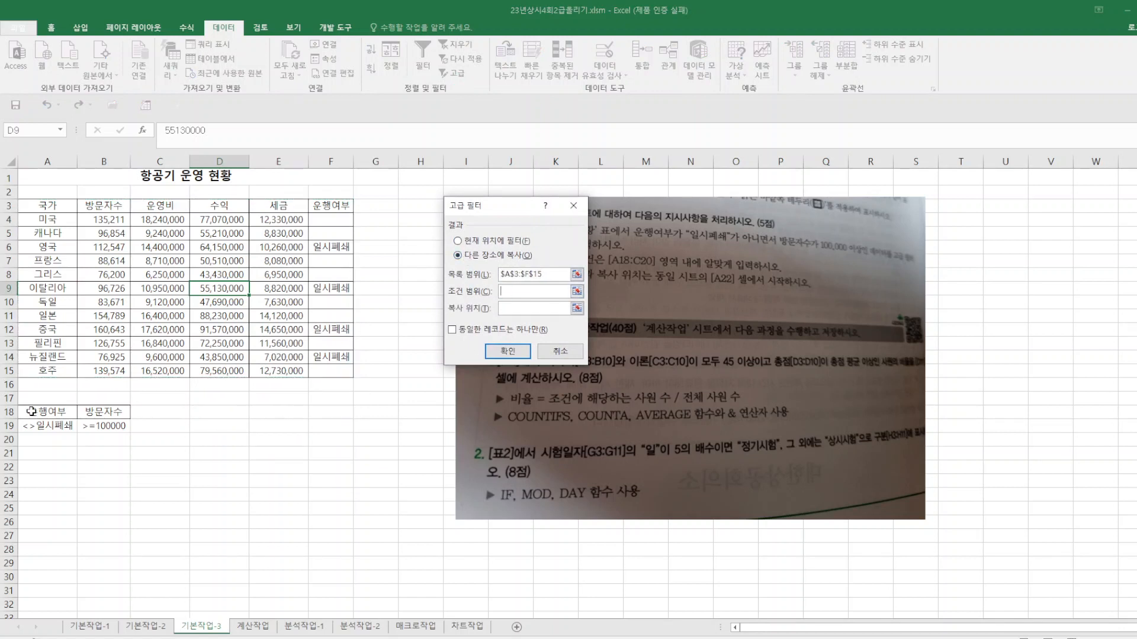
drag(31, 412, 109, 425)
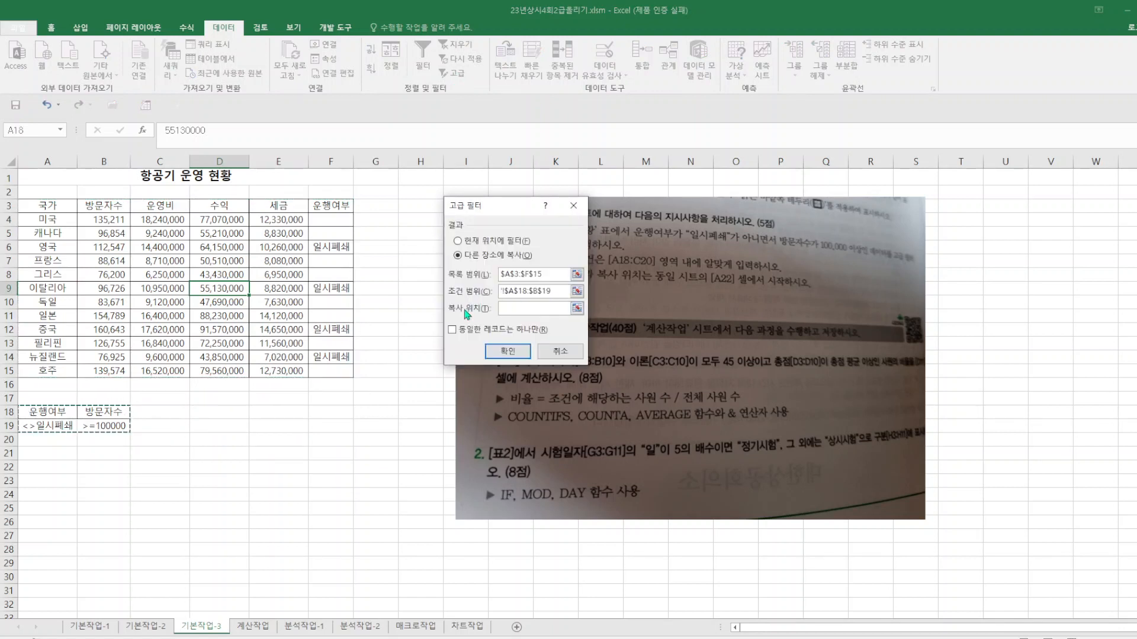
click(510, 308)
click(48, 466)
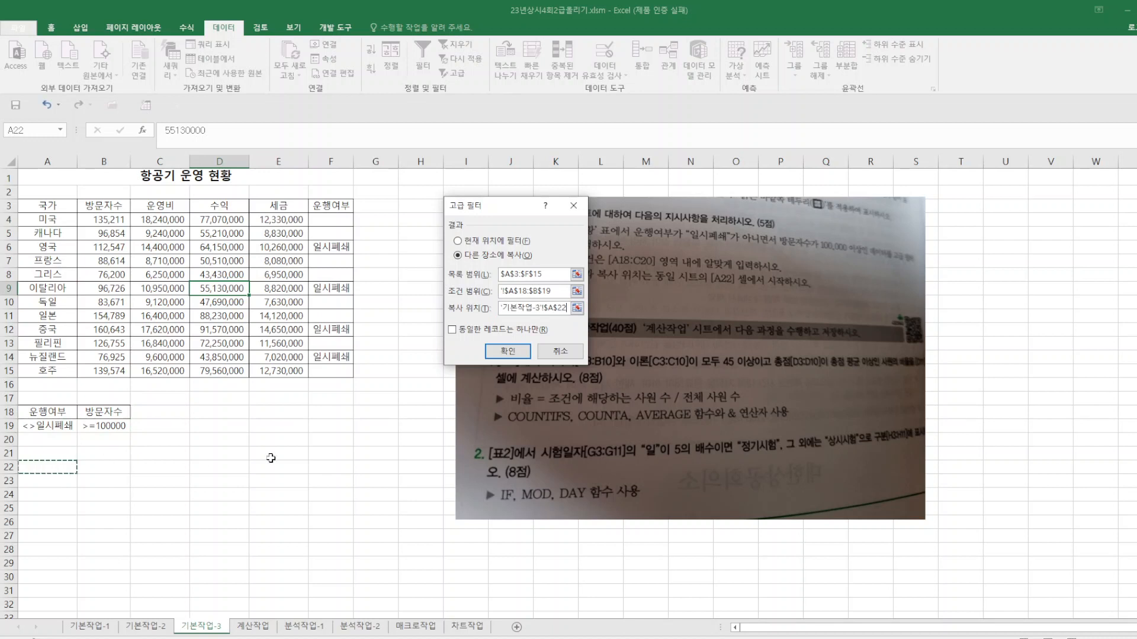
click(526, 354)
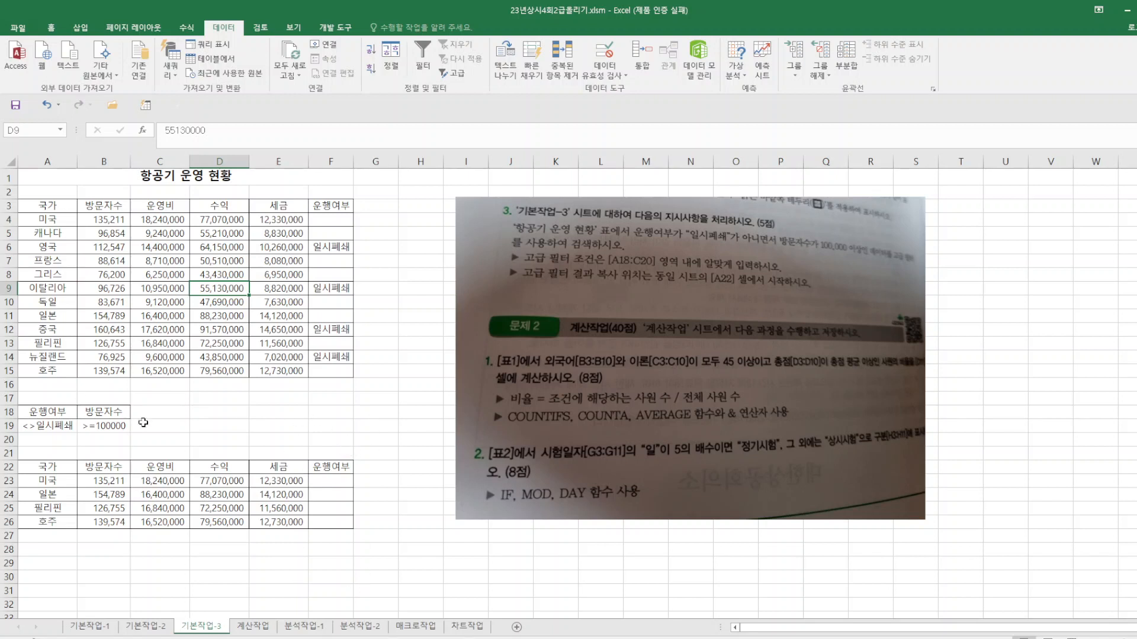
click(366, 415)
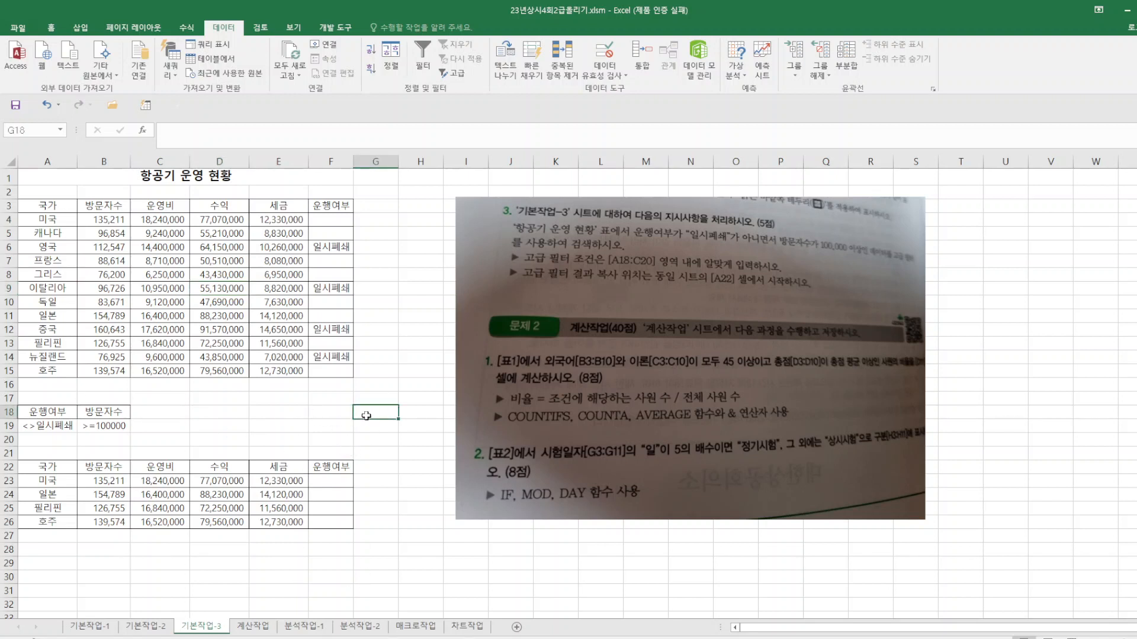
click(10, 109)
- On the 계산작업 sheet, start a COUNTIFS formula in D11 and open its function arguments
click(260, 626)
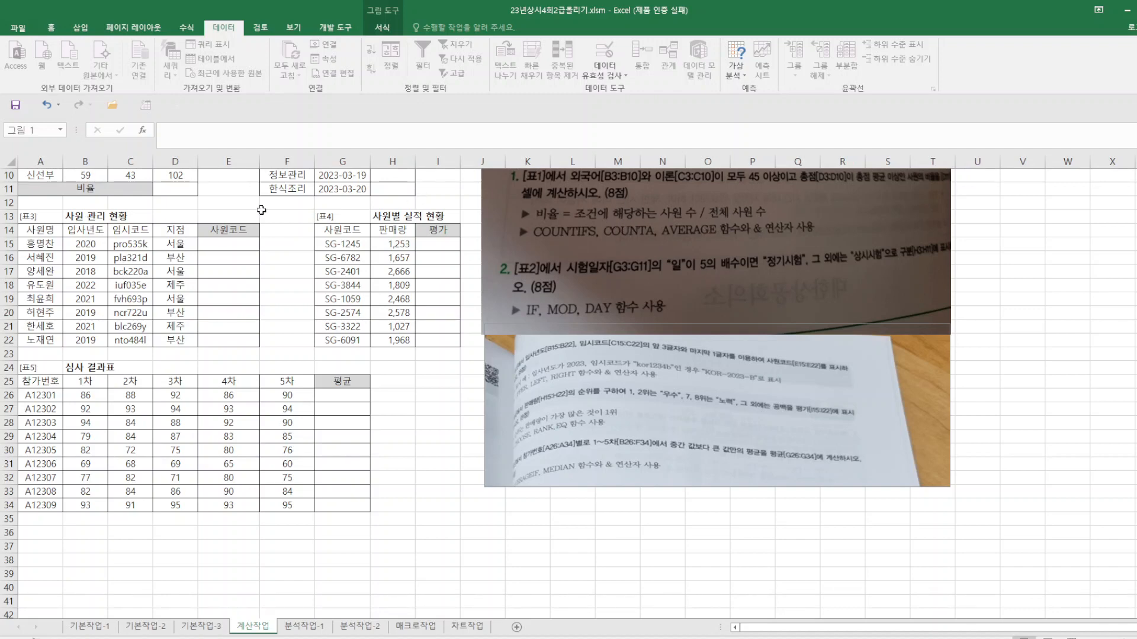
scroll(242, 228, up, 3)
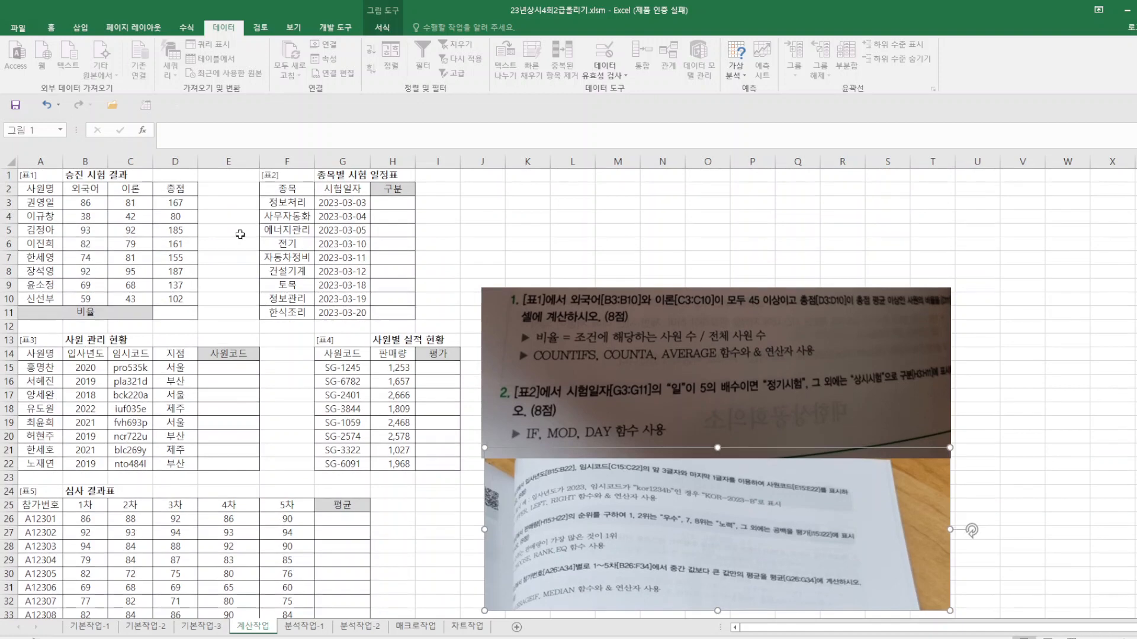
click(185, 312)
text(=)
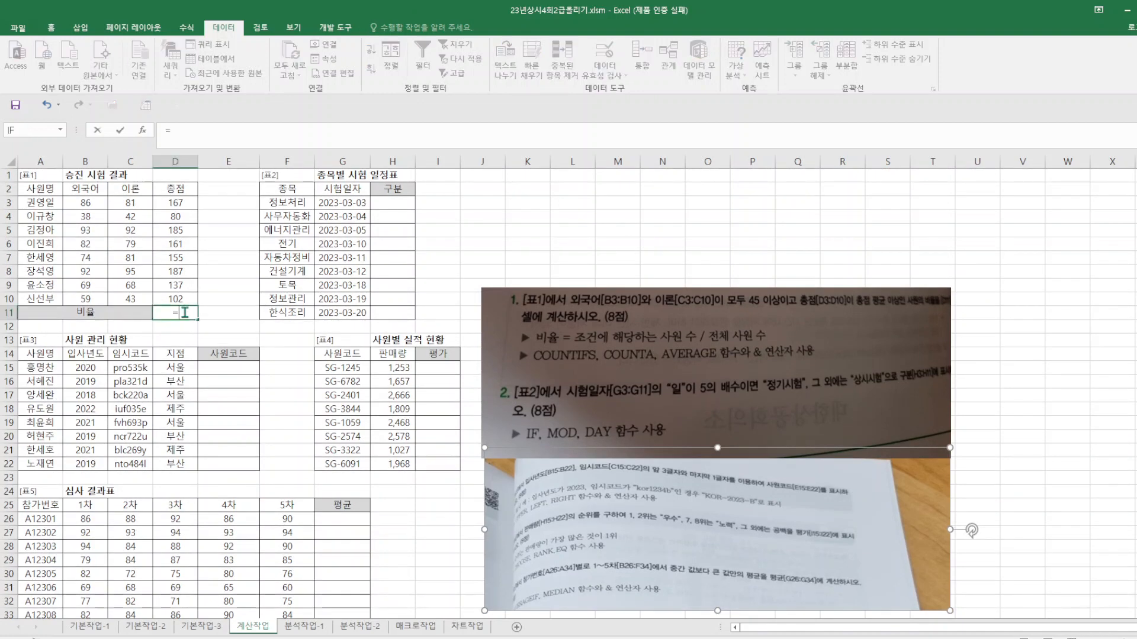
text(ㅊC)
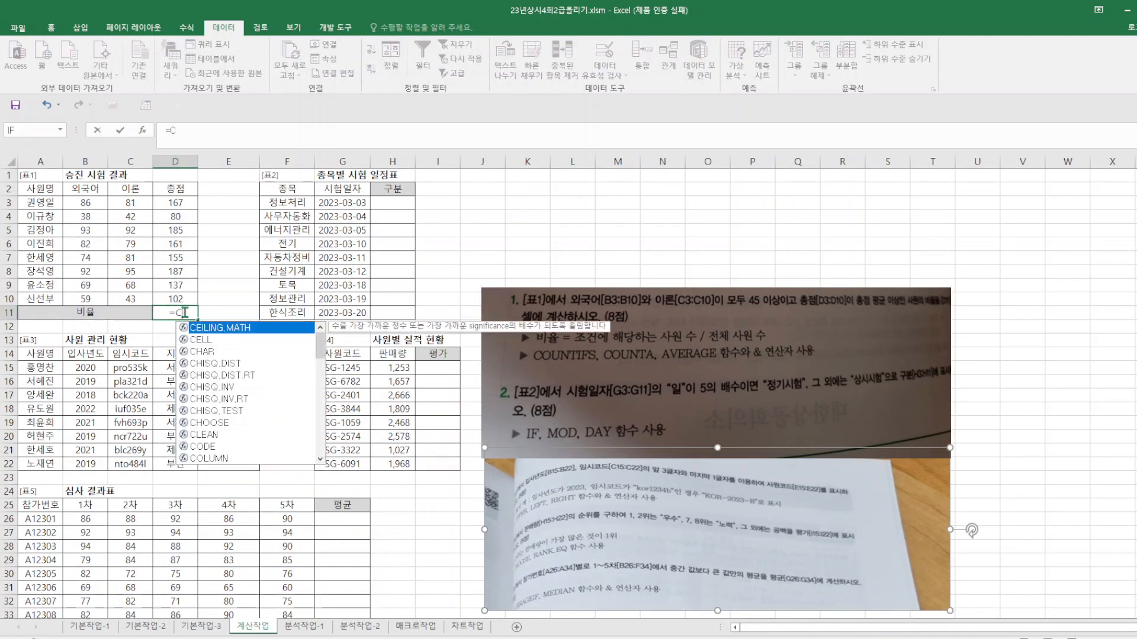
text(OUNTIFS()
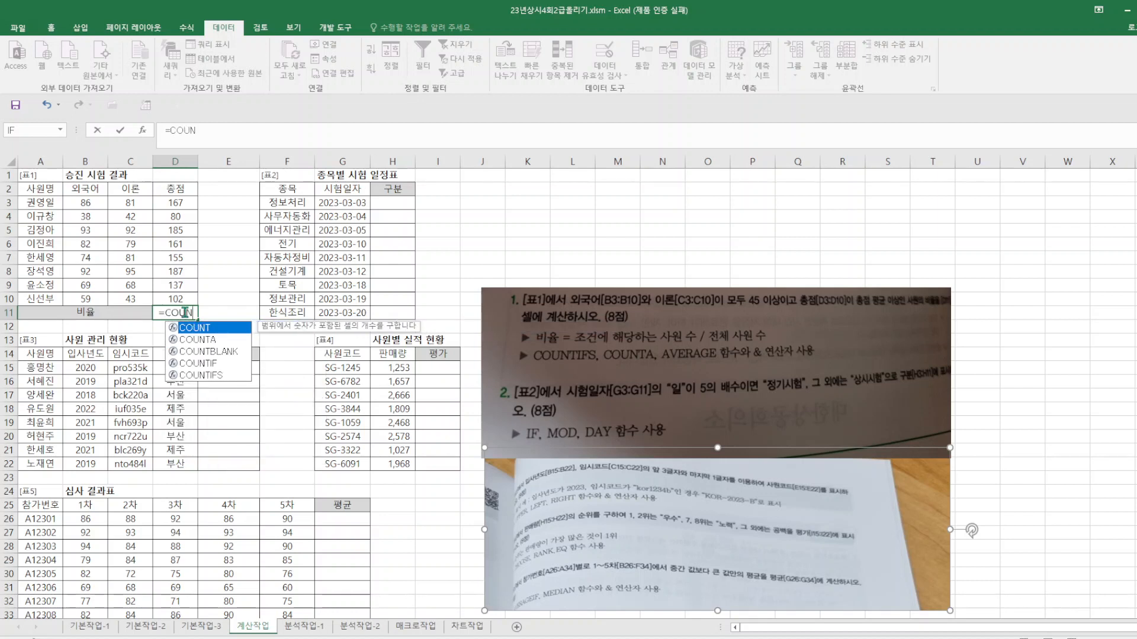
double_click(215, 375)
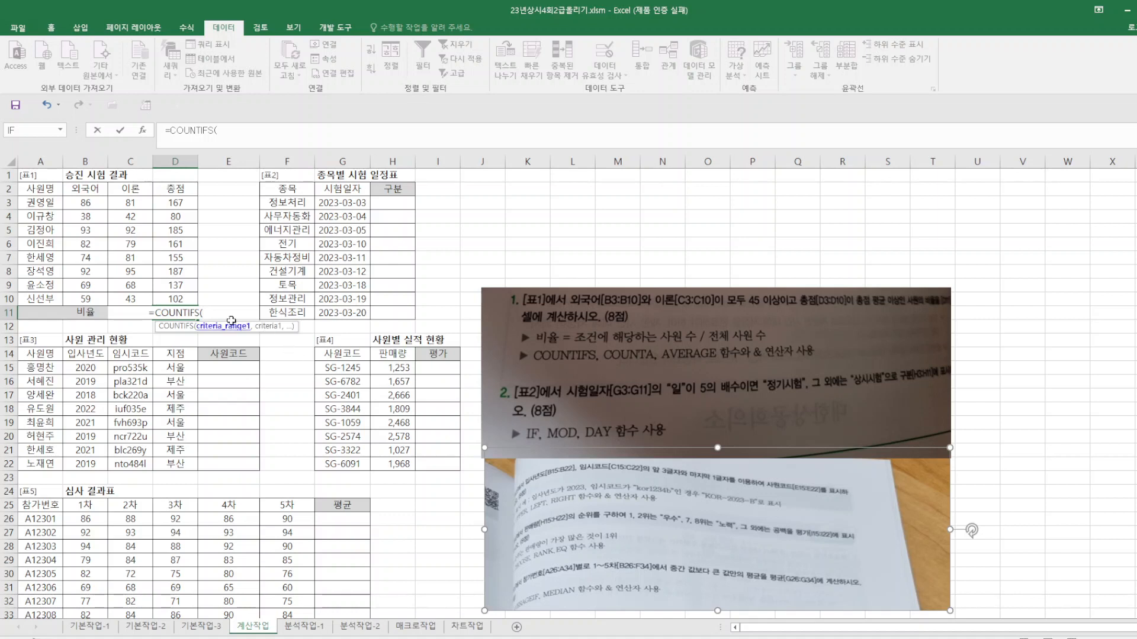
click(144, 132)
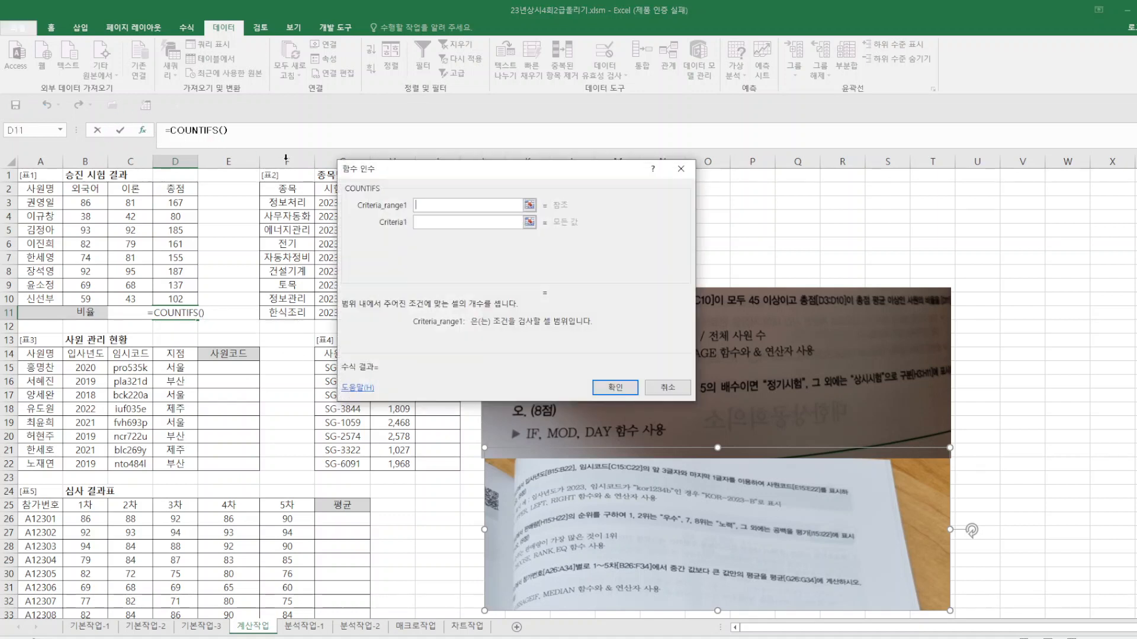
- Set the first two COUNTIFS conditions to B3:B10 with ">=45" and C3:C10 with ">=45"
click(86, 202)
drag(83, 204, 84, 300)
click(445, 223)
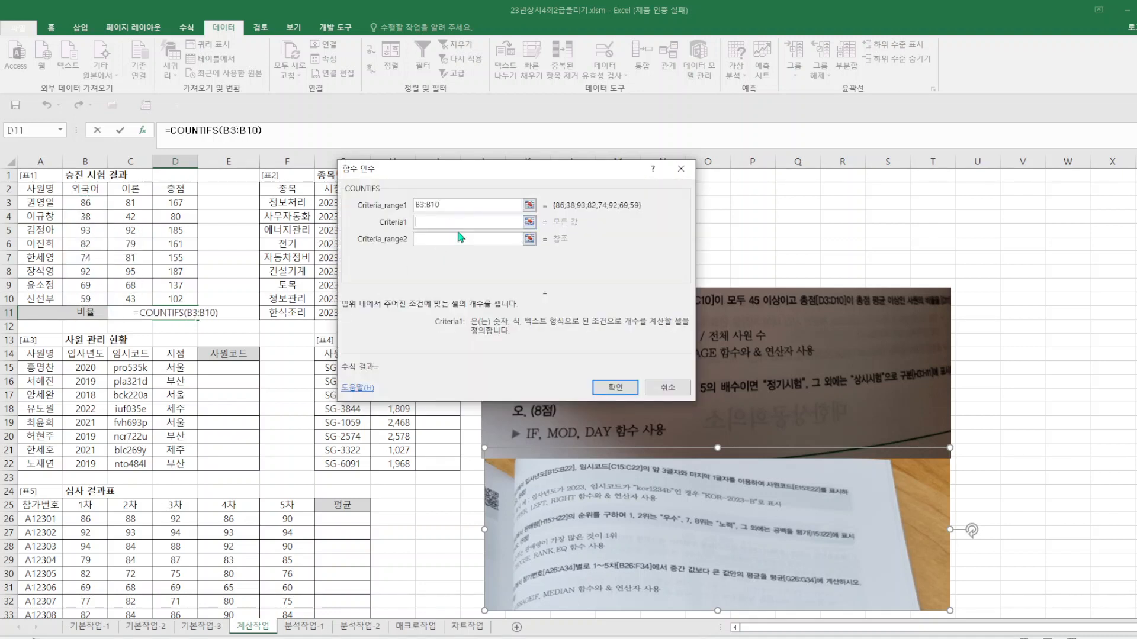
text(>=45)
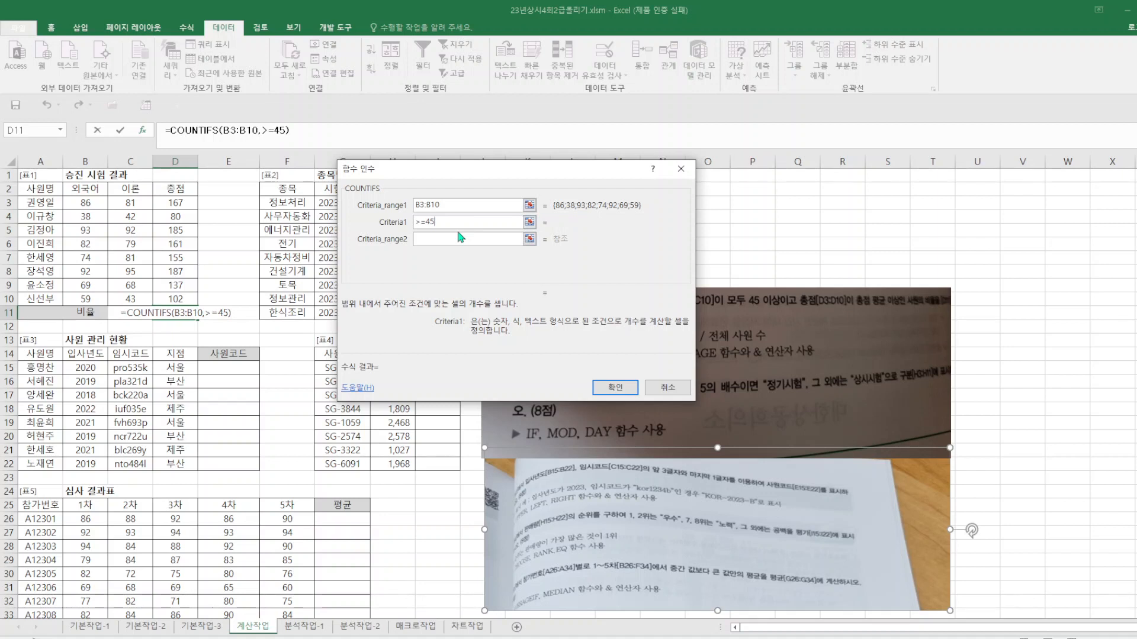
click(454, 243)
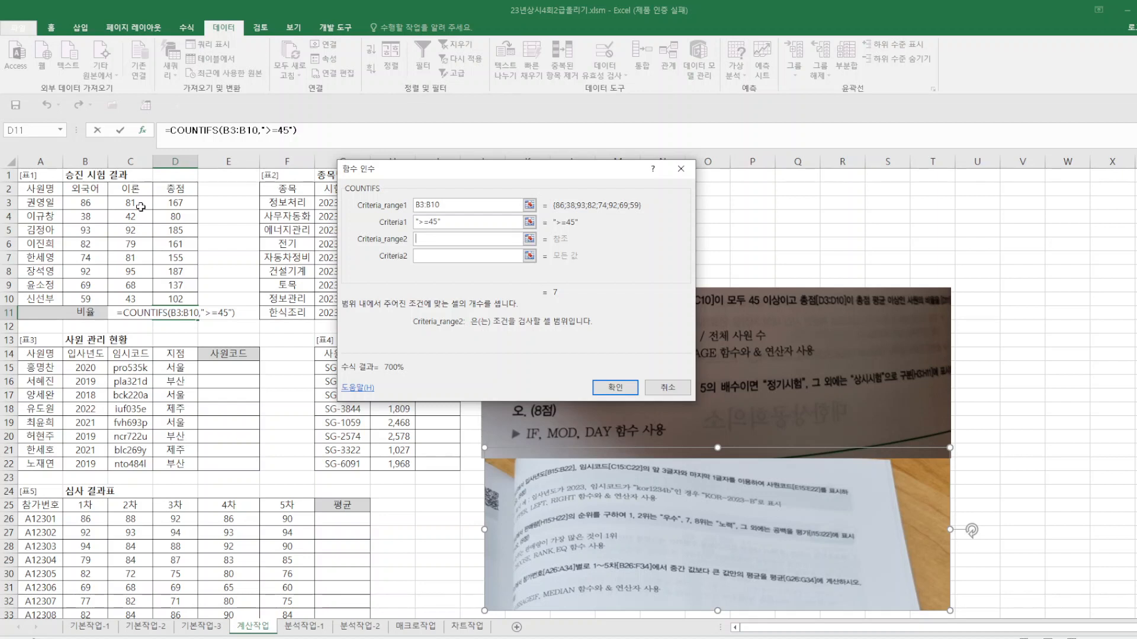
drag(141, 207, 132, 299)
click(439, 255)
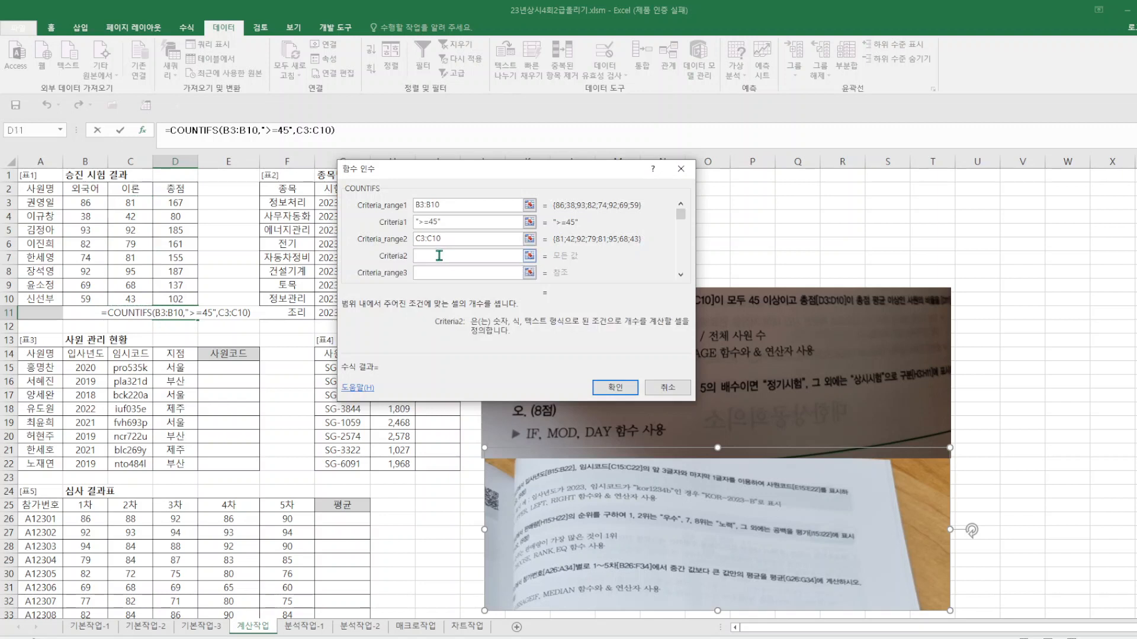
text(>=45)
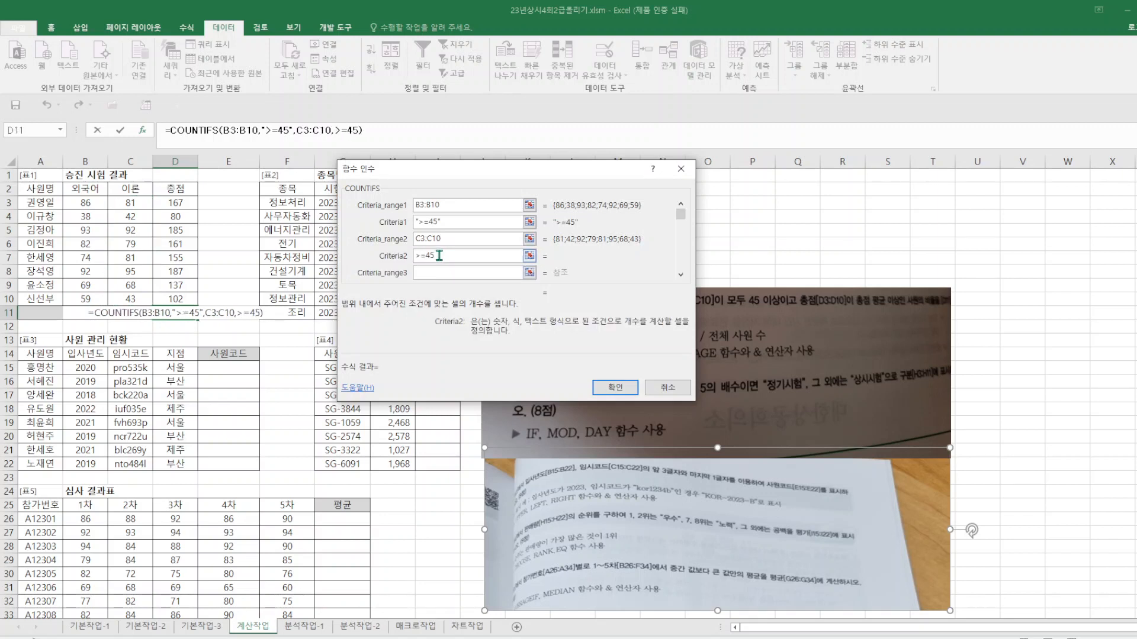
- Set the third COUNTIFS criteria range to D3:D10 and go to its criterion
click(450, 273)
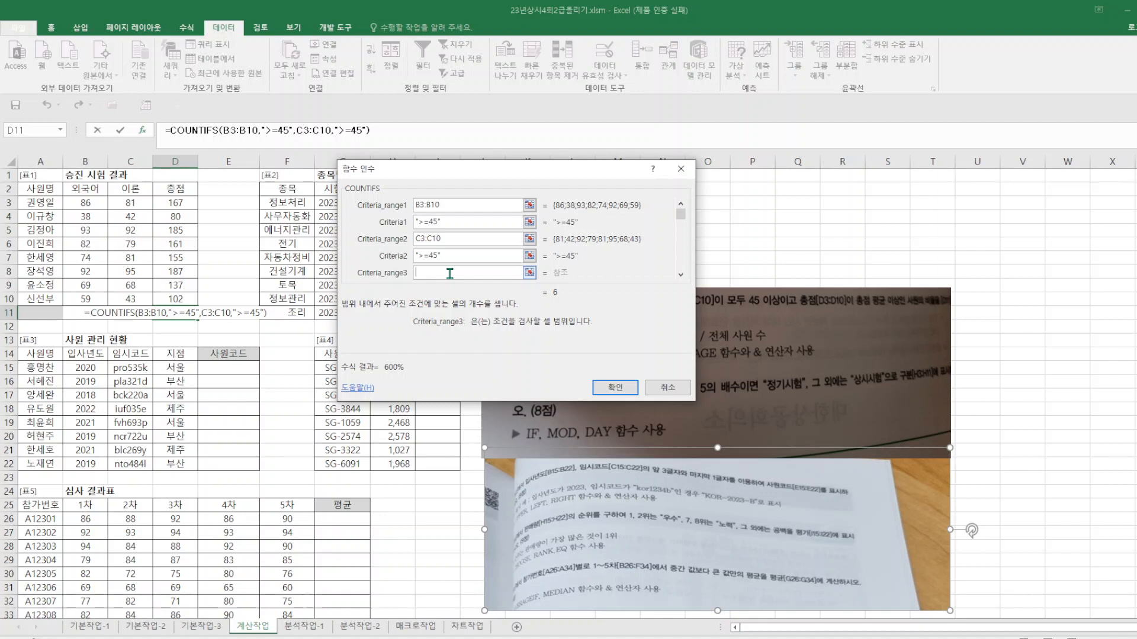
drag(184, 202, 192, 294)
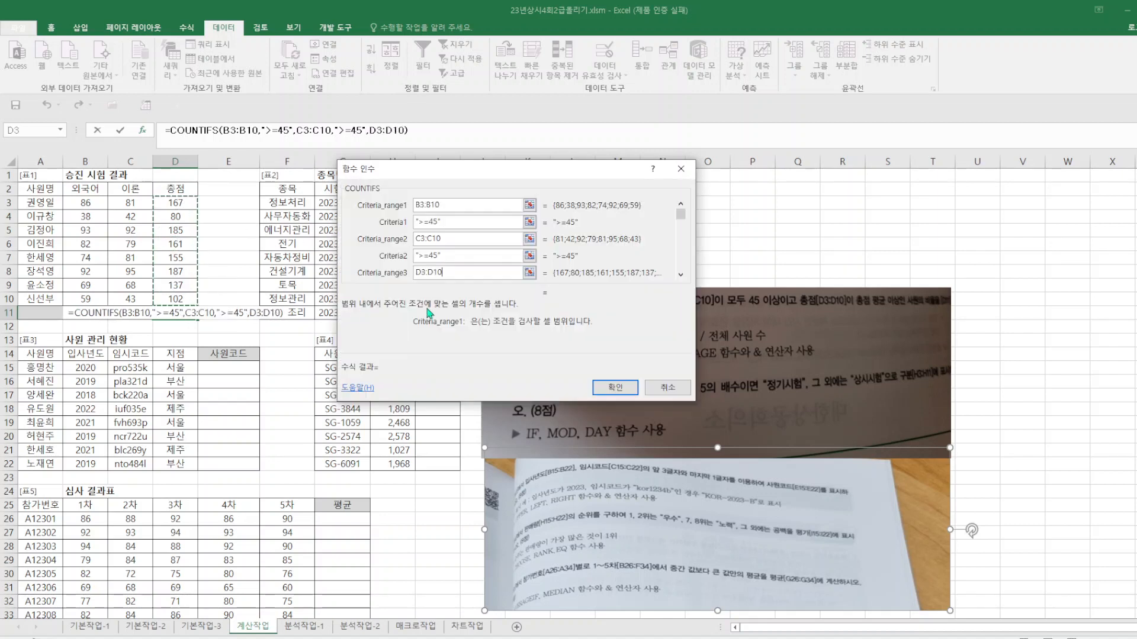
click(530, 274)
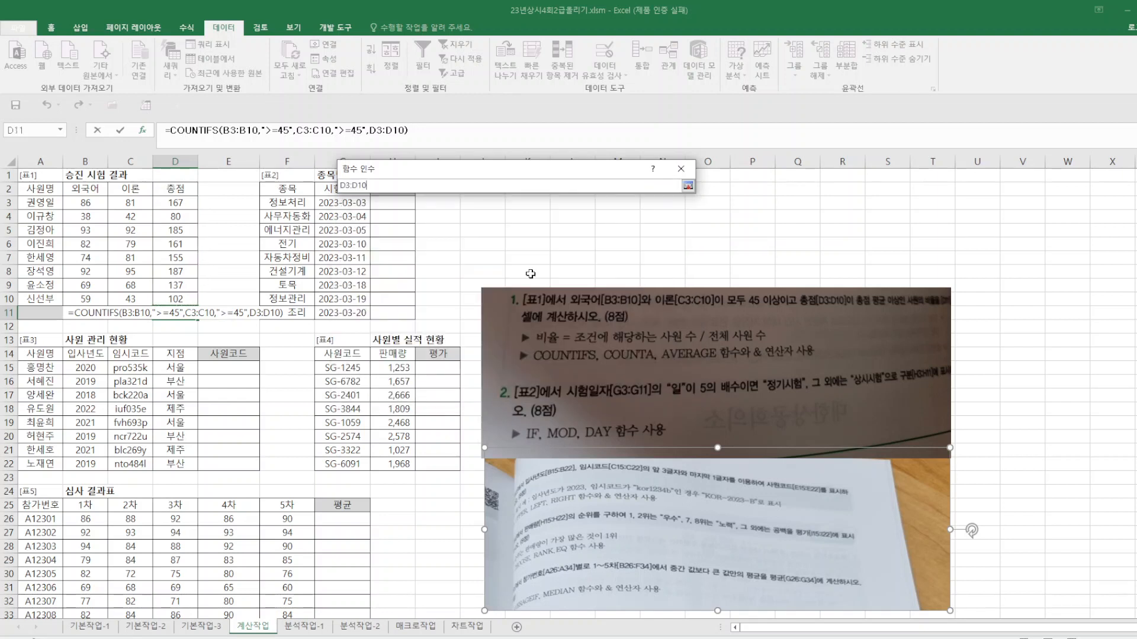
click(688, 186)
click(680, 274)
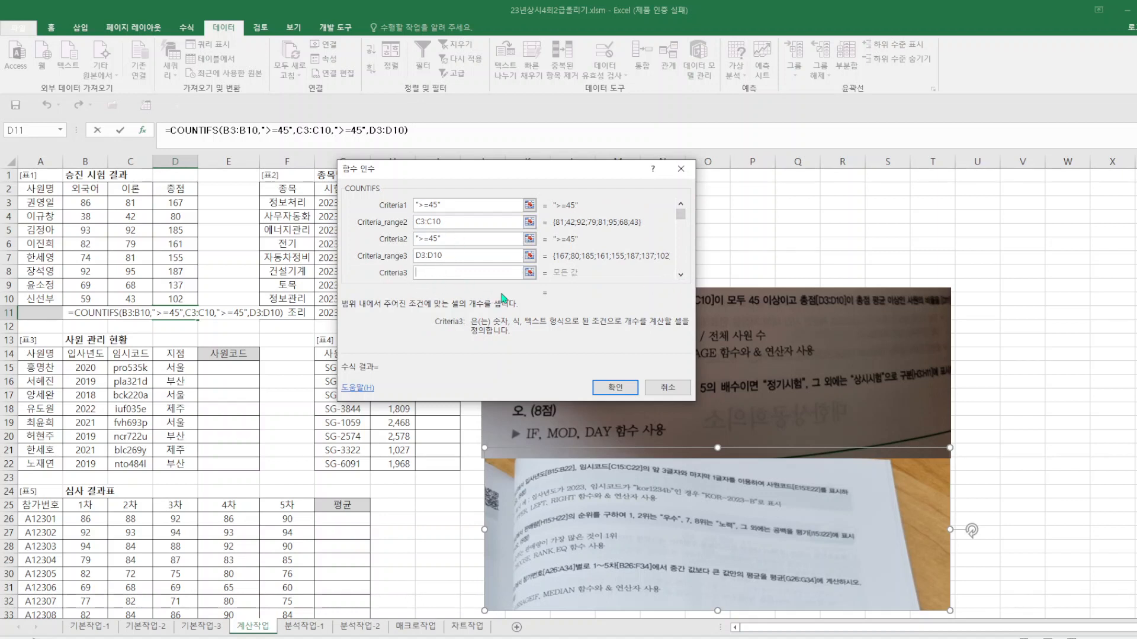
- Set the third COUNTIFS criterion to ">="&AVERAGE(D3:D10) and confirm the function in D11
text(")
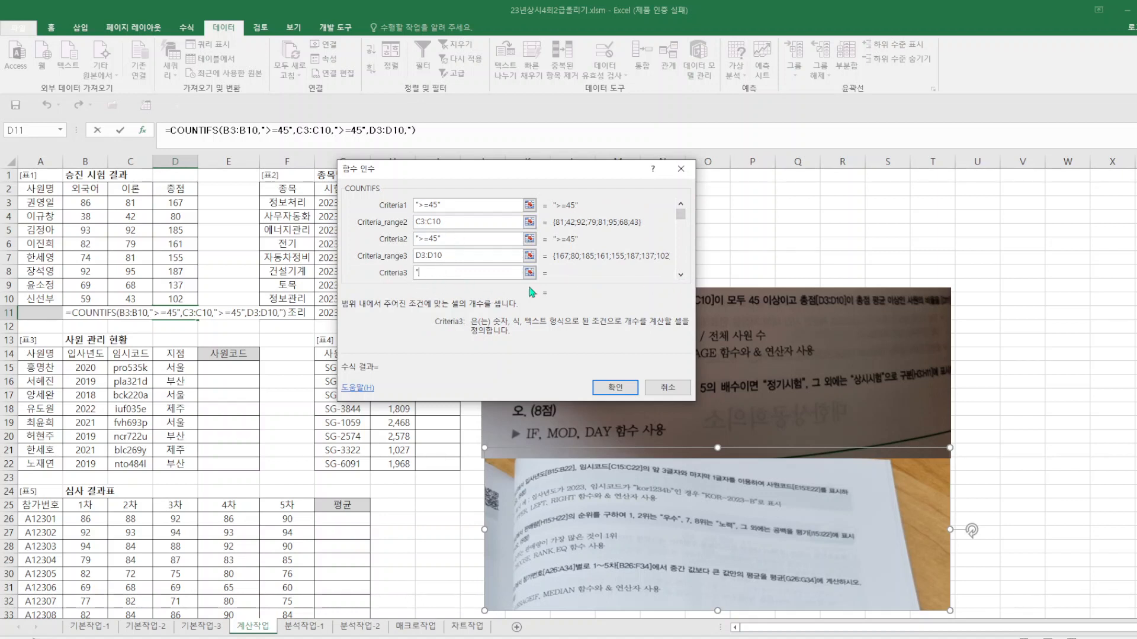
text(>)
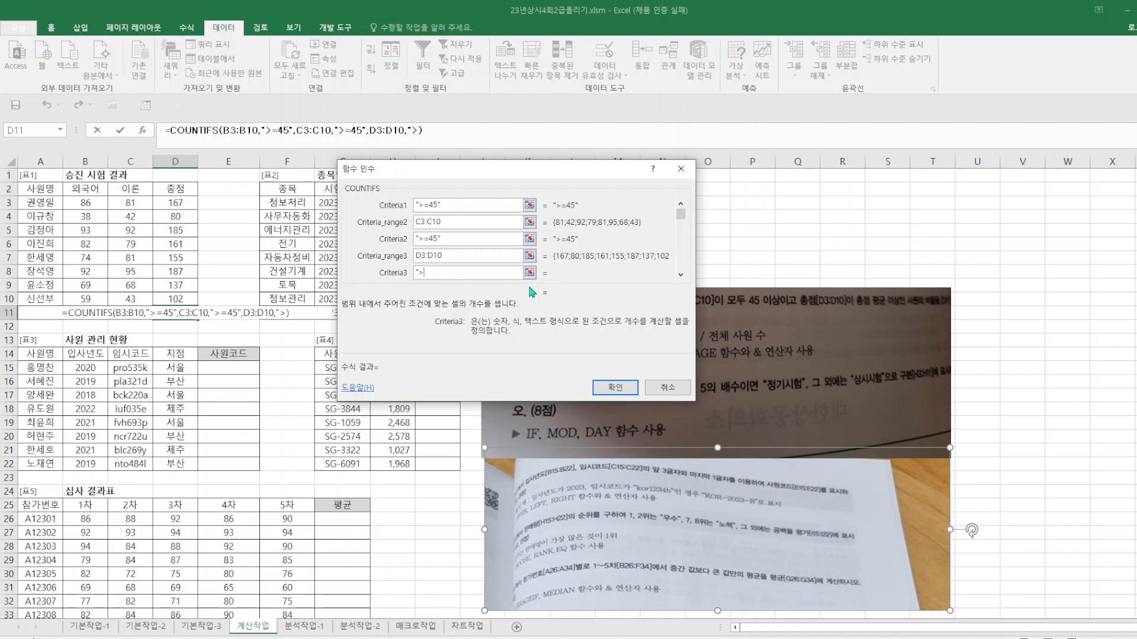
text(=")
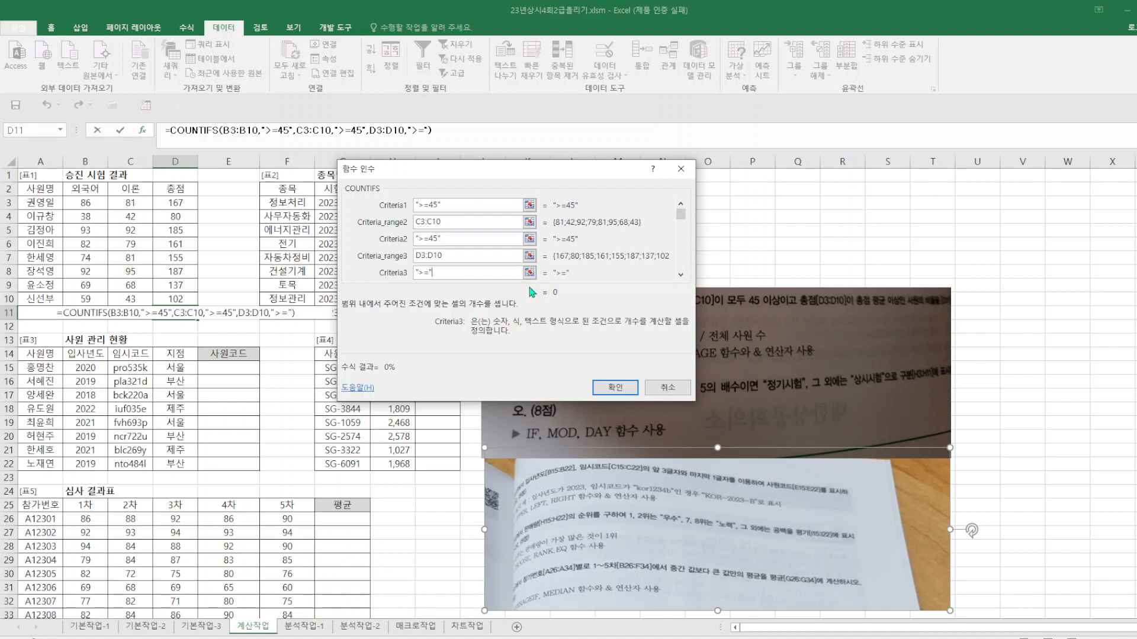
text(&)
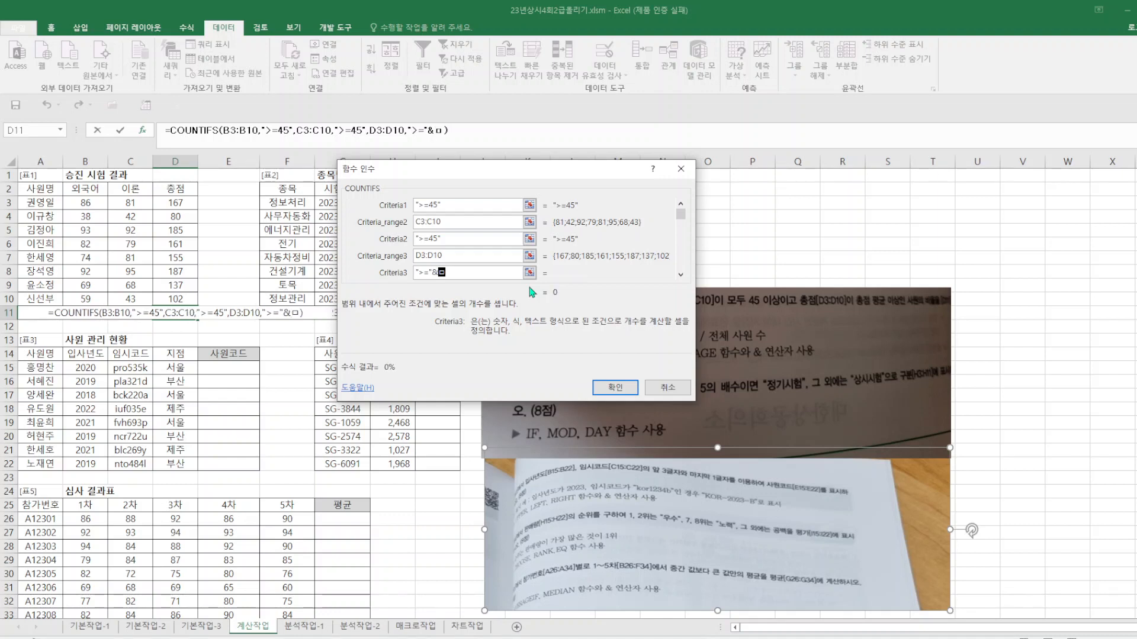
text(A)
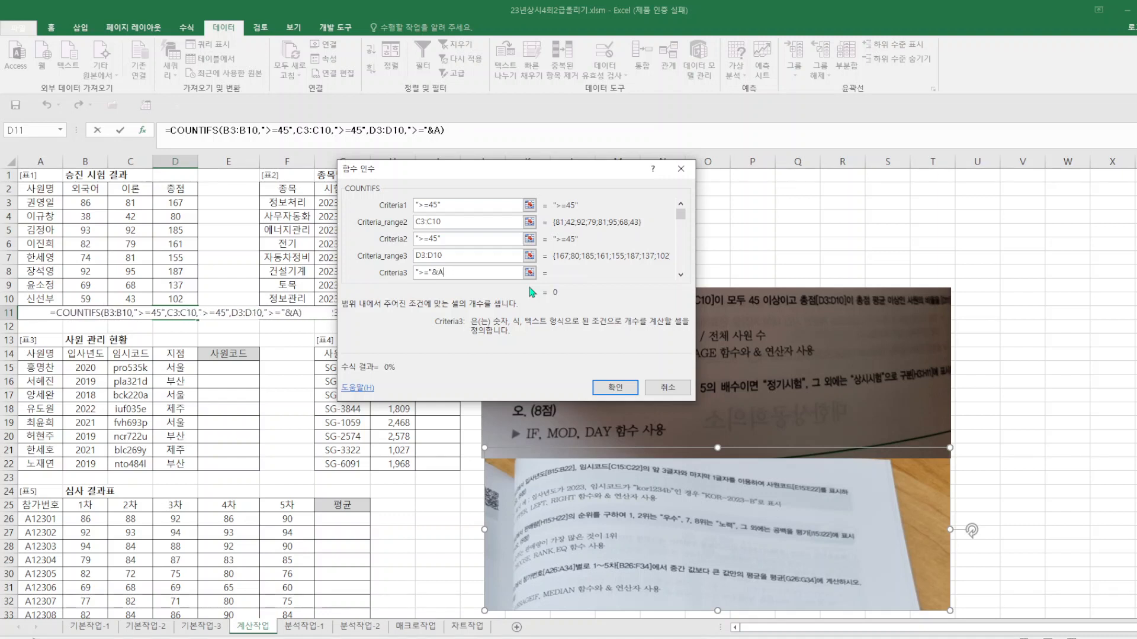
text(VERAGE(D3)
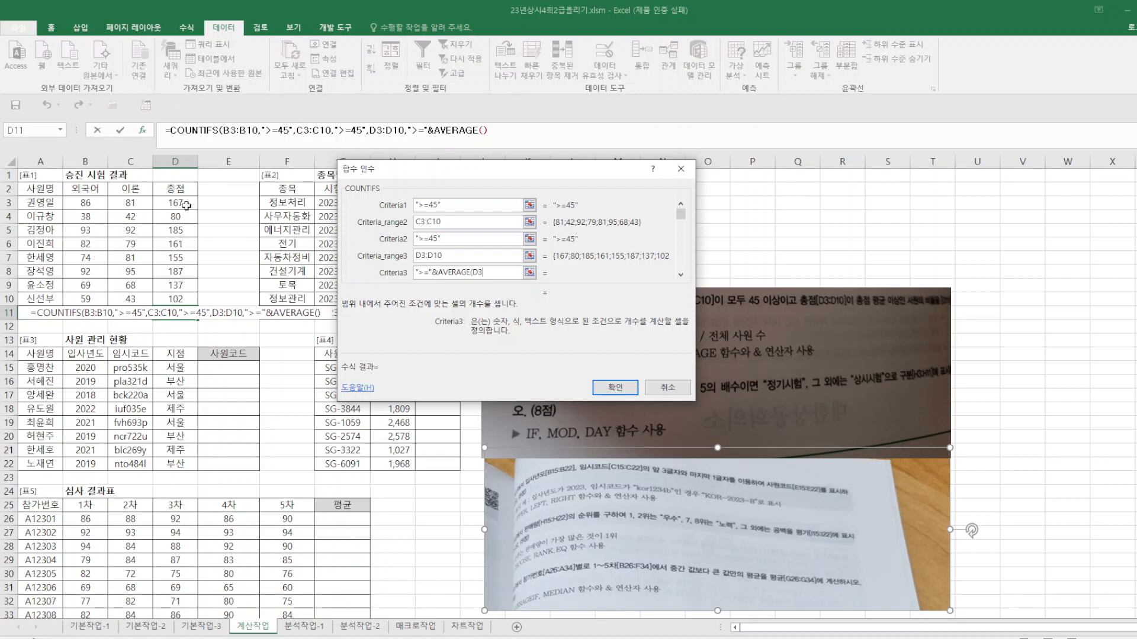
drag(186, 205, 176, 299)
text())
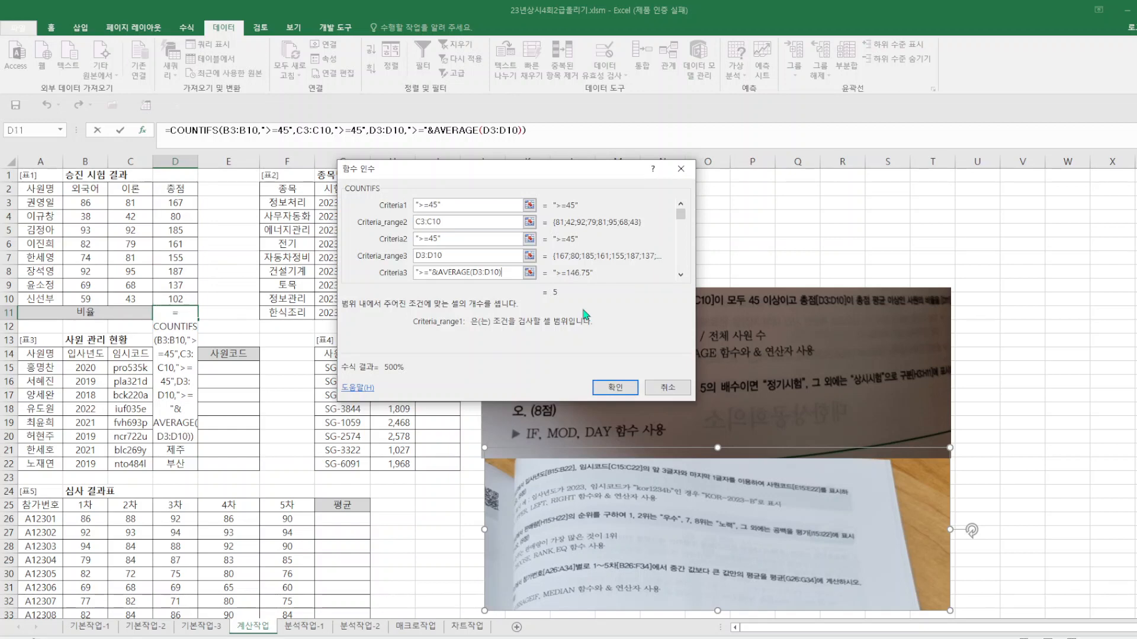
click(616, 387)
- Complete the D11 ratio formula by dividing the COUNTIFS result by COUNTA(A3:A10)
click(503, 131)
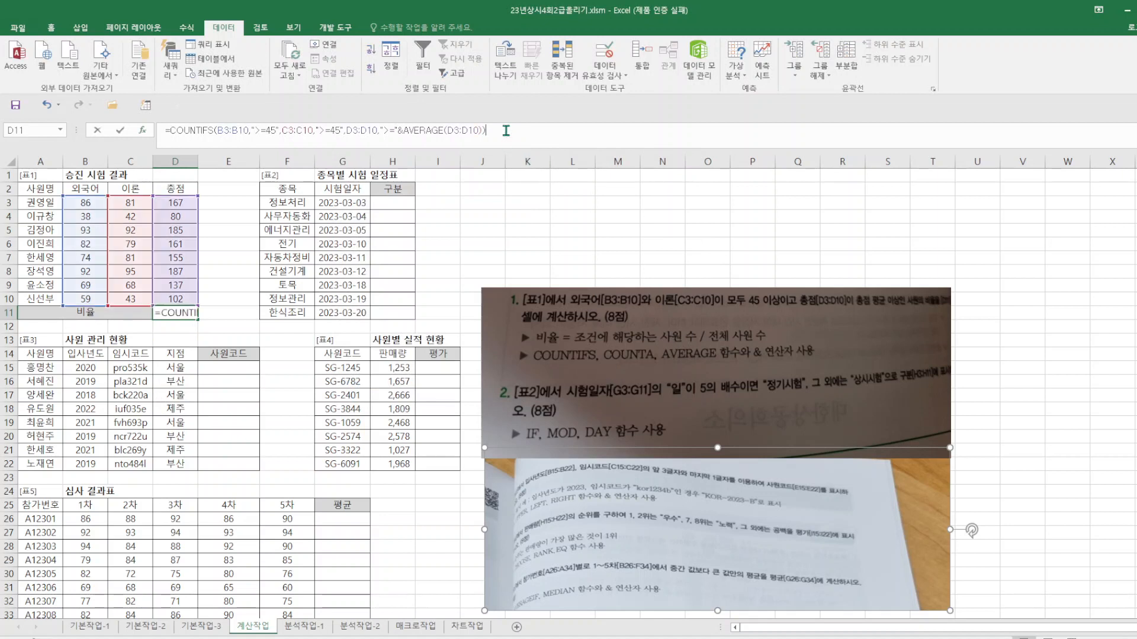
text(/)
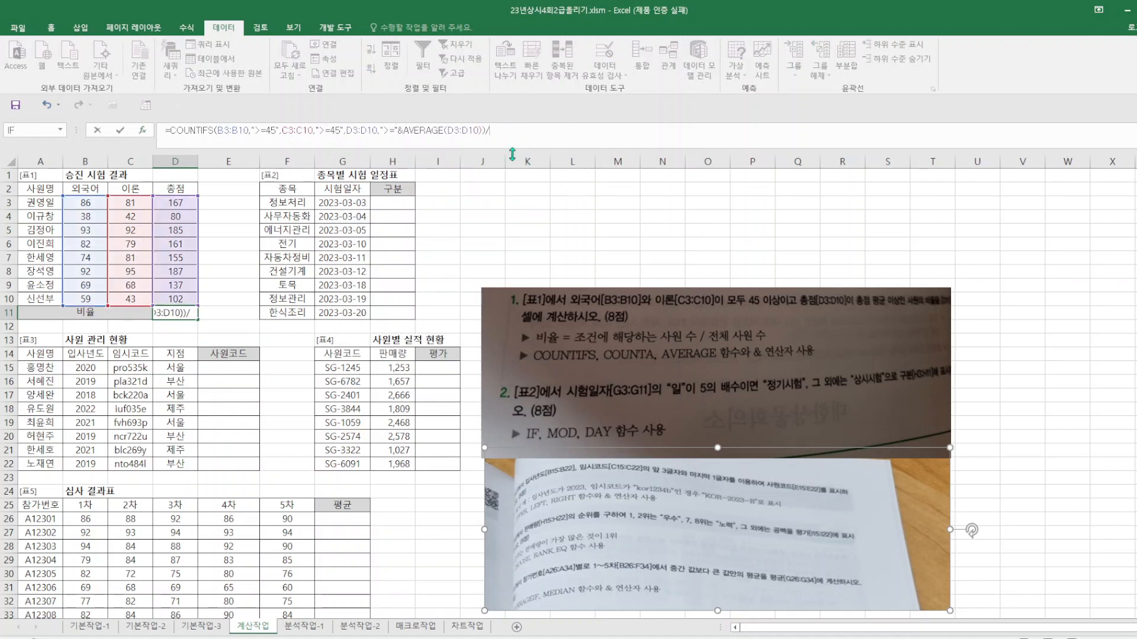
text(COUNT)
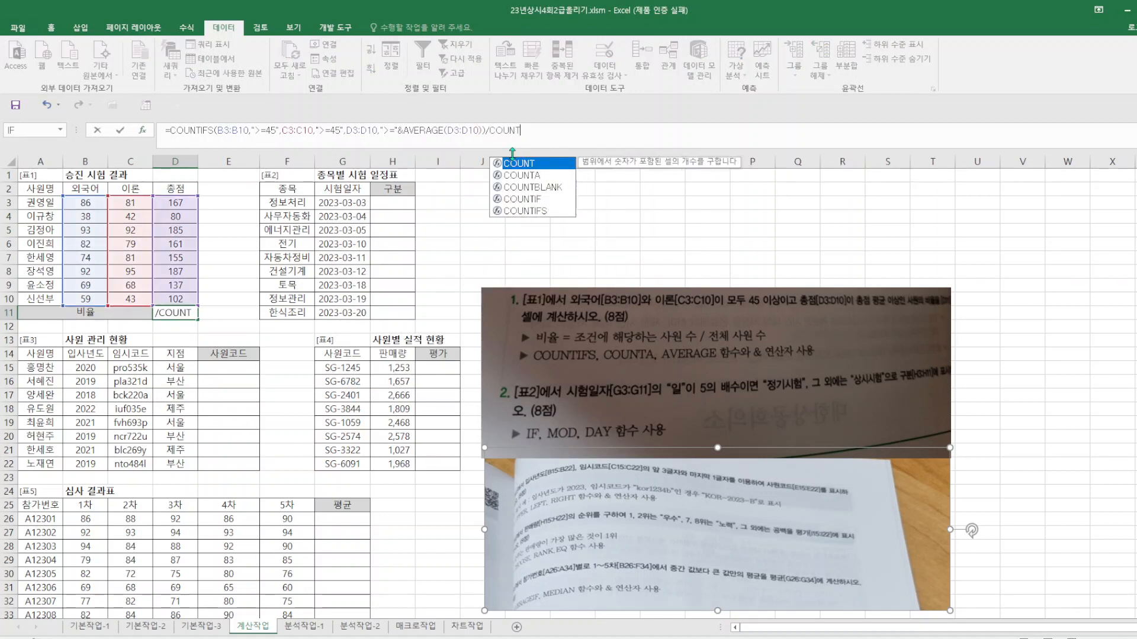
text(A()
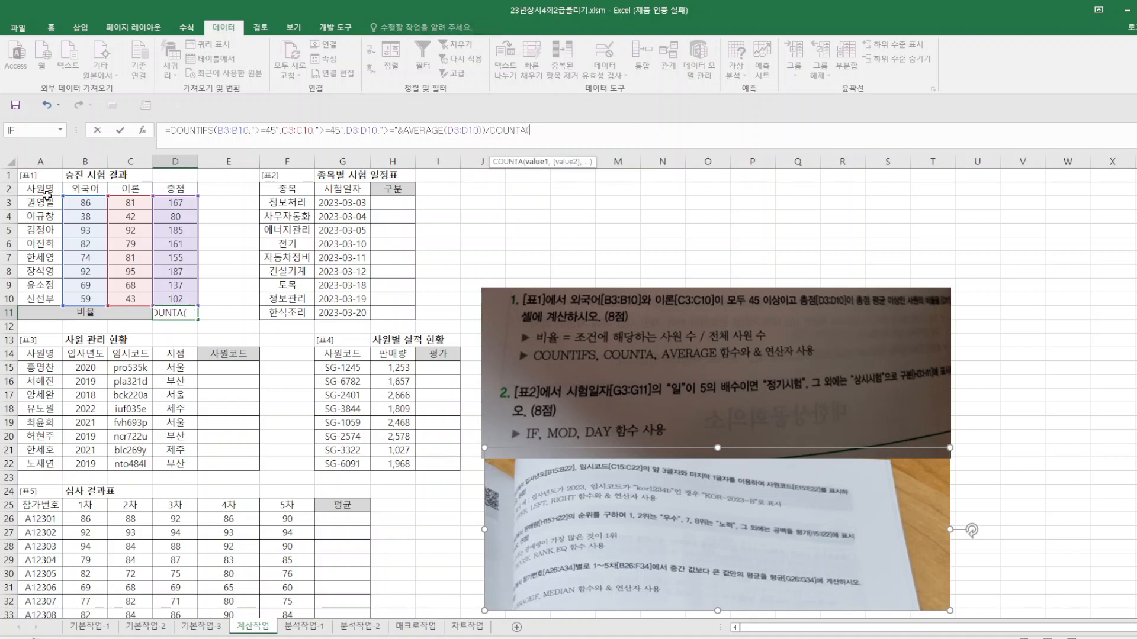
drag(32, 201, 61, 294)
text())
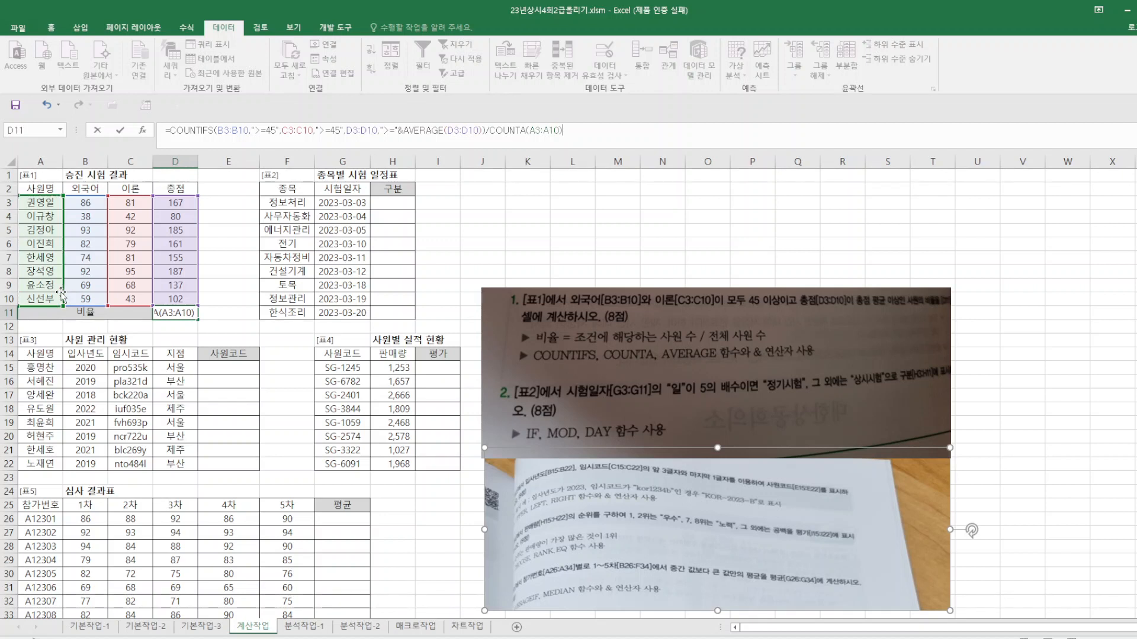
key(Return)
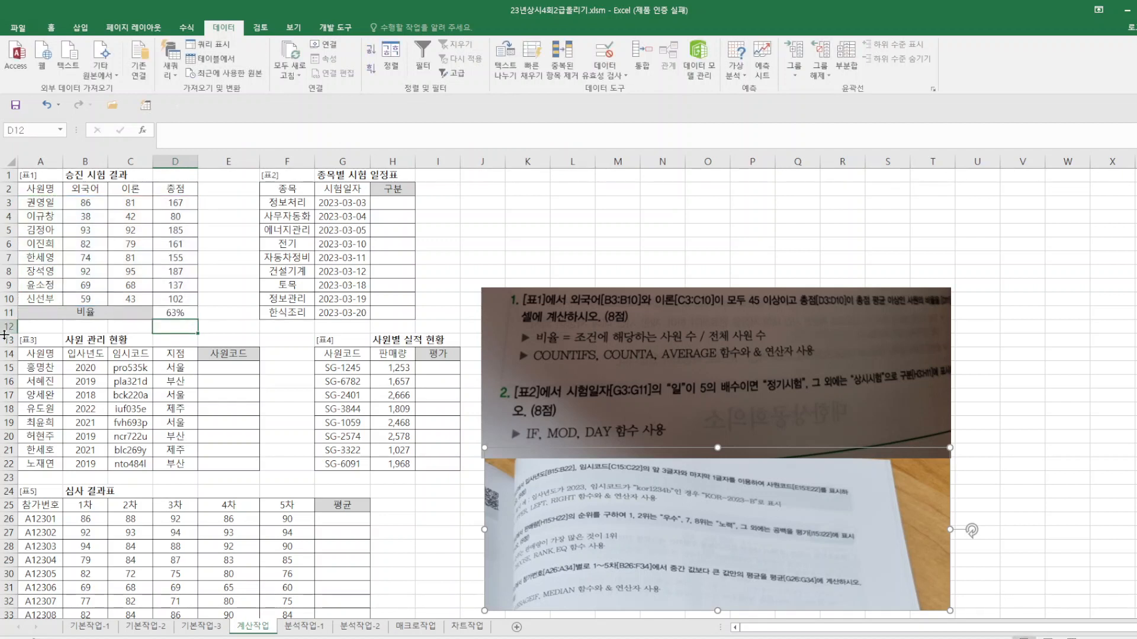
click(618, 217)
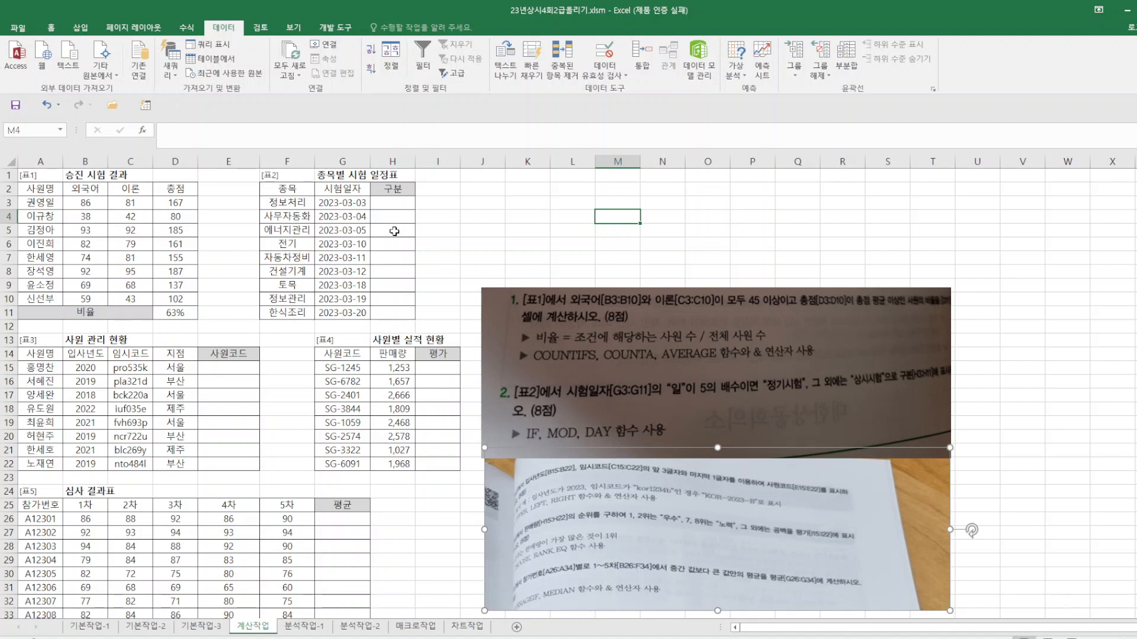
- In H3 of 표2, start an IF formula with the condition MOD(DAY(G3),5)=0
click(398, 204)
text(=)
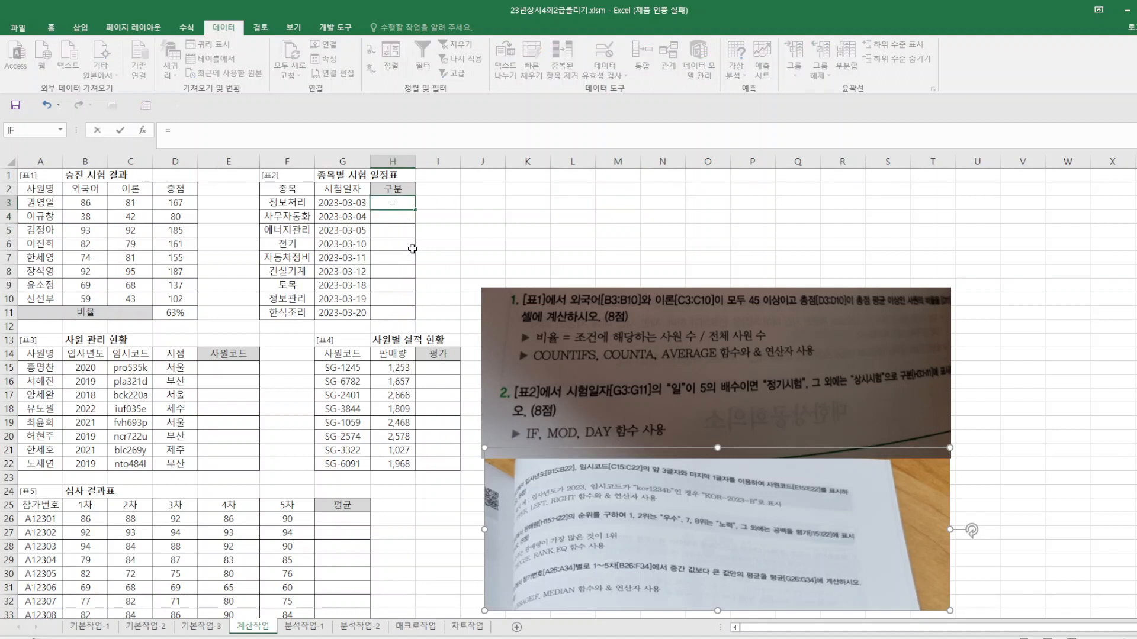
text(IF(MOD)
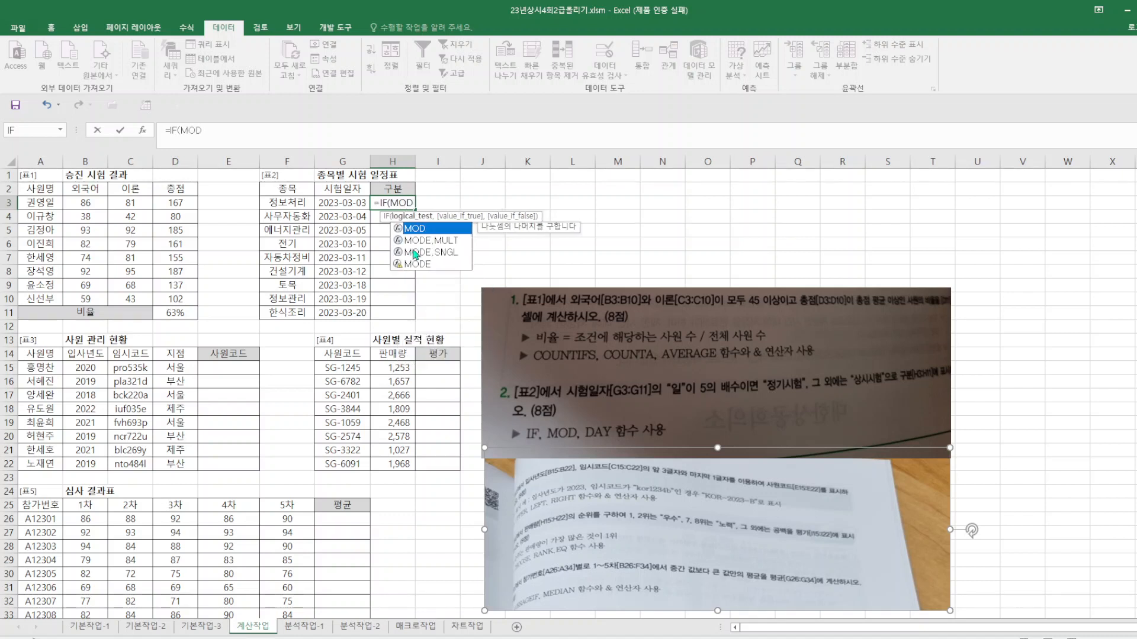
text(()
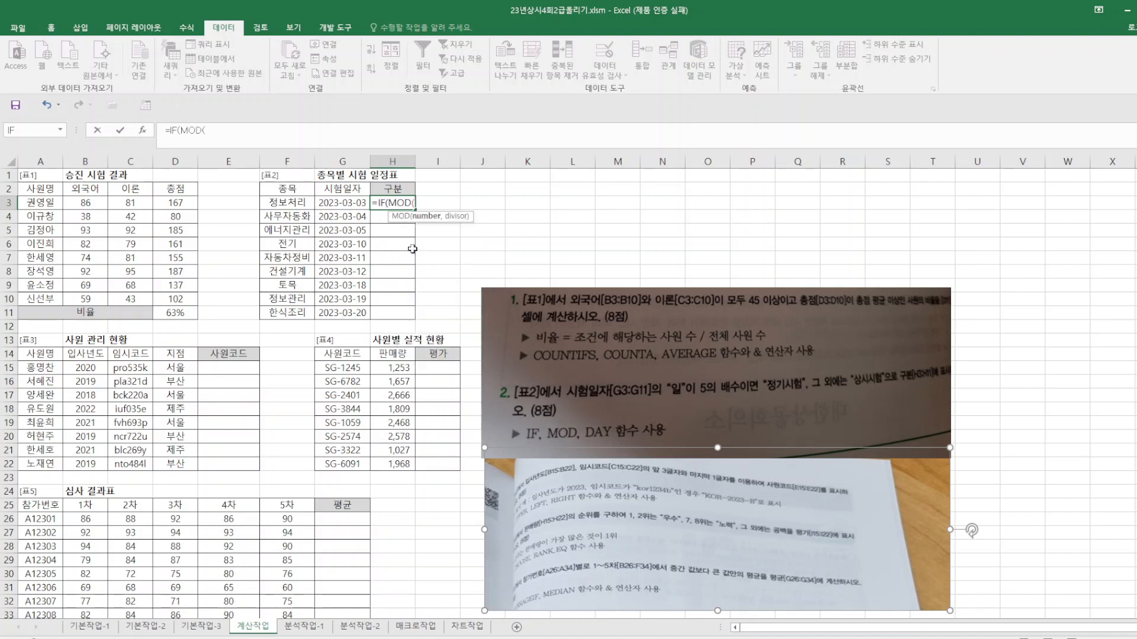
text(DAY()
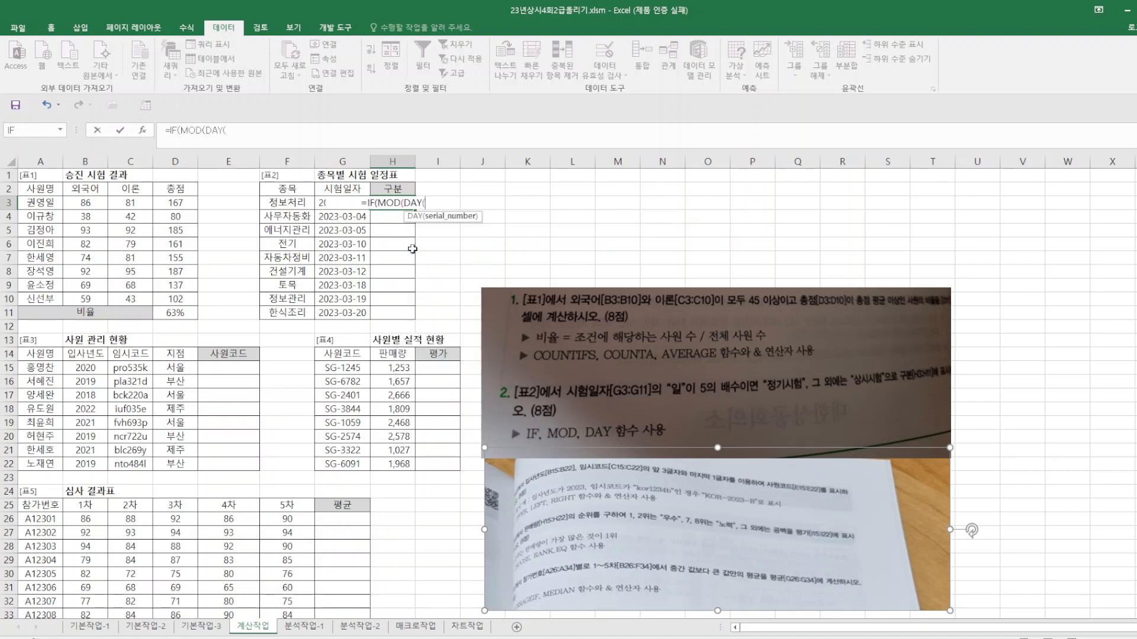
click(342, 188)
key(Down)
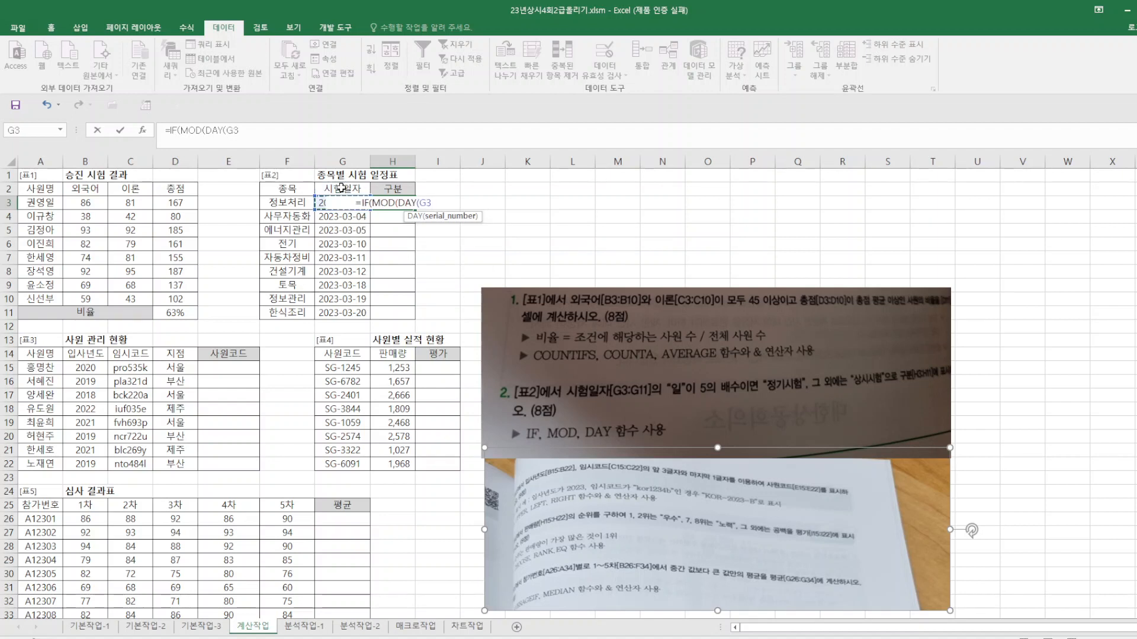
text(),5)
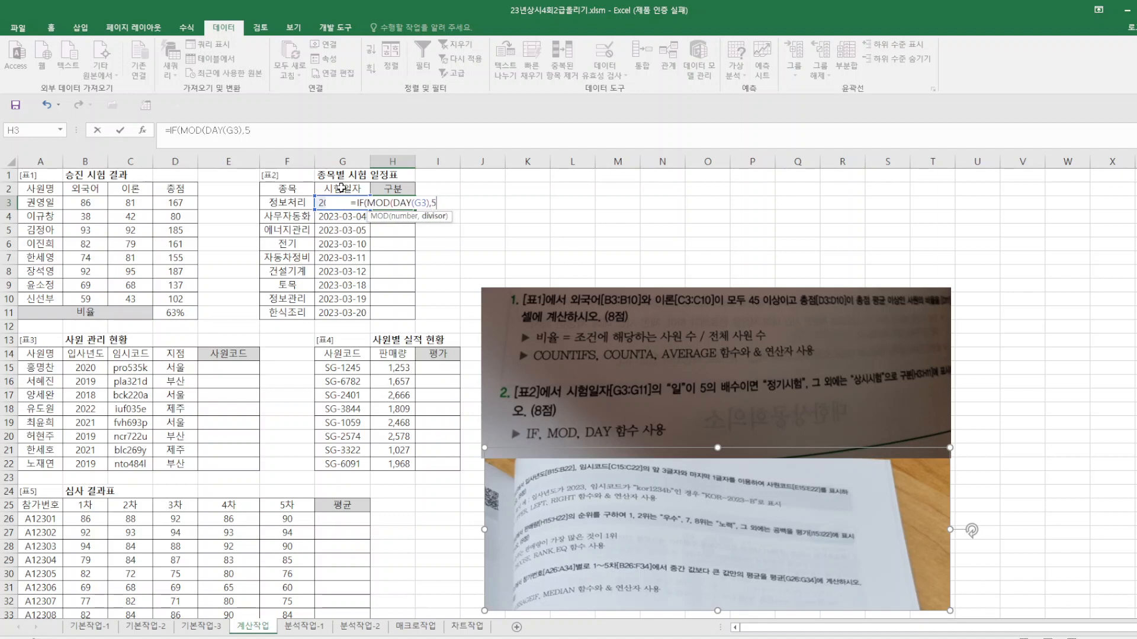
text()=)
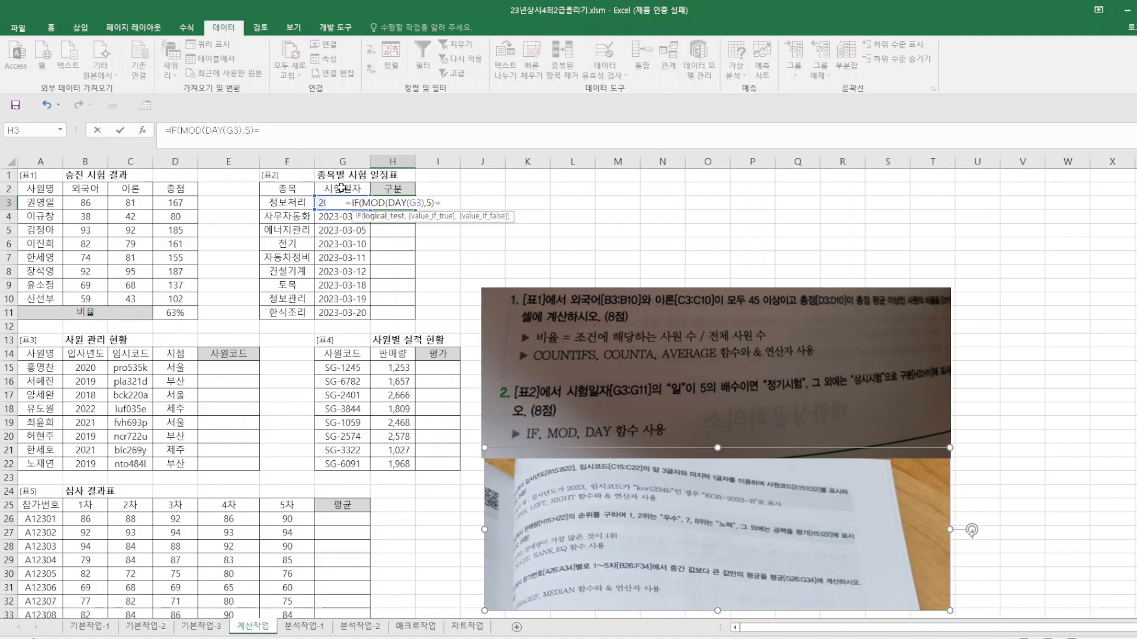
text(0)
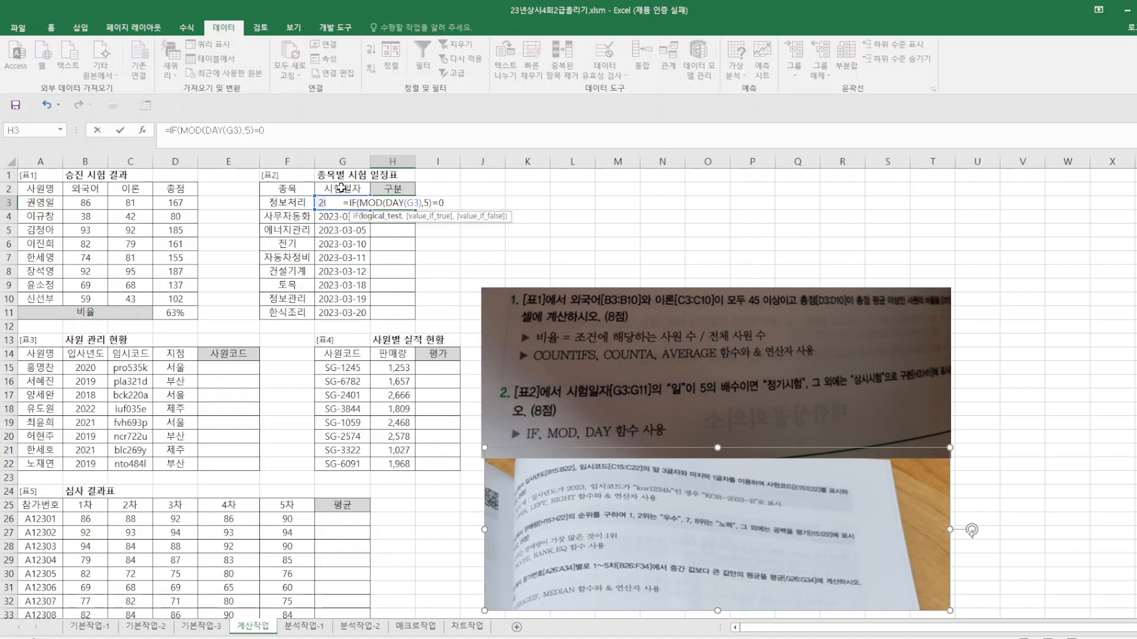
- Finish the H3 IF formula with "정기시험" when true and "상시시험" when false
text(,"저)
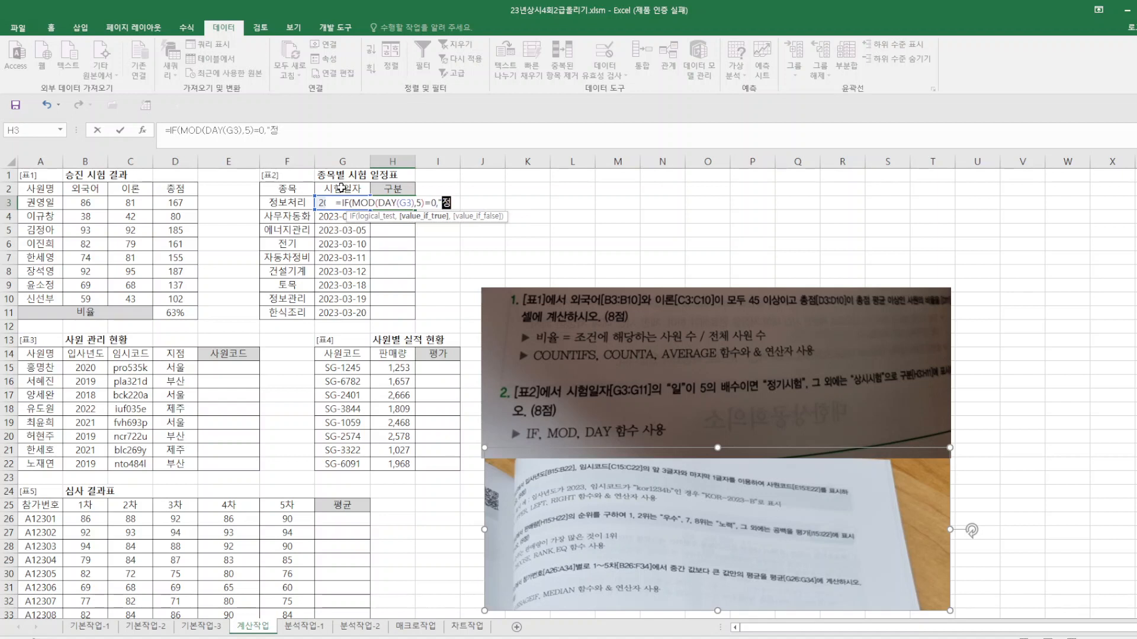
text(기시허)
text(",)
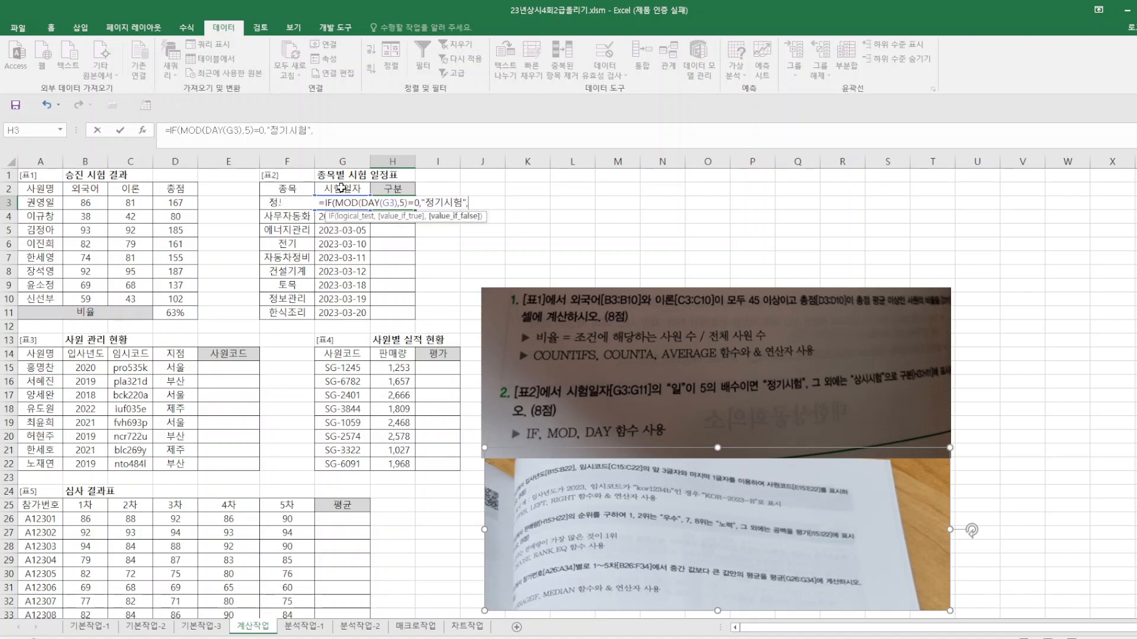
text(")
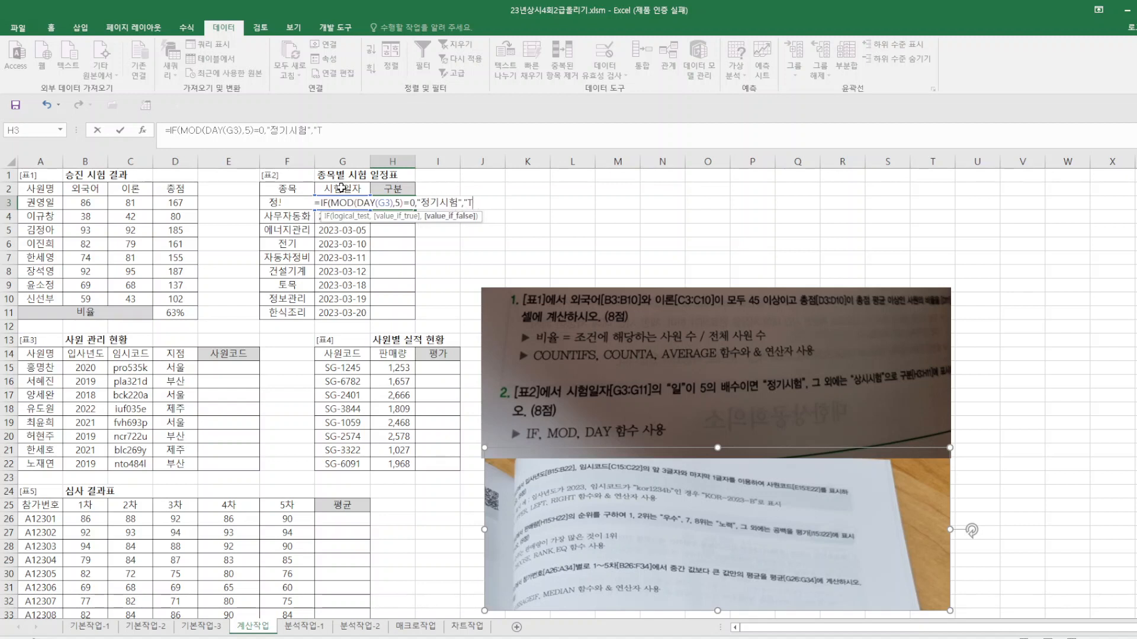
text(상시시허)
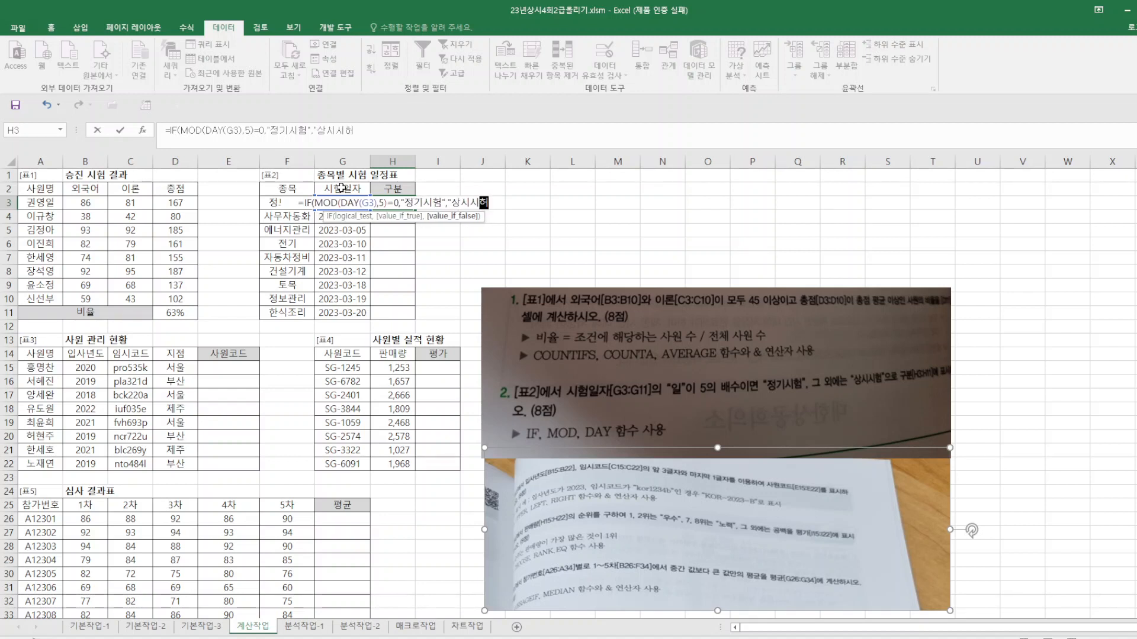
text("))
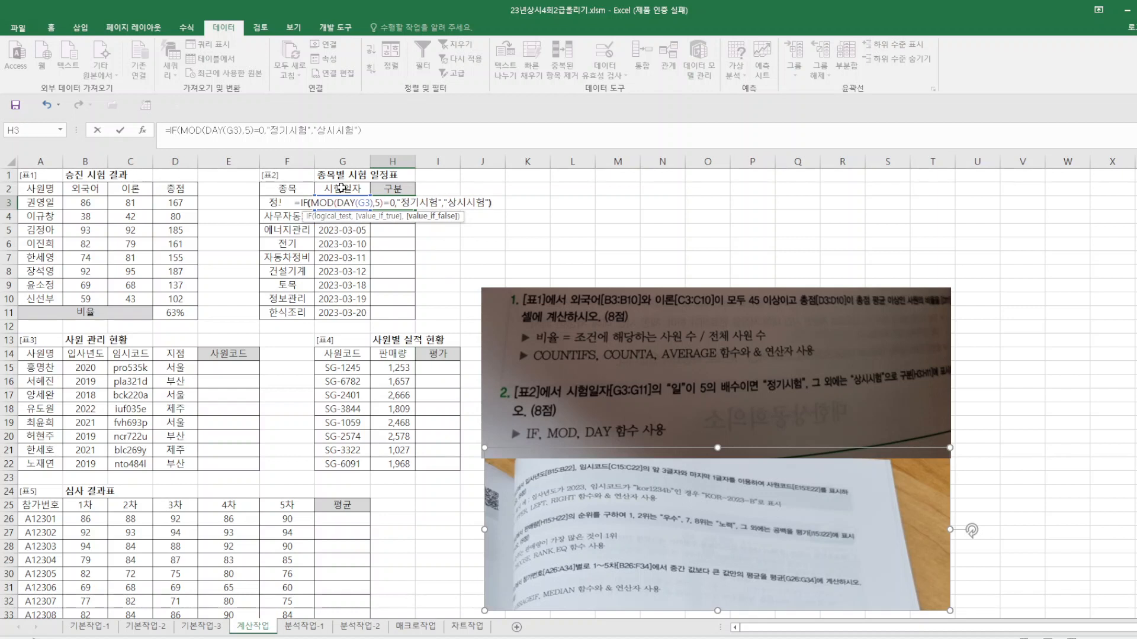
key(Return)
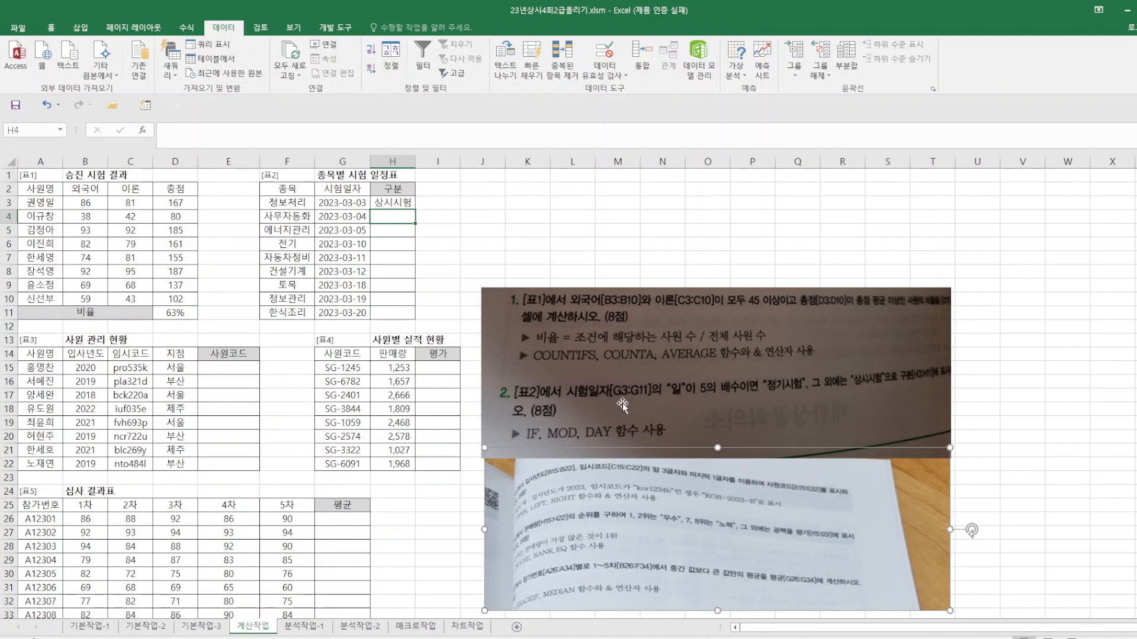
- Fill the H3 formula down to H11 and check it against the exam dates in G5, G6 and G11
click(407, 201)
drag(415, 209, 415, 319)
click(356, 231)
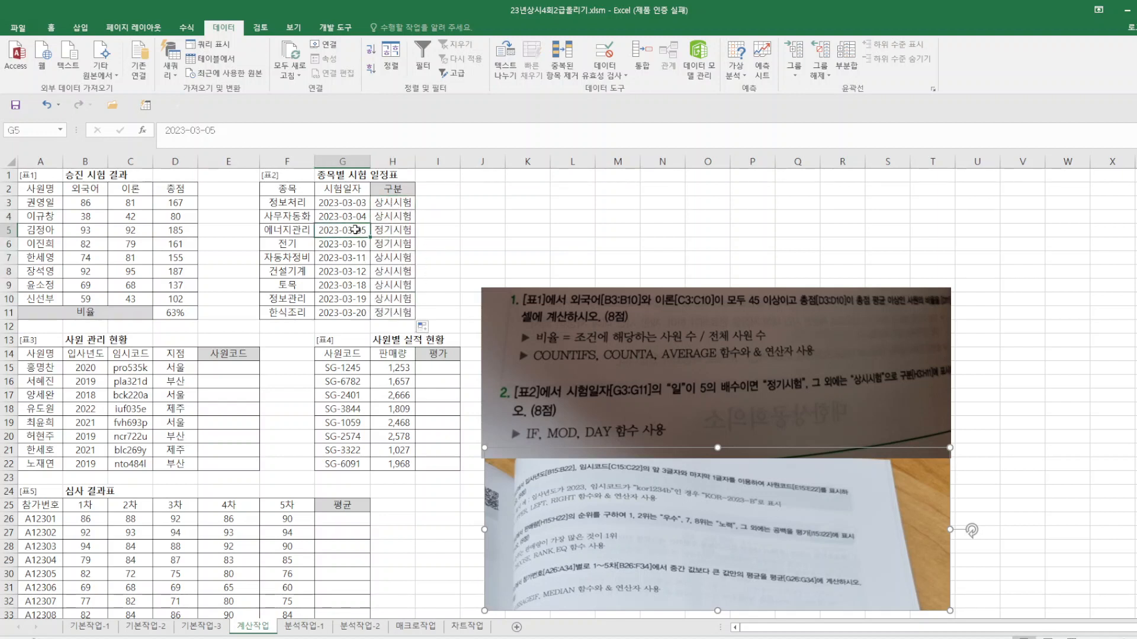
click(359, 245)
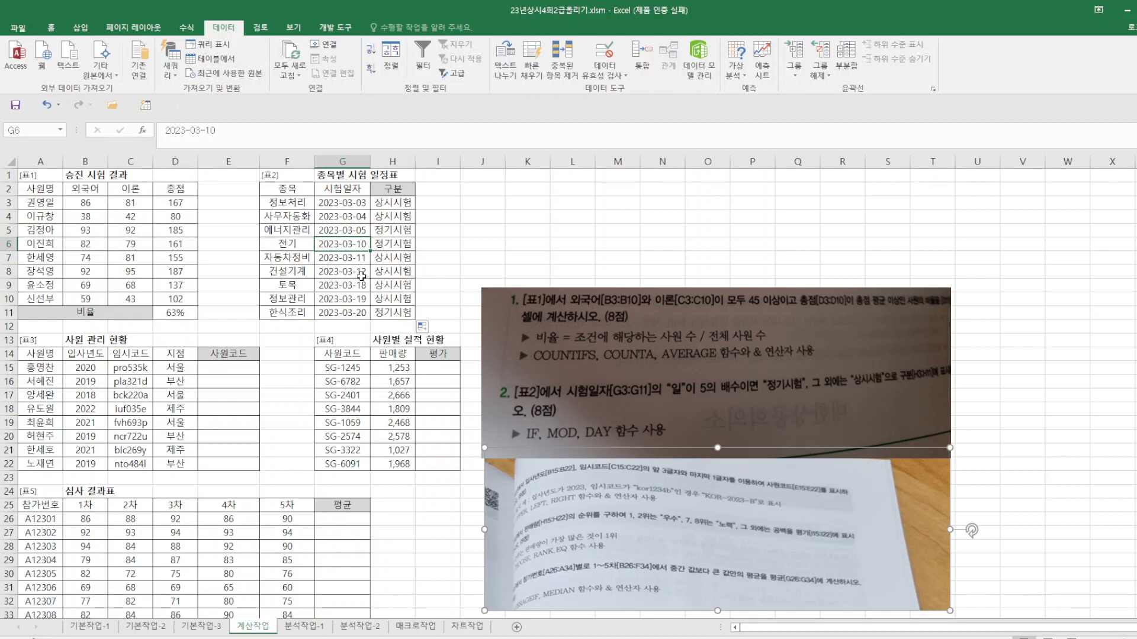
click(361, 316)
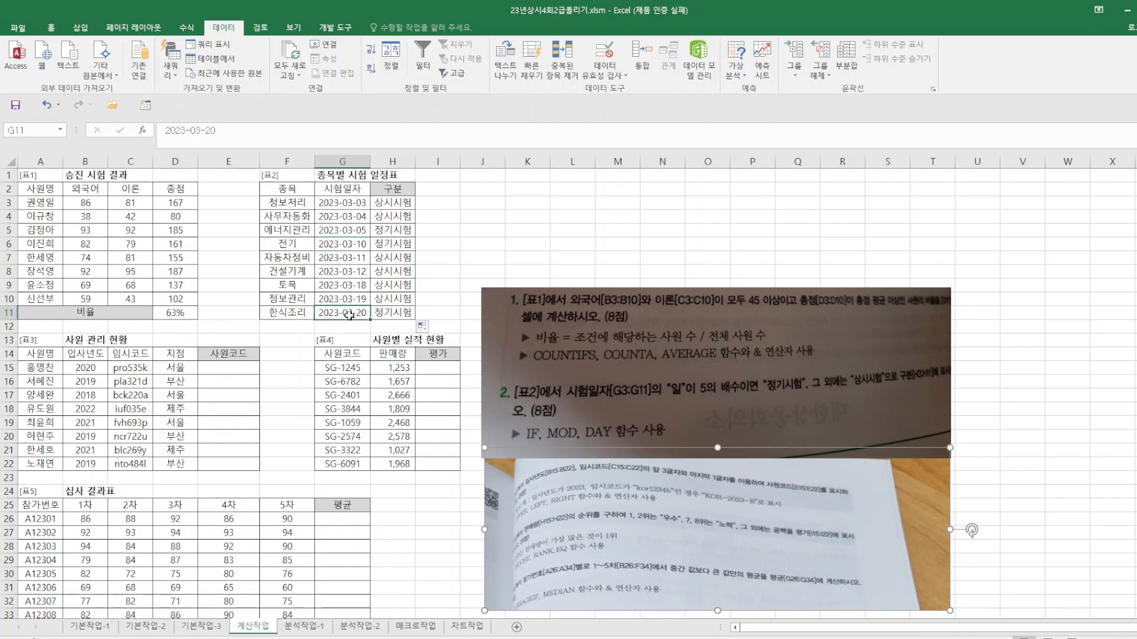
click(390, 312)
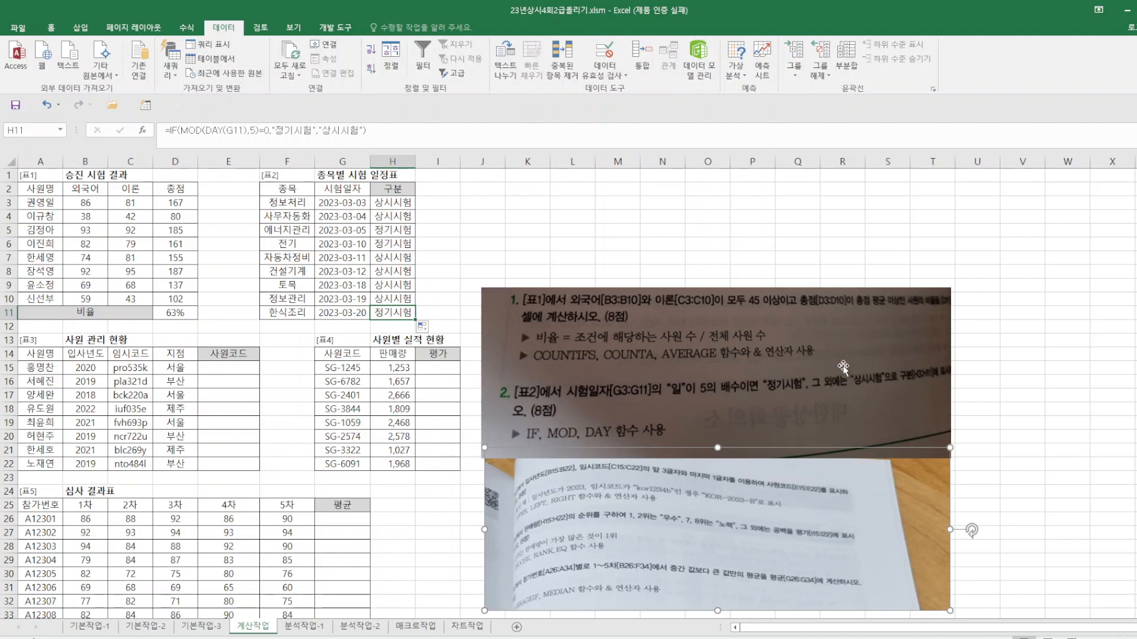
click(568, 220)
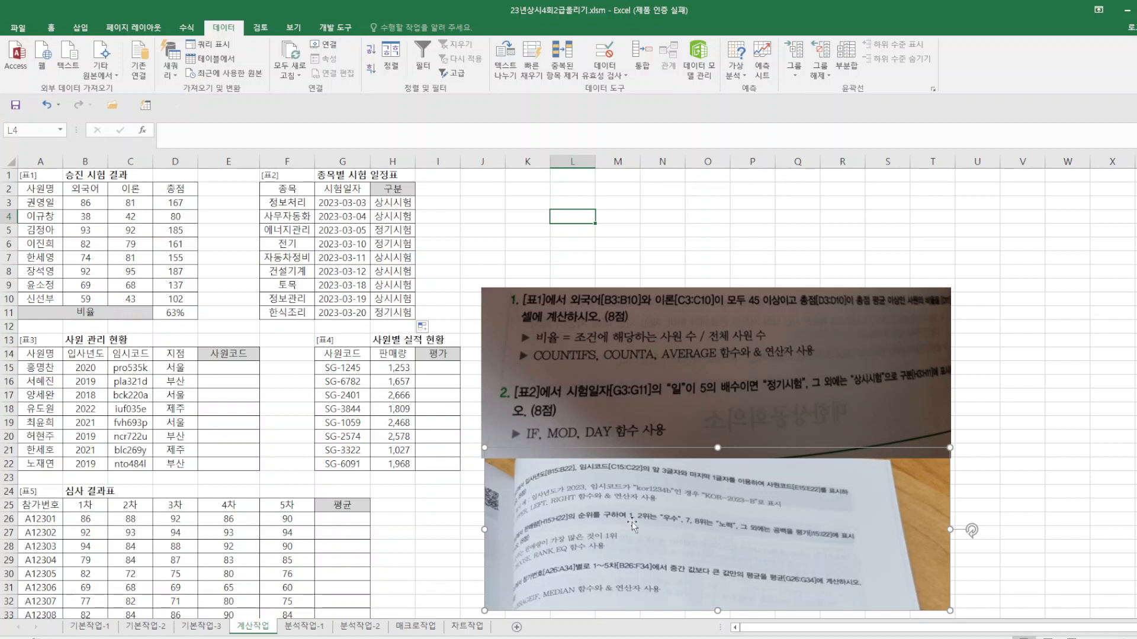
- Swap the two question photos so the one for 표3 to 표5 is above, and enlarge that photo
drag(675, 431, 698, 346)
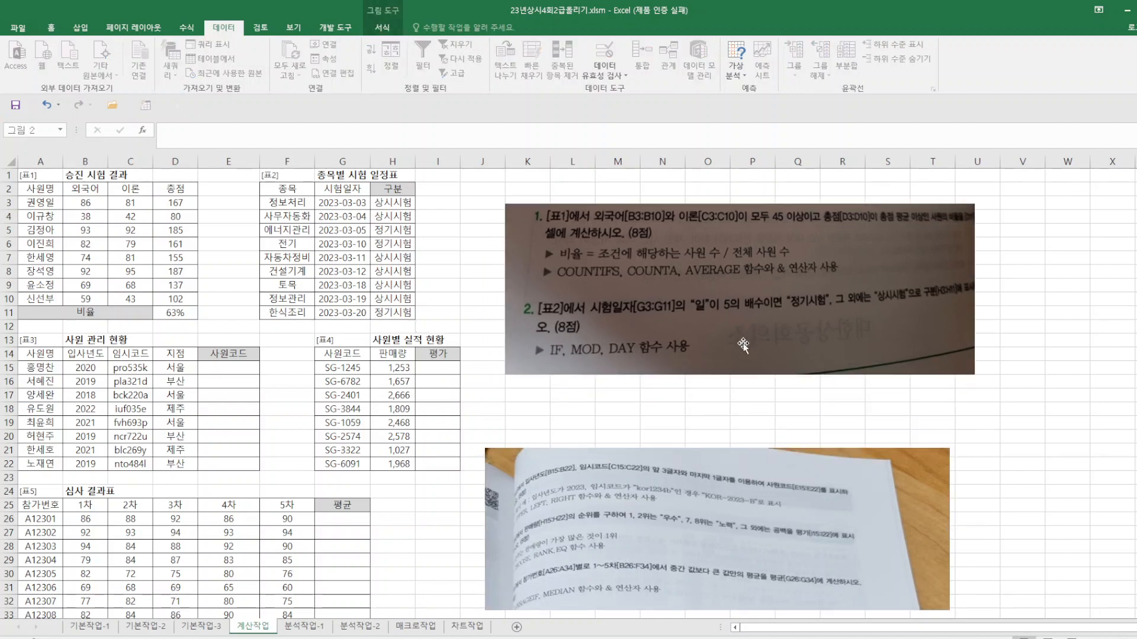
drag(636, 534, 640, 324)
drag(810, 311, 782, 578)
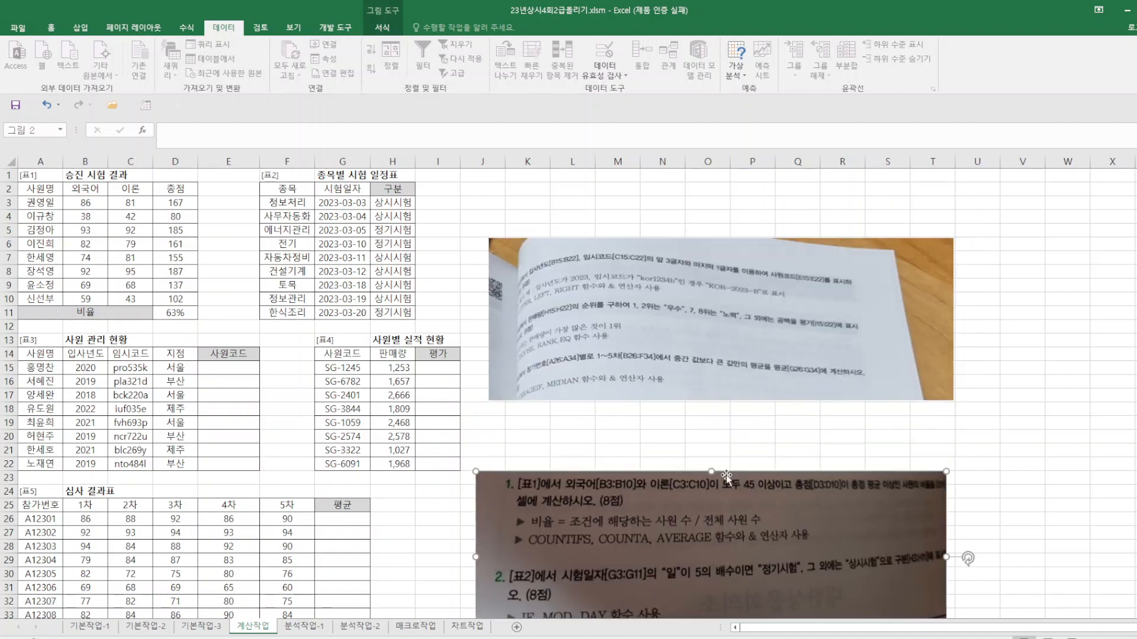
click(678, 377)
drag(718, 404, 720, 464)
drag(958, 351, 1026, 350)
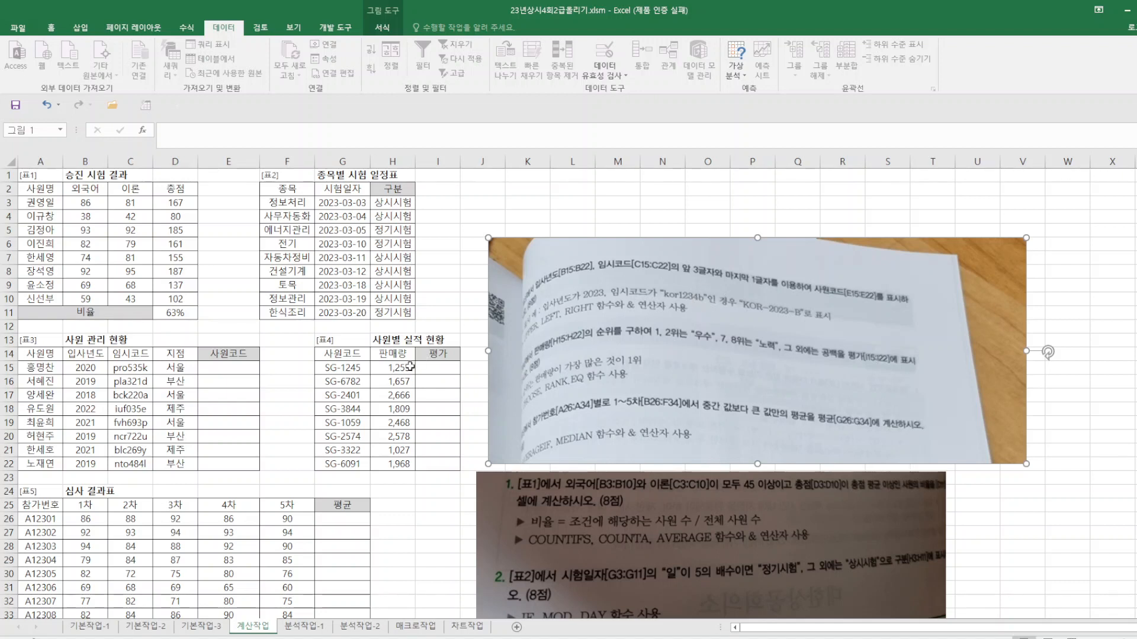
- In E15 of 표3, start an UPPER formula whose first part is LEFT(C15,3)
click(235, 365)
text(=)
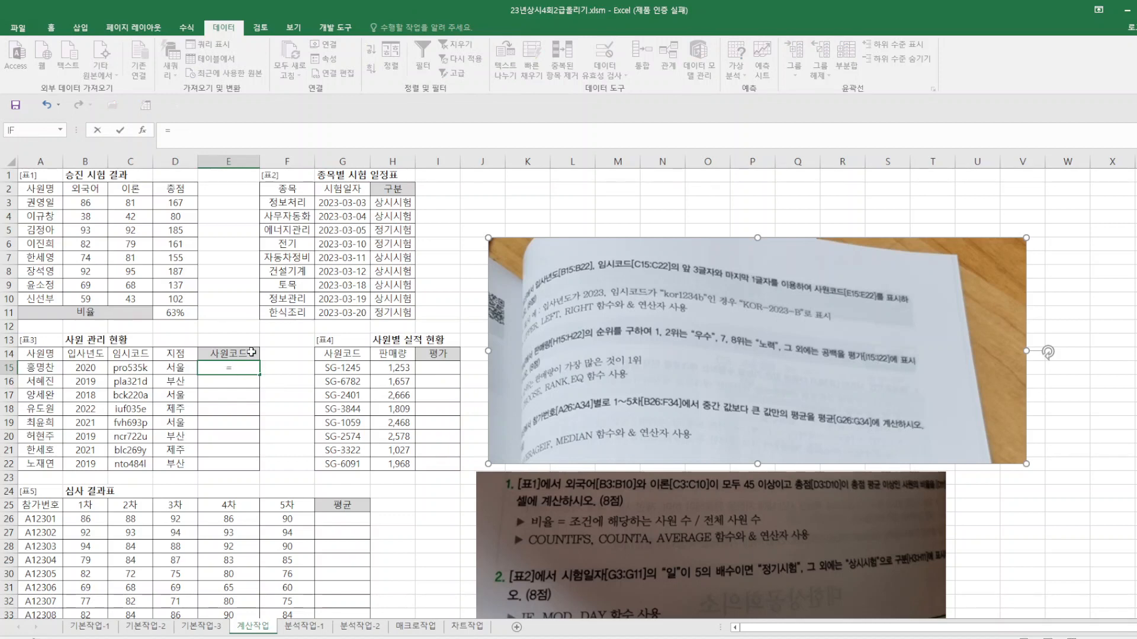
text(ㅓㅔUPPER)
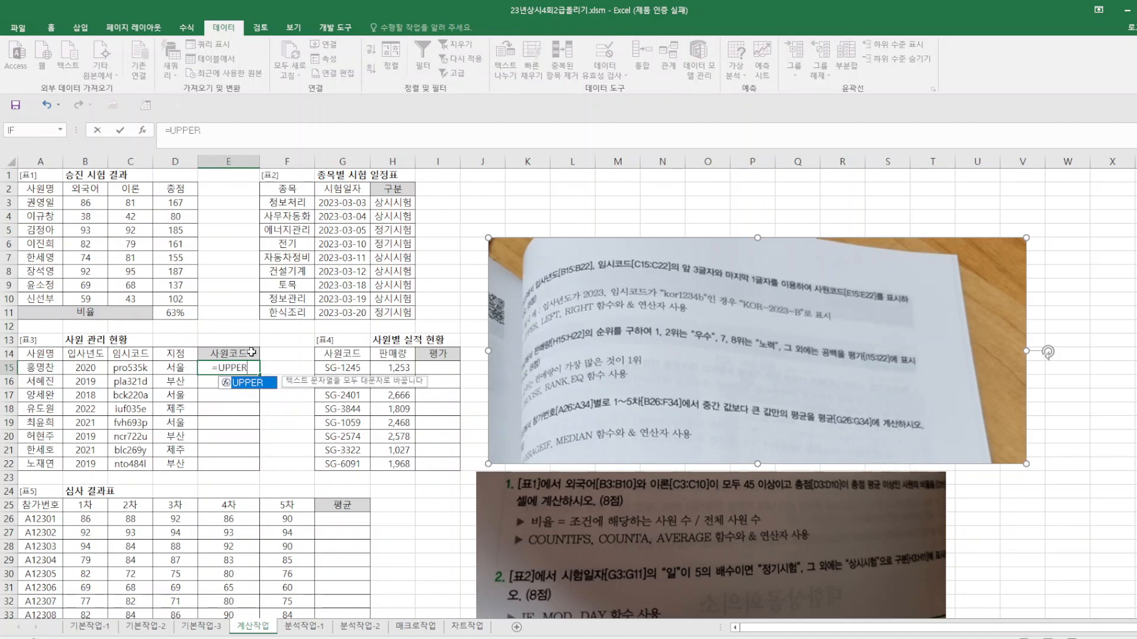
text(()
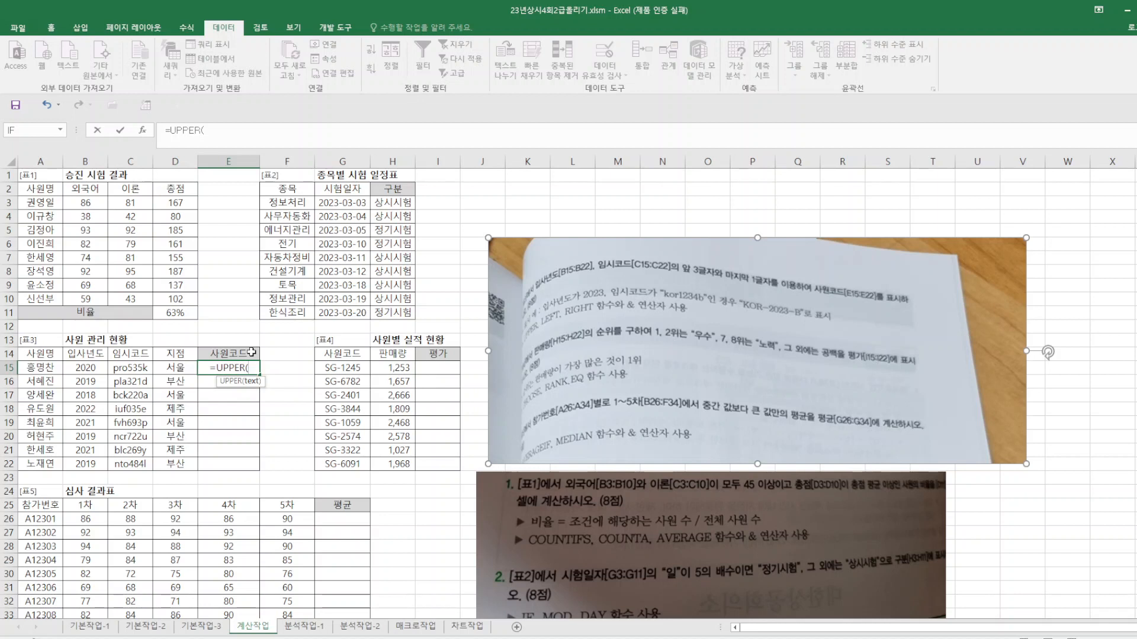
text(LEFT()
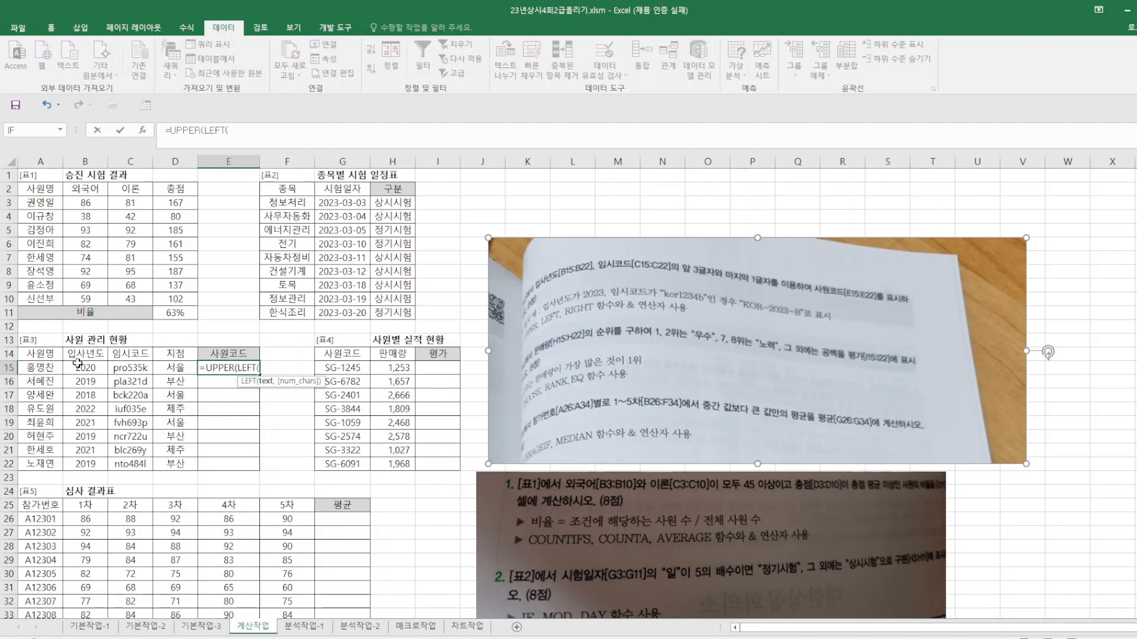
click(145, 369)
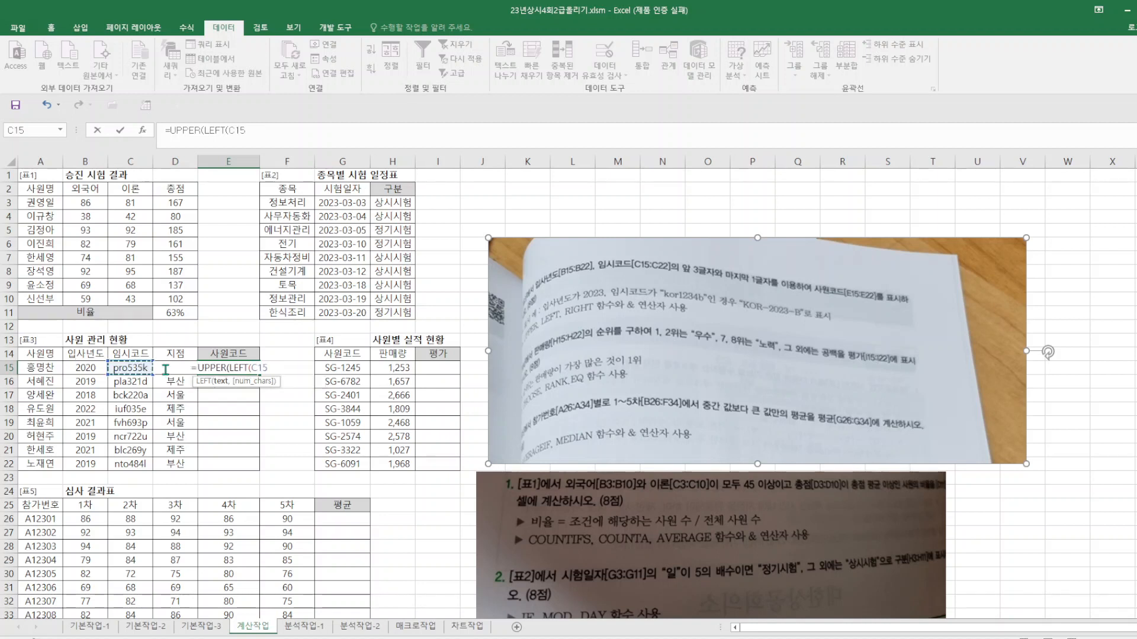
text(,3))
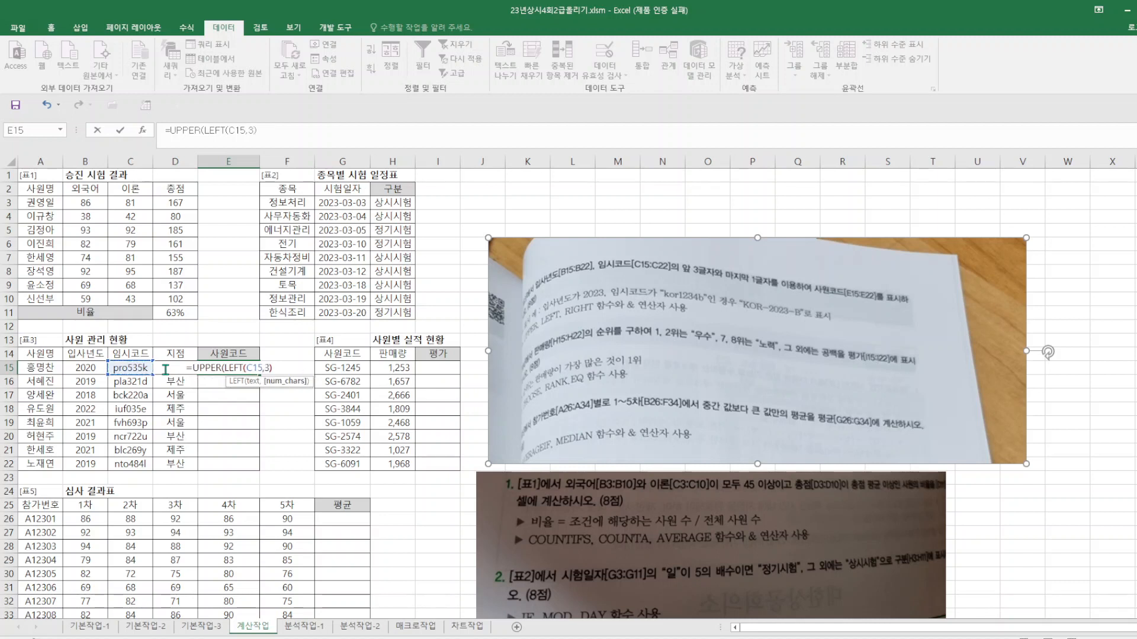
- Extend the E15 formula with &"-"&B15&"-" so the 입사년도 sits between two hyphens
text(&)
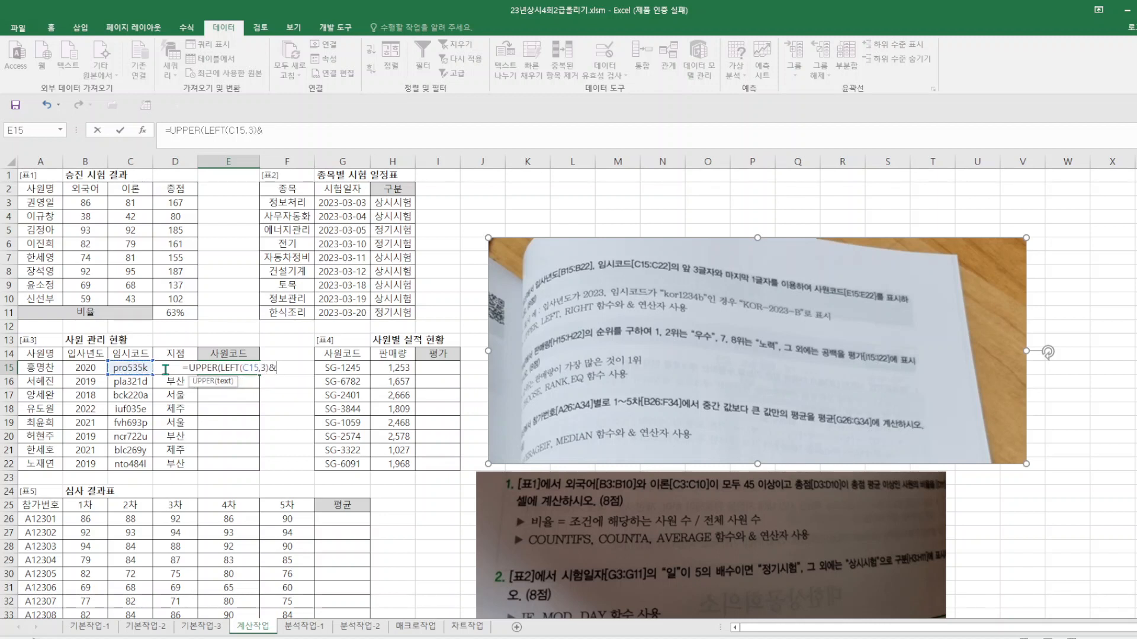
text(+)
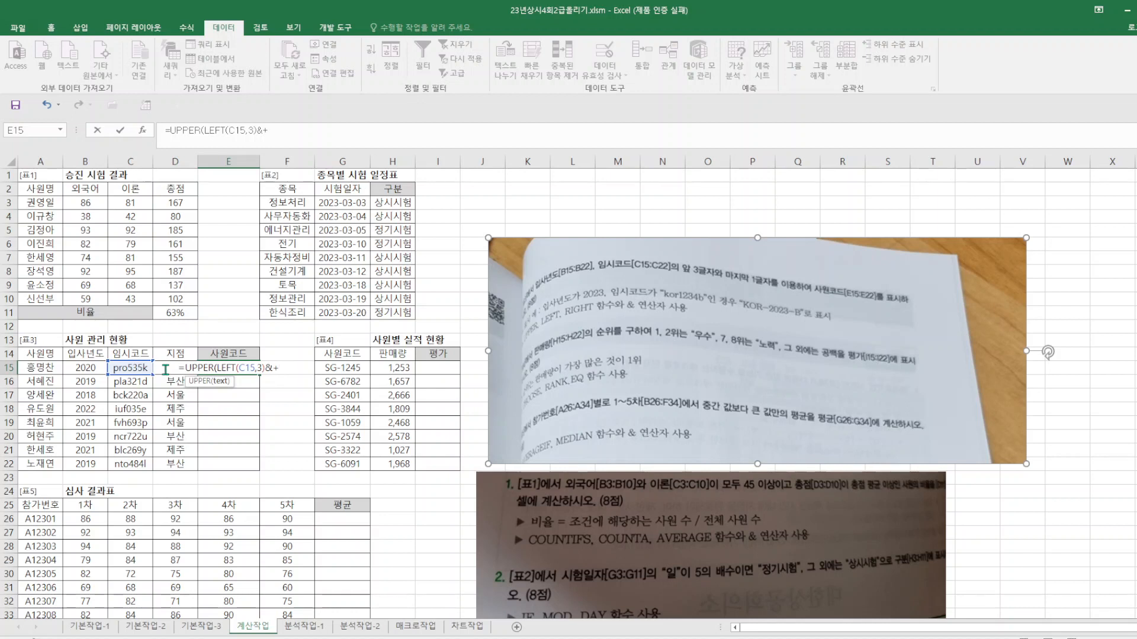
key(BackSpace)
text("-")
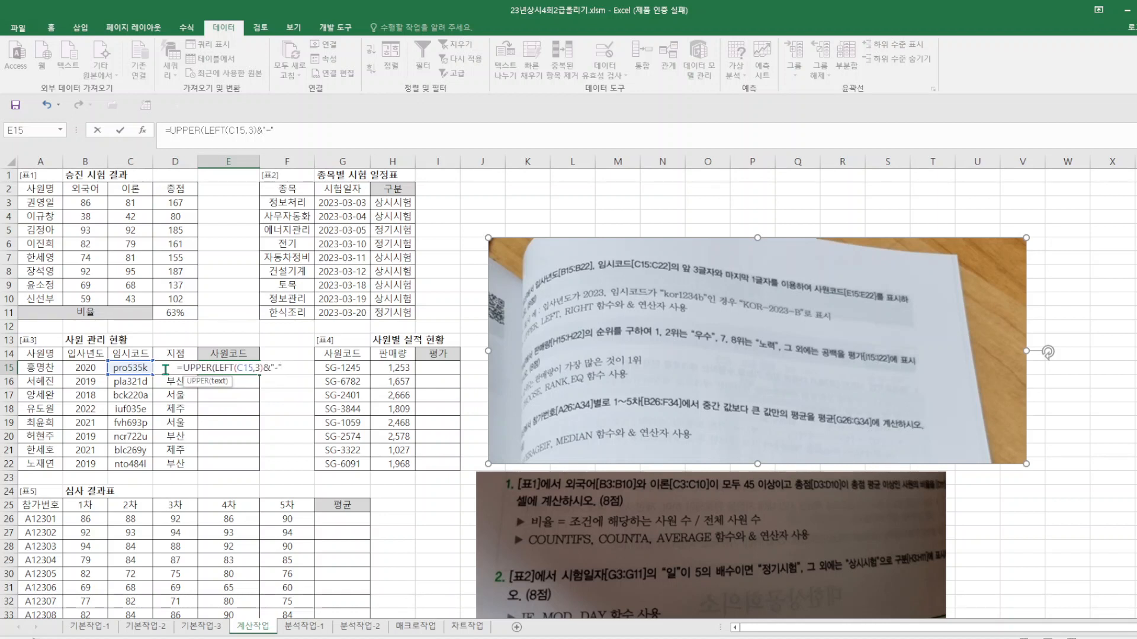
text(&)
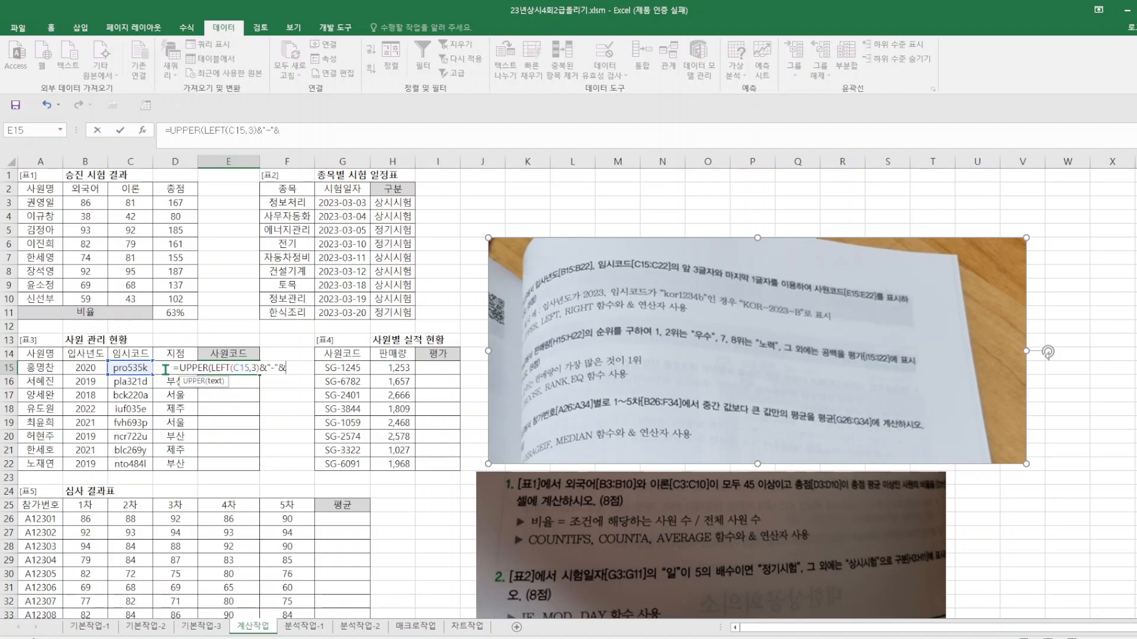
click(90, 365)
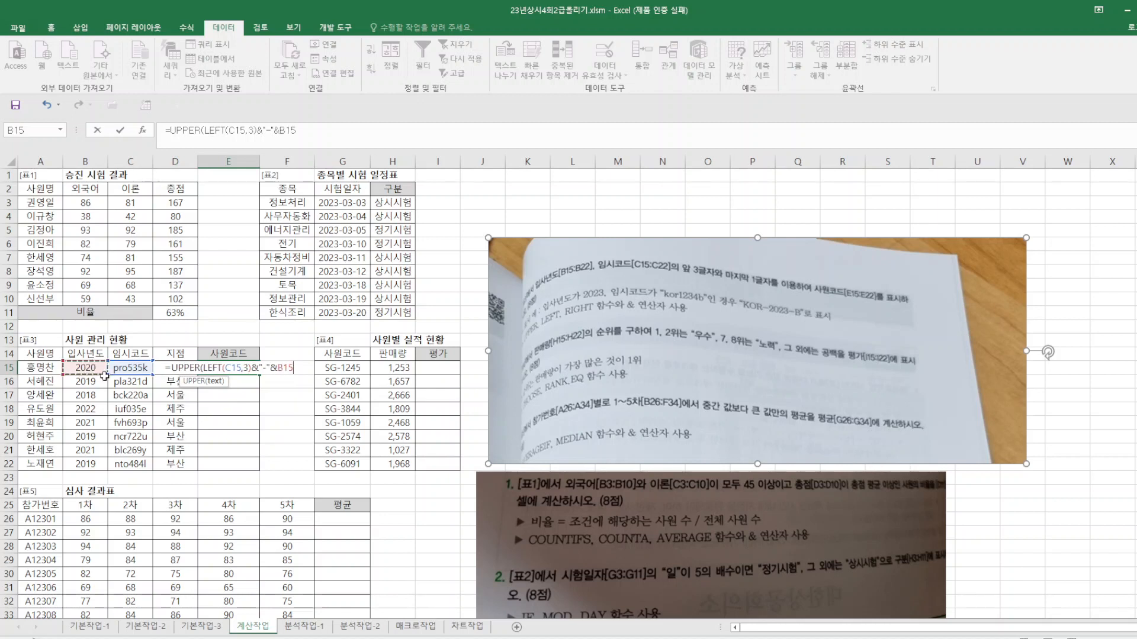
text(&)
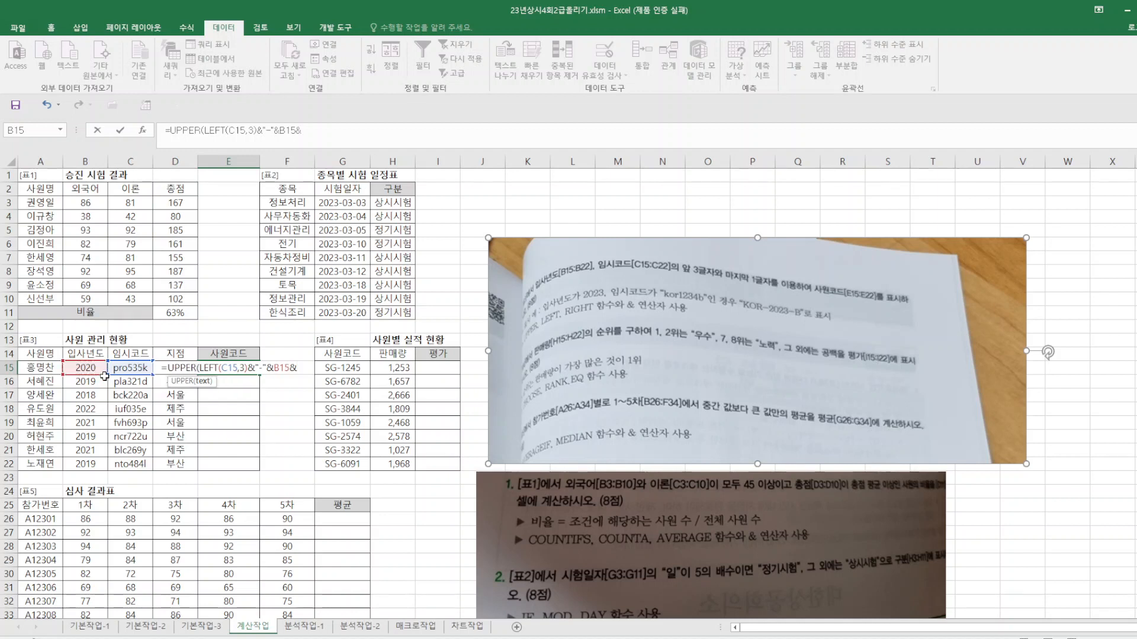
text("-")
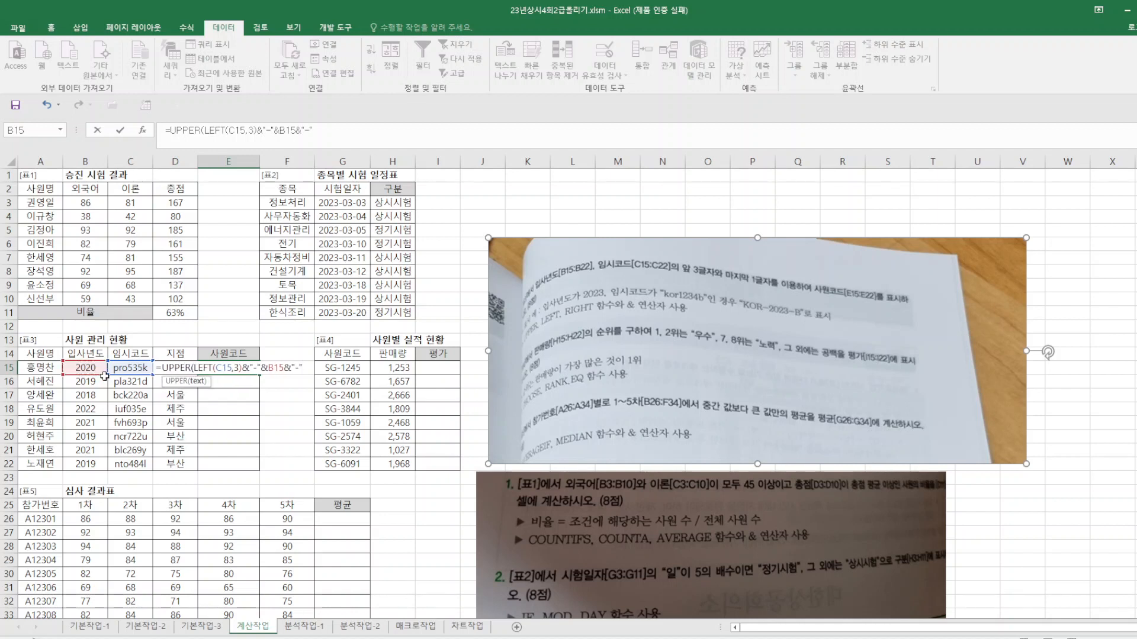
- Append &RIGHT(C15,1) to the E15 formula, close the UPPER function and enter it
text(&)
text(RI)
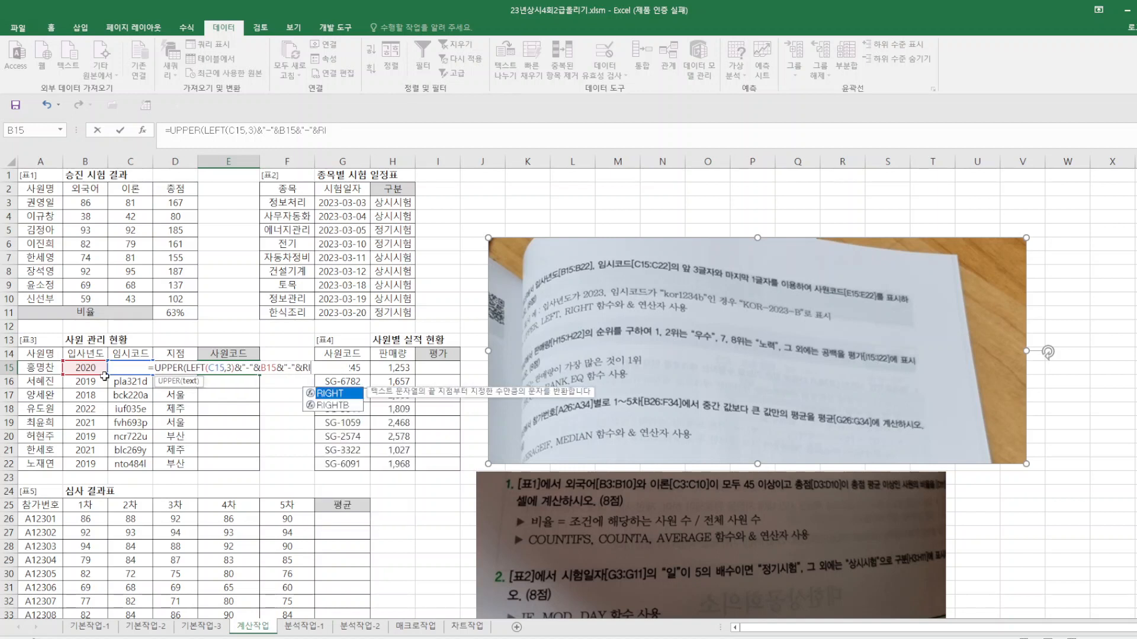
text(GHT()
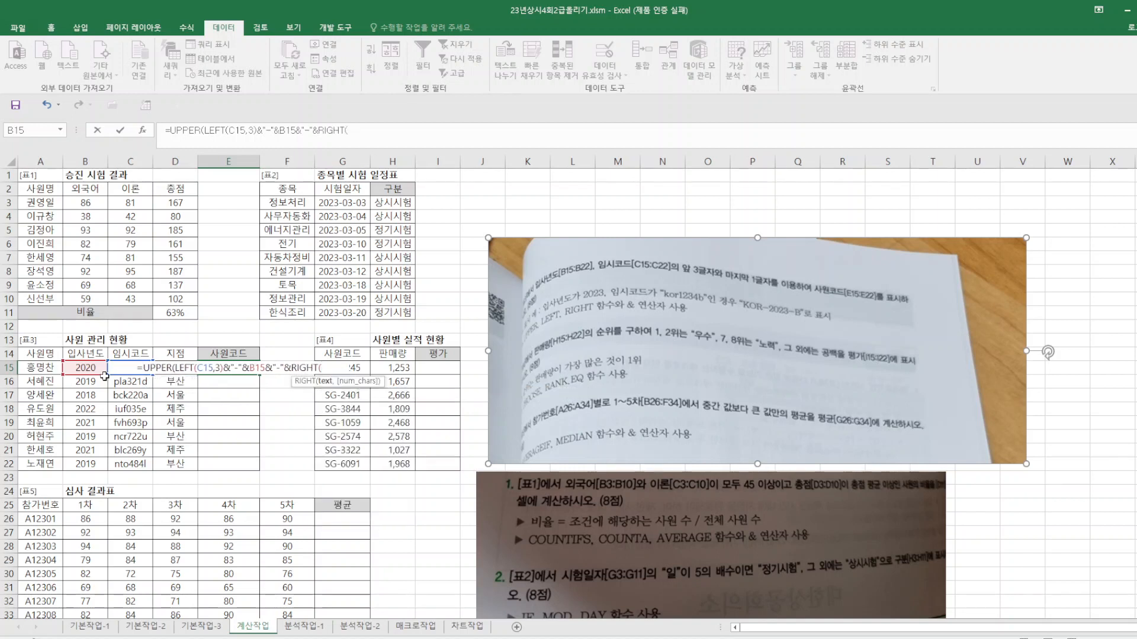
click(148, 362)
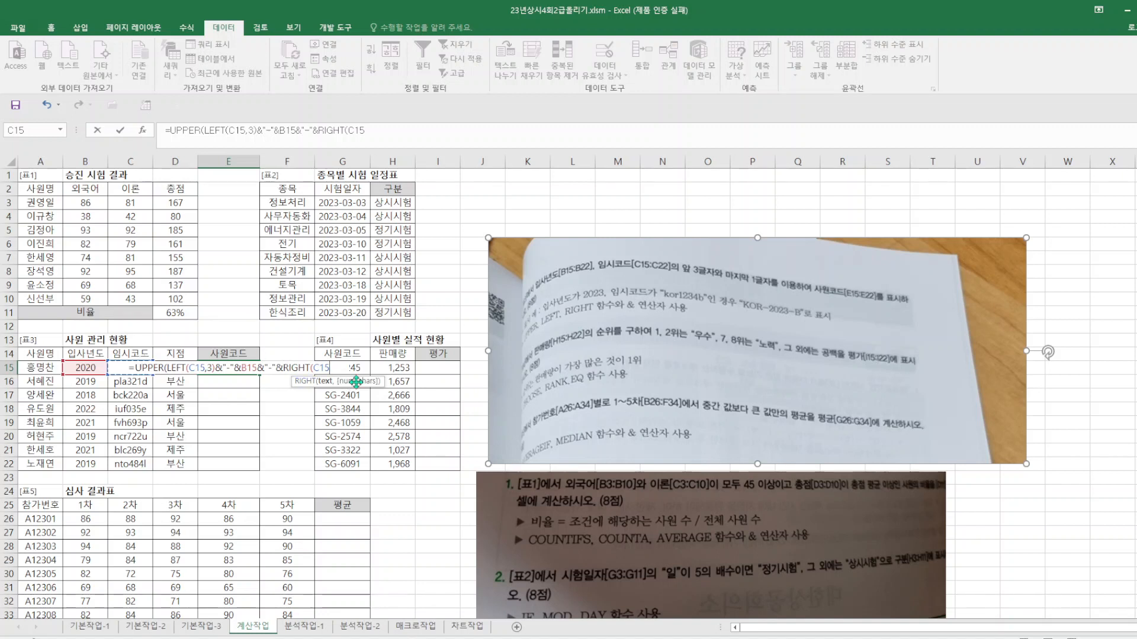
text(,)
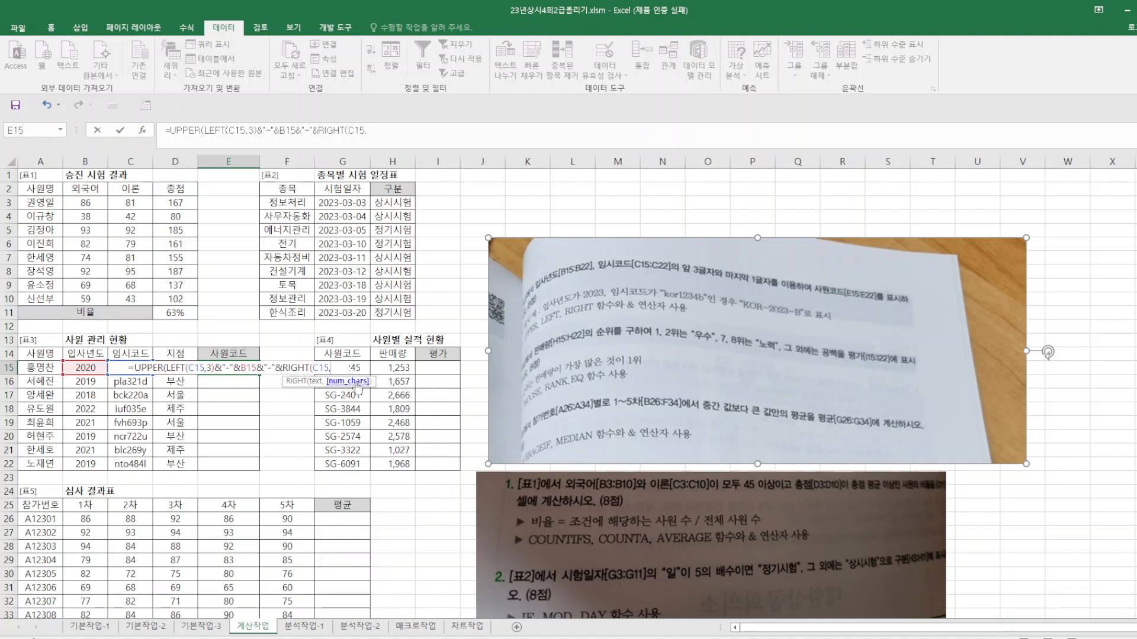
text(1)))
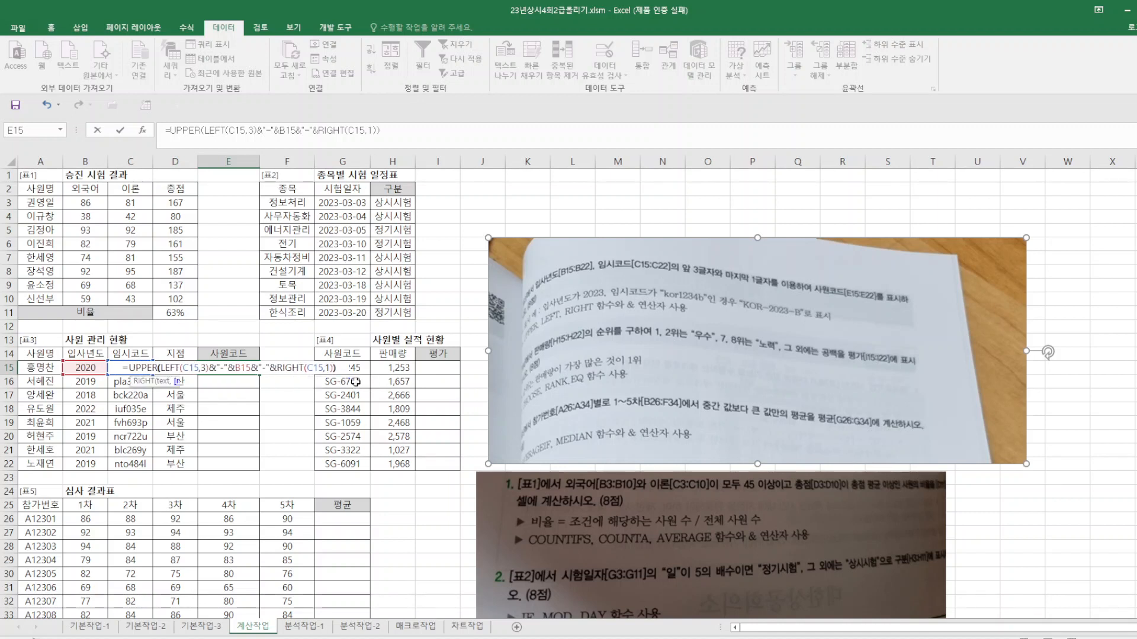
key(Return)
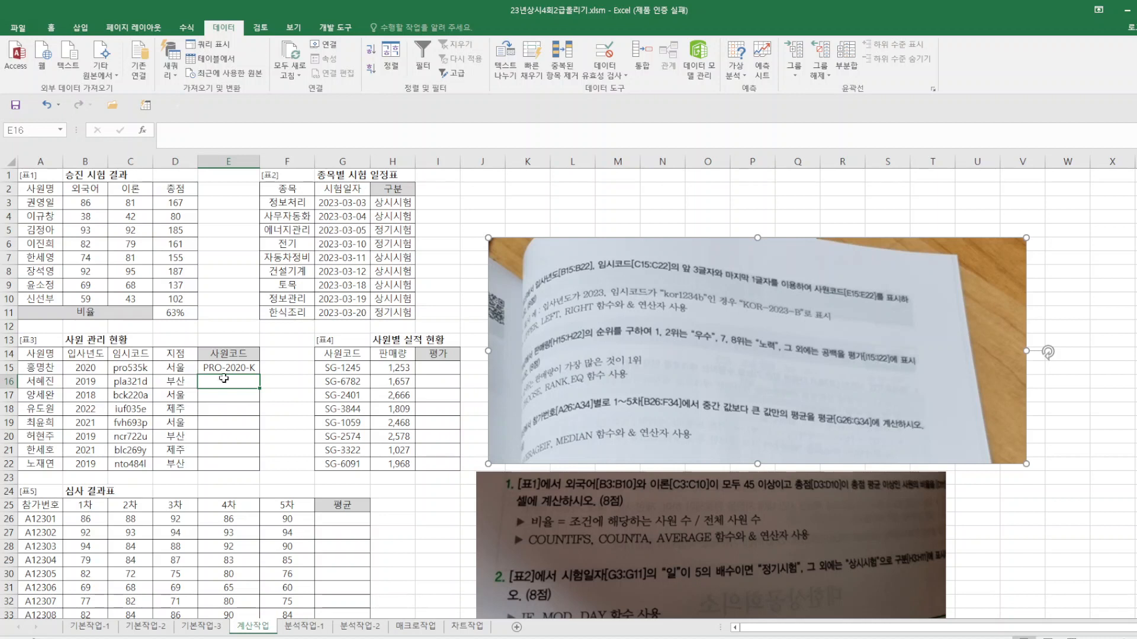
- Fill the E15 formula down to E22, check it against the 입사년도 in B17, and save the workbook
click(250, 367)
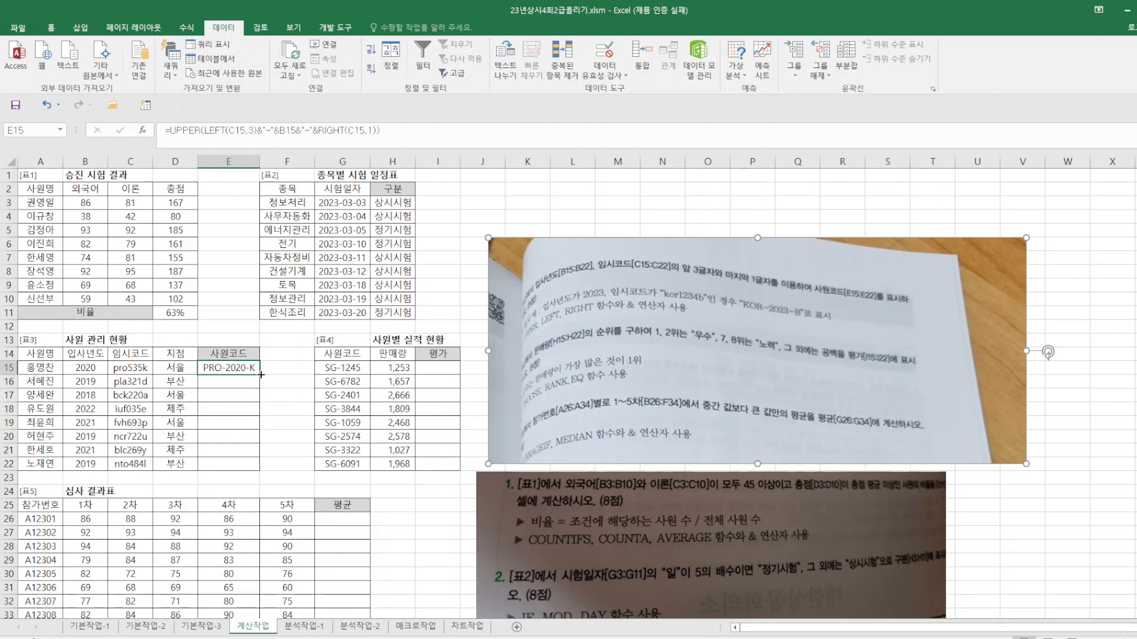
drag(261, 375, 262, 471)
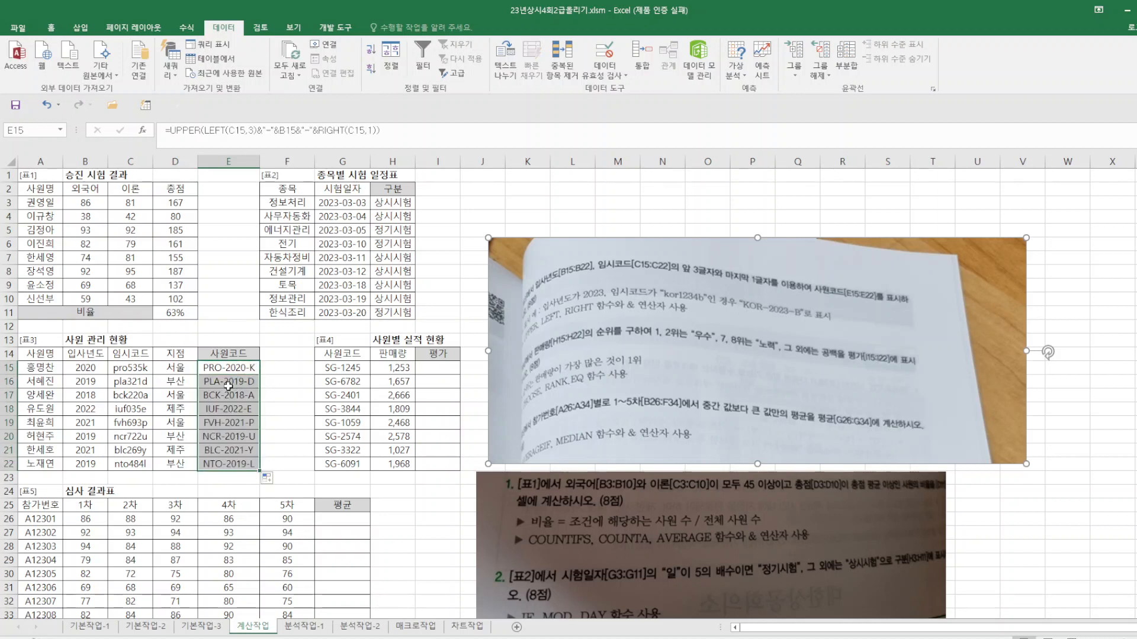
click(95, 397)
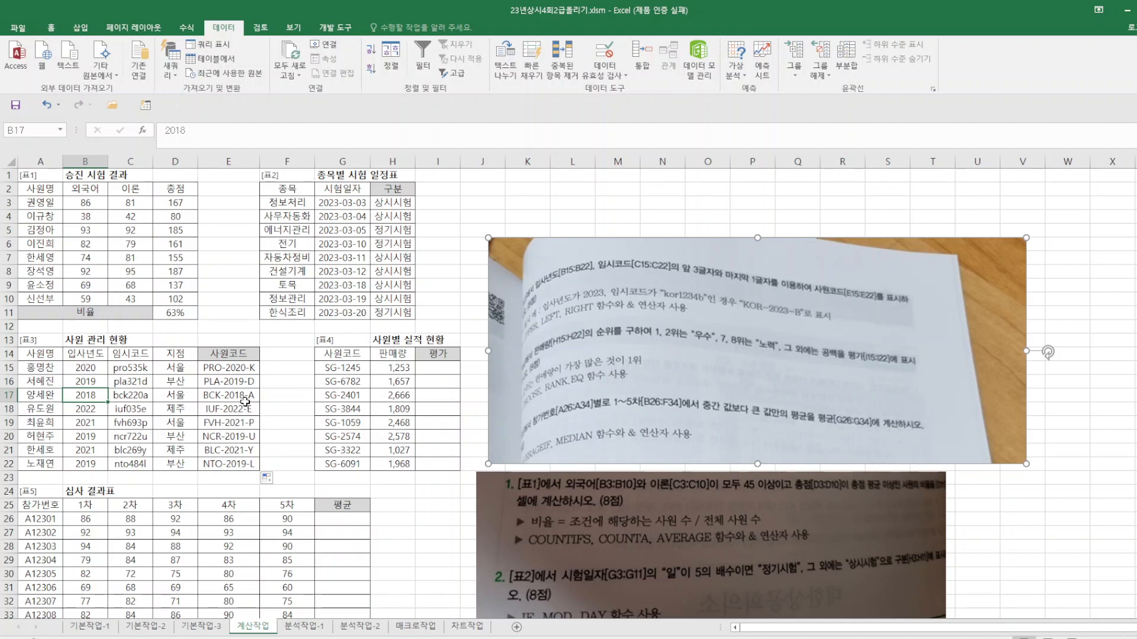
click(289, 438)
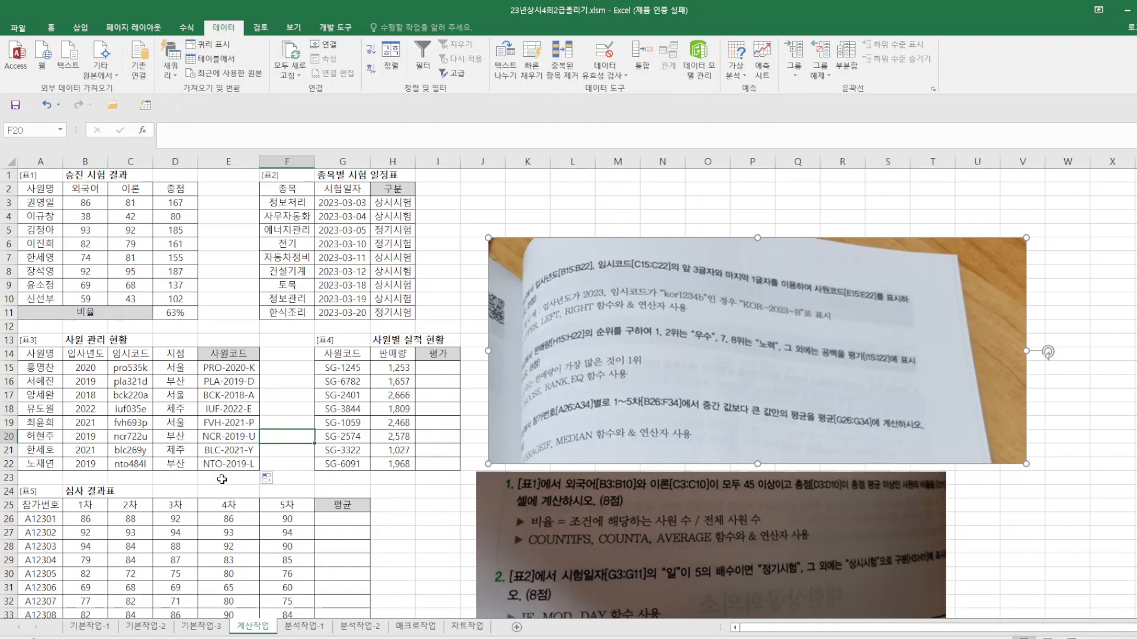
click(16, 106)
- In I15 of 표4, start a CHOOSE formula and open its function arguments dialog, moved clear of the 판매량 column
click(444, 367)
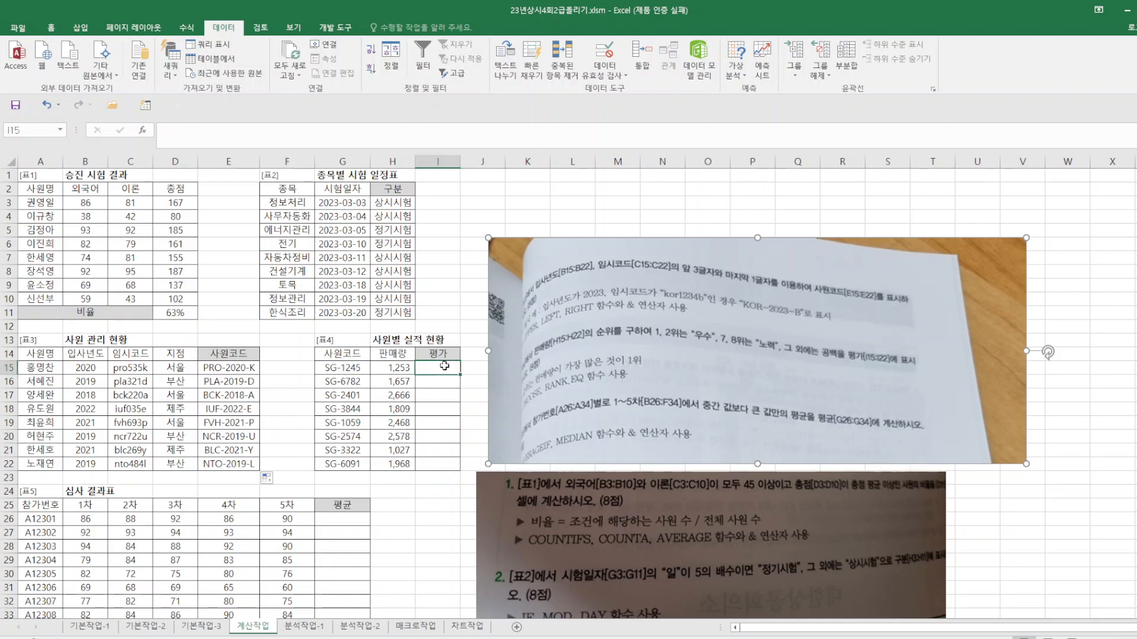
text(=)
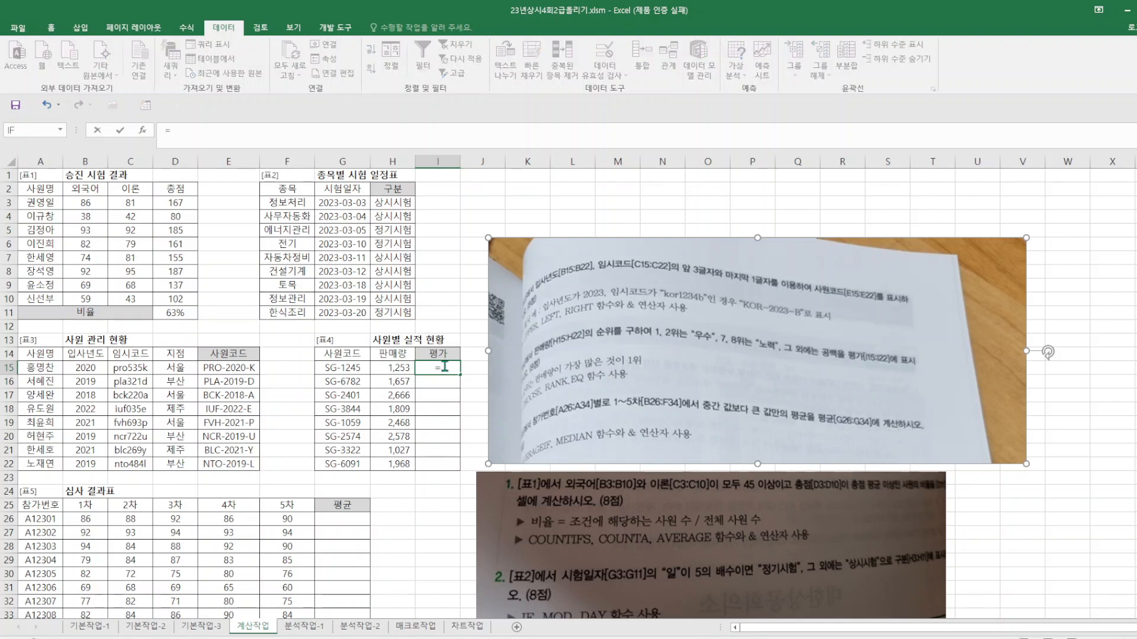
text(COOSE)
key(BackSpace)
key(BackSpace)
key(BackSpace)
key(BackSpace)
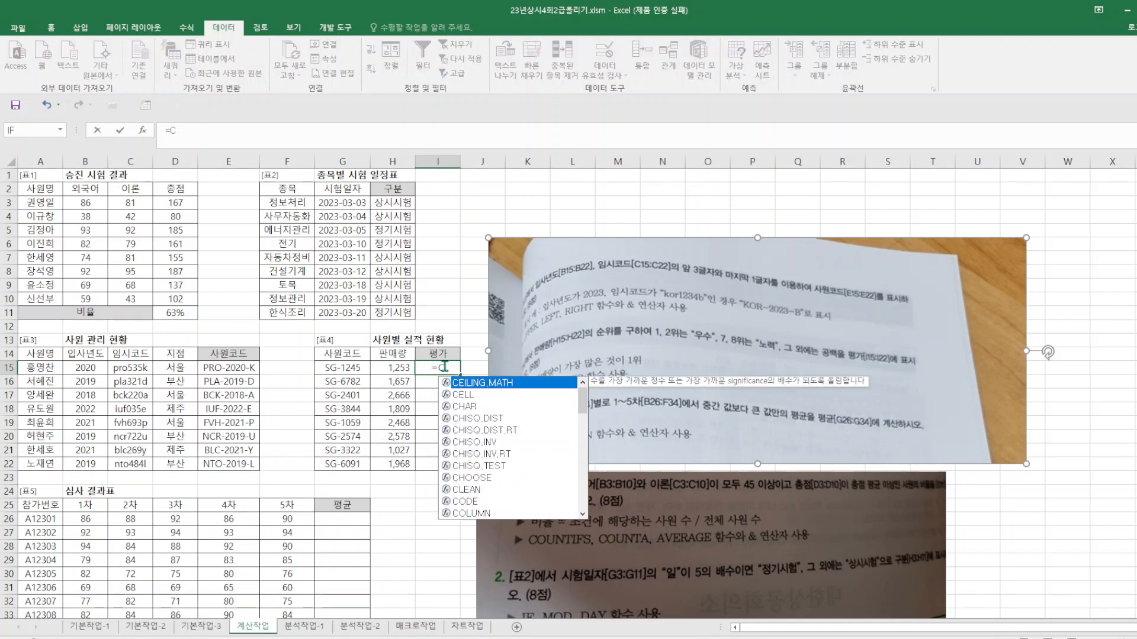
double_click(497, 477)
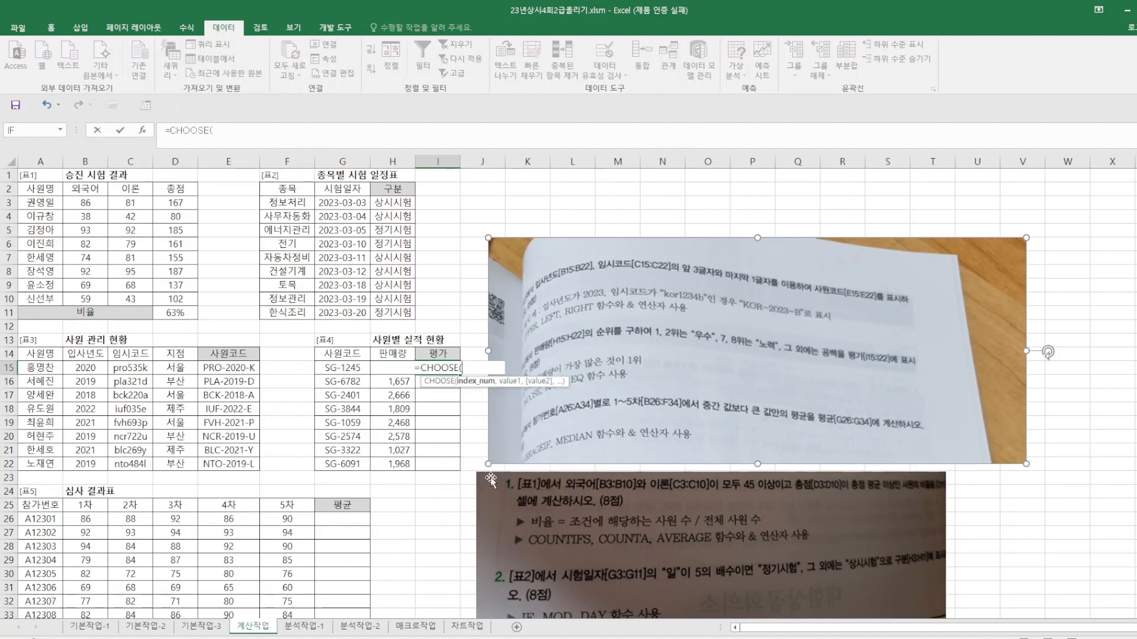
click(142, 130)
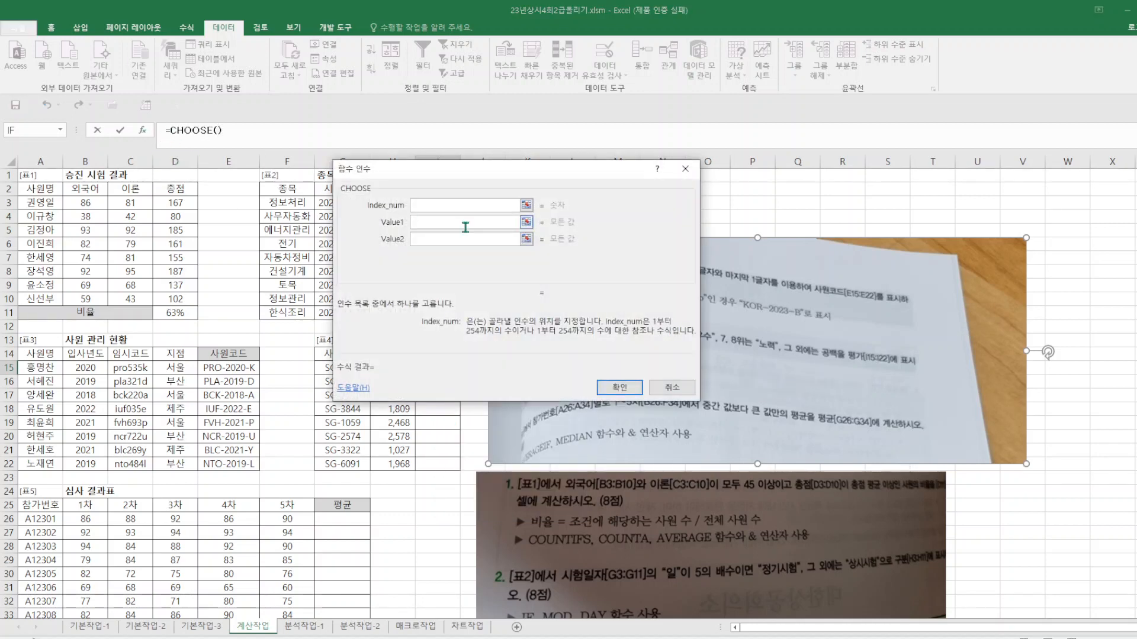
drag(466, 190, 643, 208)
- Set CHOOSE's Index_num to RANK.EQ(H15,$H$15:$H$22), with the 판매량 range as an absolute reference
text(R)
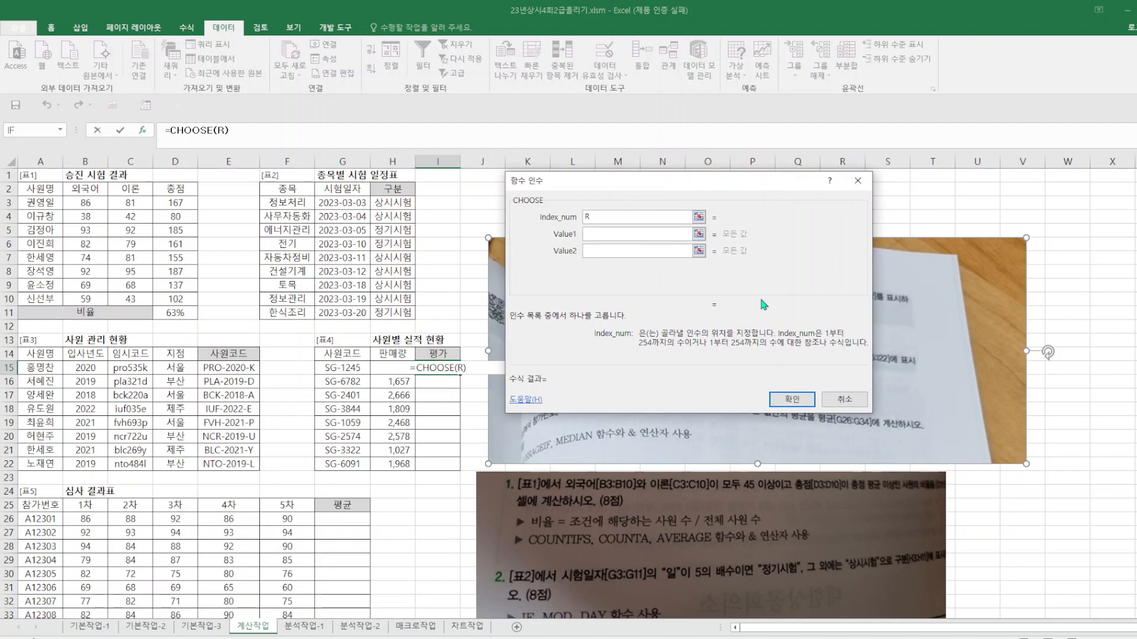
text(ANK.)
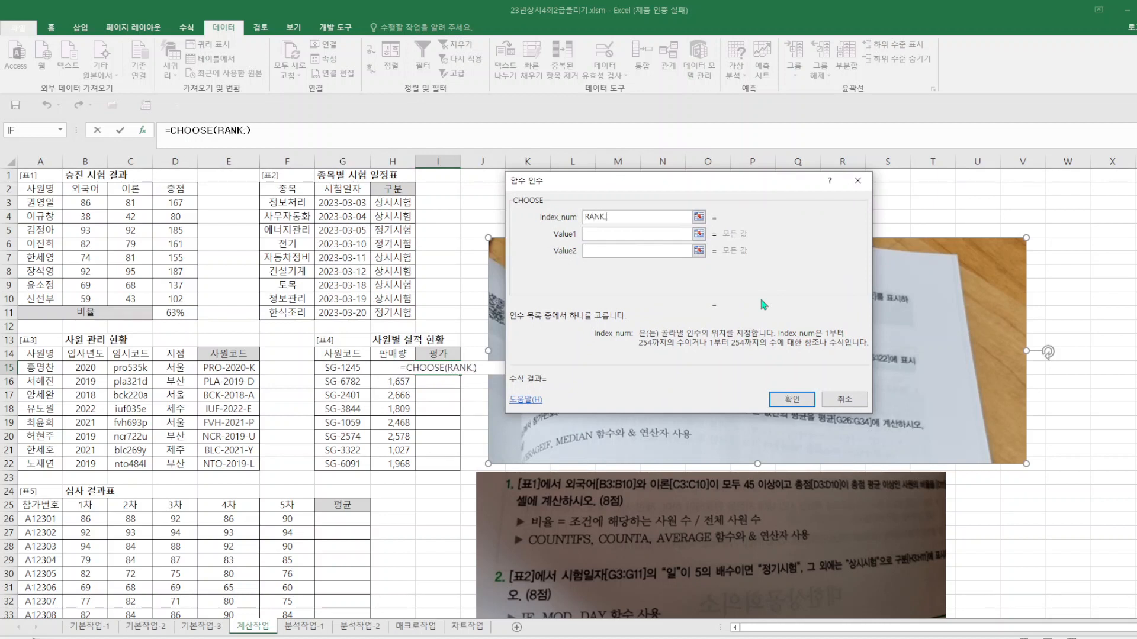
text(EQ()
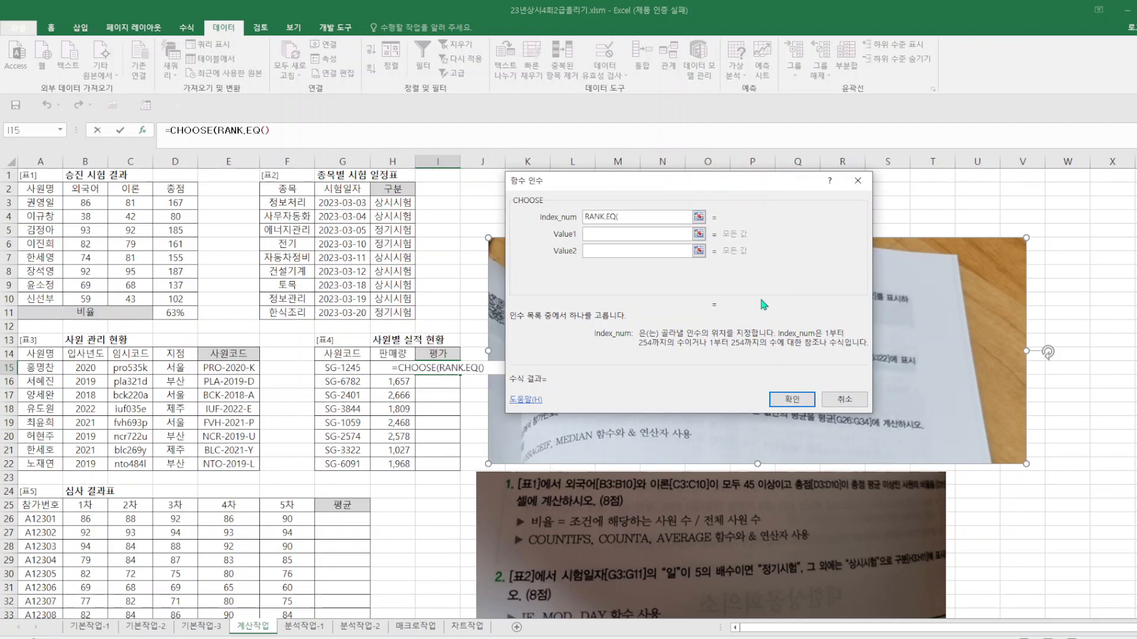
click(391, 364)
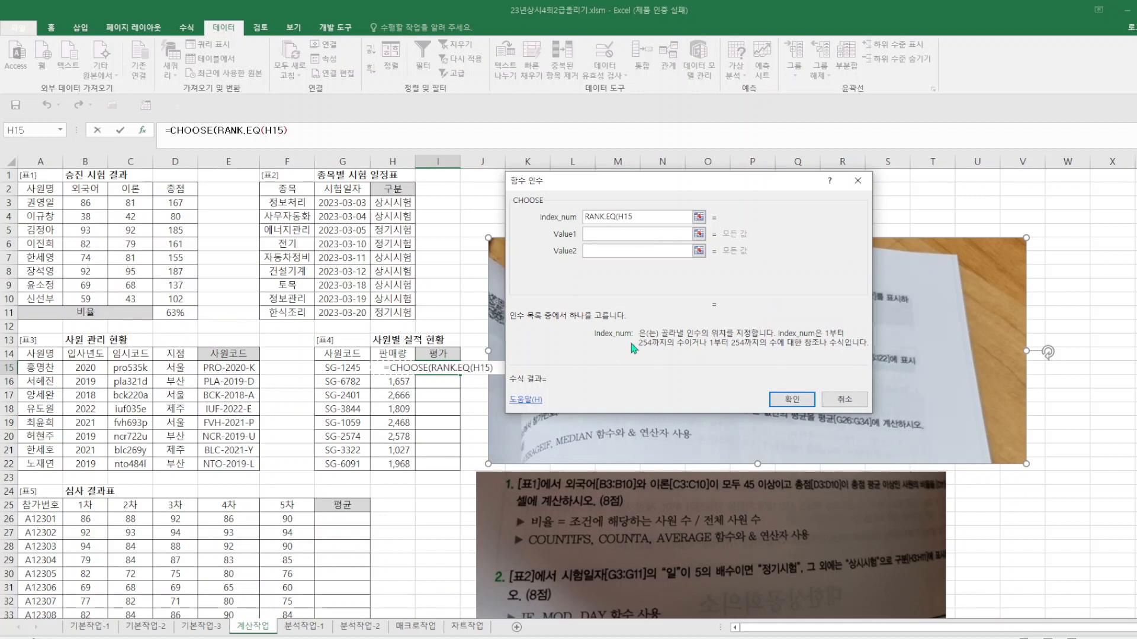
text(,)
drag(384, 366, 403, 466)
key(F4)
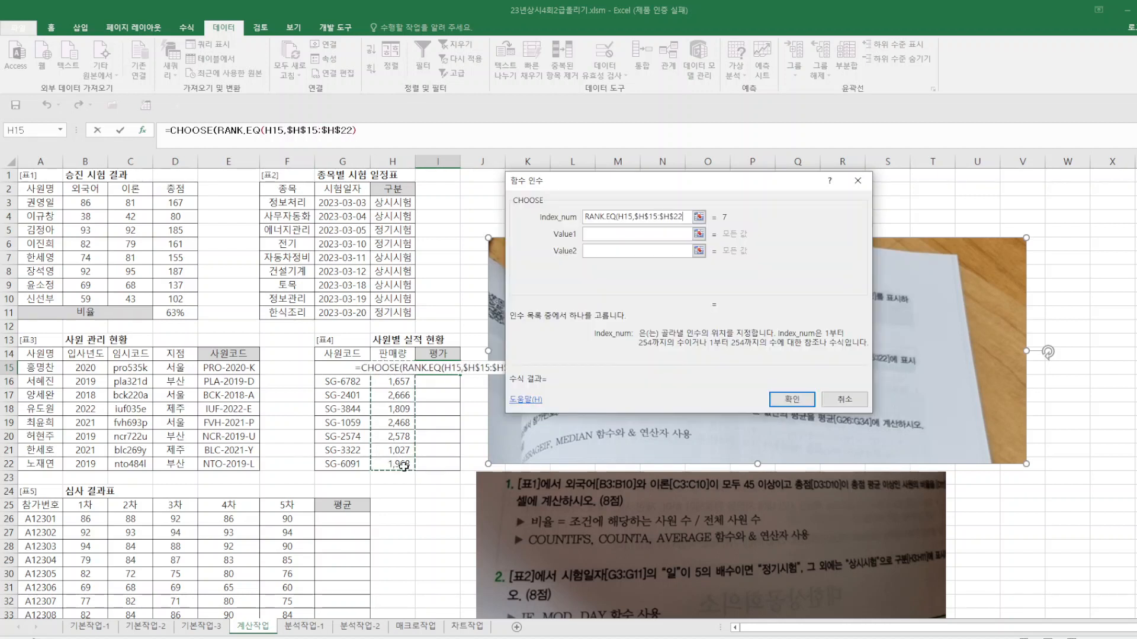
text())
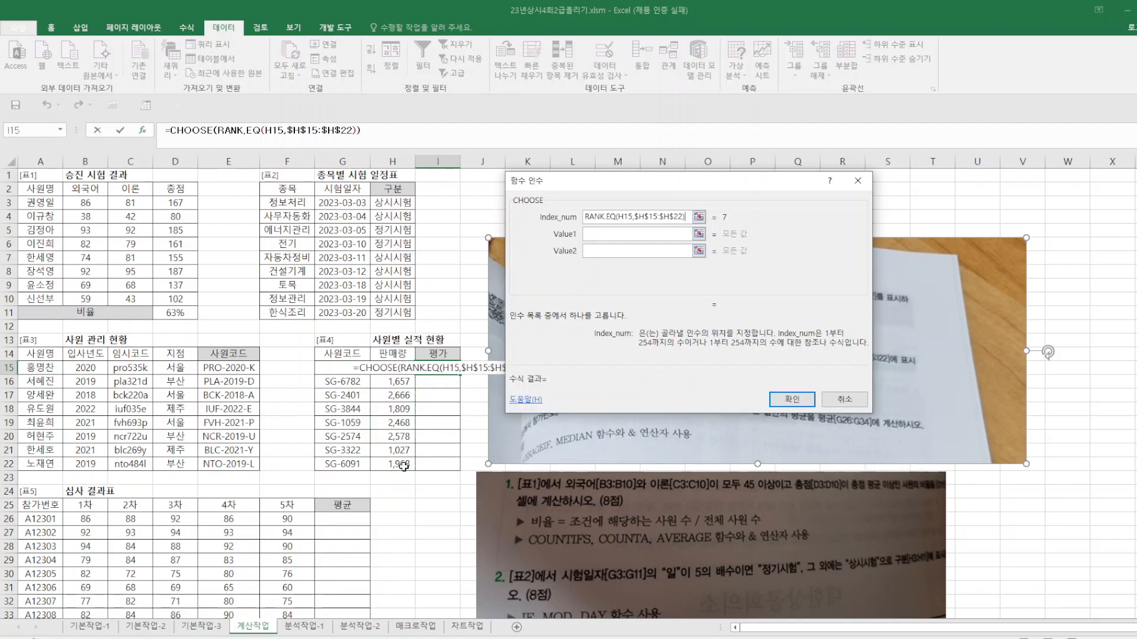
click(608, 236)
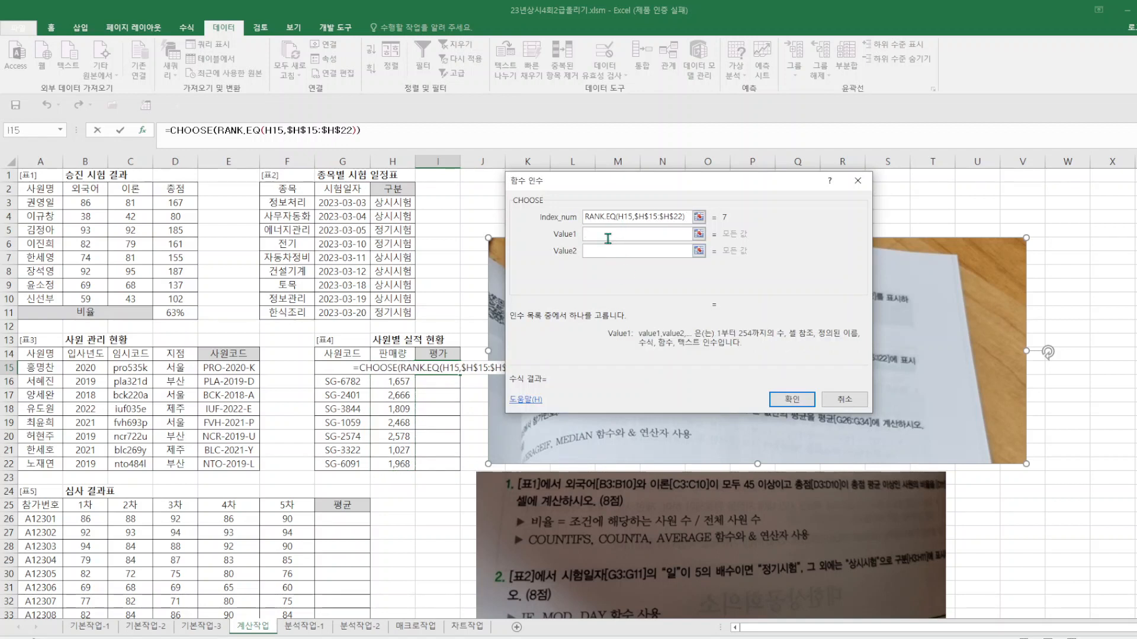
- Try to set CHOOSE's Value1 and Value2 to "우수" and Value3 and Value4 to empty text ""
text(우수)
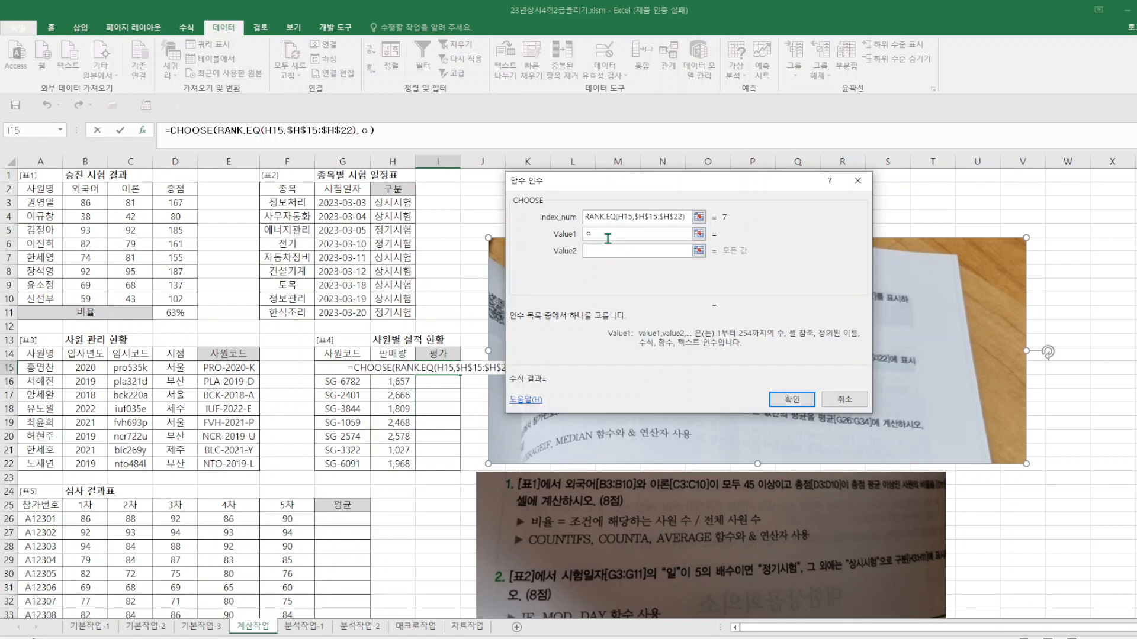
key(Tab)
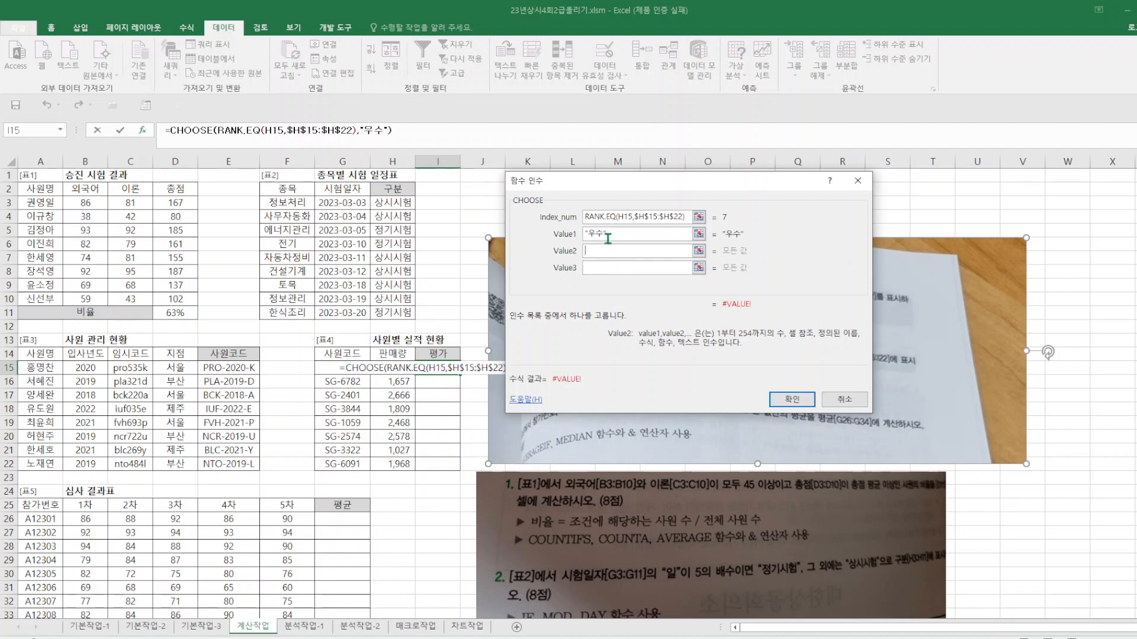
text(우수)
key(Tab)
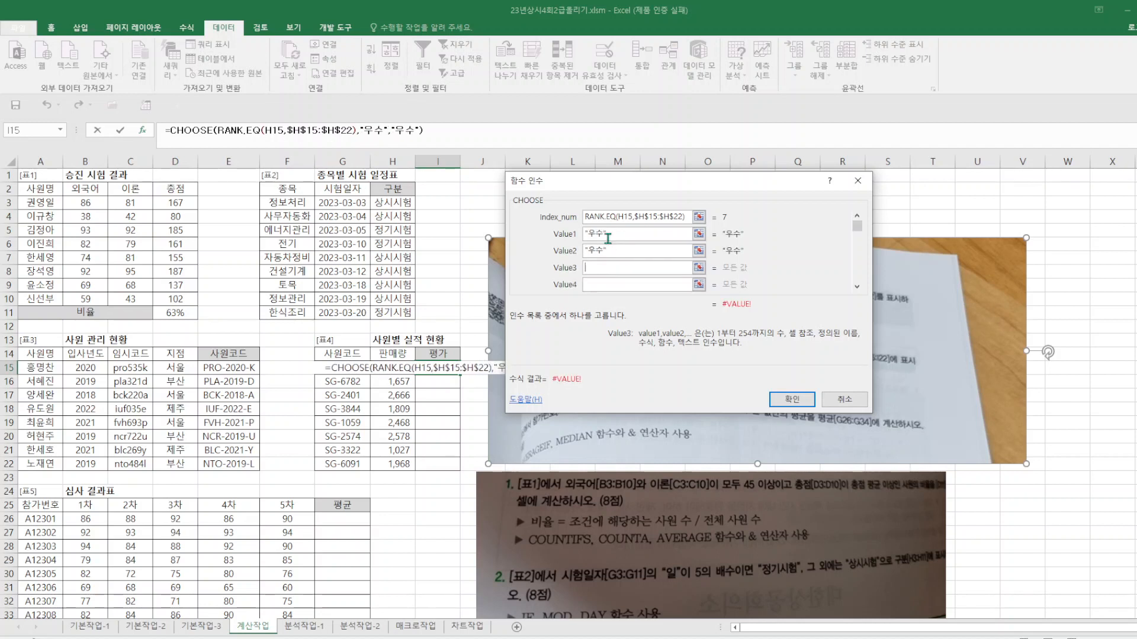
text("")
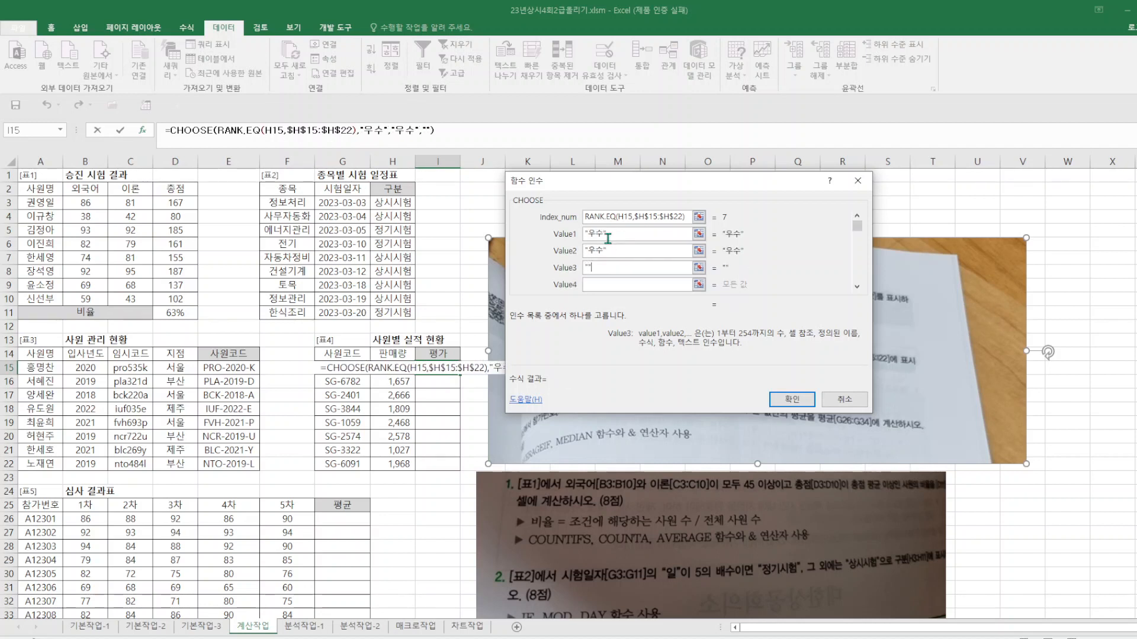
click(628, 284)
text("")
key(Tab)
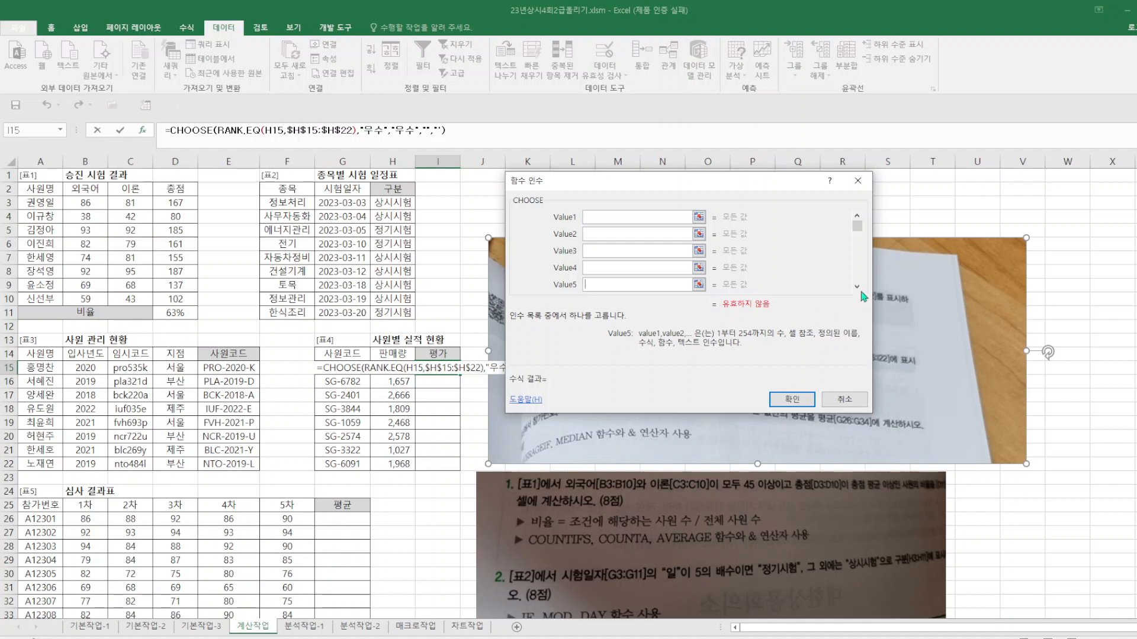
click(857, 216)
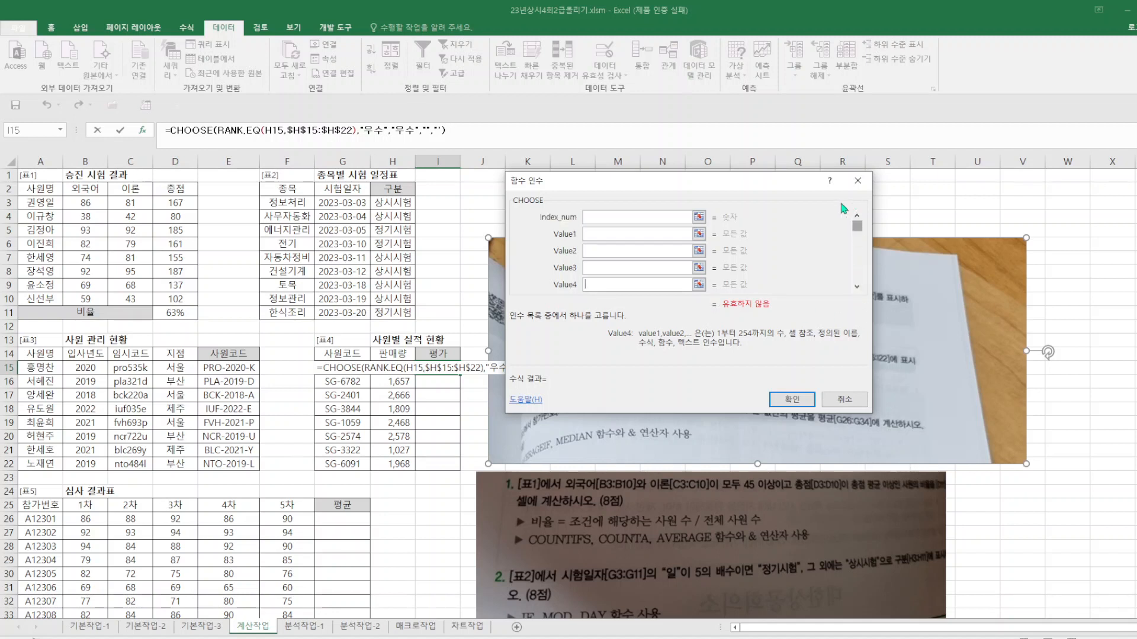
- Re-enter CHOOSE's Index_num as RANK.EQ(H15,$H$15:$H$22), with the 판매량 range as an absolute reference
click(616, 218)
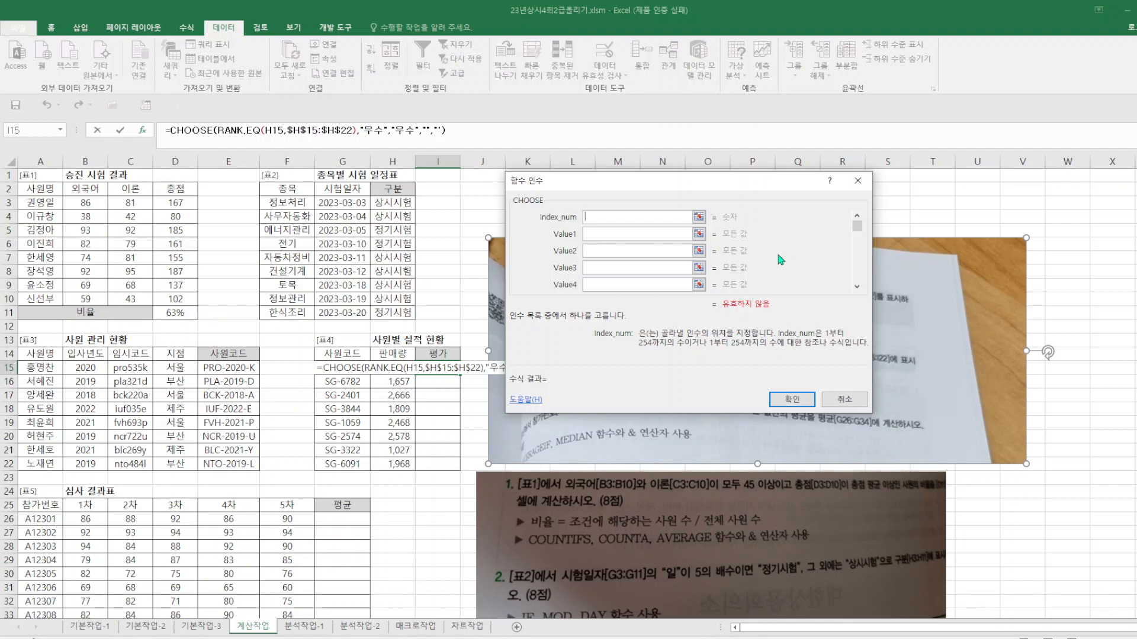
text(ㄱ무)
key(BackSpace)
key(BackSpace)
key(BackSpace)
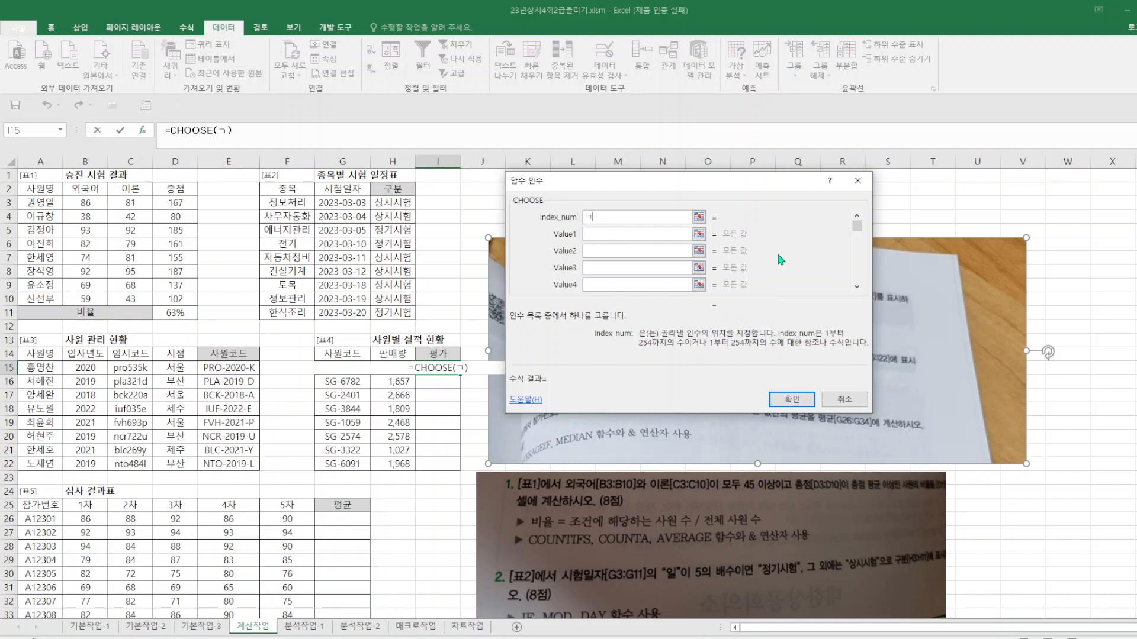
text(RANK.E)
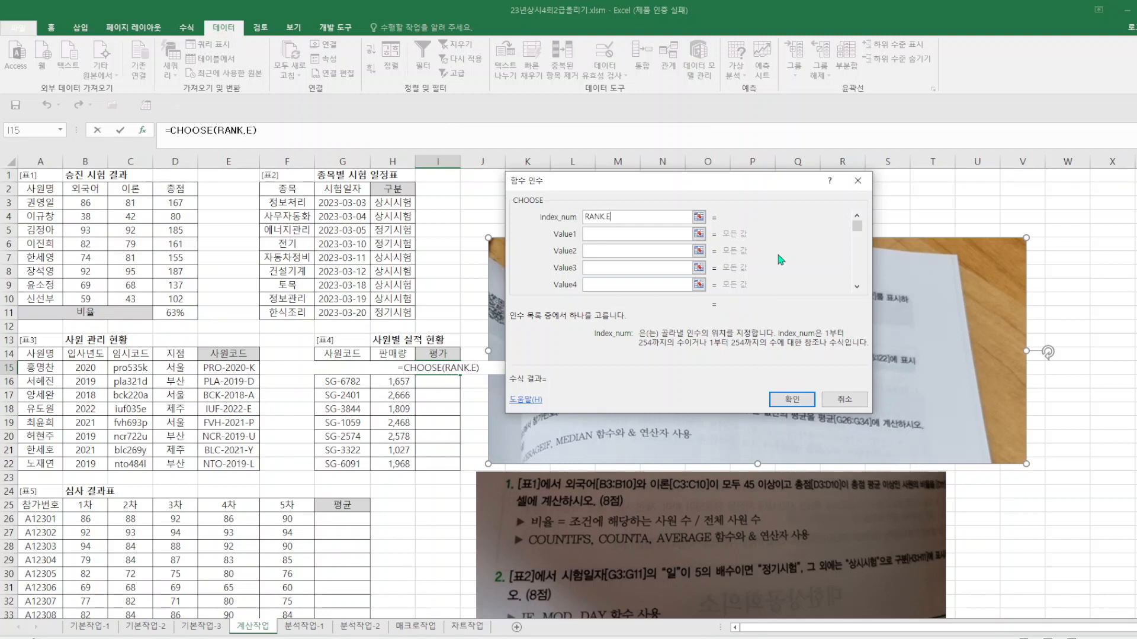
text(Q()
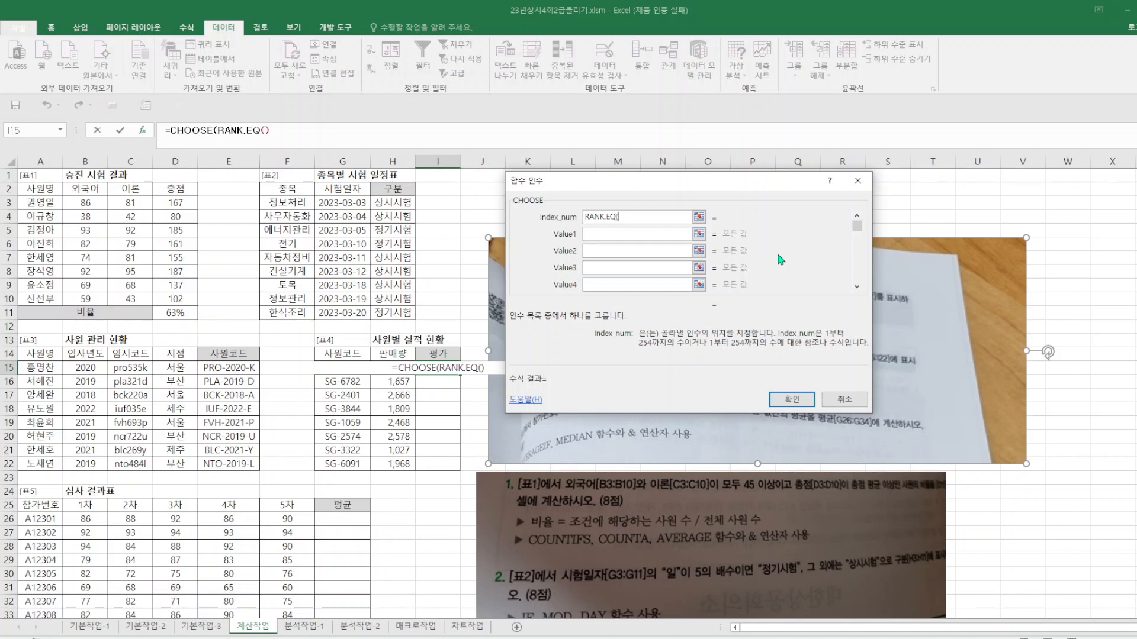
click(397, 369)
text(,)
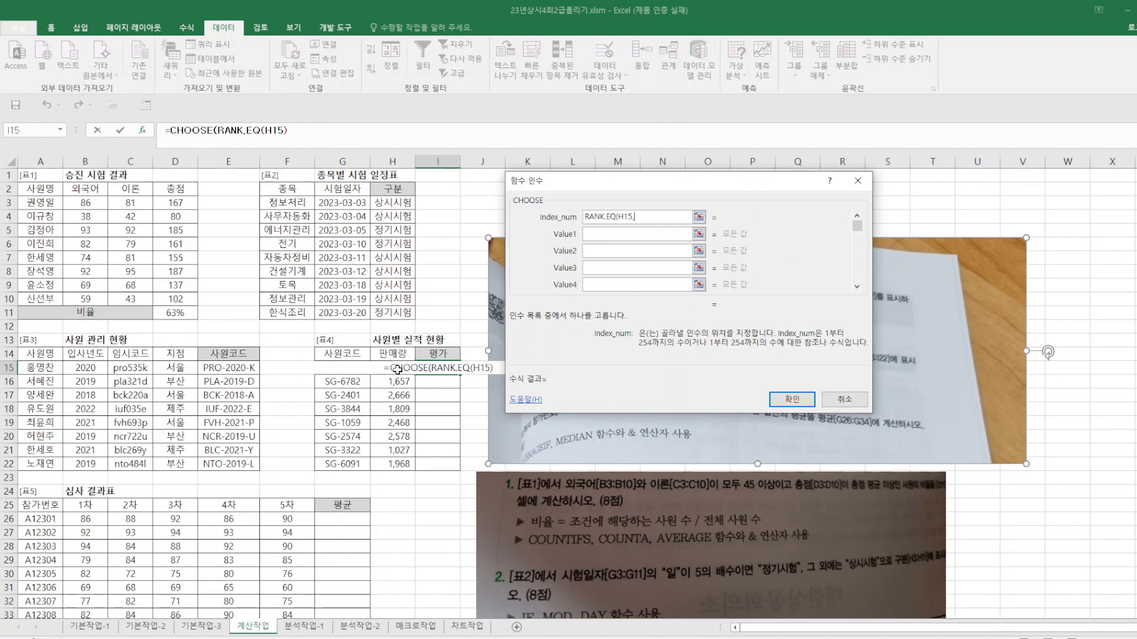
drag(395, 368, 389, 460)
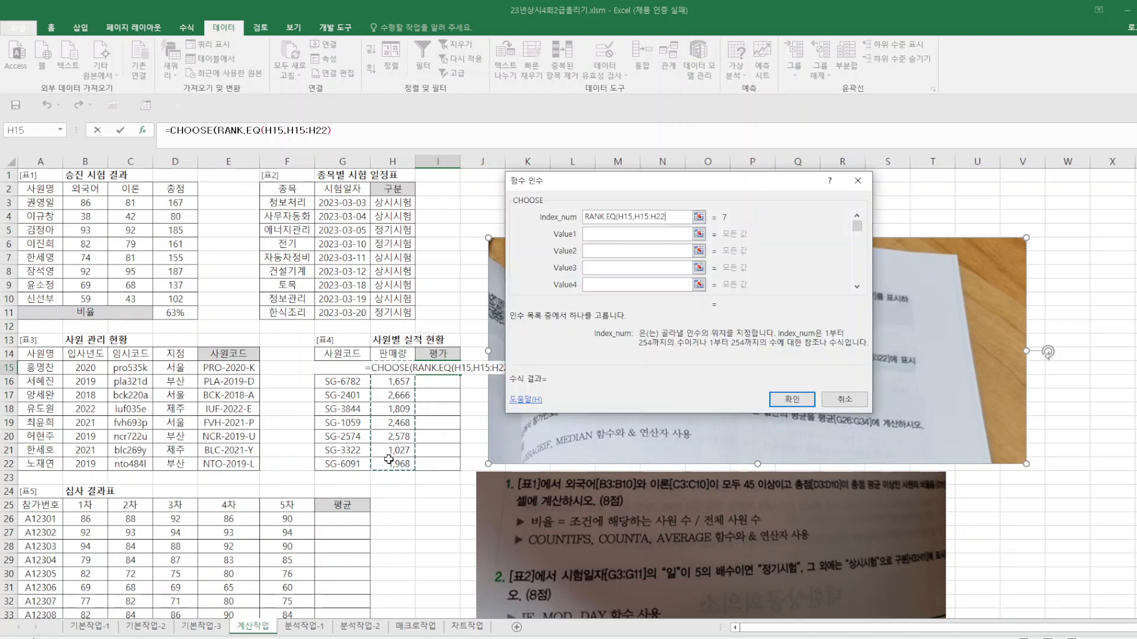
key(F4)
text())
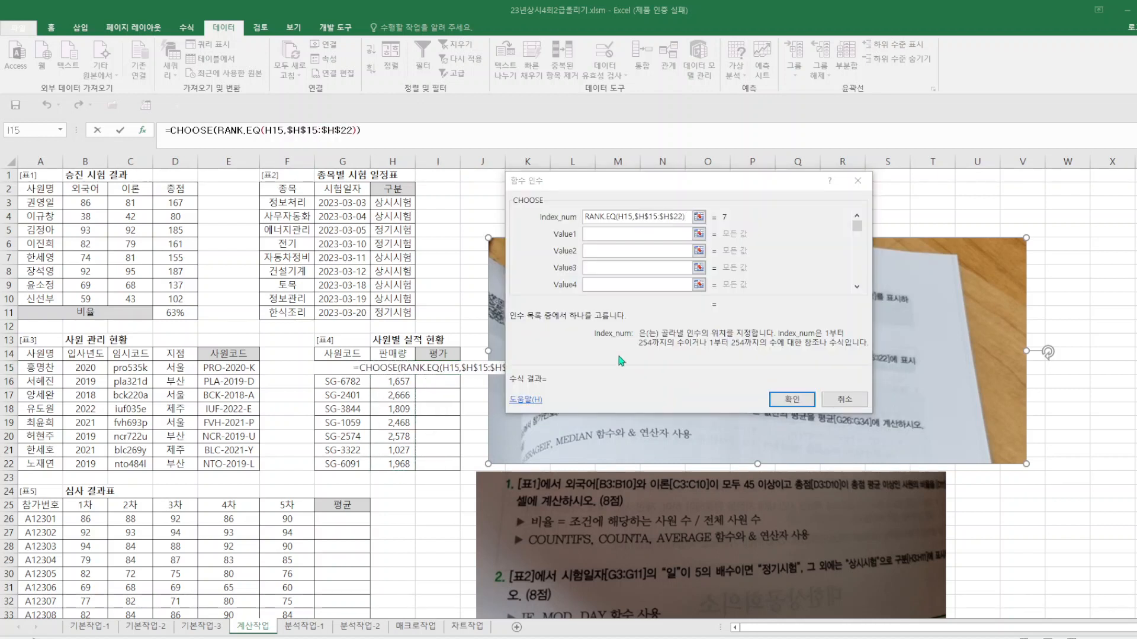
- Set both Value1 and Value2 of CHOOSE to "우수" for ranks 1 and 2
click(610, 235)
text(우수)
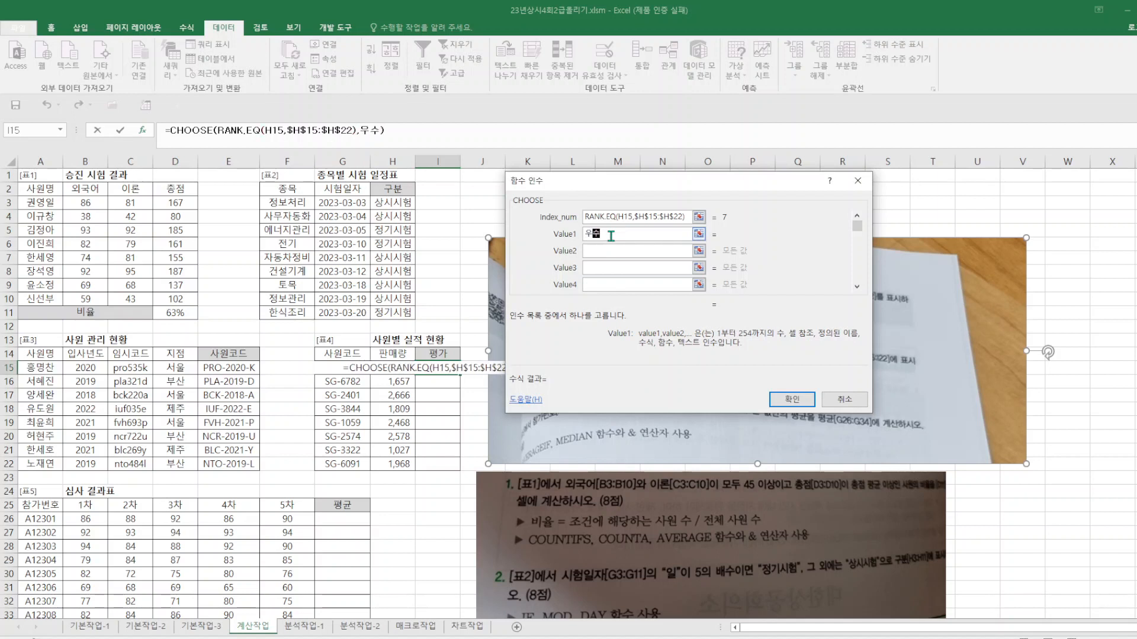
key(Tab)
text(우수)
key(Tab)
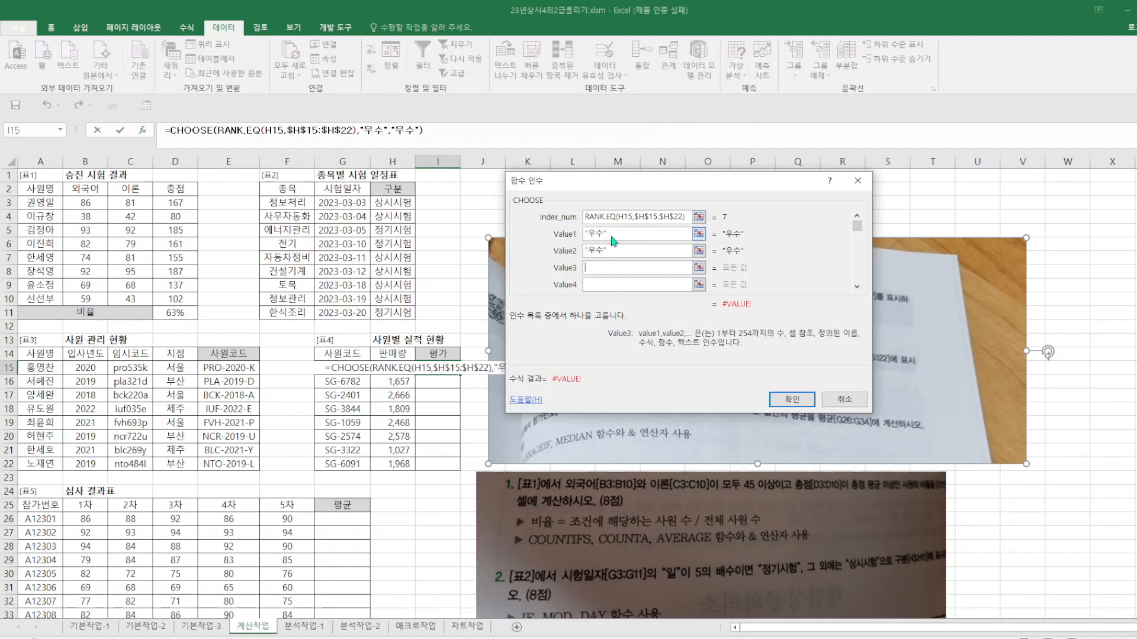
- Move the function arguments dialog clear of the task photo and set CHOOSE's Value3 through Value6 to empty text ""
drag(740, 187, 282, 223)
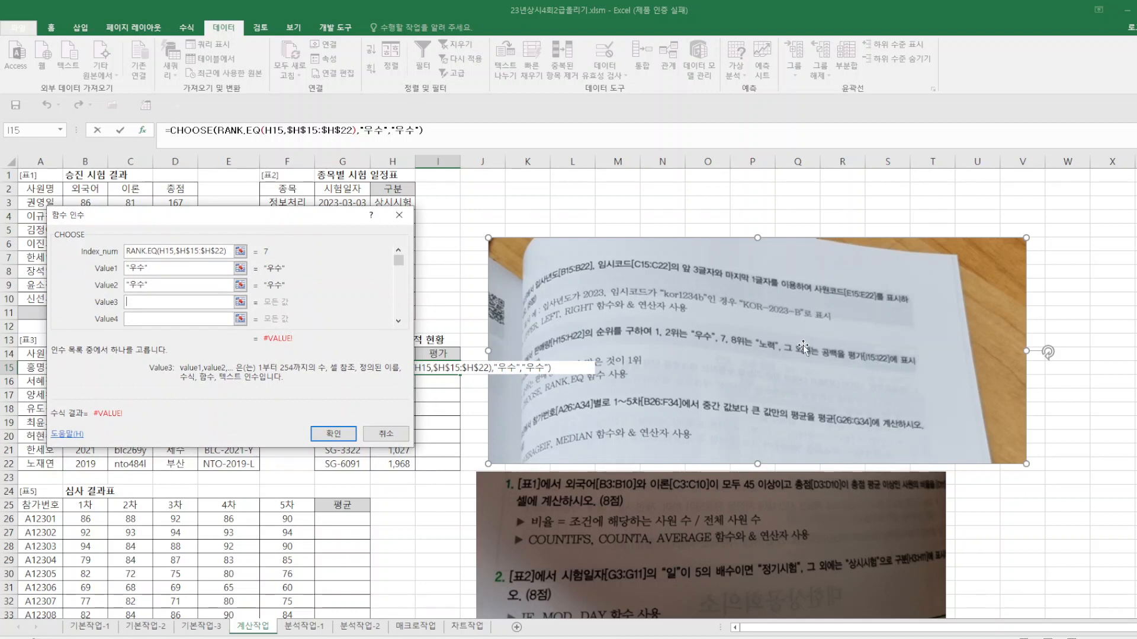
text(")
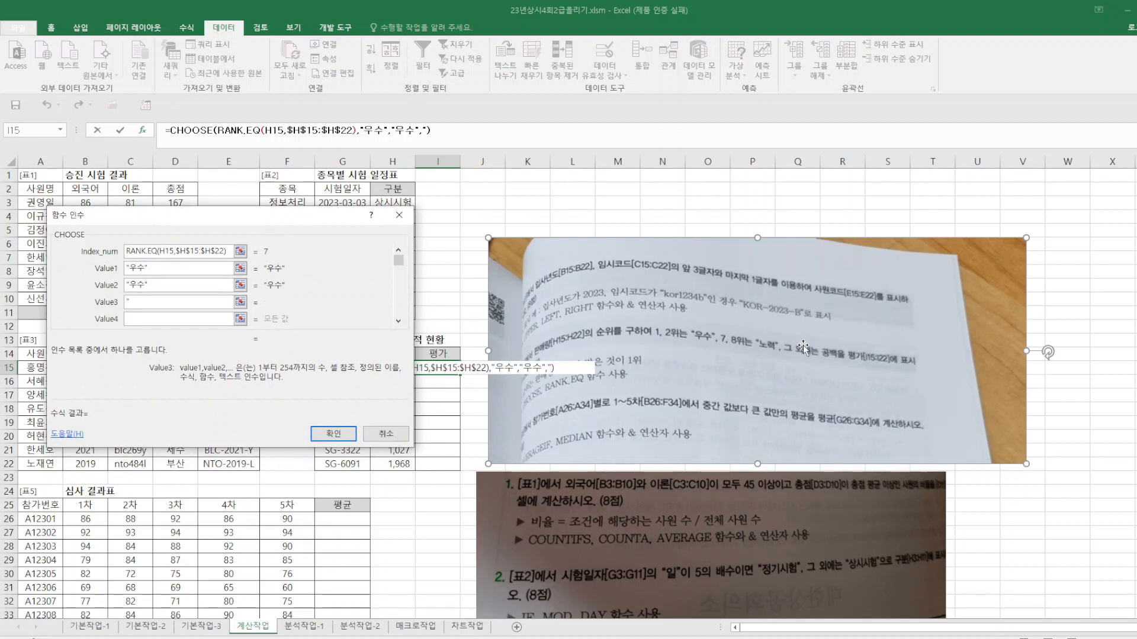
text(","")
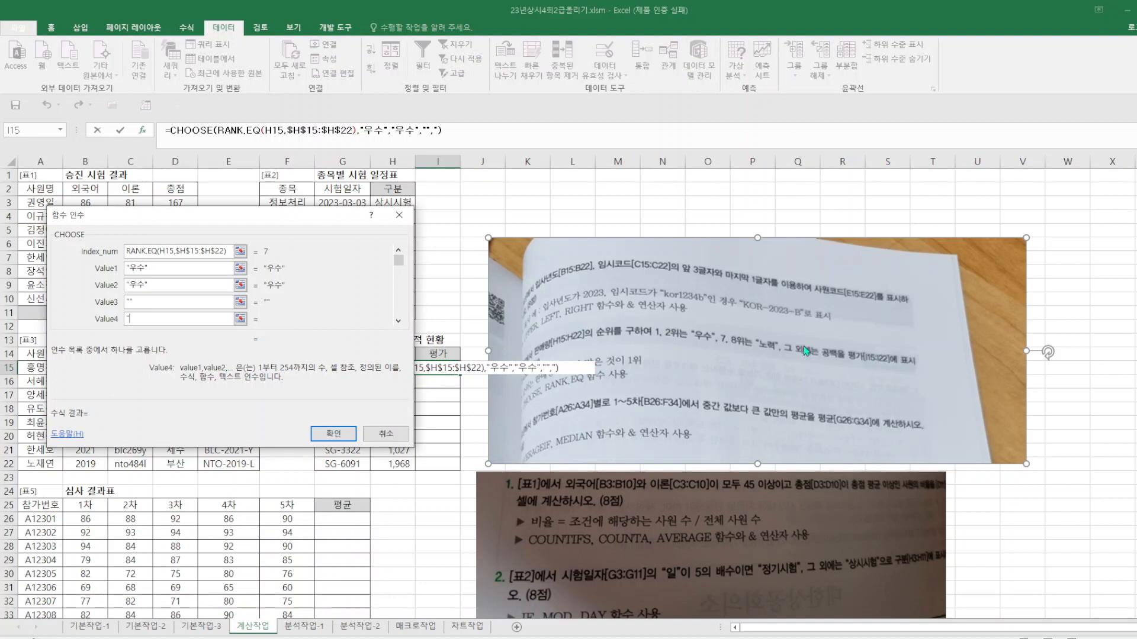
key(Tab)
text("")
key(Tab)
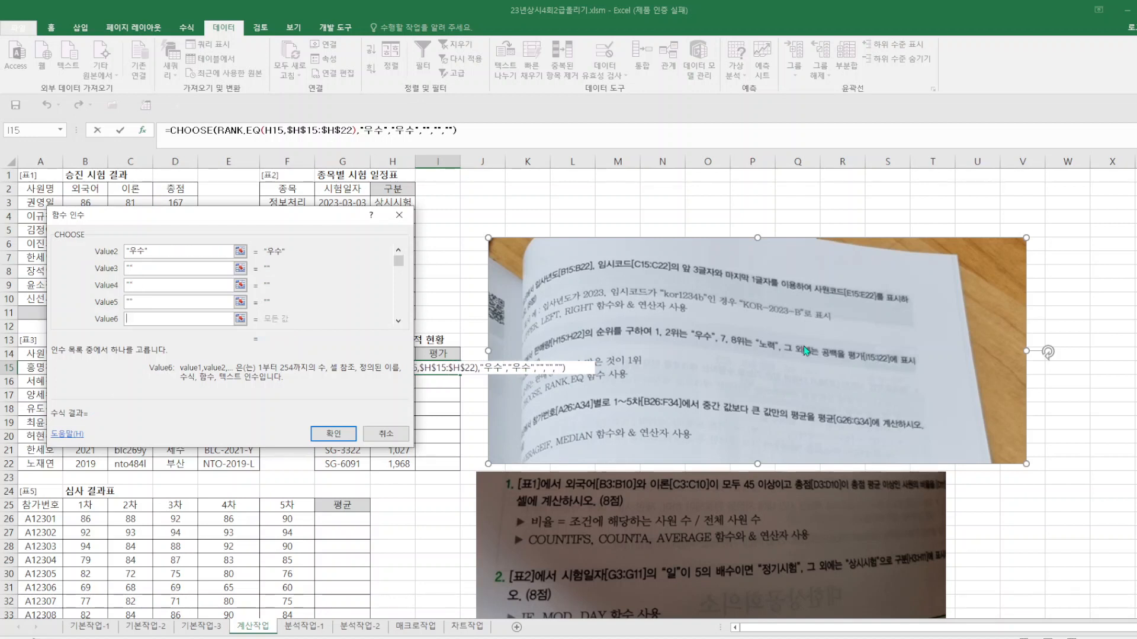
text("")
key(Tab)
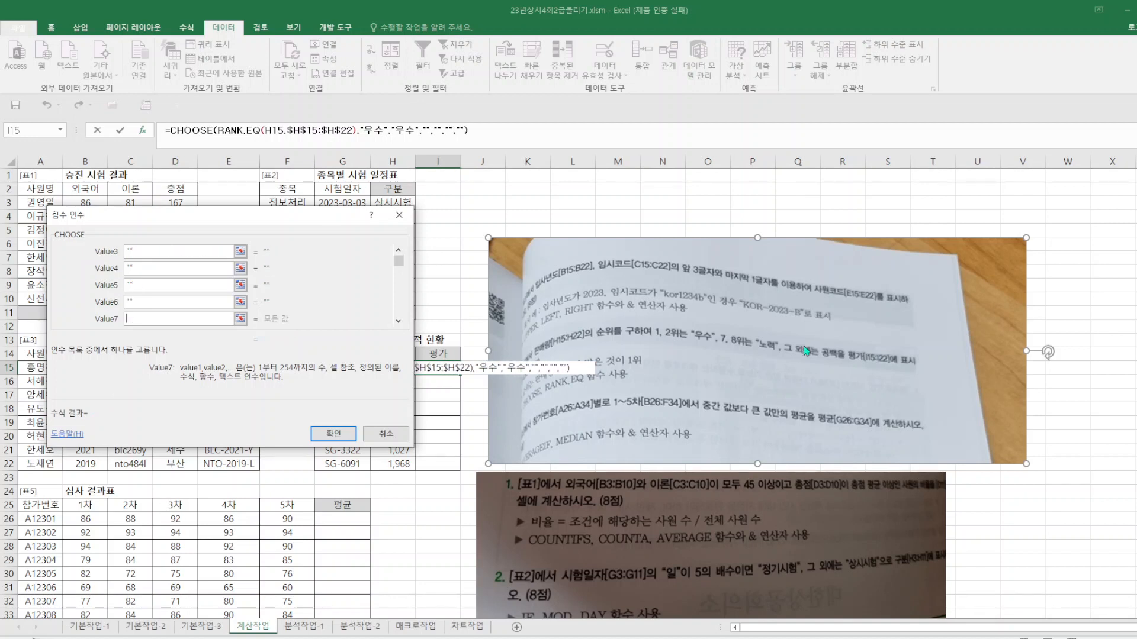
- Set CHOOSE's Value7 and Value8 to "노력" and enter the formula in I15
text(S)
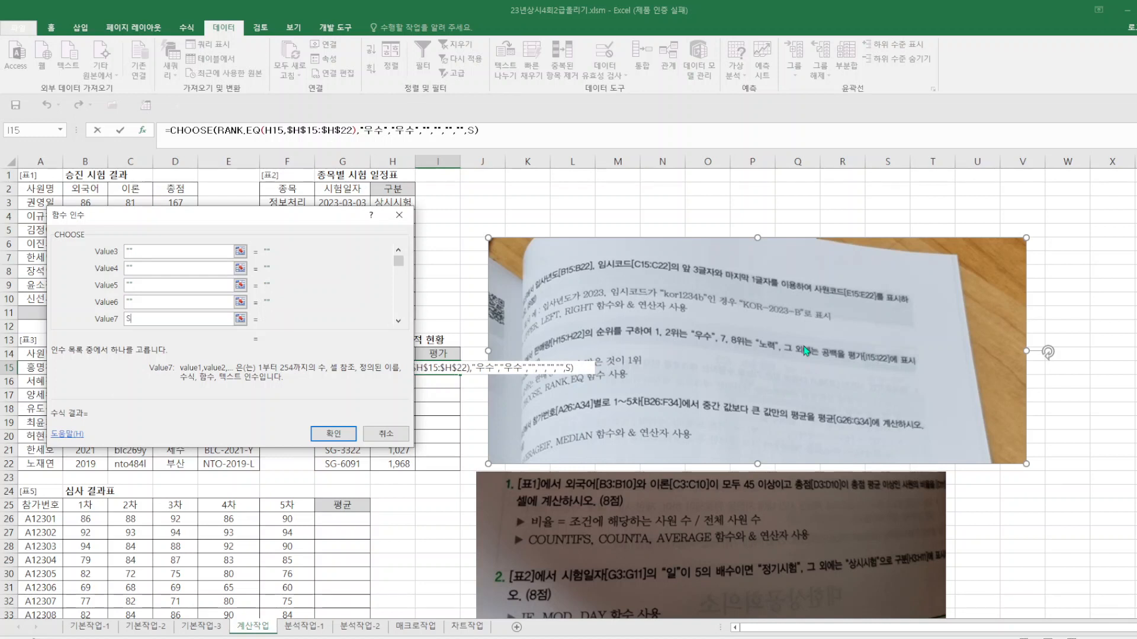
key(BackSpace)
text(노력)
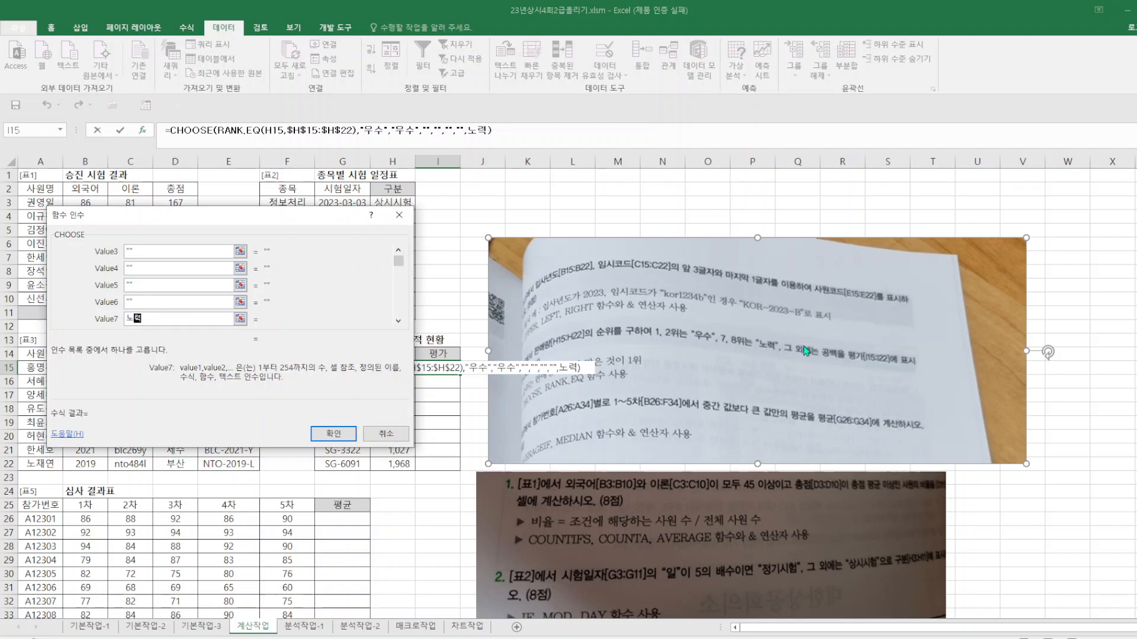
key(Tab)
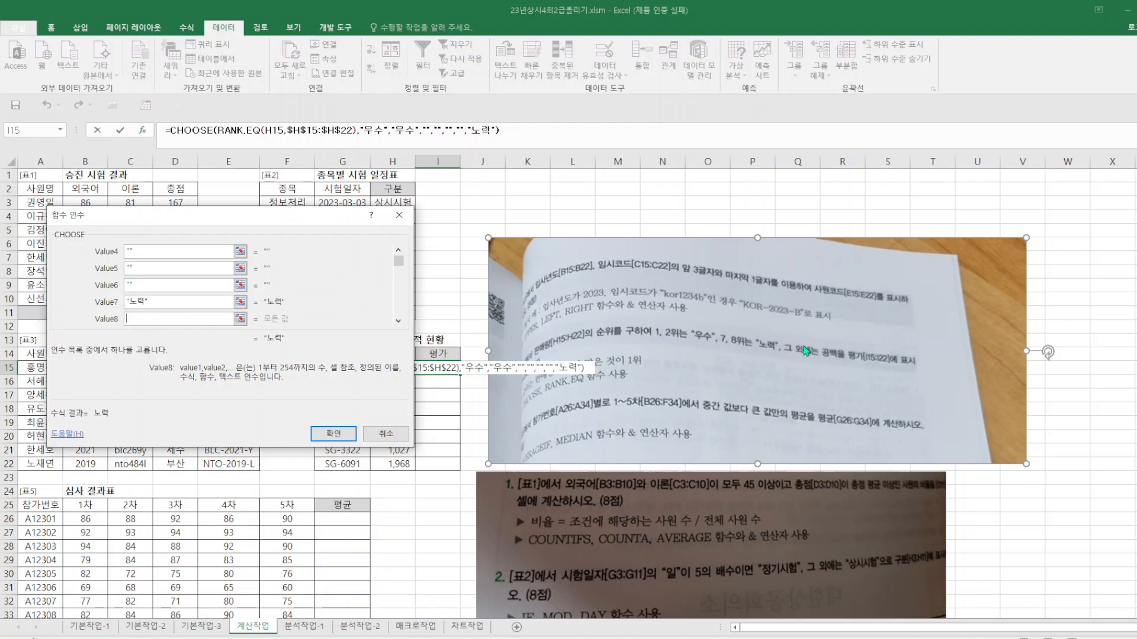
text(노력)
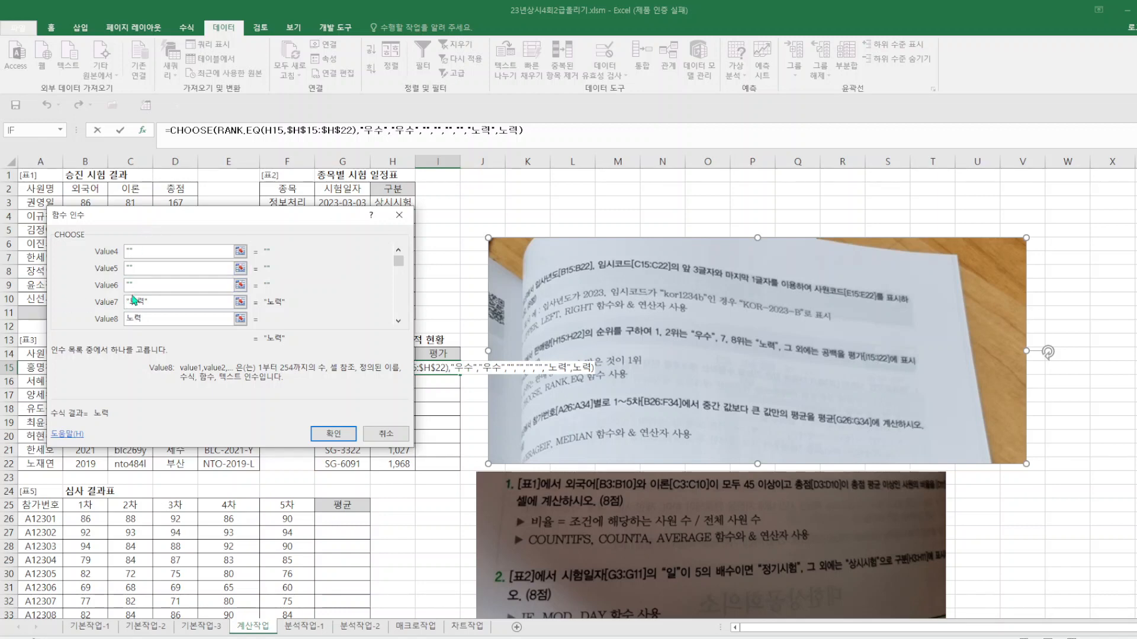
click(346, 432)
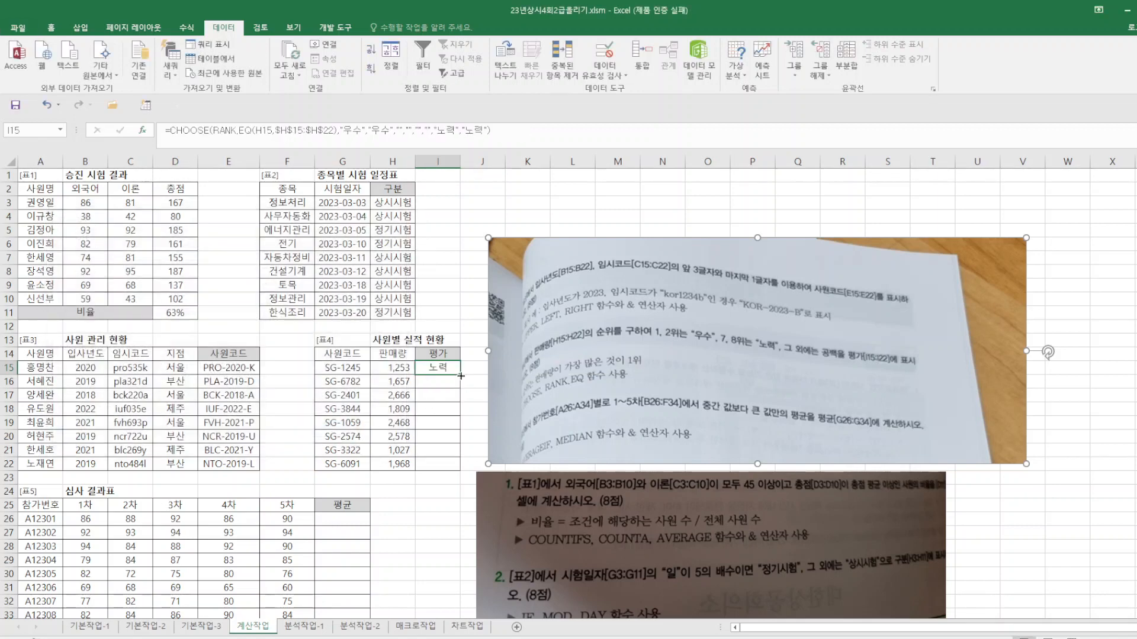
- Fill the I15 formula down to I22, and select G26 in the 평균 column of 표5
drag(461, 376, 459, 471)
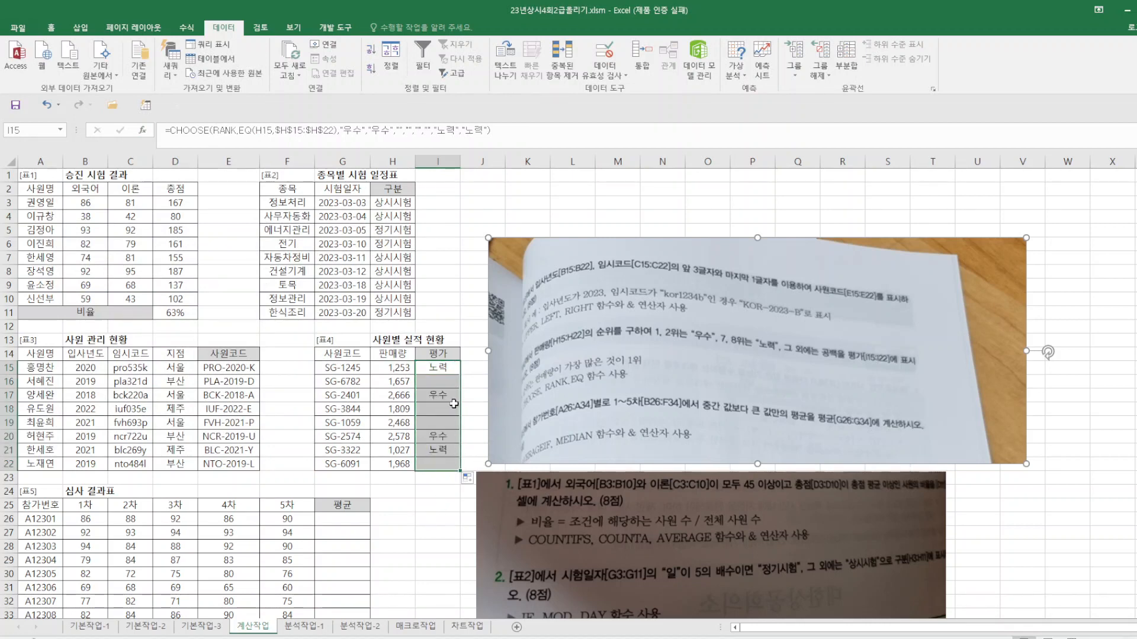
click(434, 519)
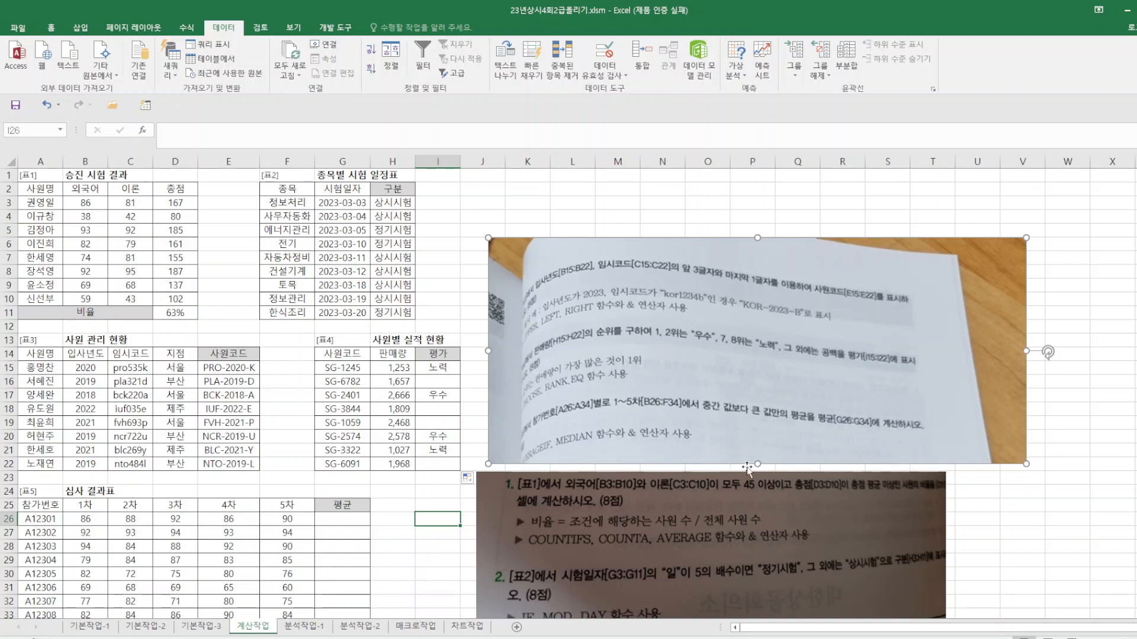
click(678, 484)
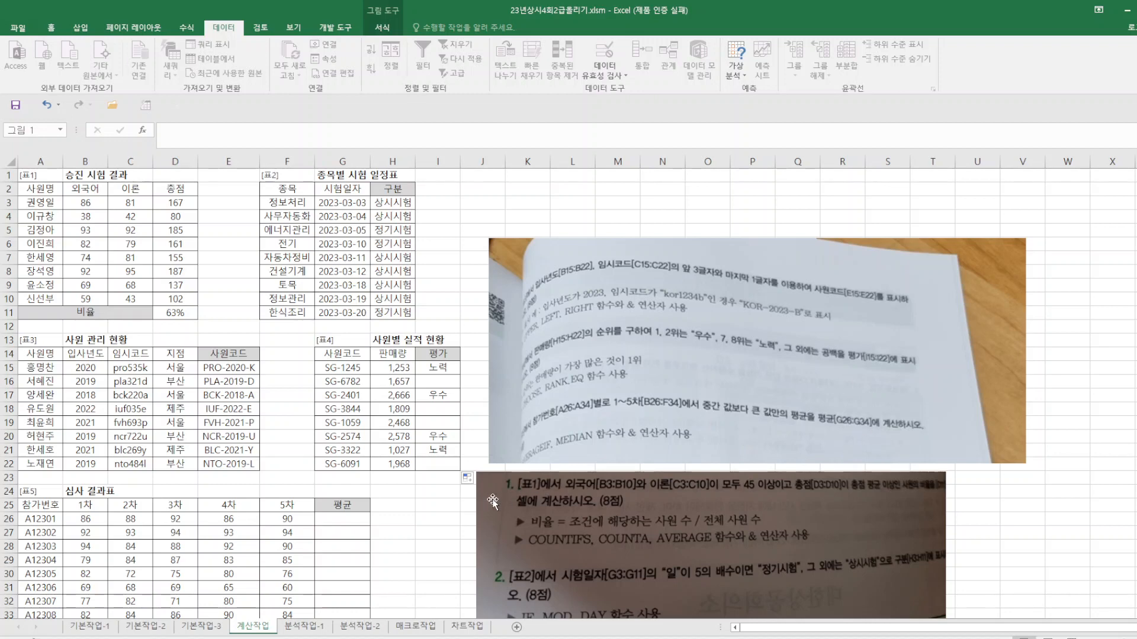
scroll(454, 501, down, 2)
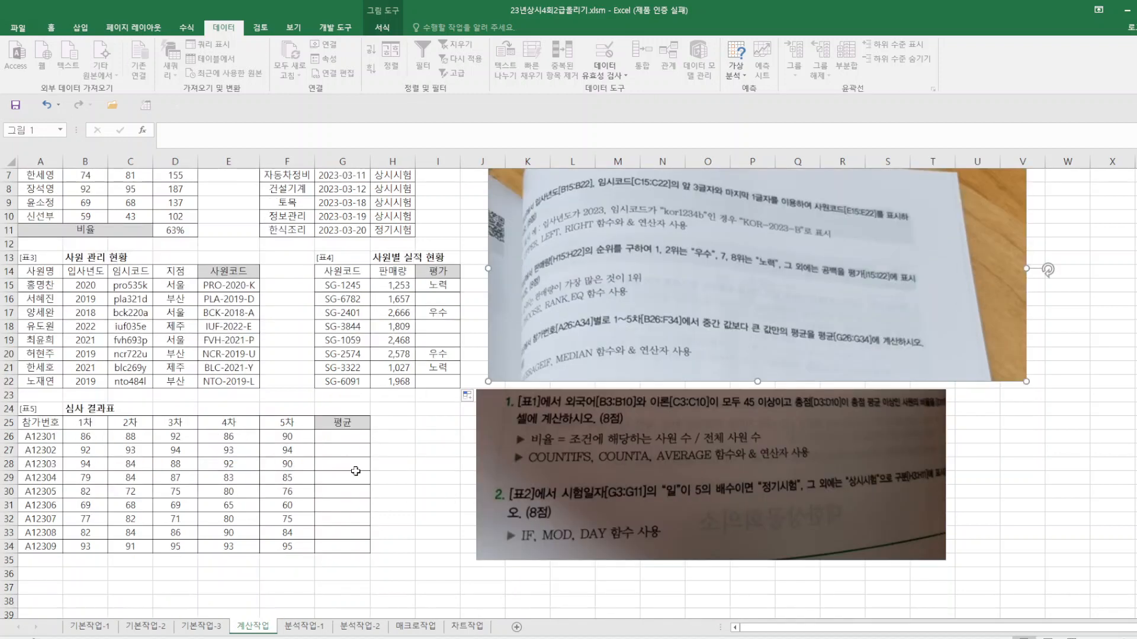
click(347, 438)
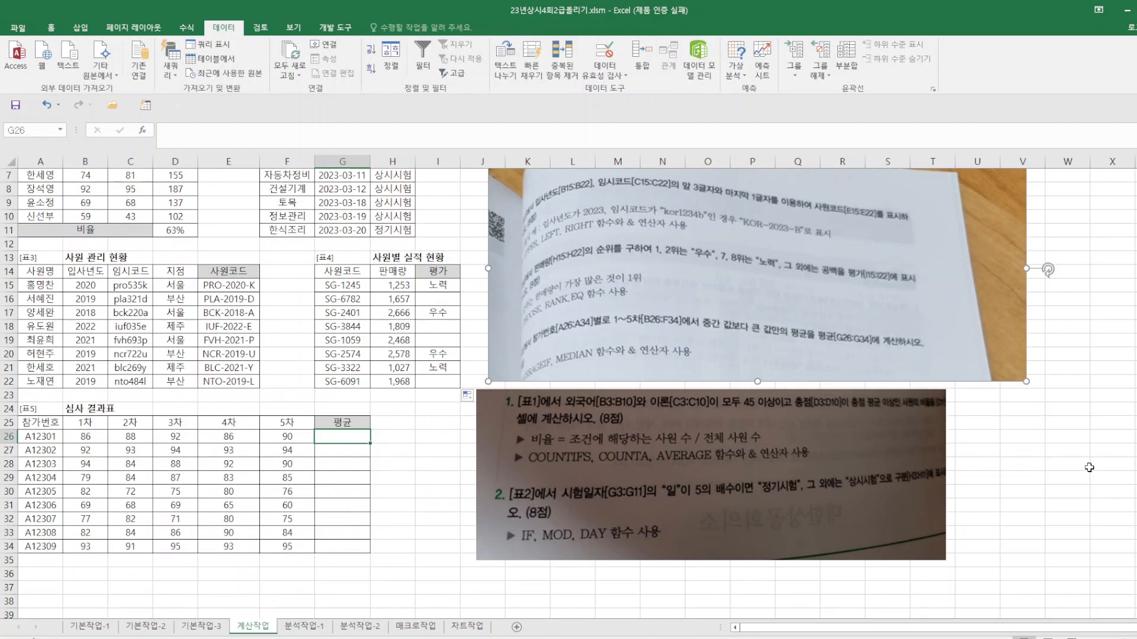
text(ㅁ)
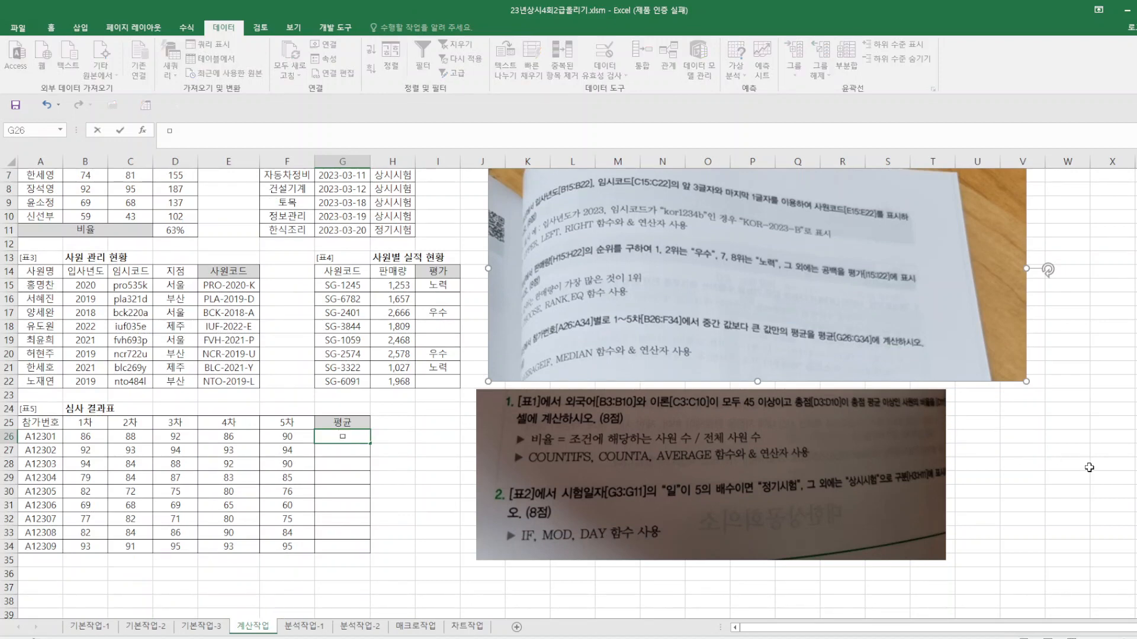
text(=ㅁ)
text(AV)
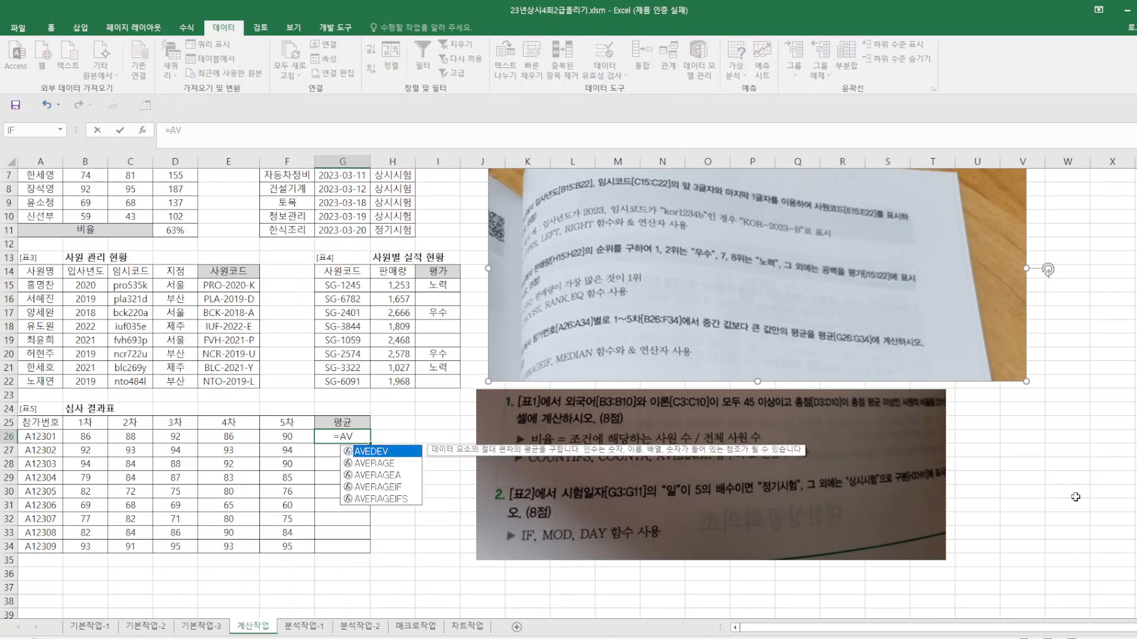
double_click(391, 463)
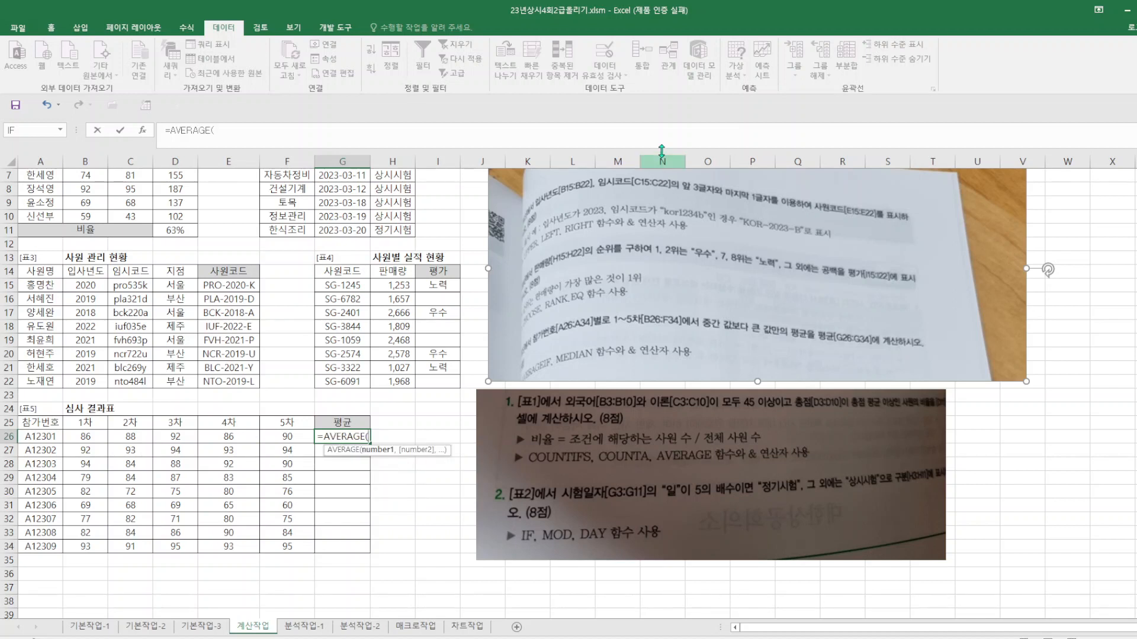
key(Escape)
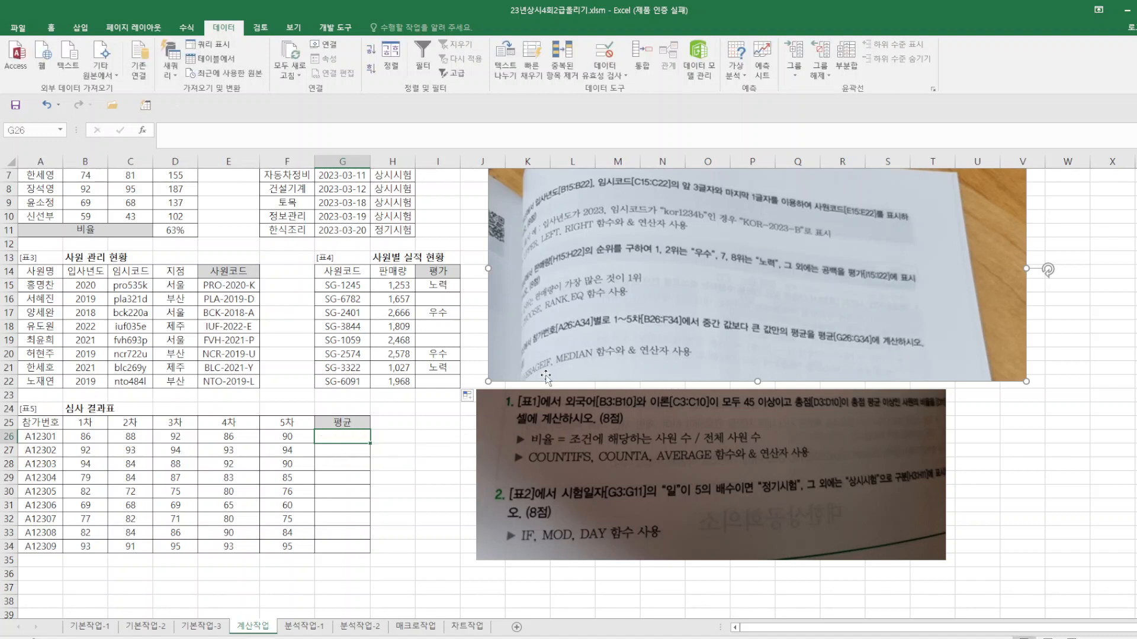
- Begin an AVERAGEIF formula in G26 with range B26:F26 and the criteria start ">="&
text(=AV)
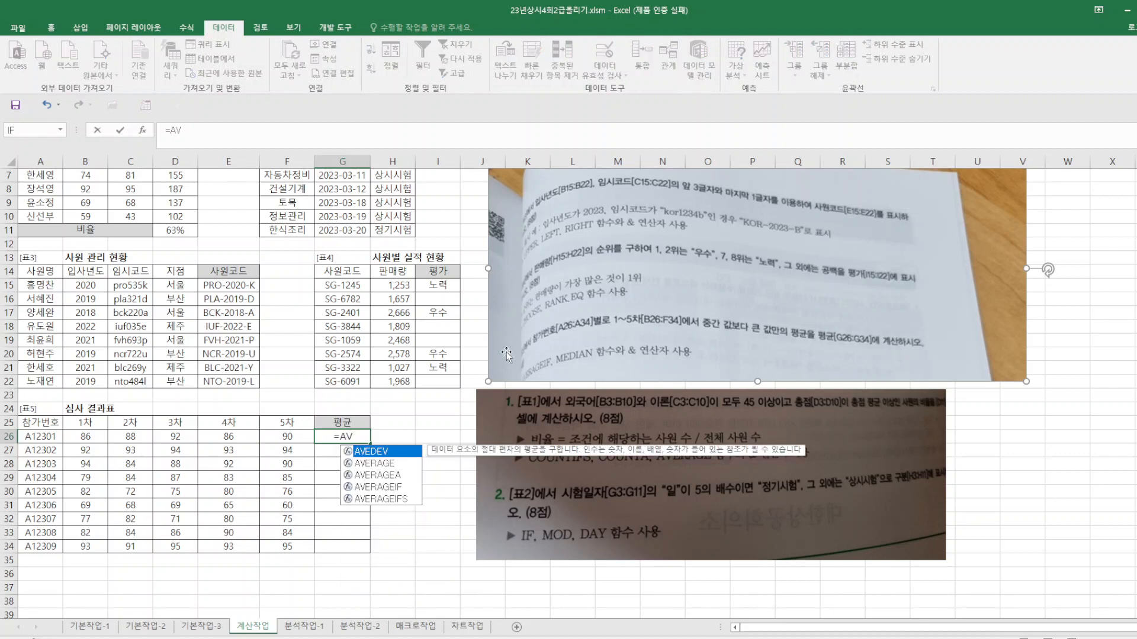
double_click(395, 487)
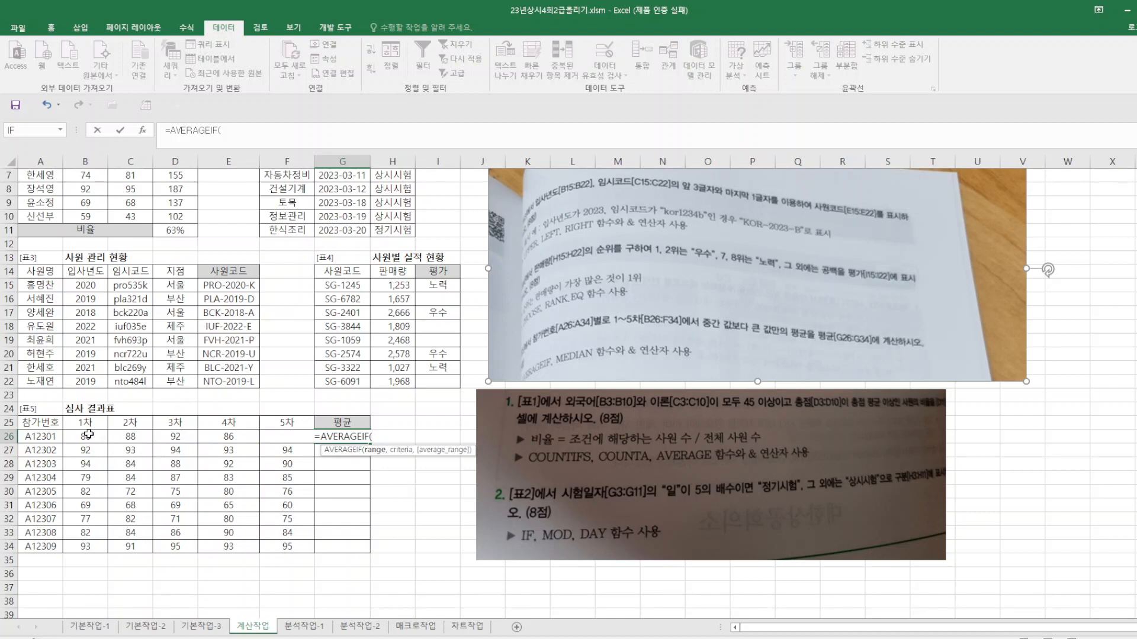
drag(89, 435, 300, 443)
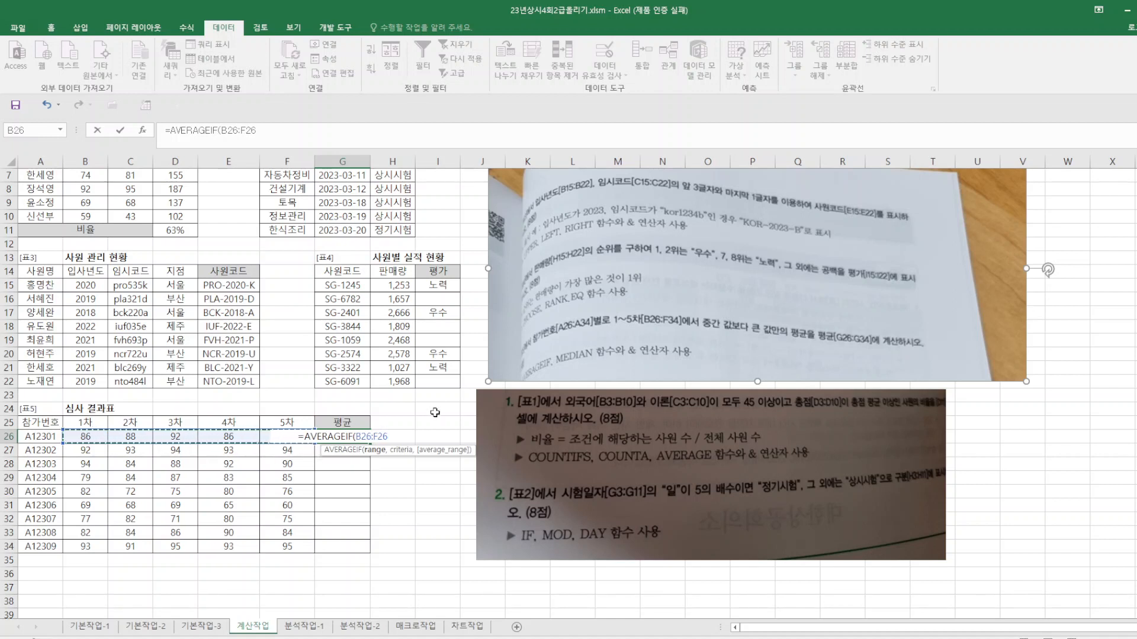
text(,)
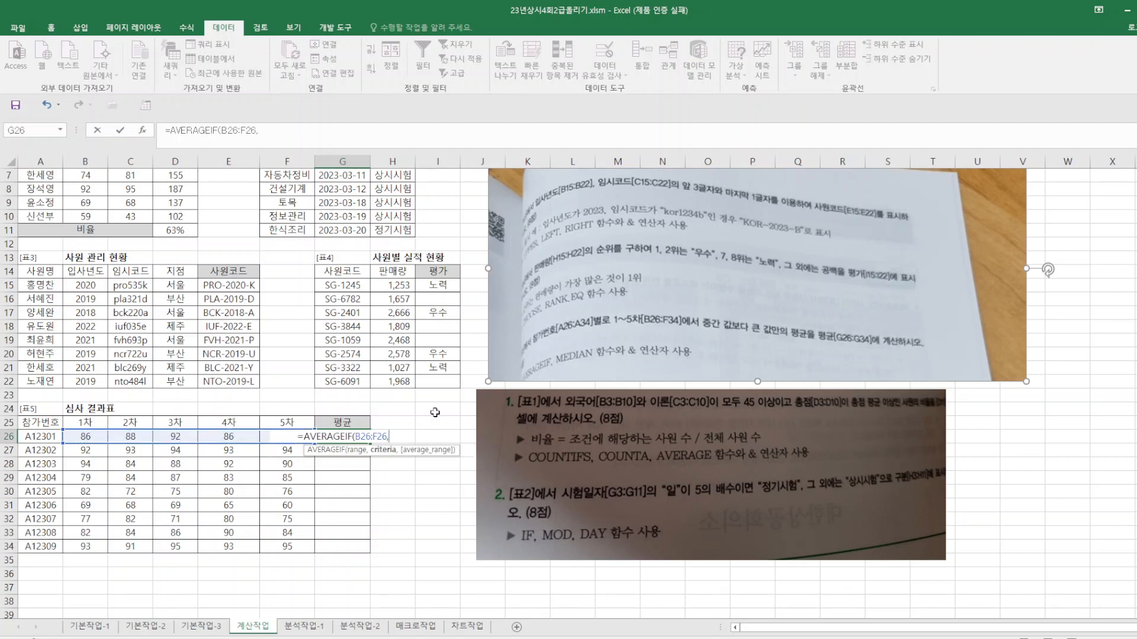
text(")
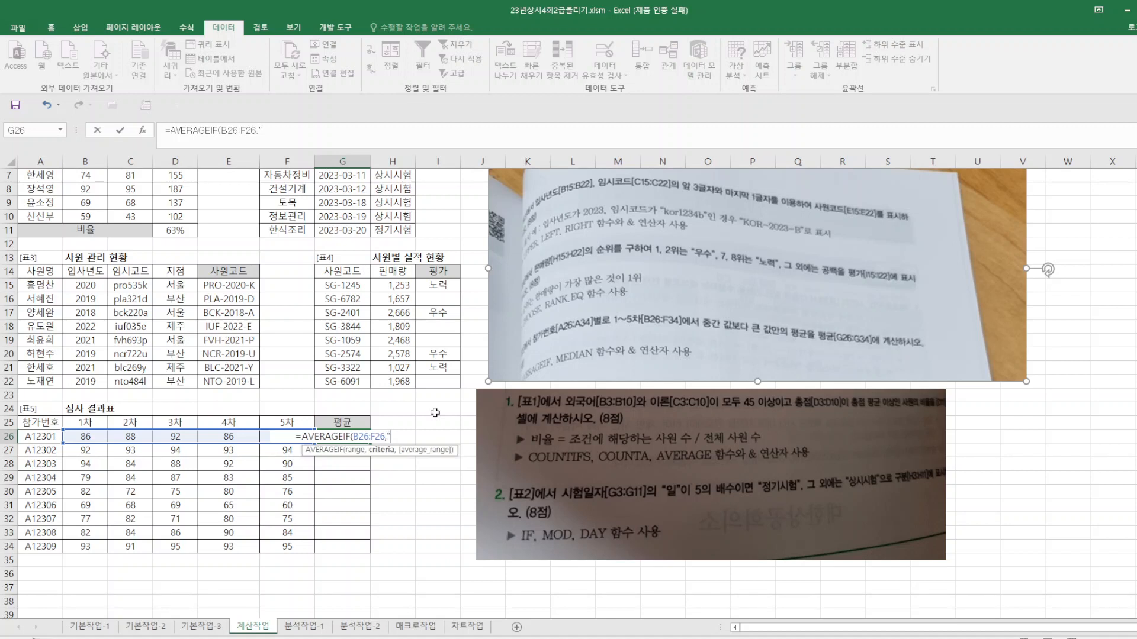
text(>)
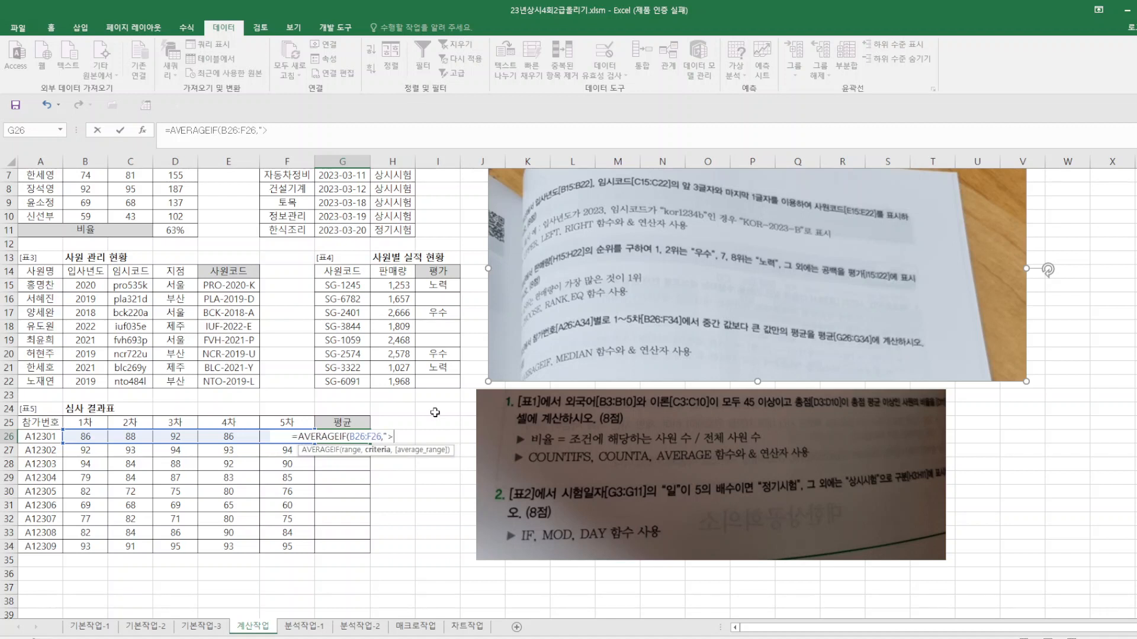
text(")
key(BackSpace)
text(=")
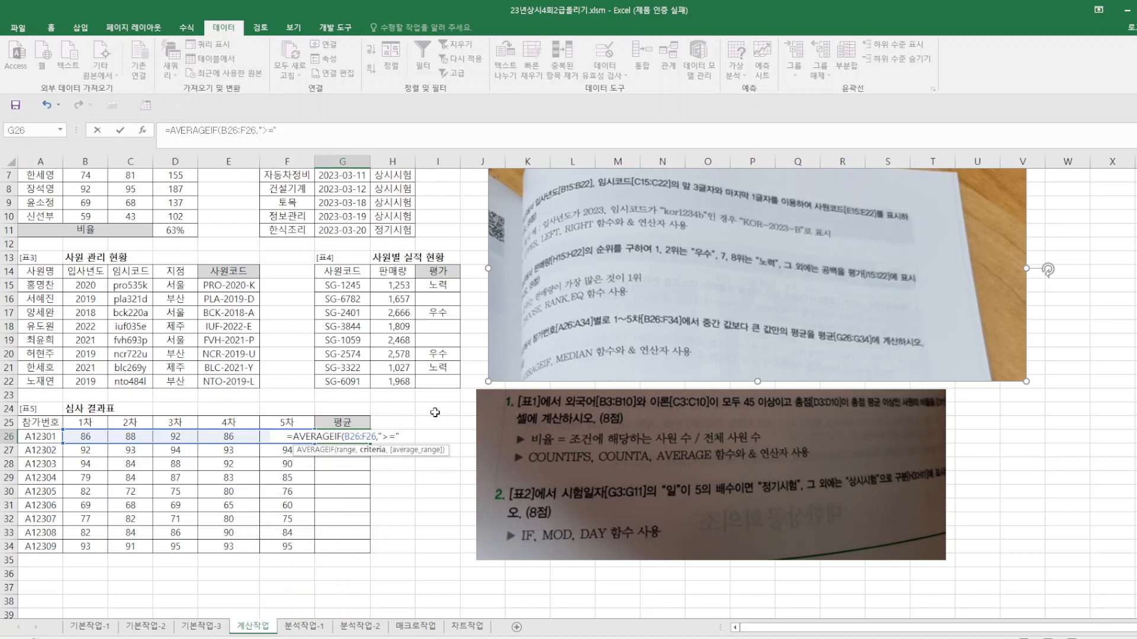
text(&)
text(AVERAGE)
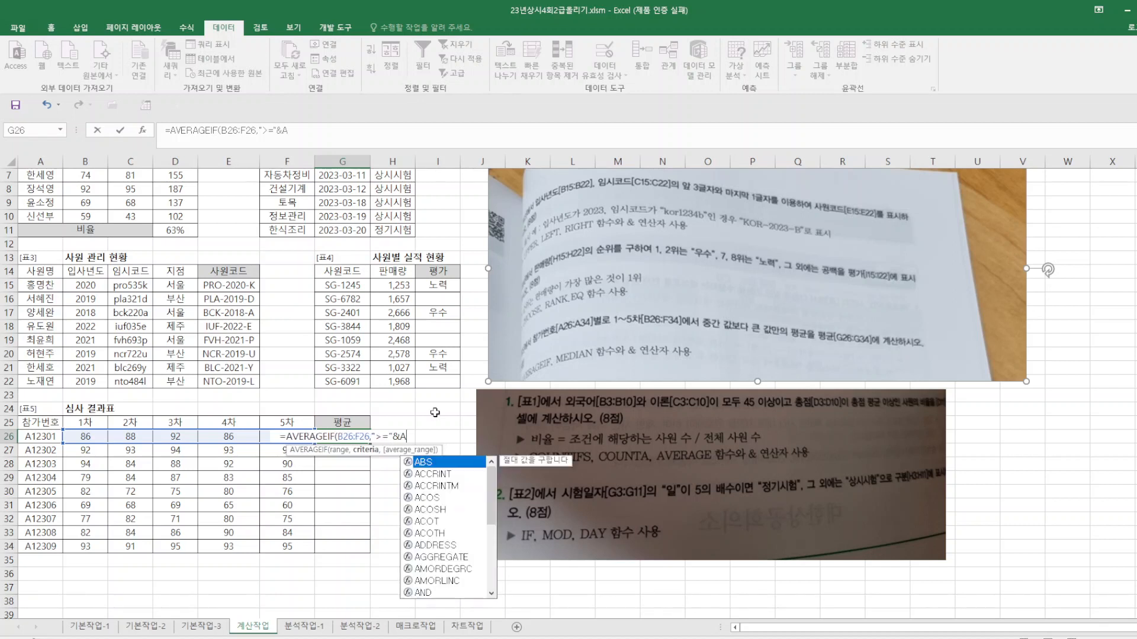
key(Escape)
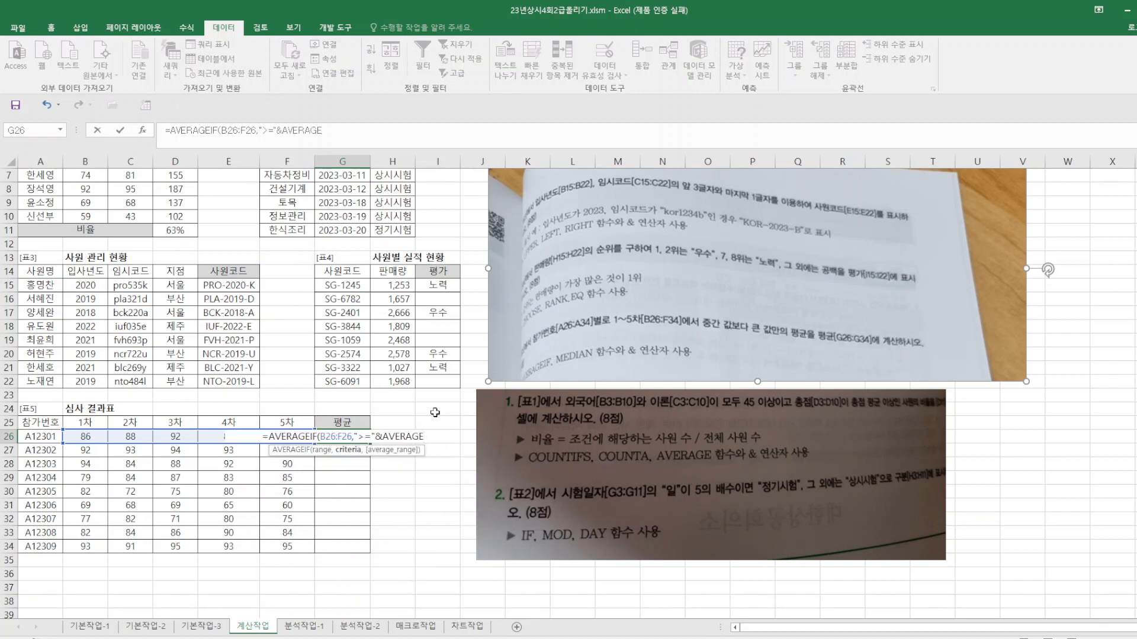
key(BackSpace)
key(BackSpace)
key(BackSpace)
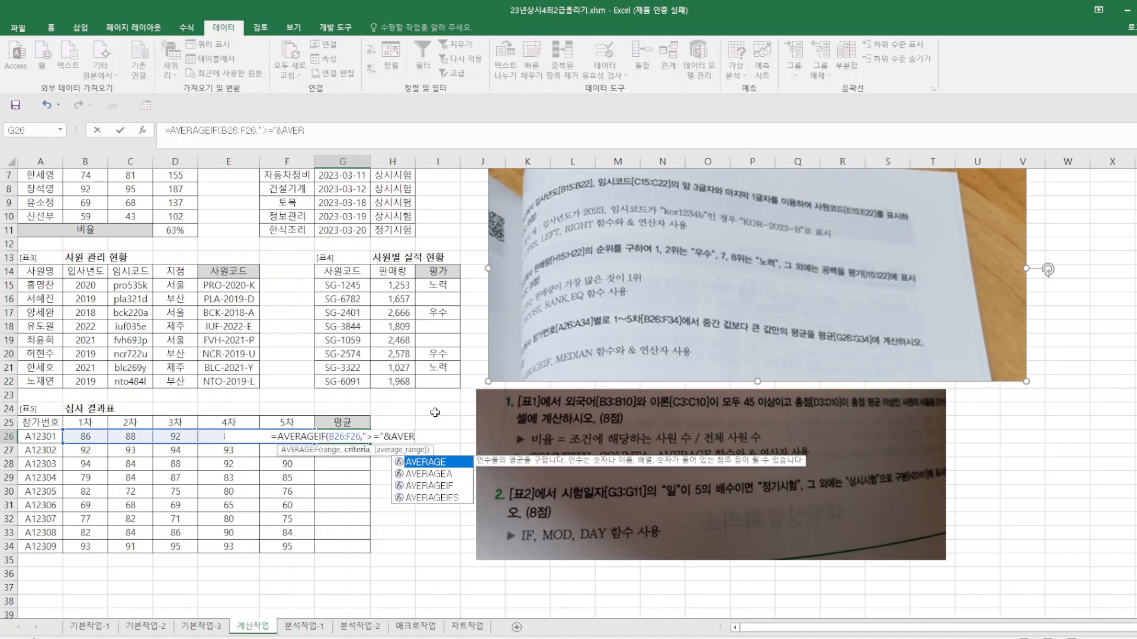
key(BackSpace)
key(BackSpace)
key(BackSpace)
key(BackSpace)
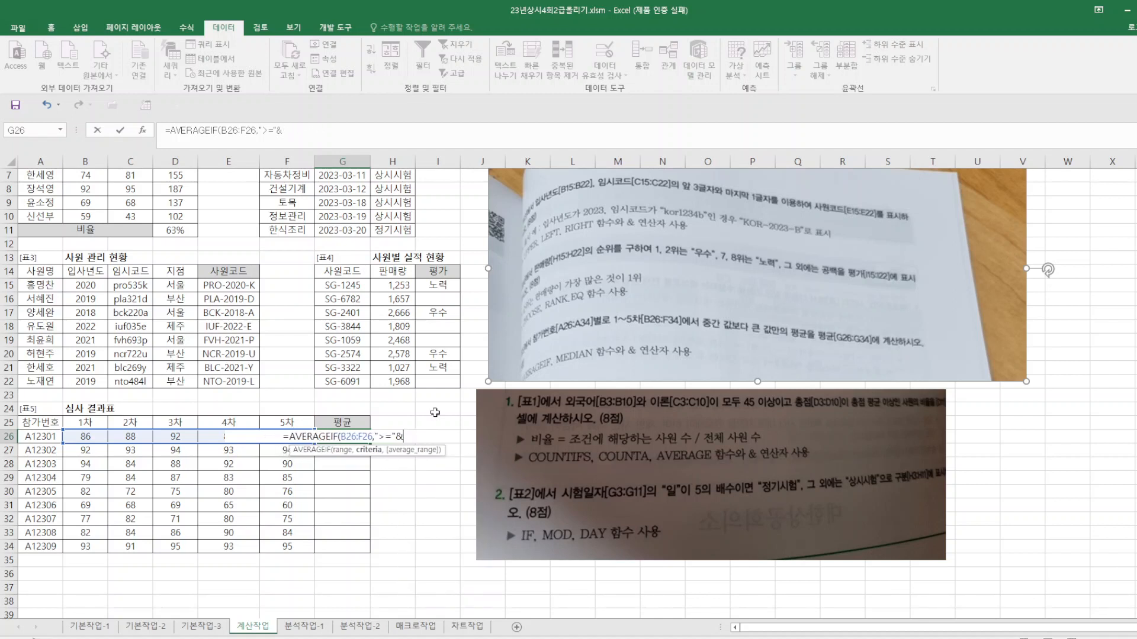
- Complete the G26 criteria with MEDIAN(B26:F26), set the average range to B26:F26, and enter the formula
text(MED)
text(IAN()
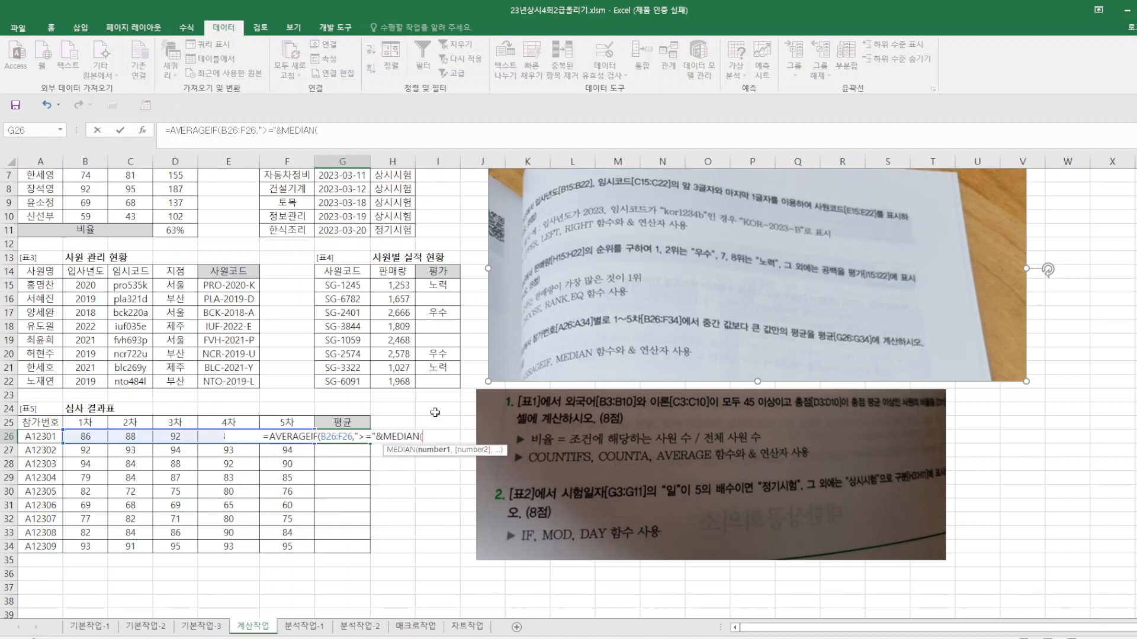
drag(80, 435, 298, 440)
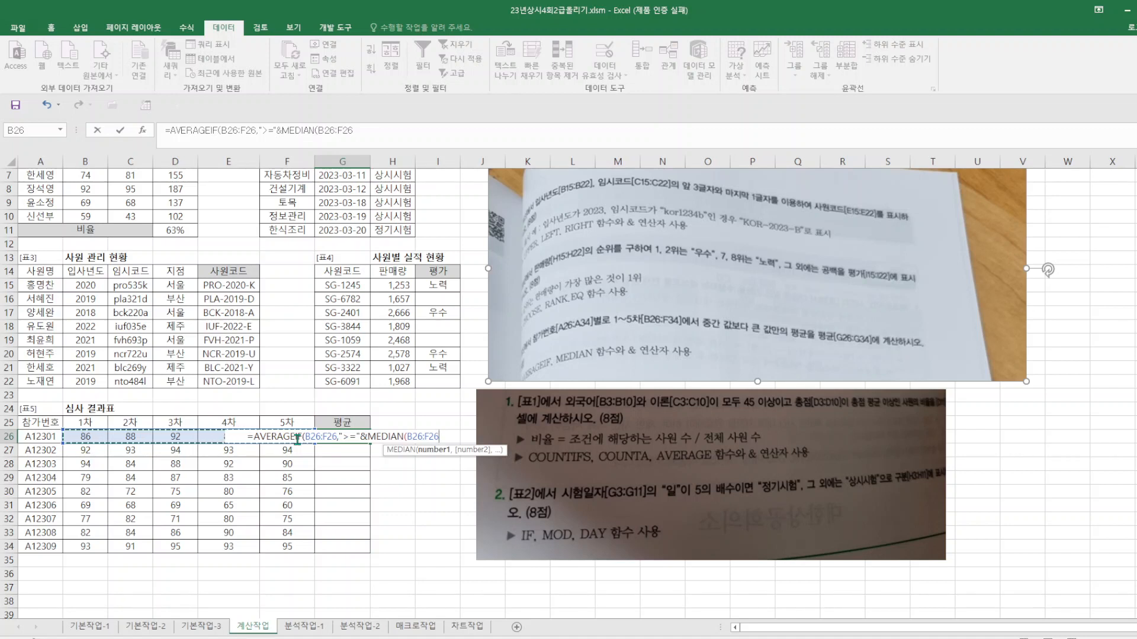
text(),)
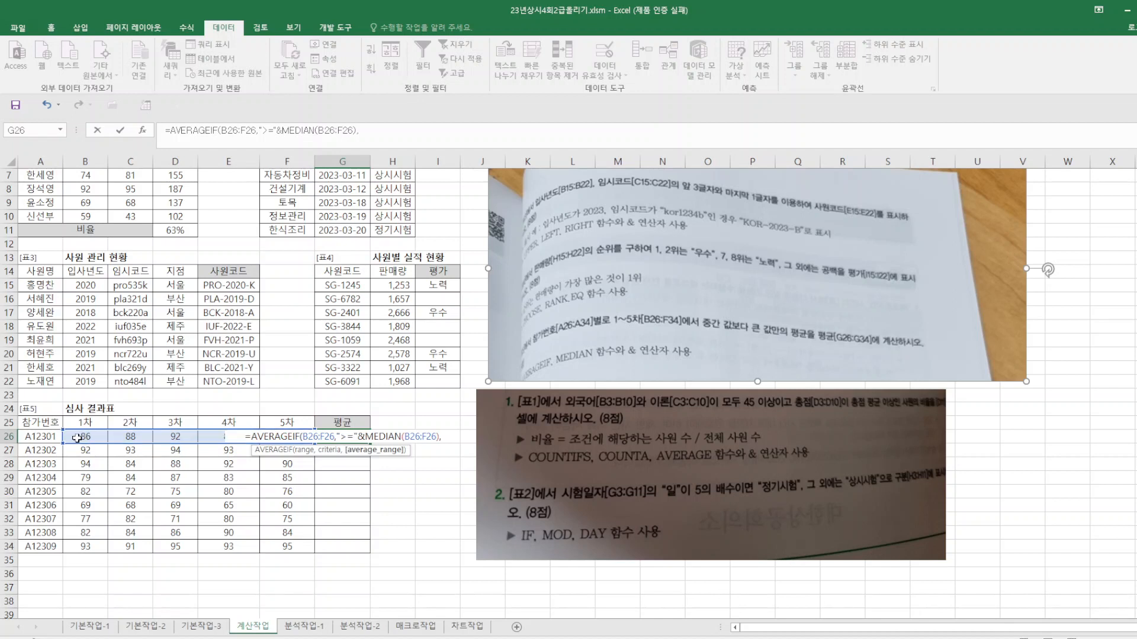
drag(69, 435, 302, 439)
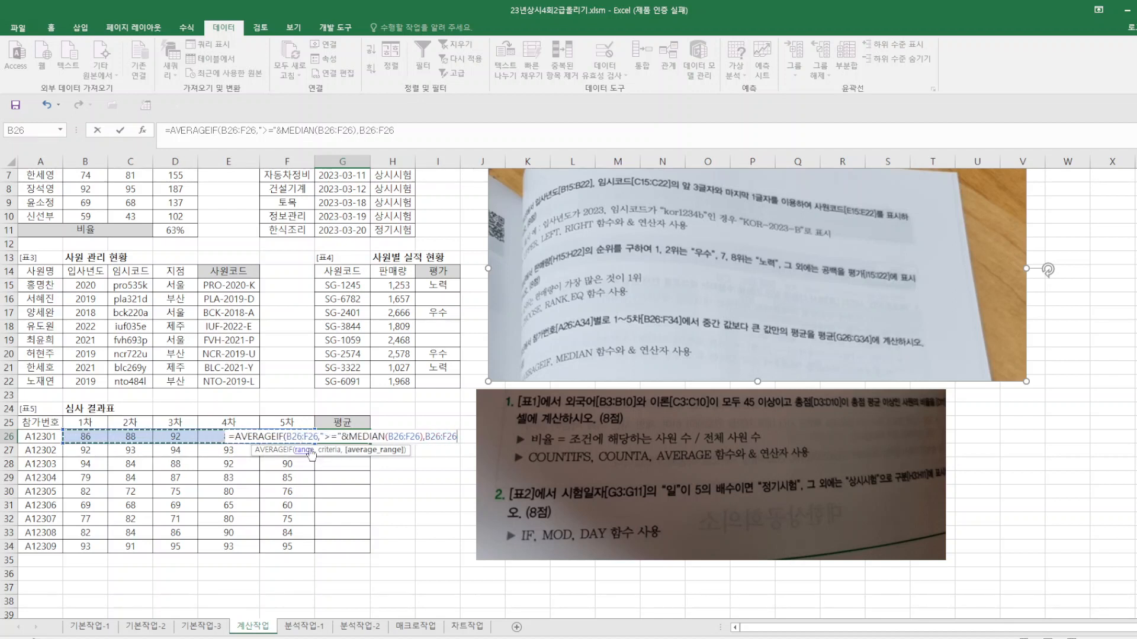
text())
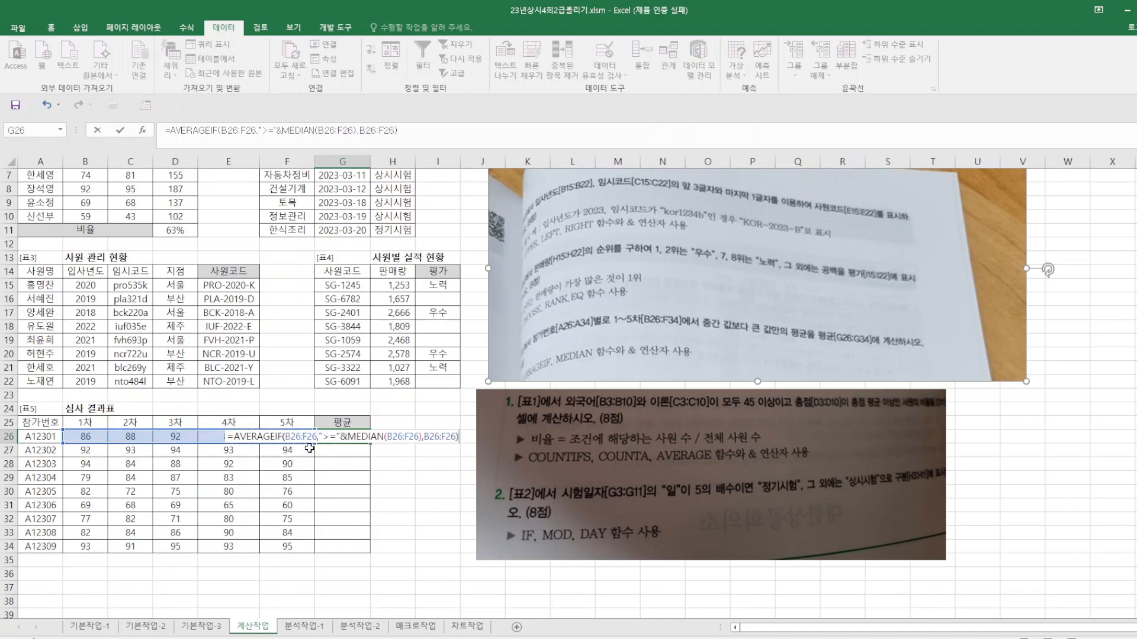
key(Return)
- Fill the G26 average formula down to G34
click(350, 438)
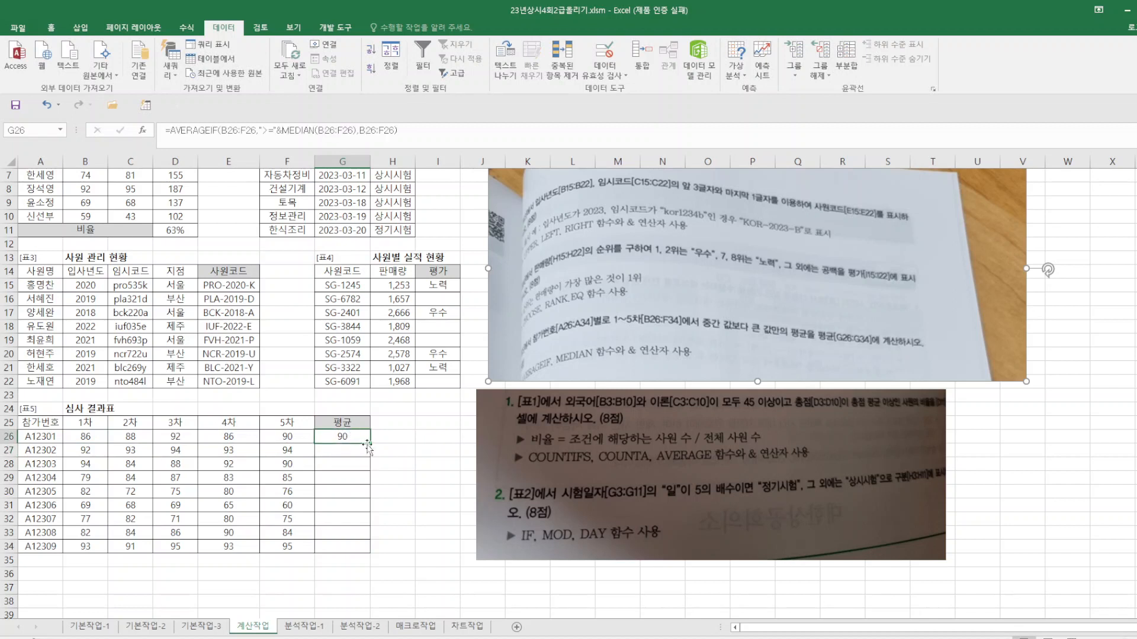
drag(370, 443, 367, 546)
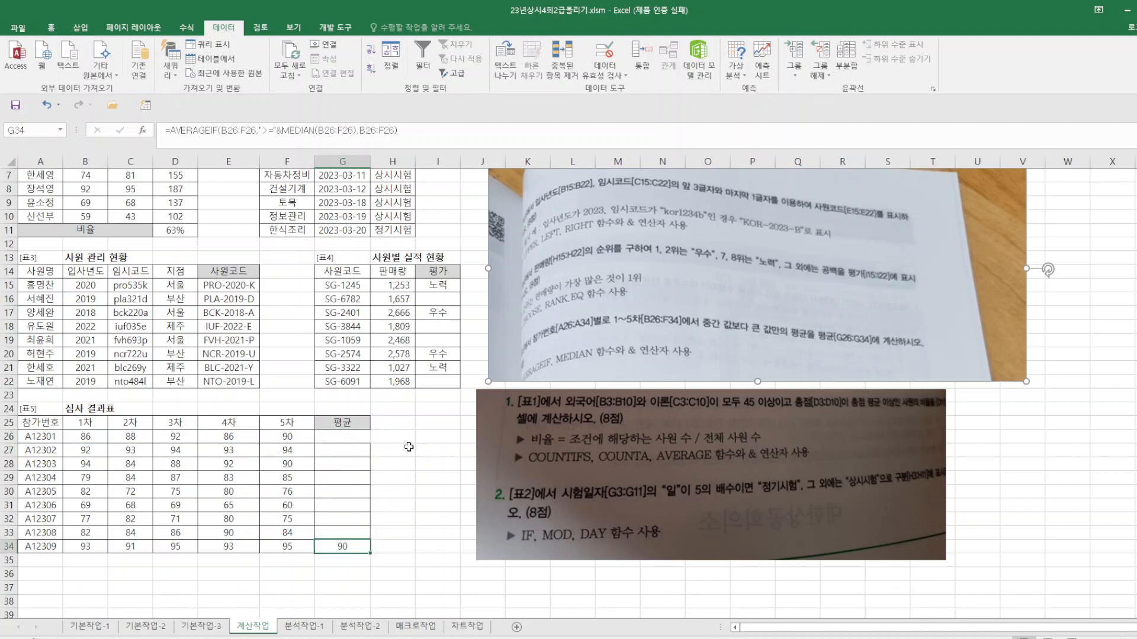
key(ctrl+z)
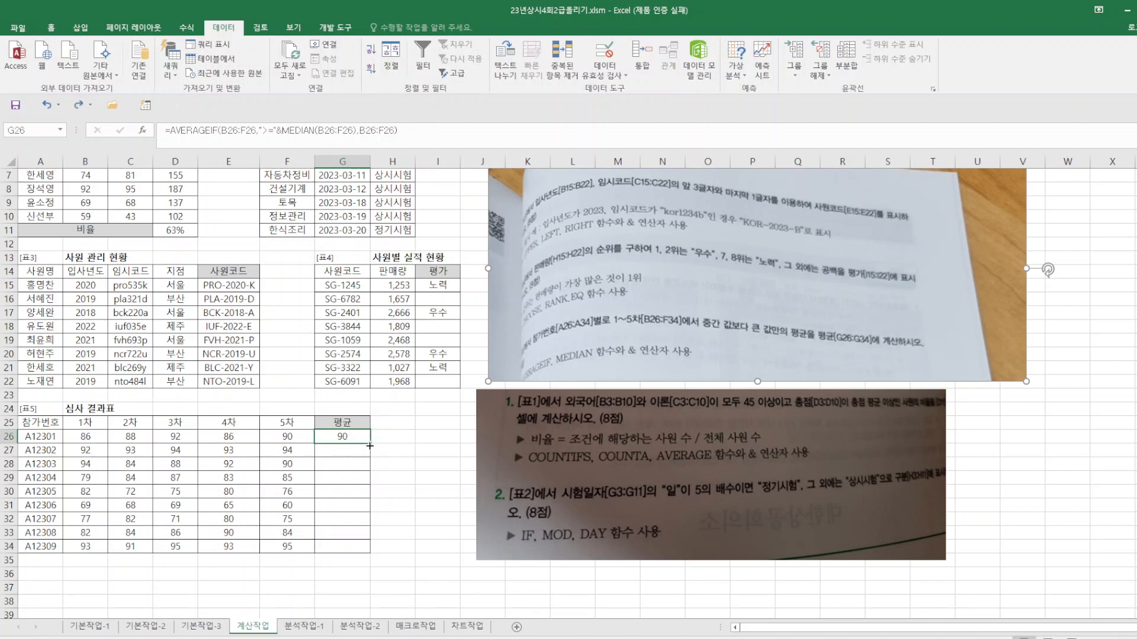
drag(370, 446, 367, 553)
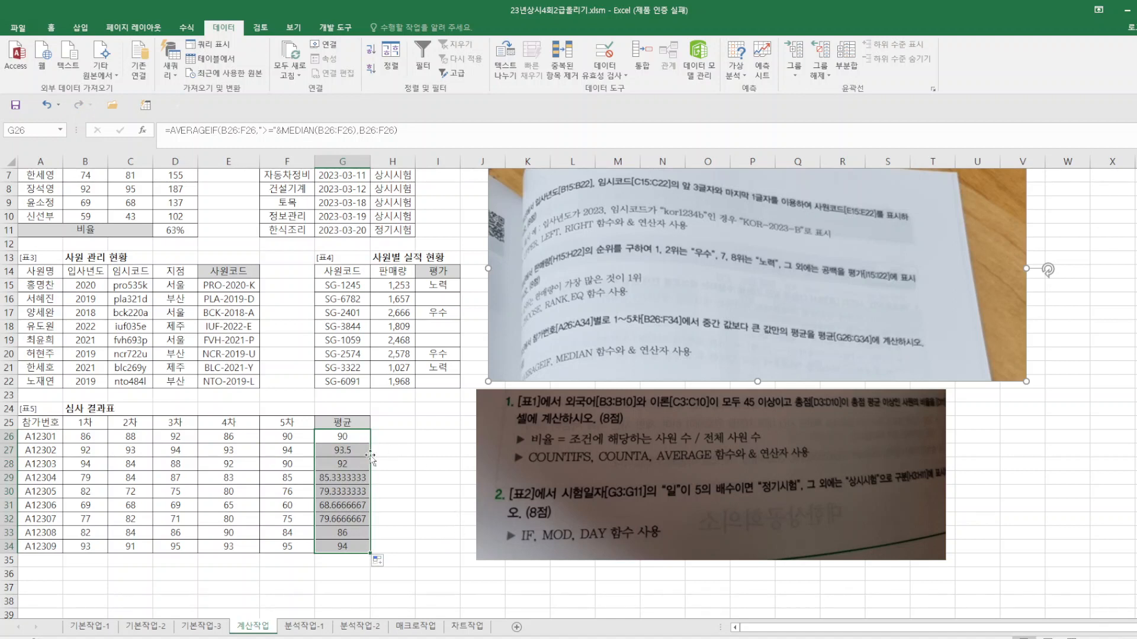
- Clear the formulas from G26:G34 in the 평균 column of 표5
click(349, 436)
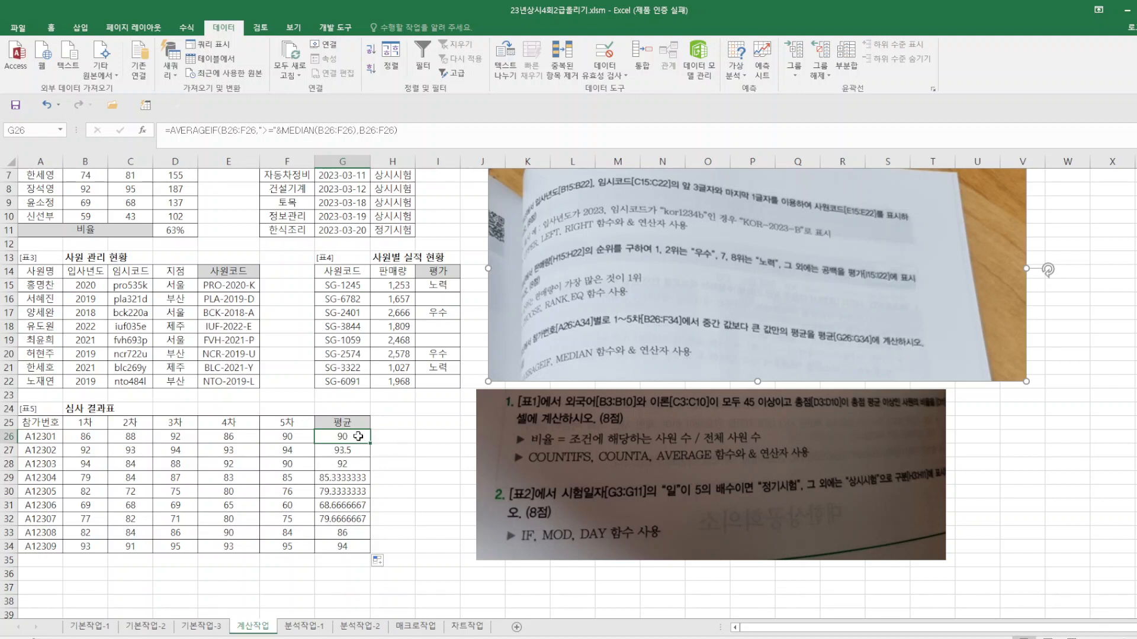
drag(359, 437, 352, 548)
key(Delete)
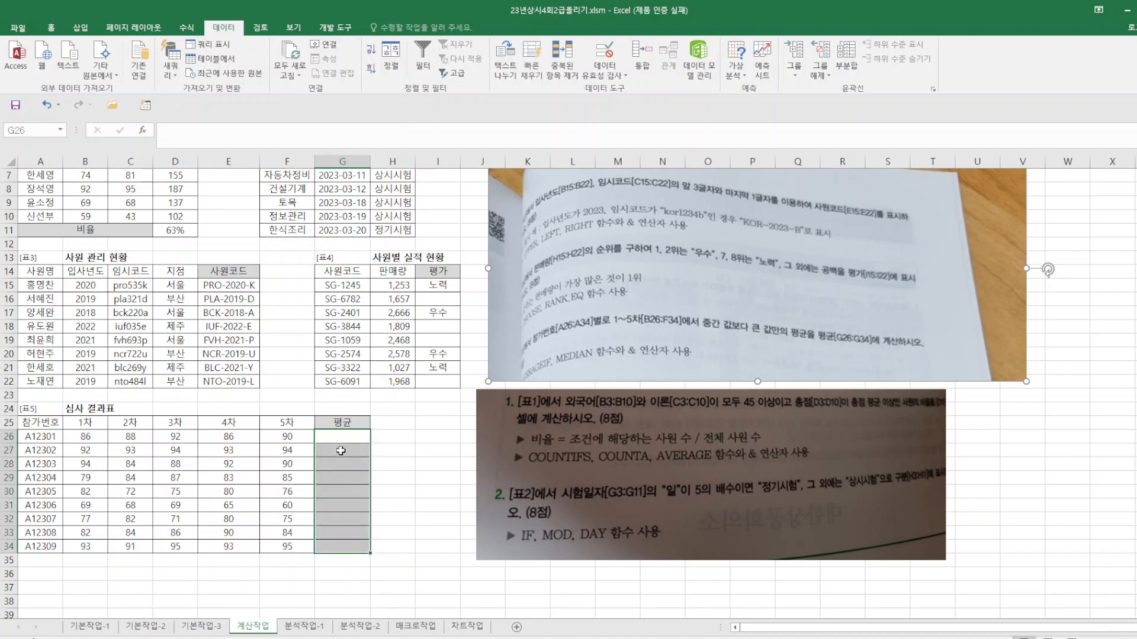
click(346, 437)
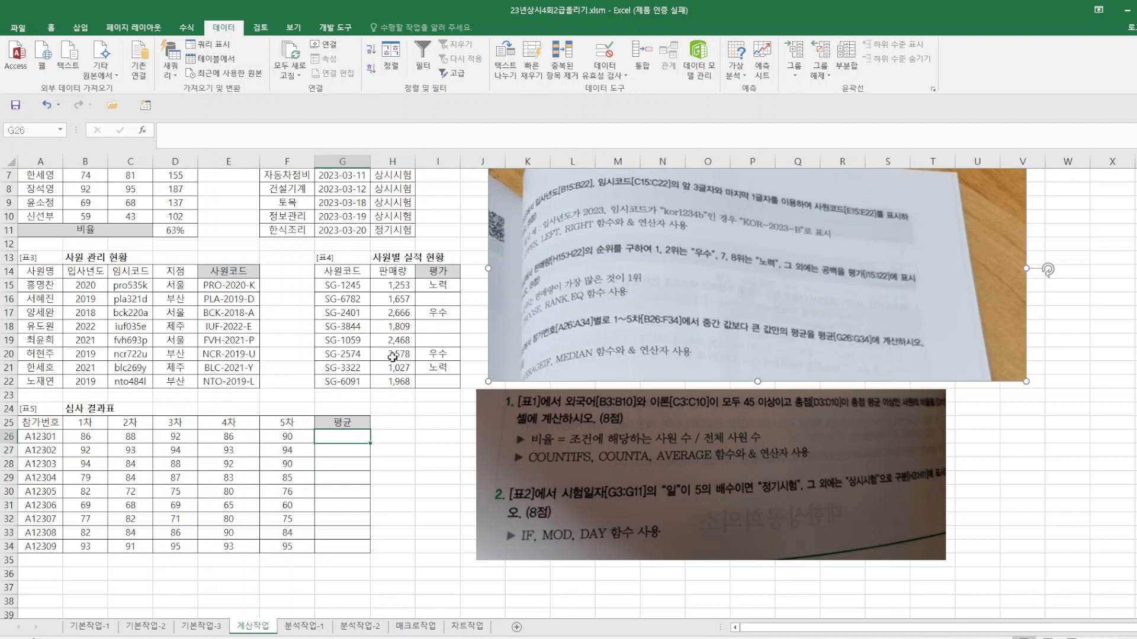
text(=AV)
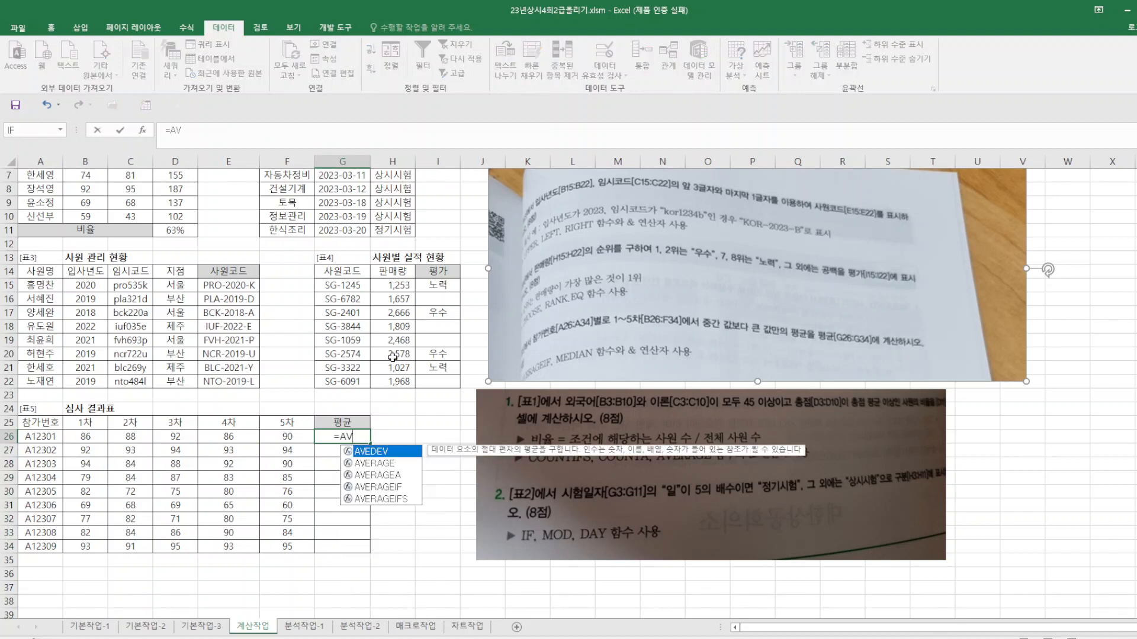
click(402, 492)
double_click(402, 492)
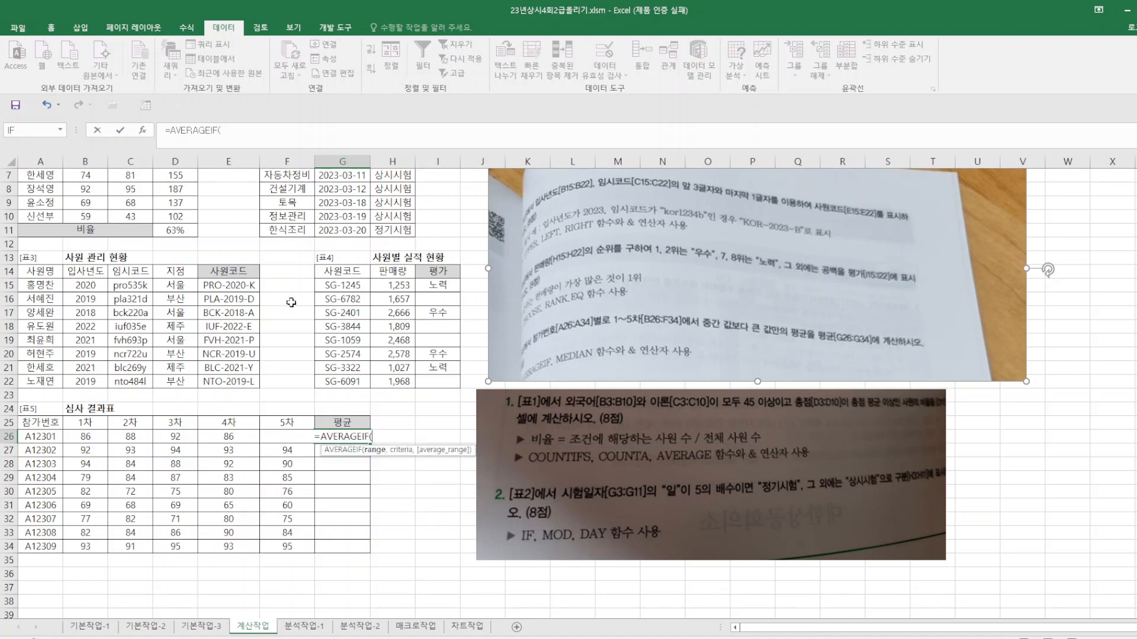
click(142, 130)
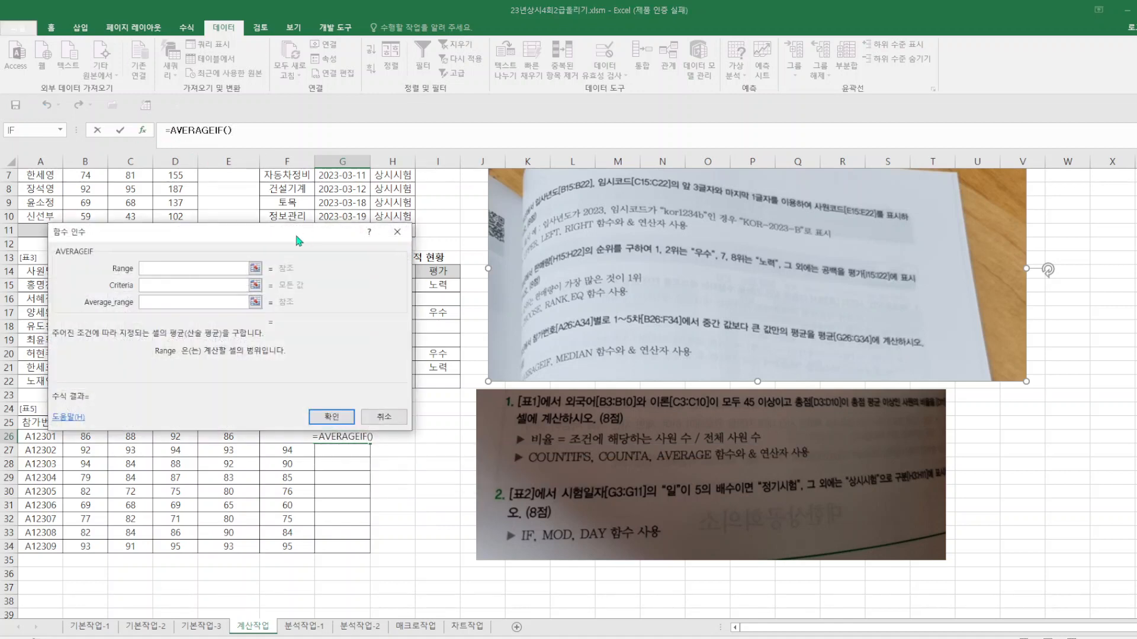
drag(294, 232, 605, 313)
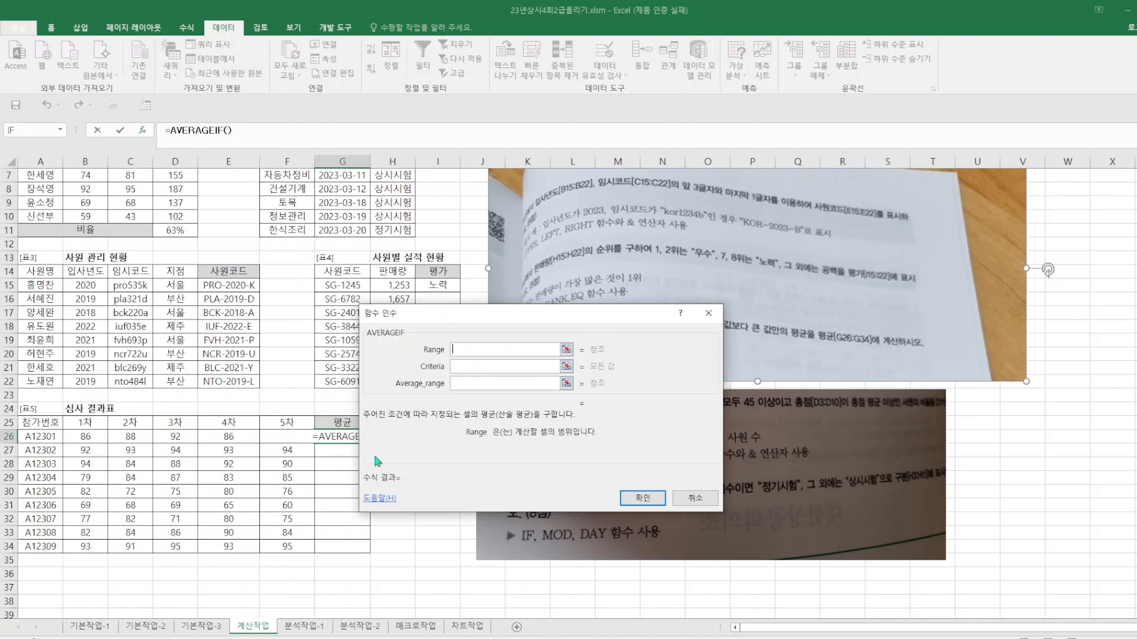
drag(603, 322, 700, 304)
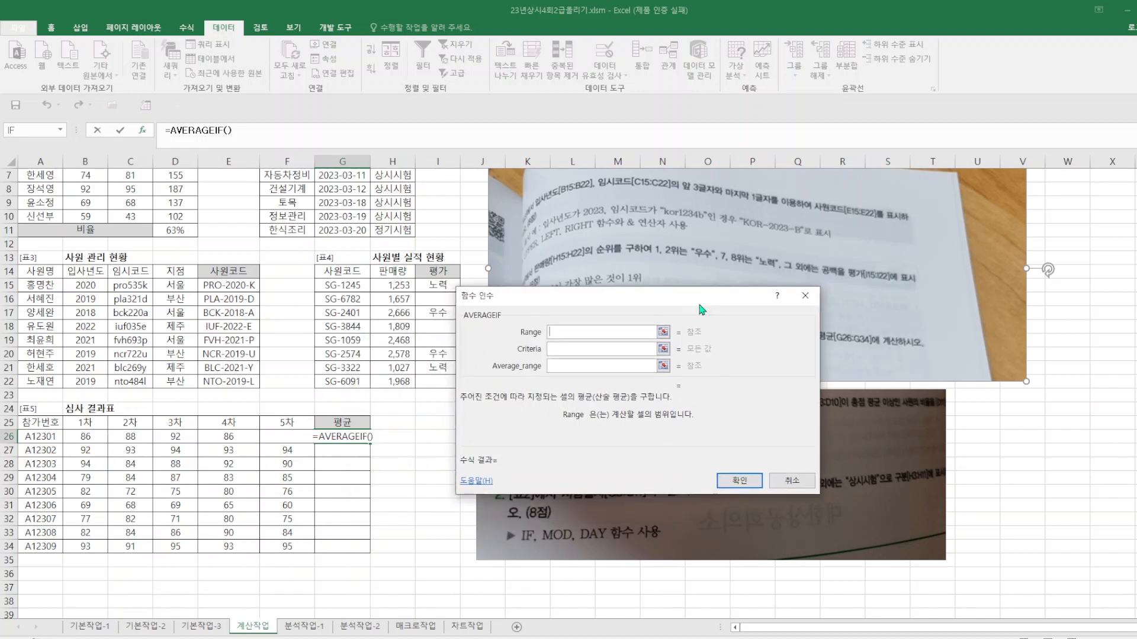
click(257, 131)
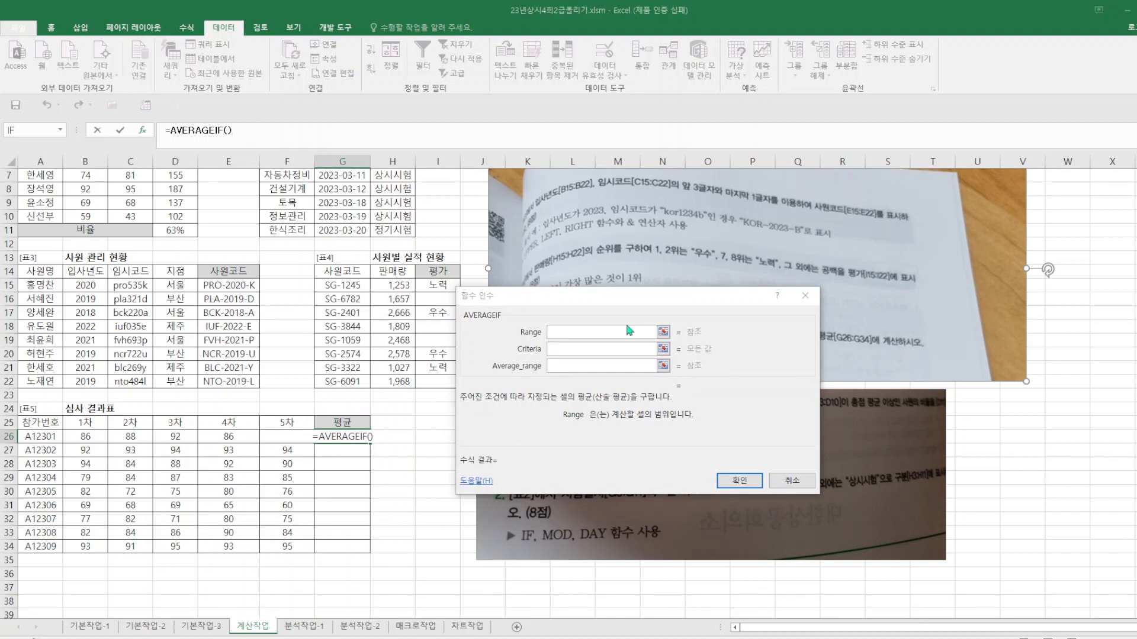
drag(84, 437, 300, 437)
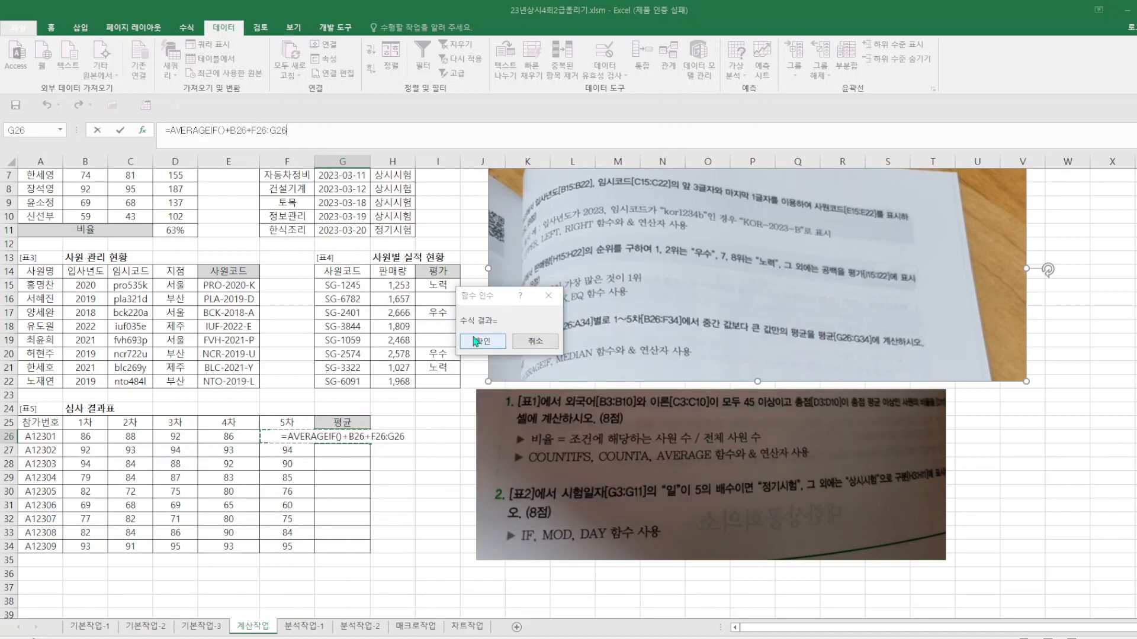
click(535, 341)
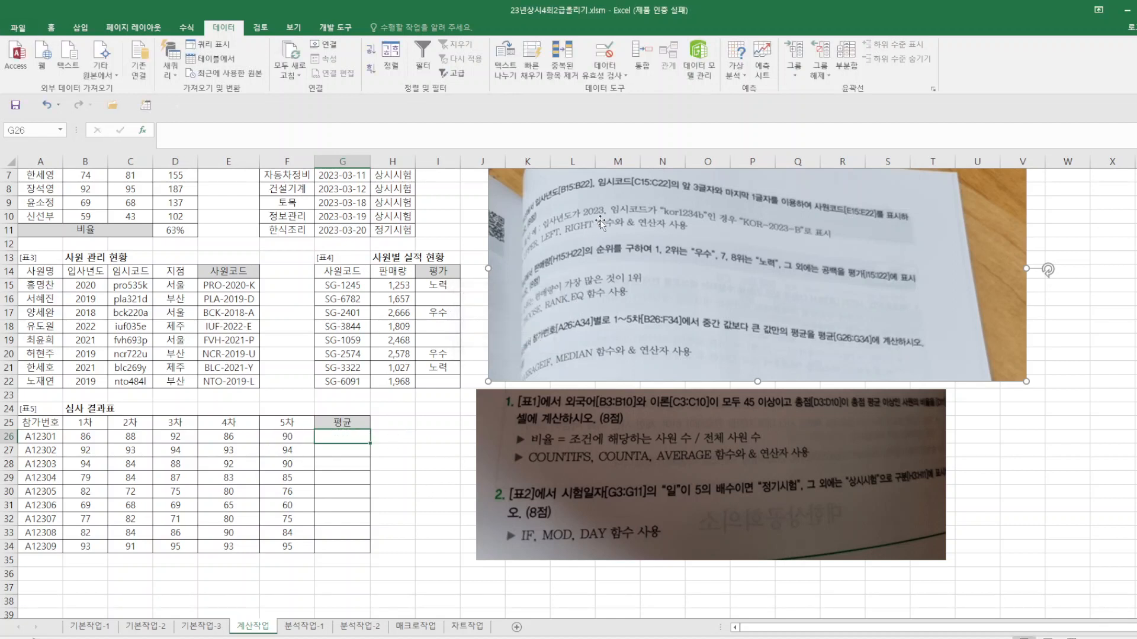
- Begin an AVERAGEIF formula in G26 with its function arguments and set the range to B26:F26
click(179, 130)
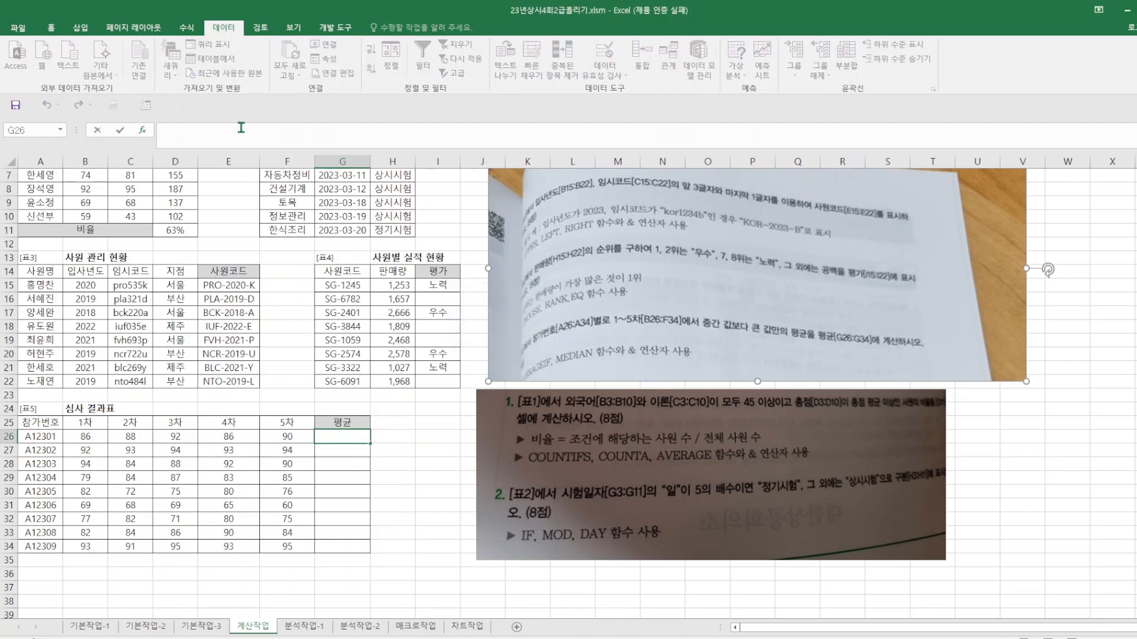
text(=AVER)
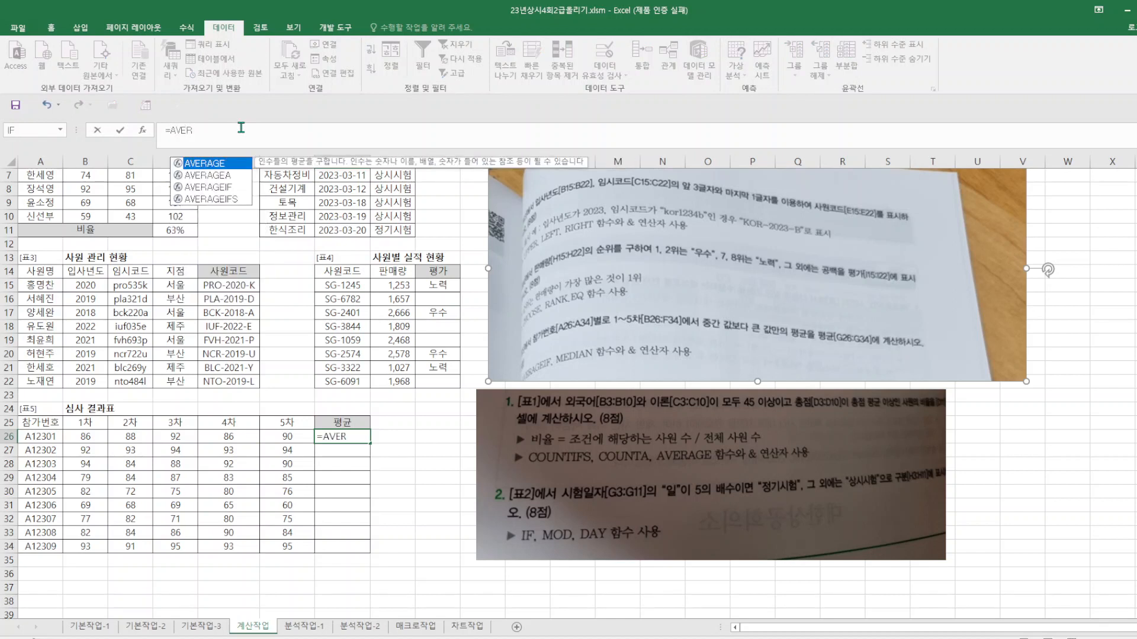
double_click(214, 188)
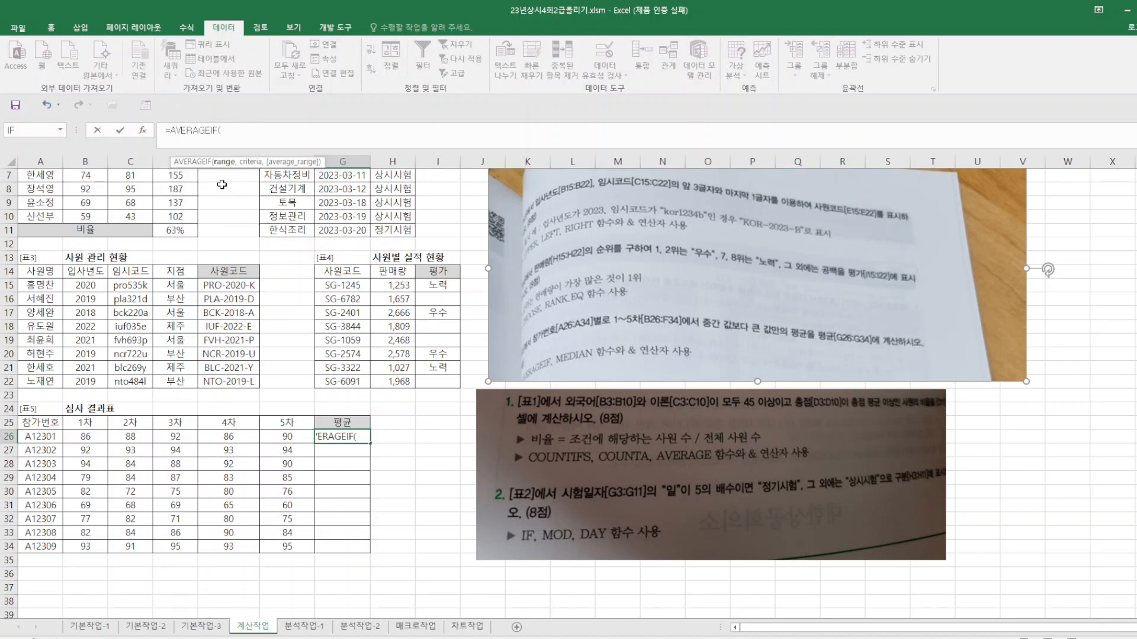
click(142, 130)
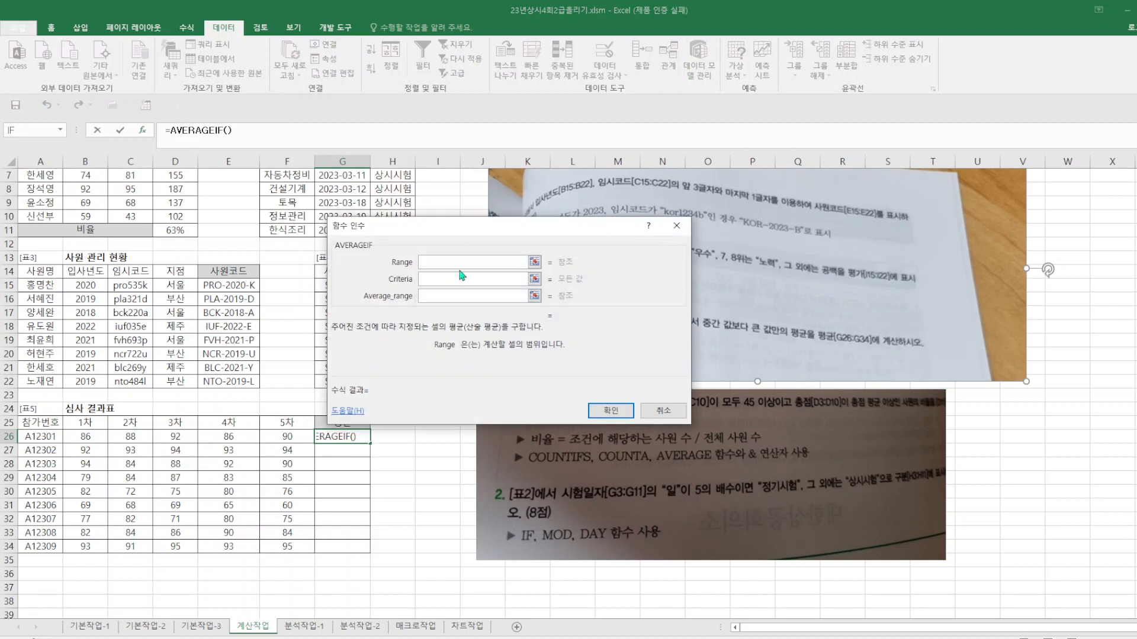
click(103, 439)
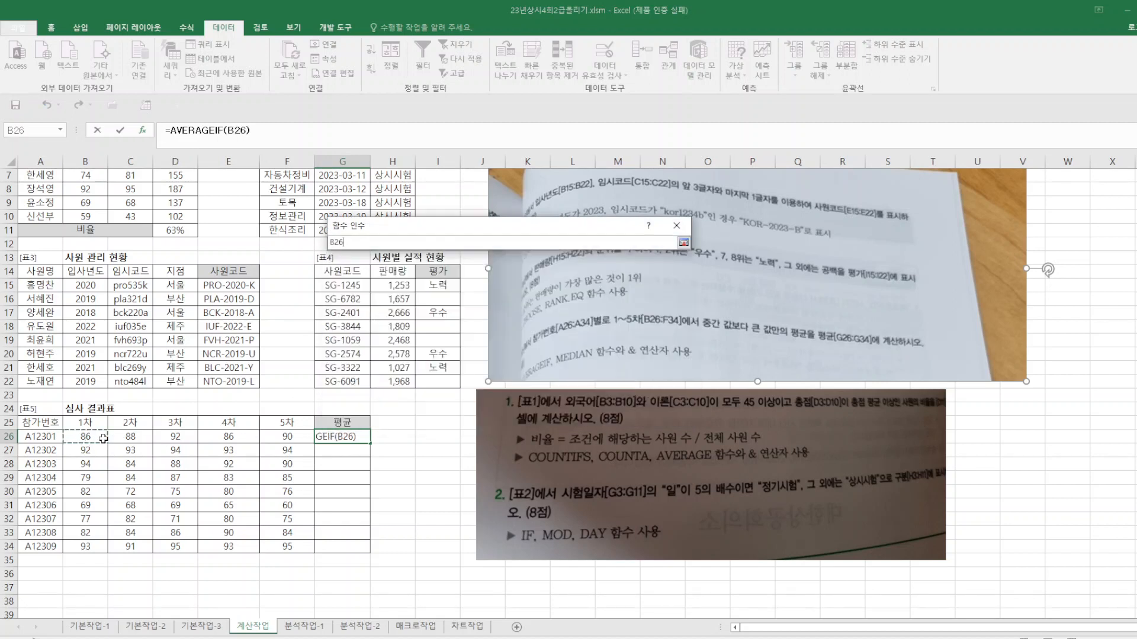
drag(103, 438, 285, 443)
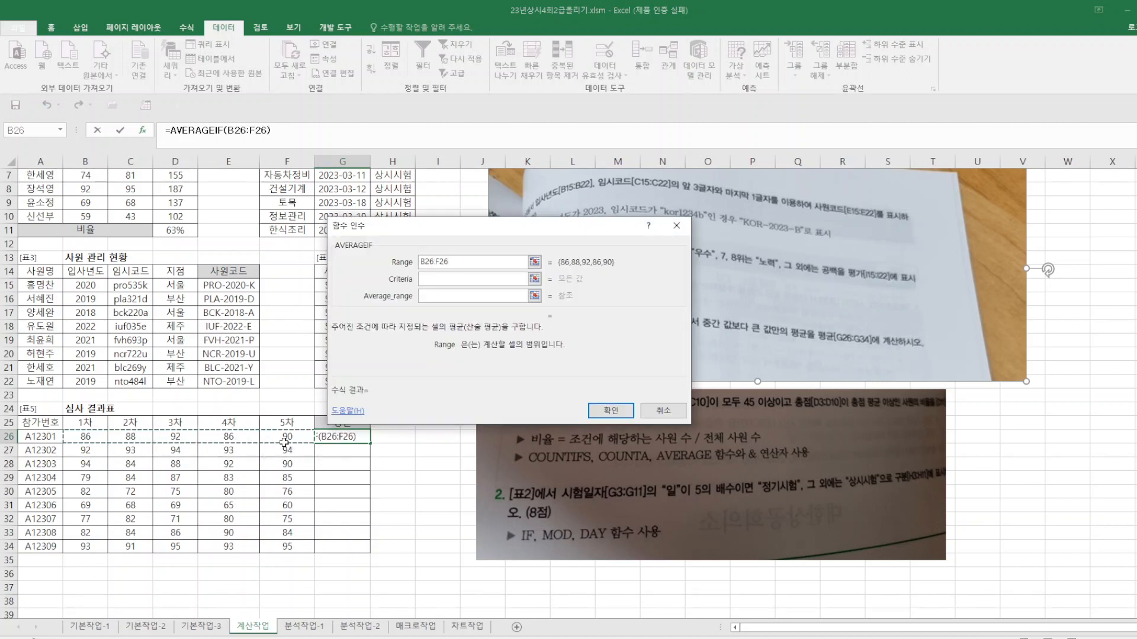
- Set the AVERAGEIF criteria in G26 to ">="&MEDIAN(B26:F26)
click(453, 282)
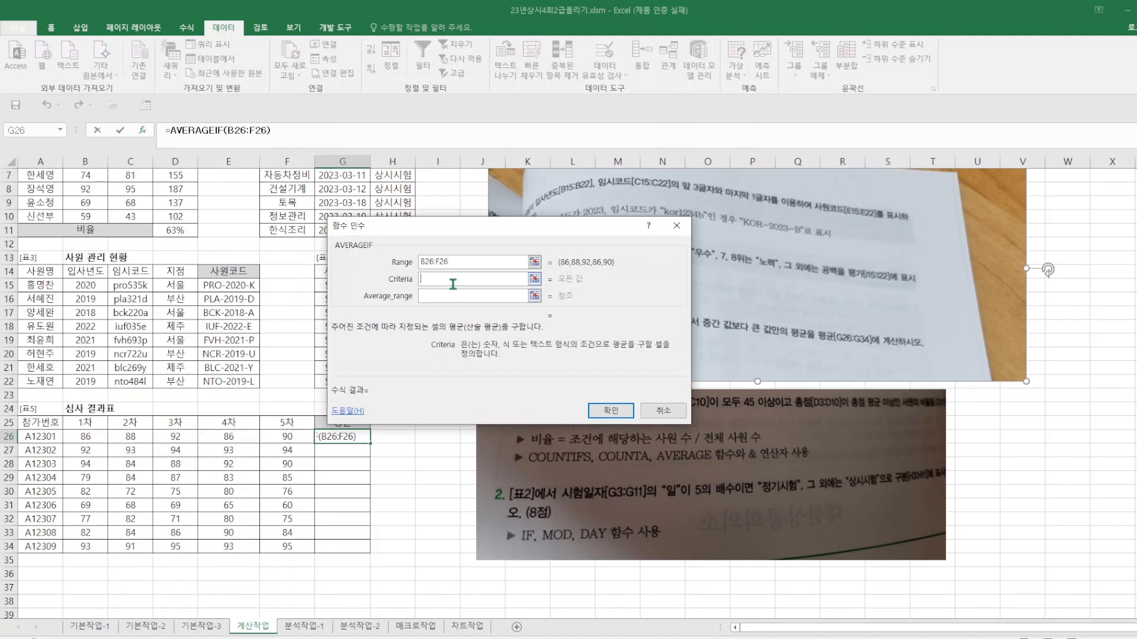
text(">=")
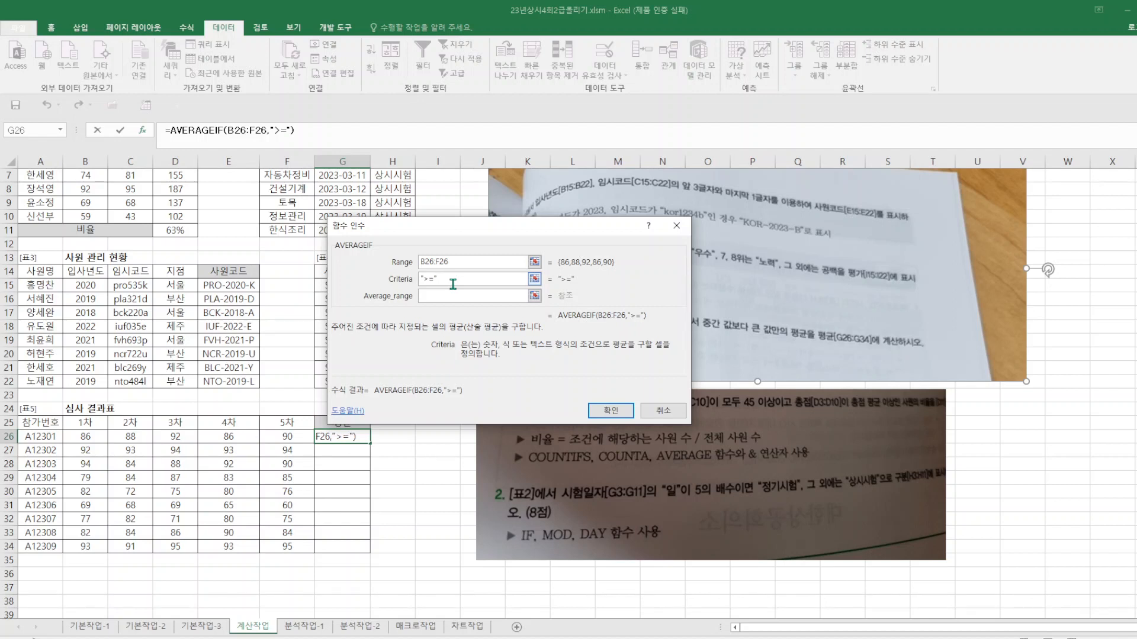
text(&)
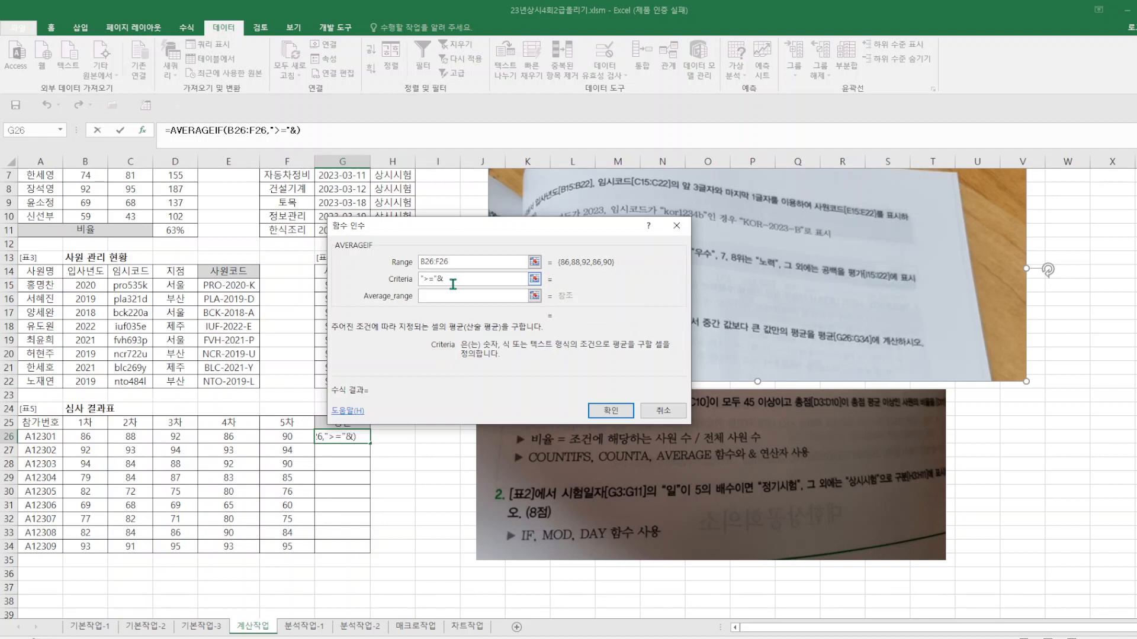
text(ME)
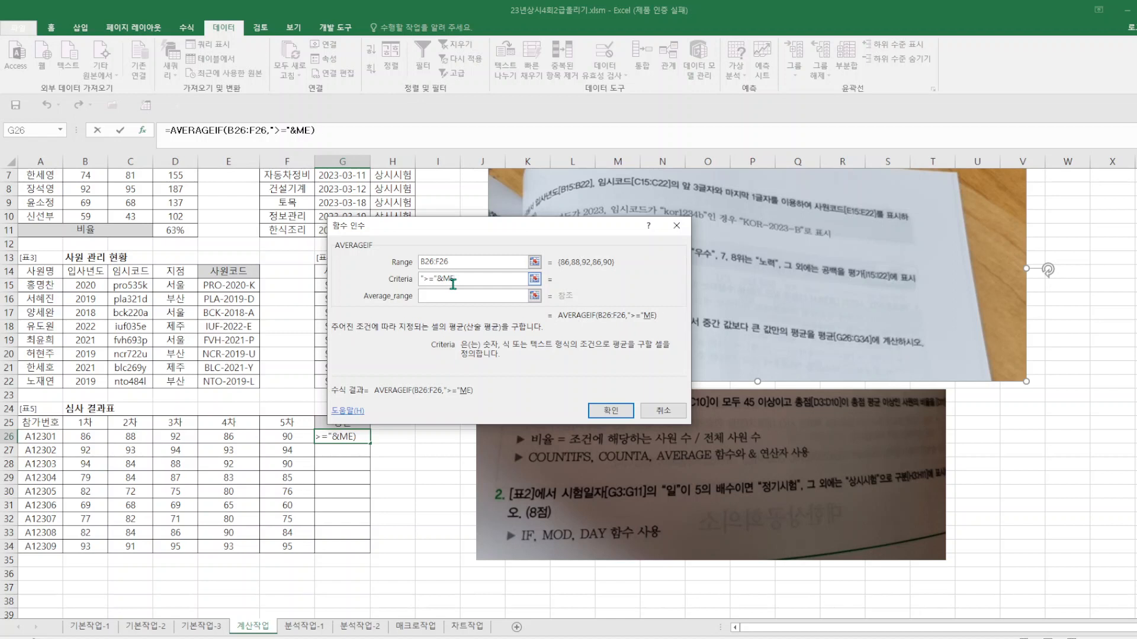
text(DIAN()
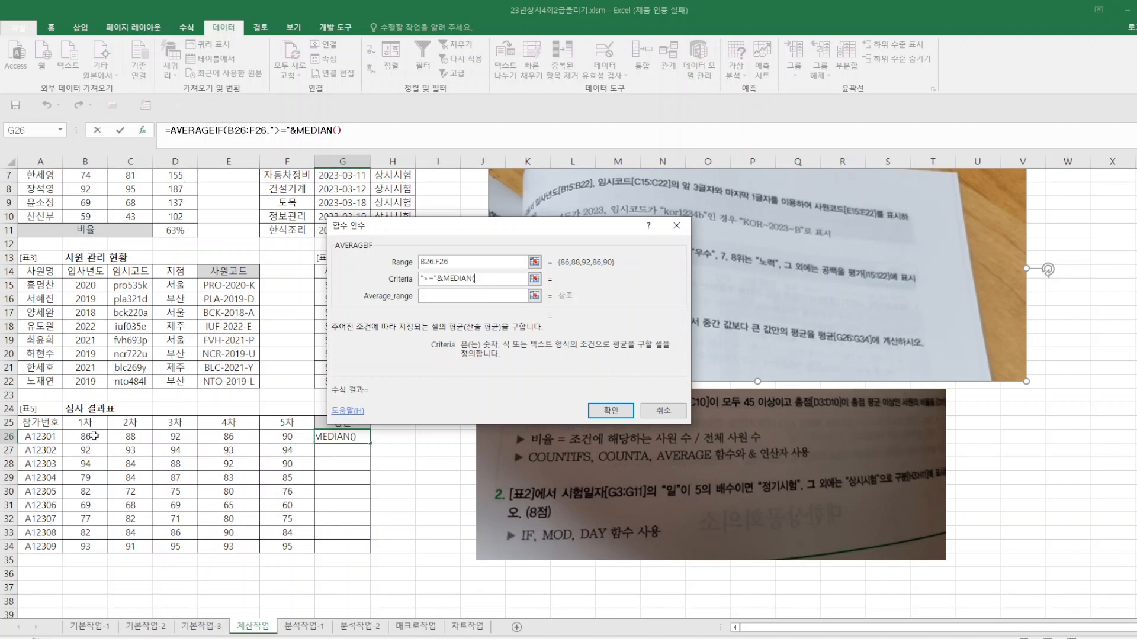
drag(84, 441, 278, 436)
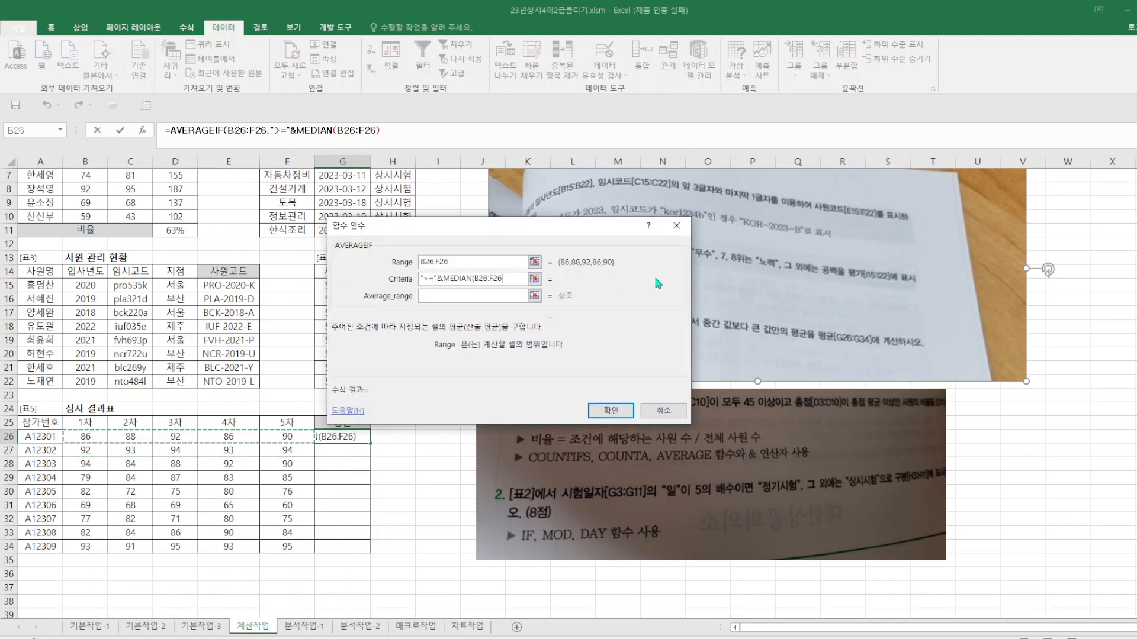
text())
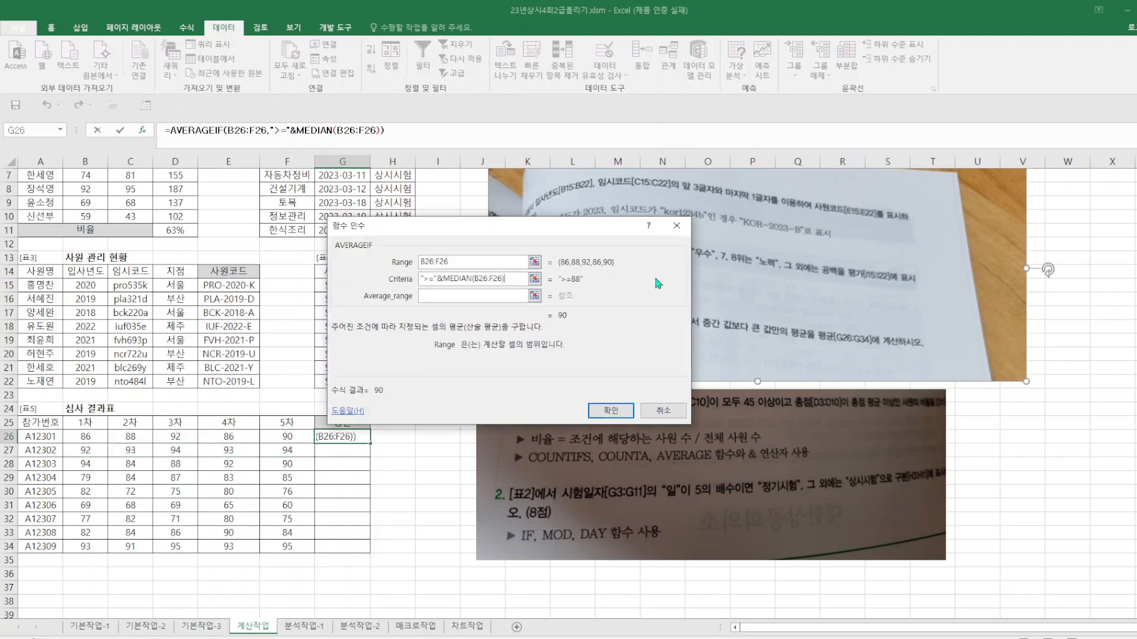
- Set the average range to B26:F26, enter the formula, and fill it from G26 down to G34
click(440, 299)
drag(86, 437, 287, 436)
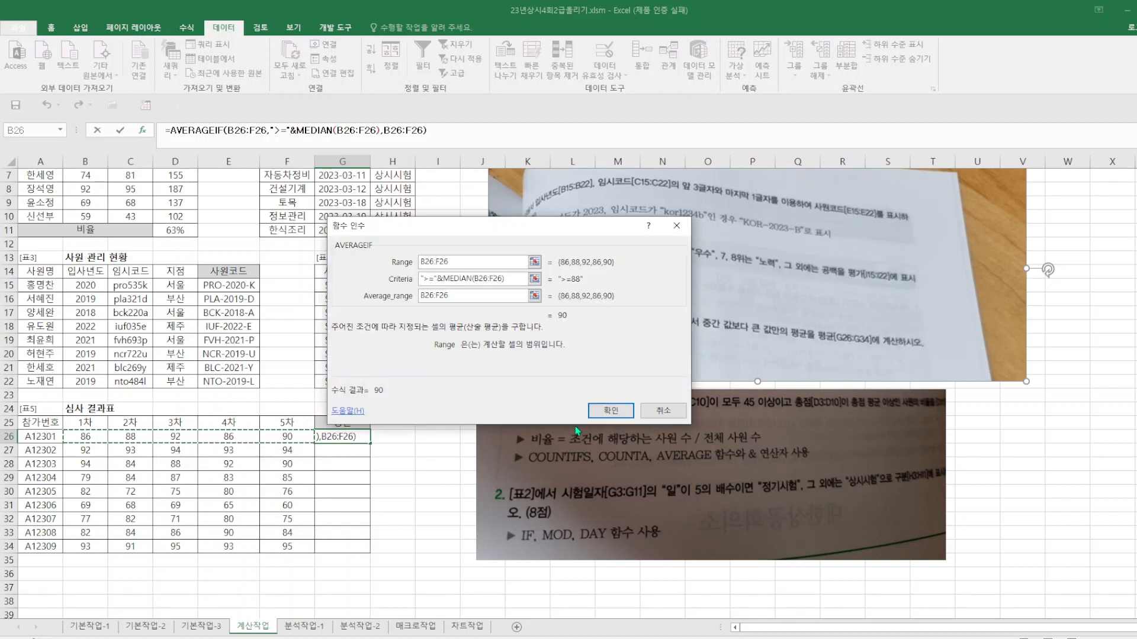
click(610, 410)
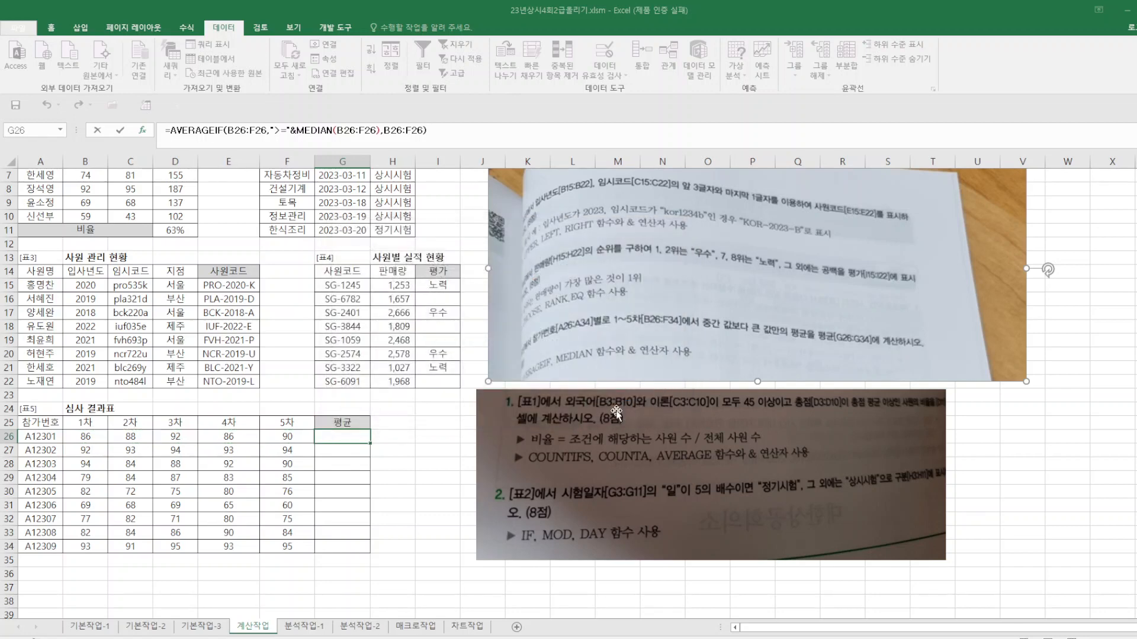
drag(370, 445, 370, 555)
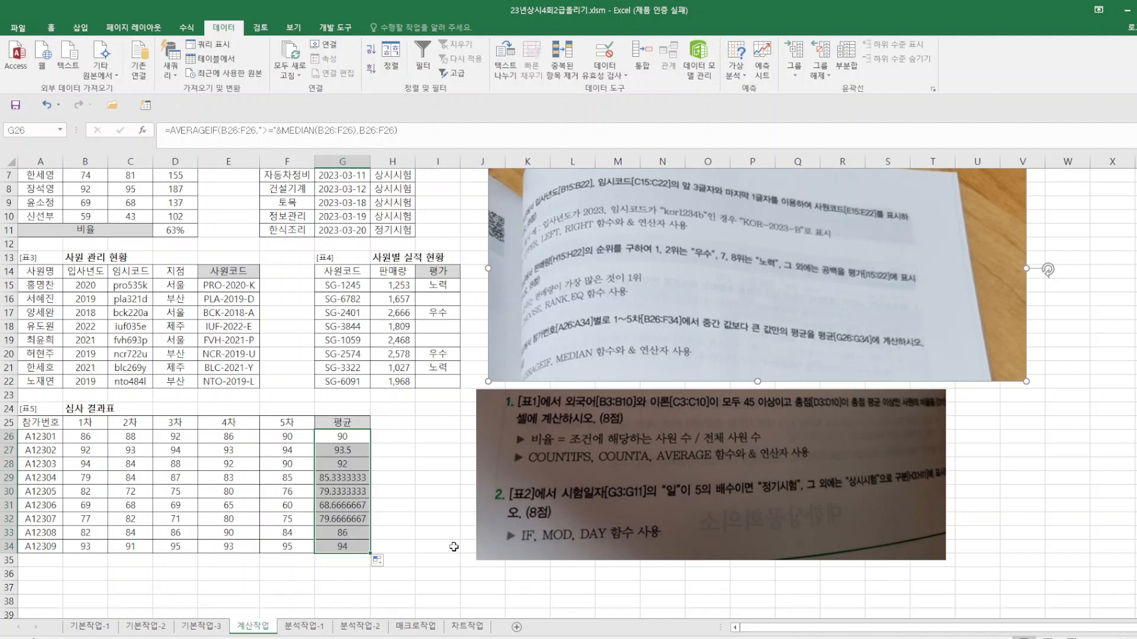
- Change the comparison operator in the G26 formula's criteria to ">" and enter the formula
click(349, 437)
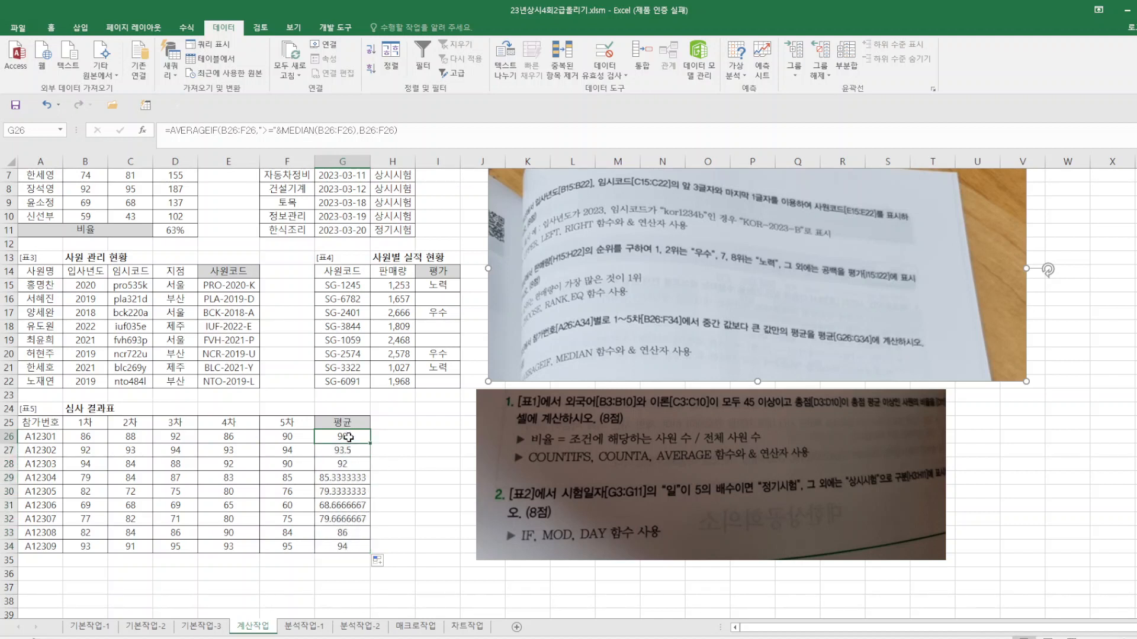
click(270, 132)
text(=)
click(273, 131)
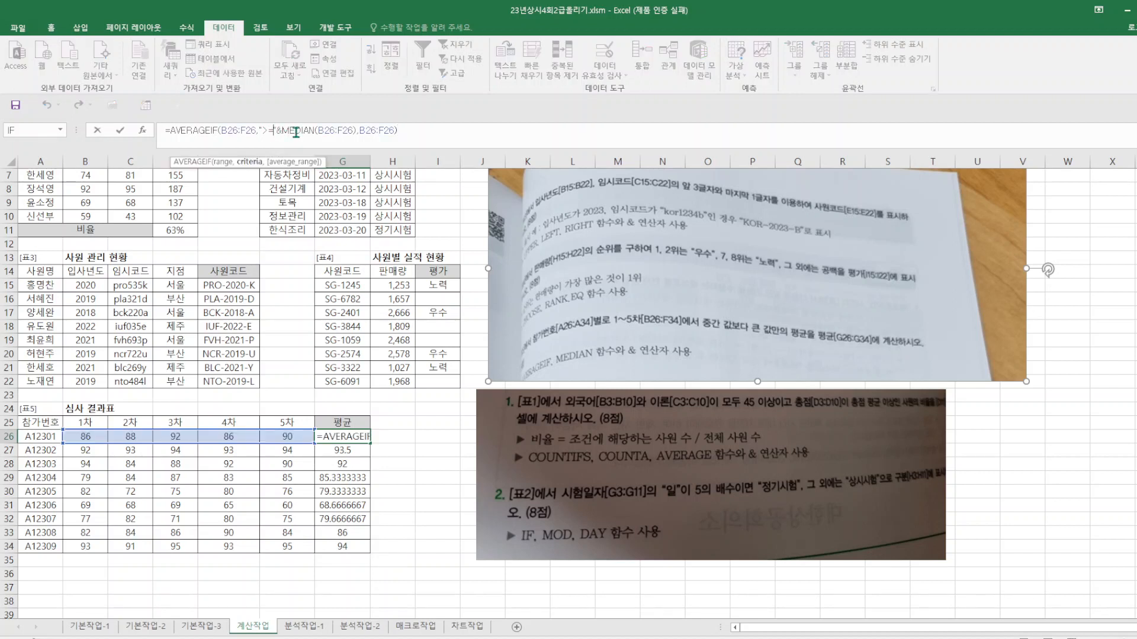
key(BackSpace)
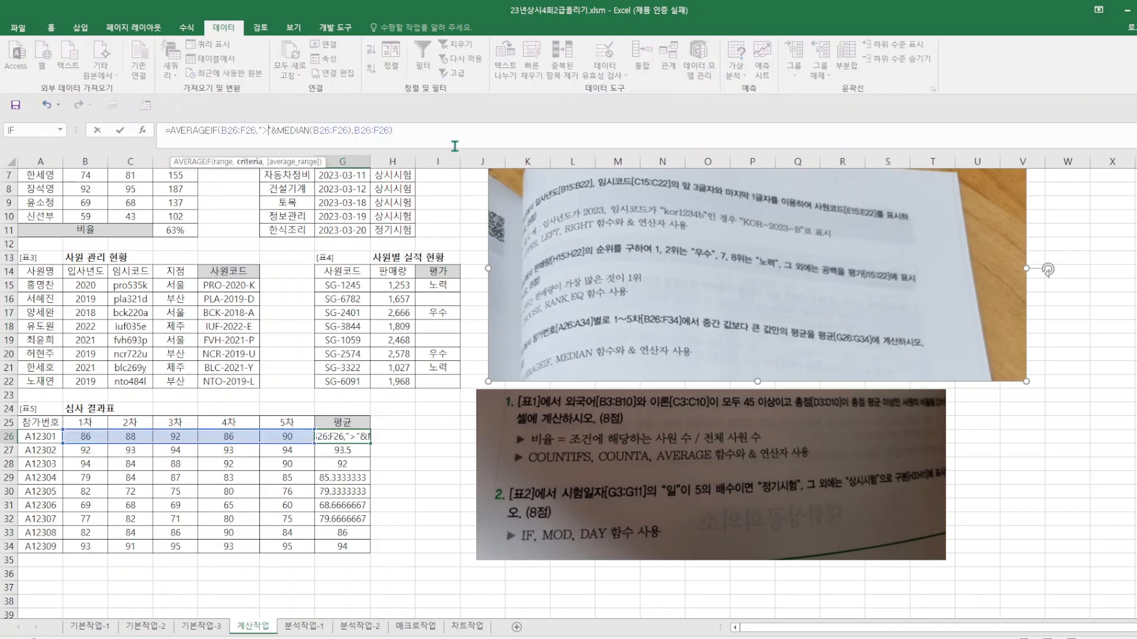
click(413, 131)
key(Return)
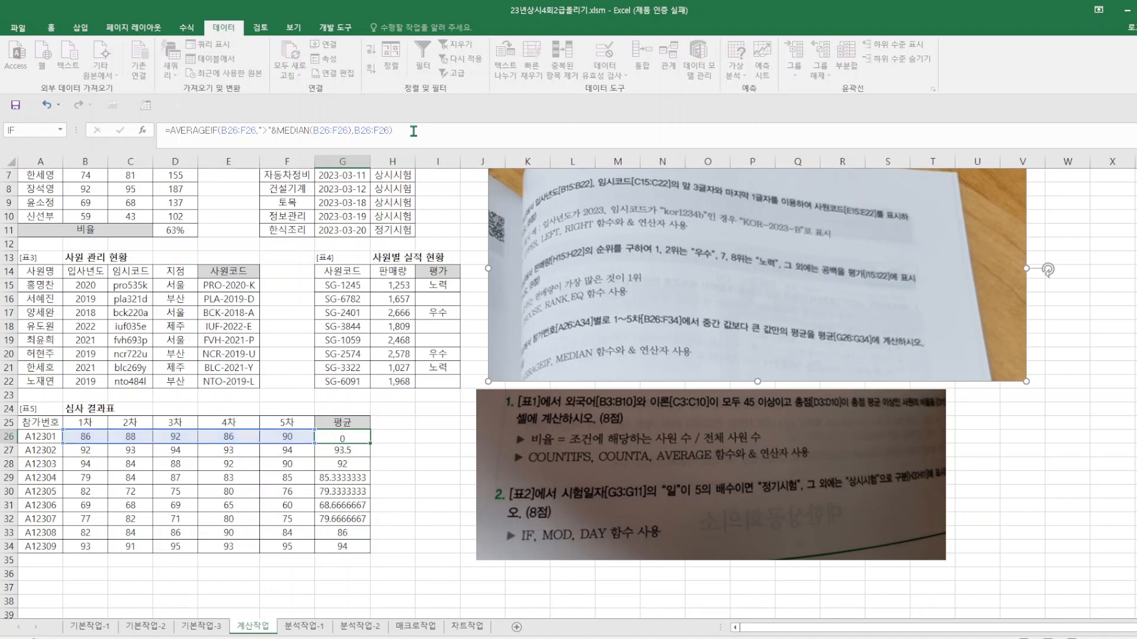
- Fill the corrected G26 formula down to G34 and save the workbook
click(346, 435)
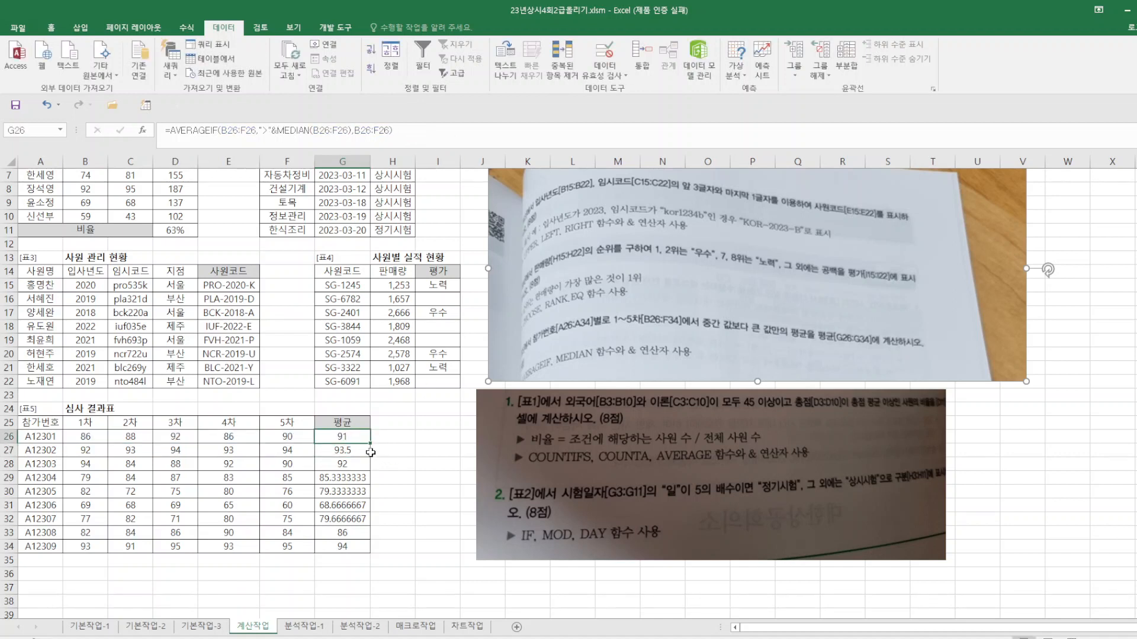
drag(368, 463, 371, 555)
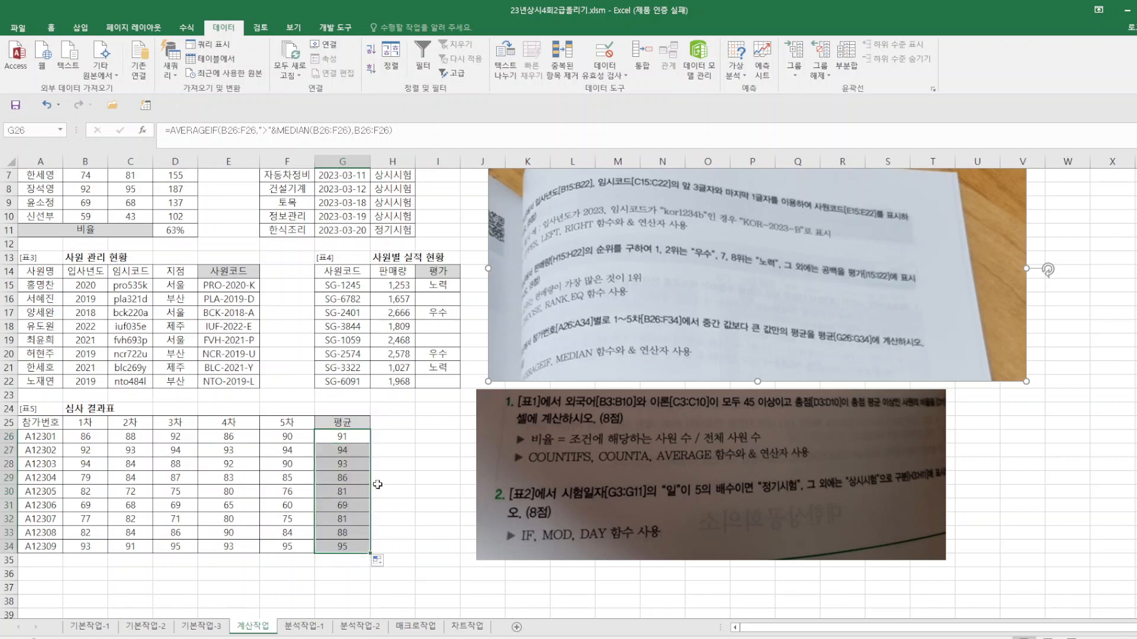
click(349, 438)
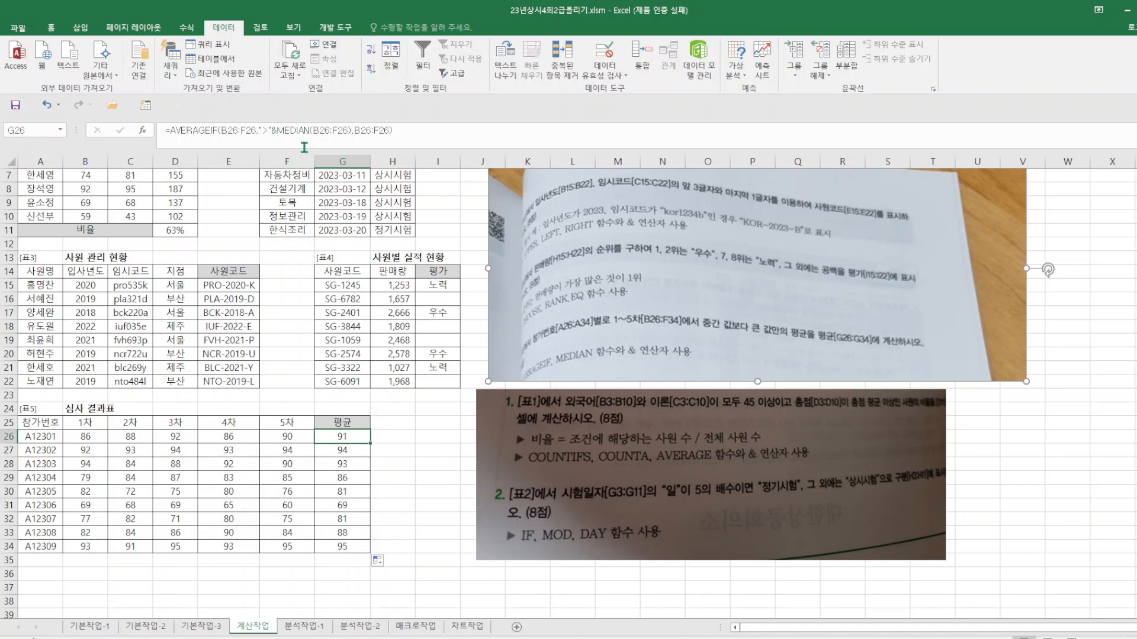
click(430, 486)
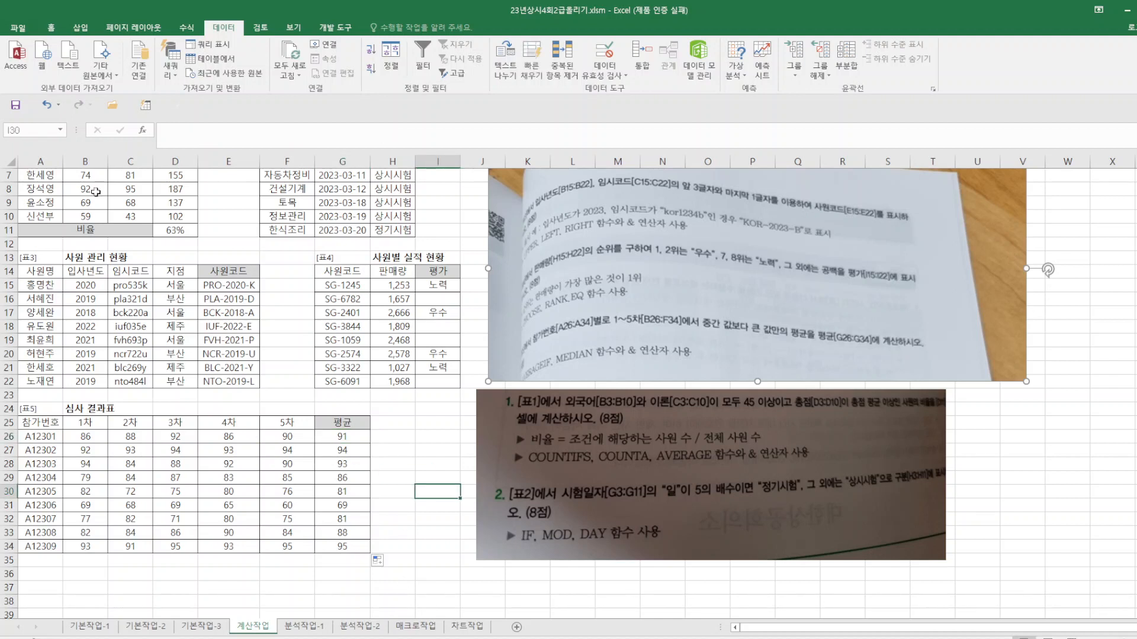
click(17, 110)
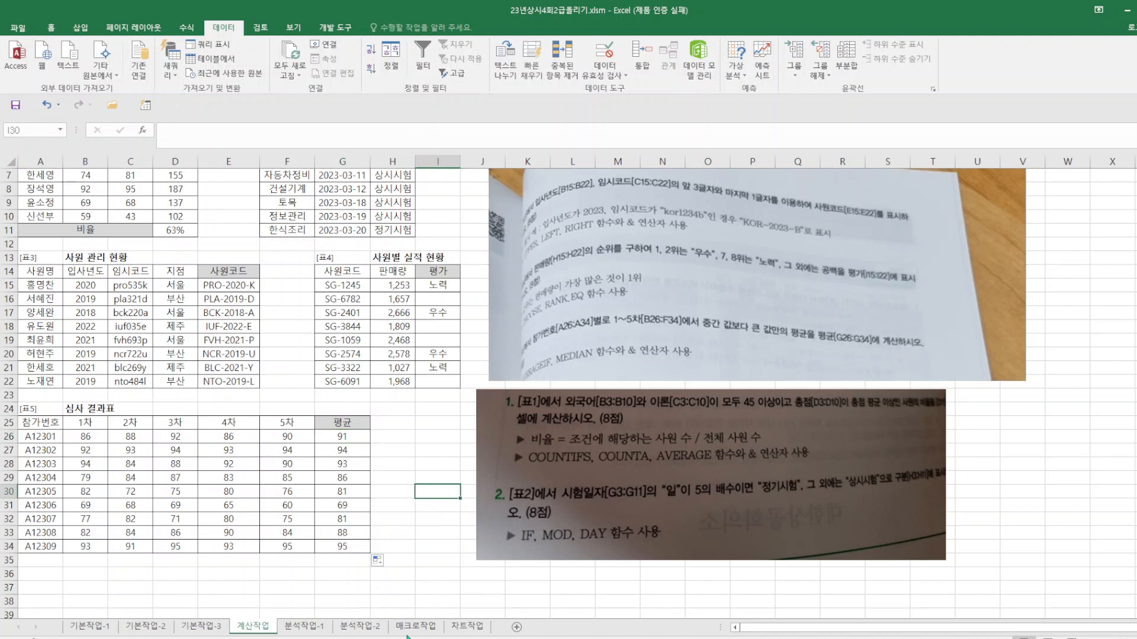
- Open the 분석작업-1 sheet and widen its problem photo to about 21.6 by 22.1 cm
click(304, 626)
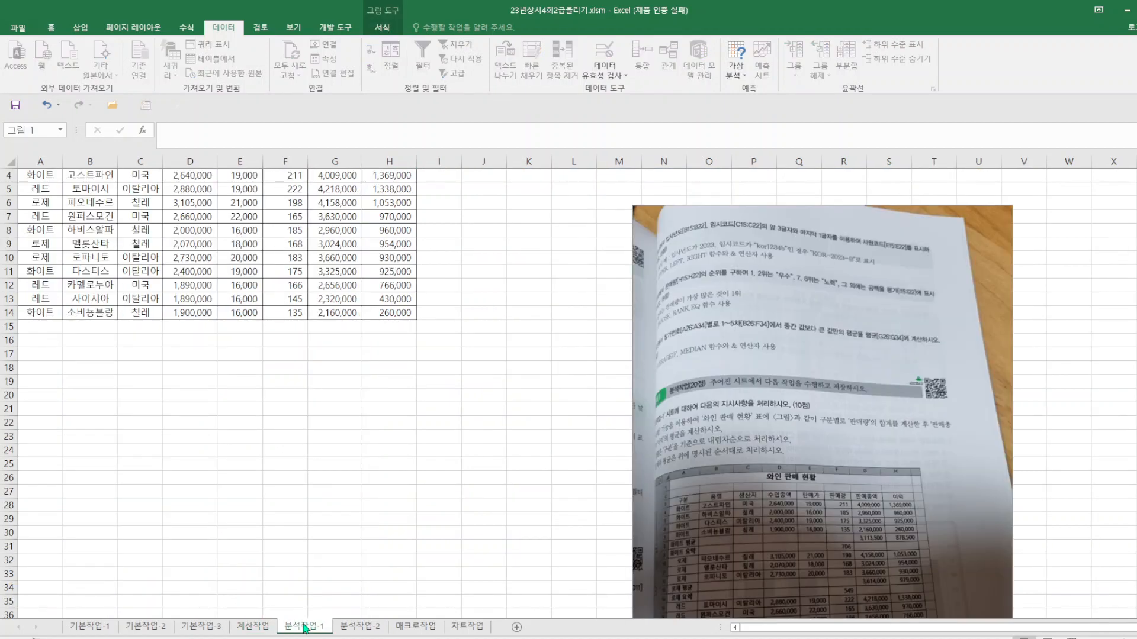
drag(839, 414, 836, 415)
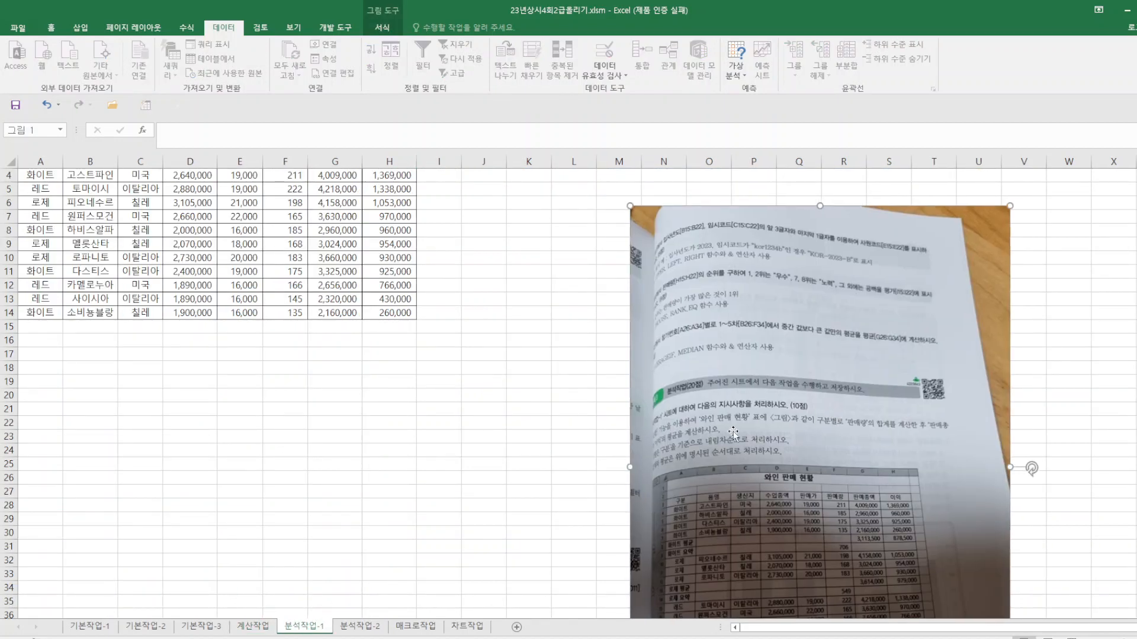
drag(629, 467, 500, 468)
click(391, 28)
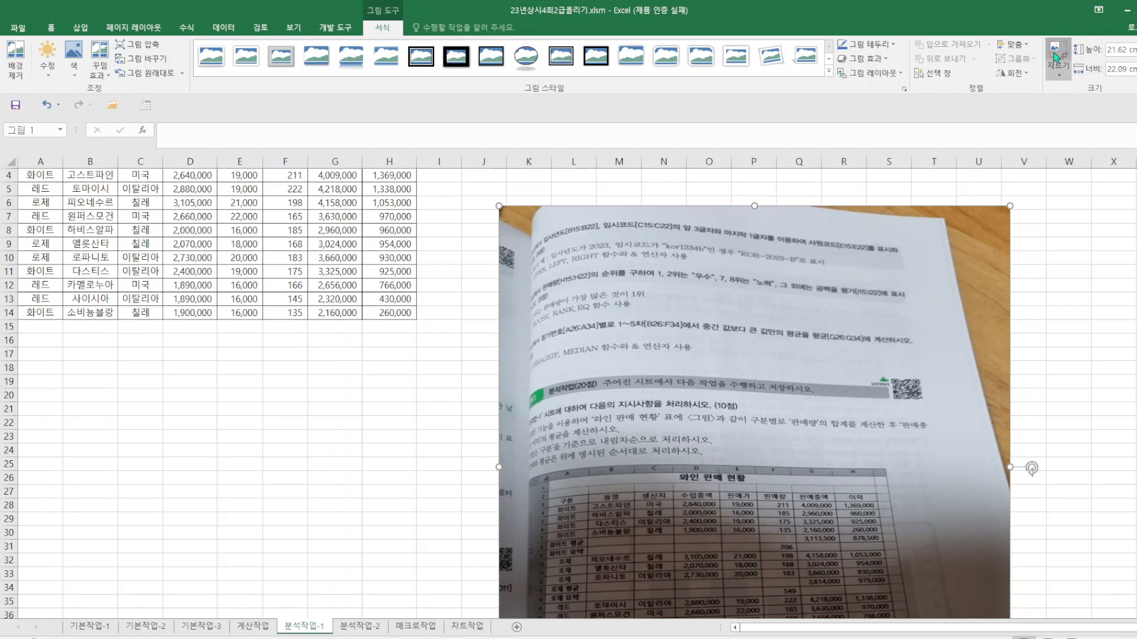
click(1058, 77)
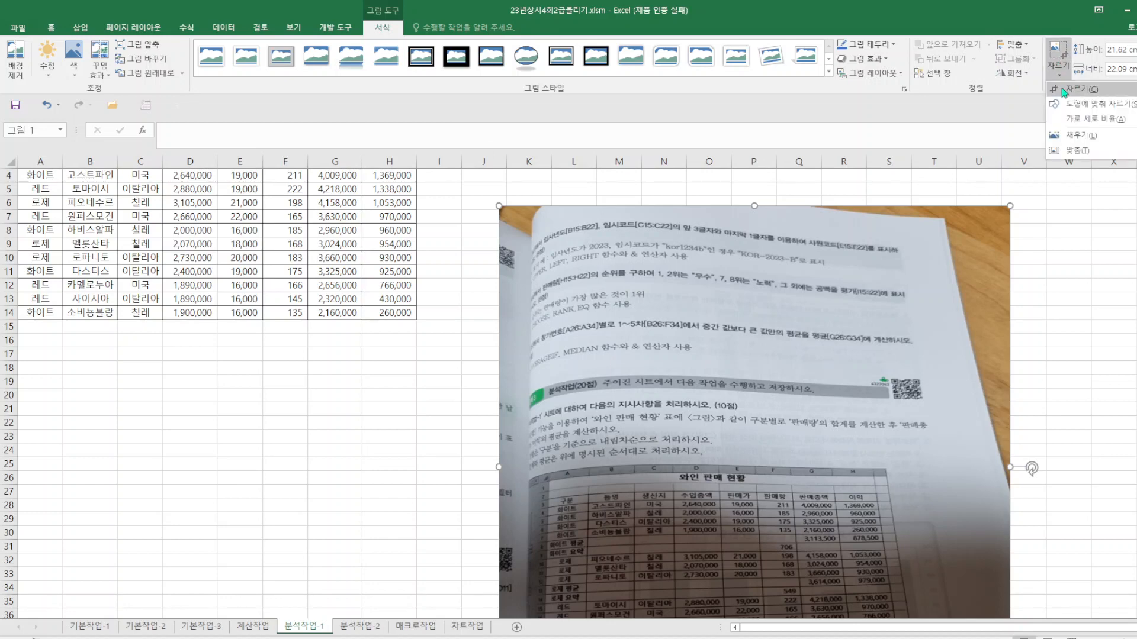
click(1062, 90)
click(1101, 391)
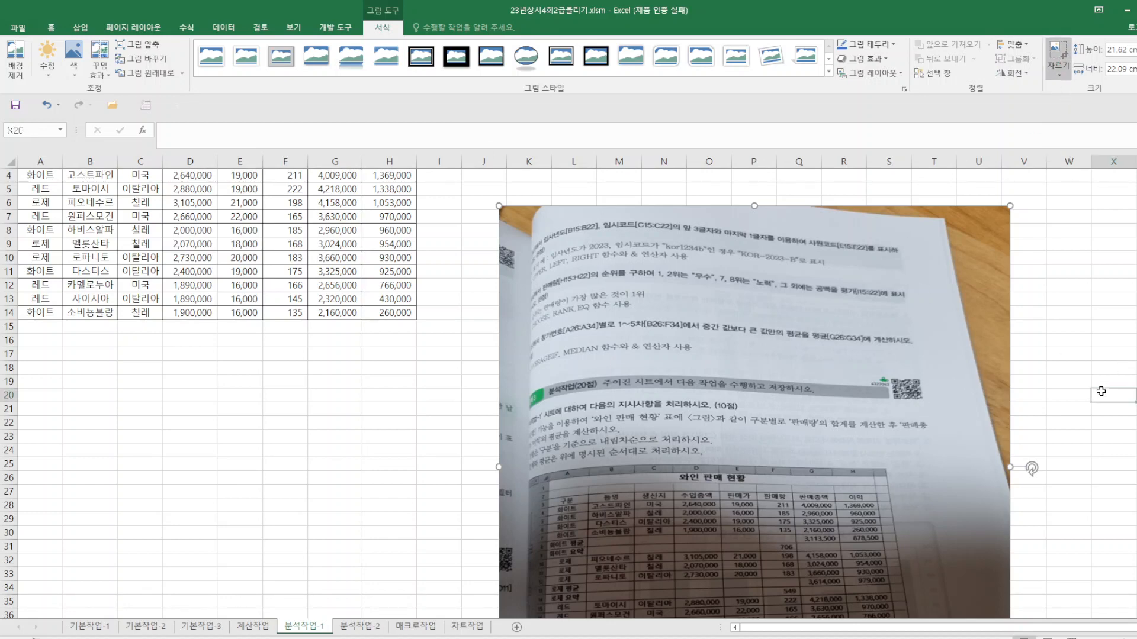
click(758, 375)
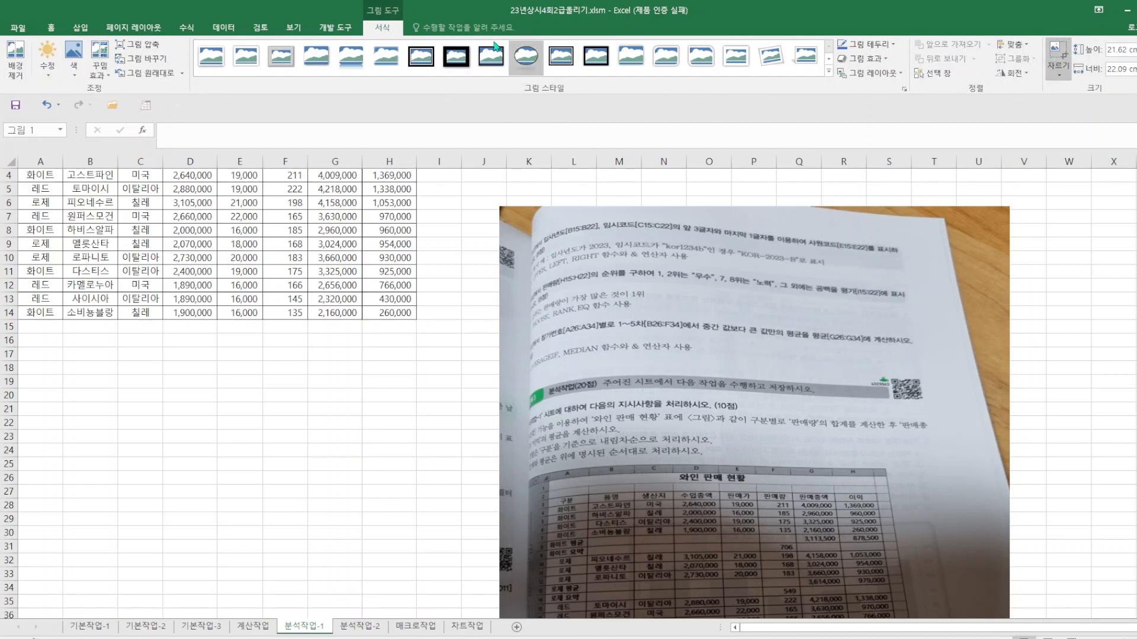
click(664, 244)
click(711, 290)
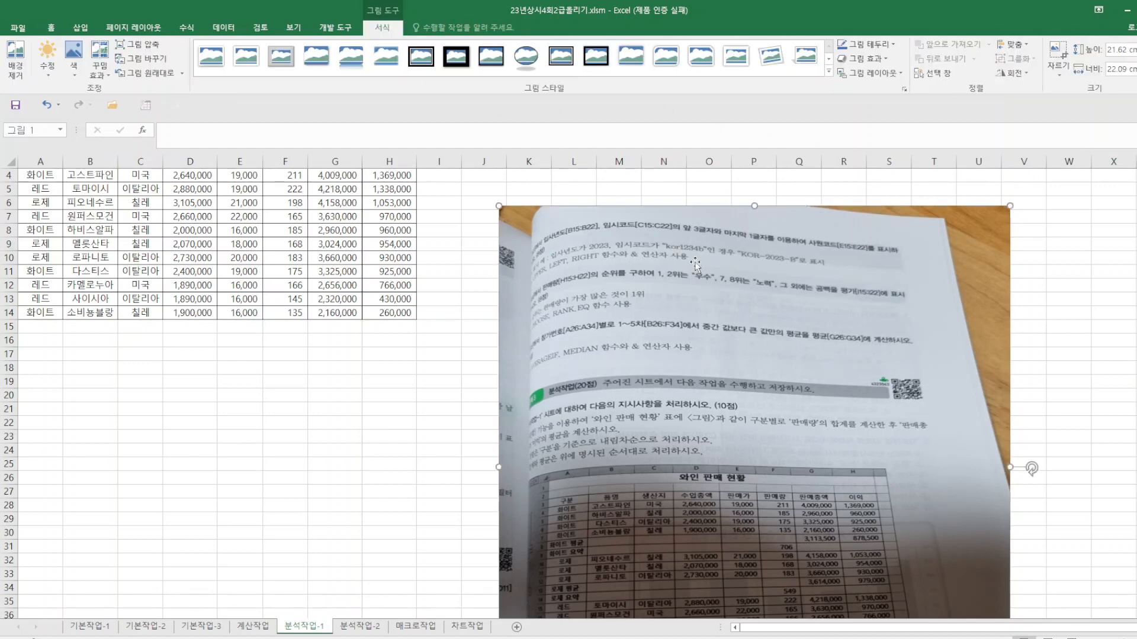
- Crop the problem photo on 분석작업-1 to about 20.2 by 14.4 cm, trimming the questions above the subtotal task and the photo's outer edge
click(1057, 54)
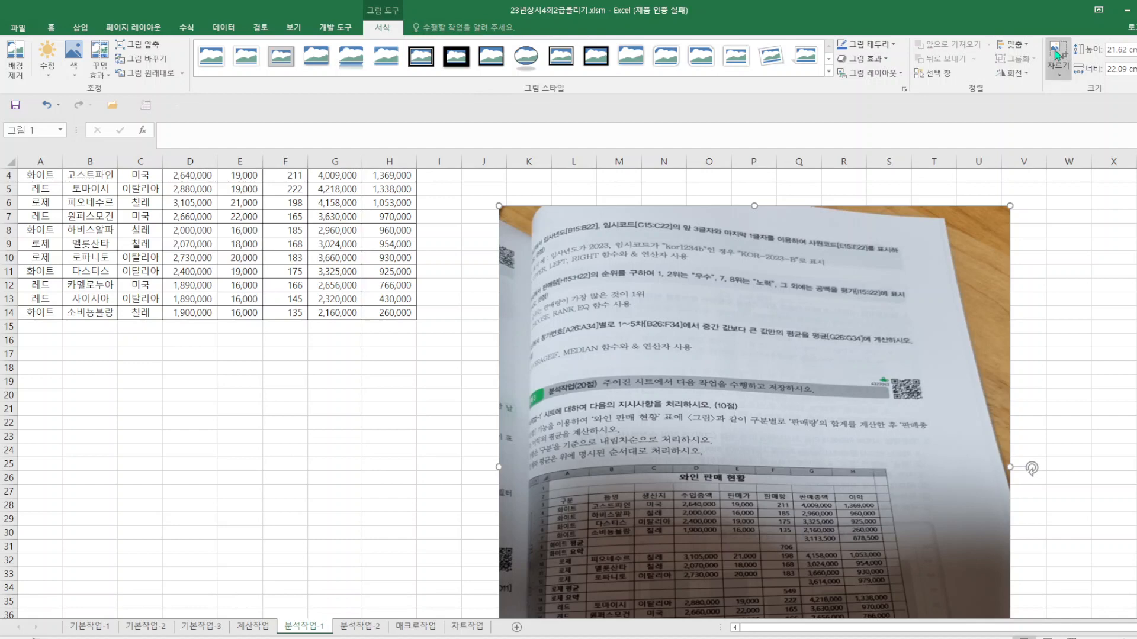
scroll(962, 236, down, 13)
scroll(961, 237, up, 6)
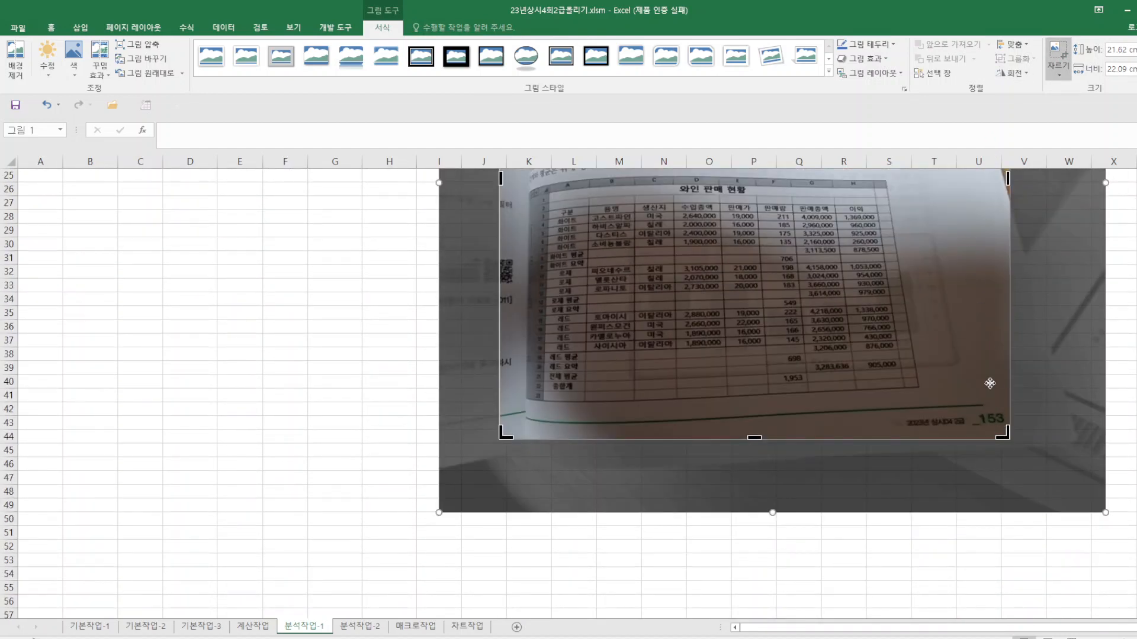
scroll(990, 381, up, 7)
drag(1002, 210, 974, 391)
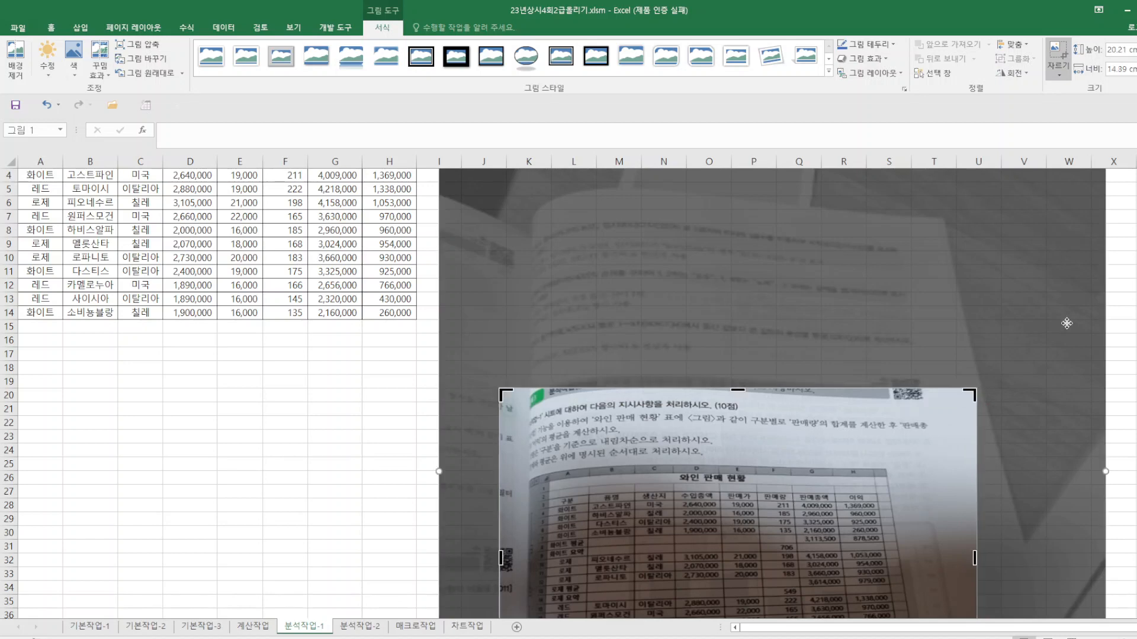
click(285, 477)
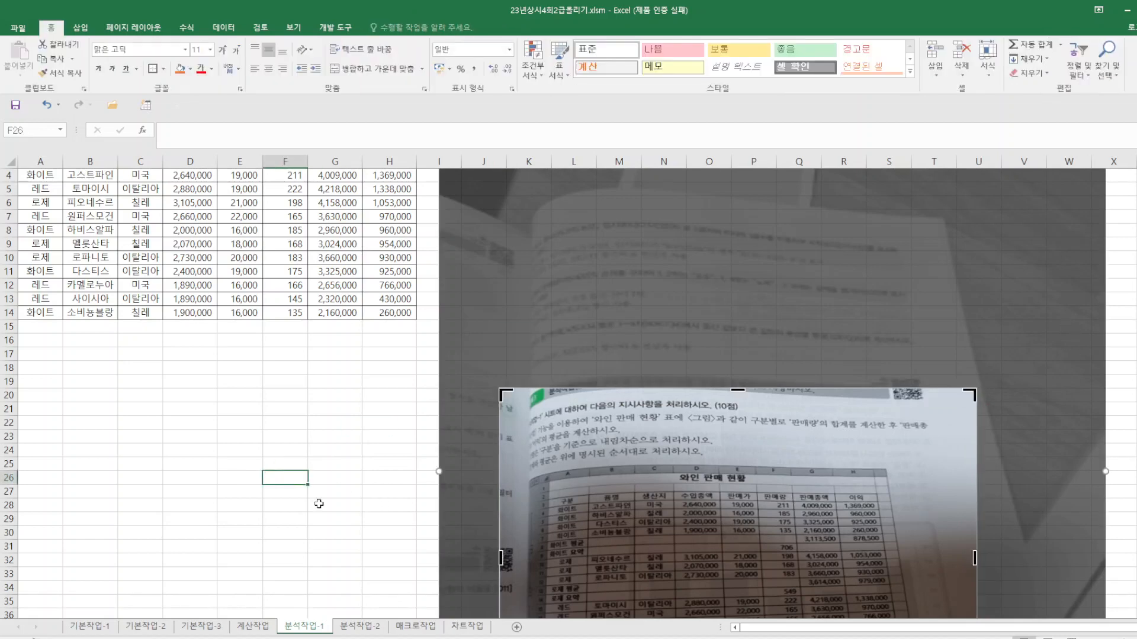
click(202, 523)
click(1135, 339)
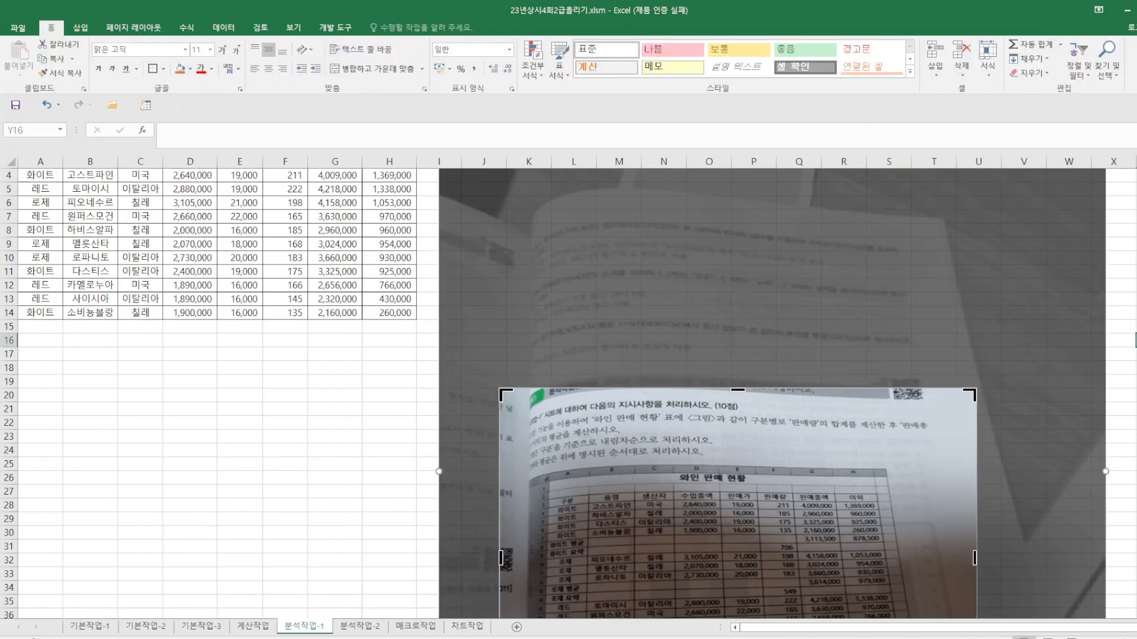
- Move the cropped problem photo up beside the 와인 판매 현황 table and stretch it taller
drag(733, 507, 721, 309)
drag(725, 535, 727, 591)
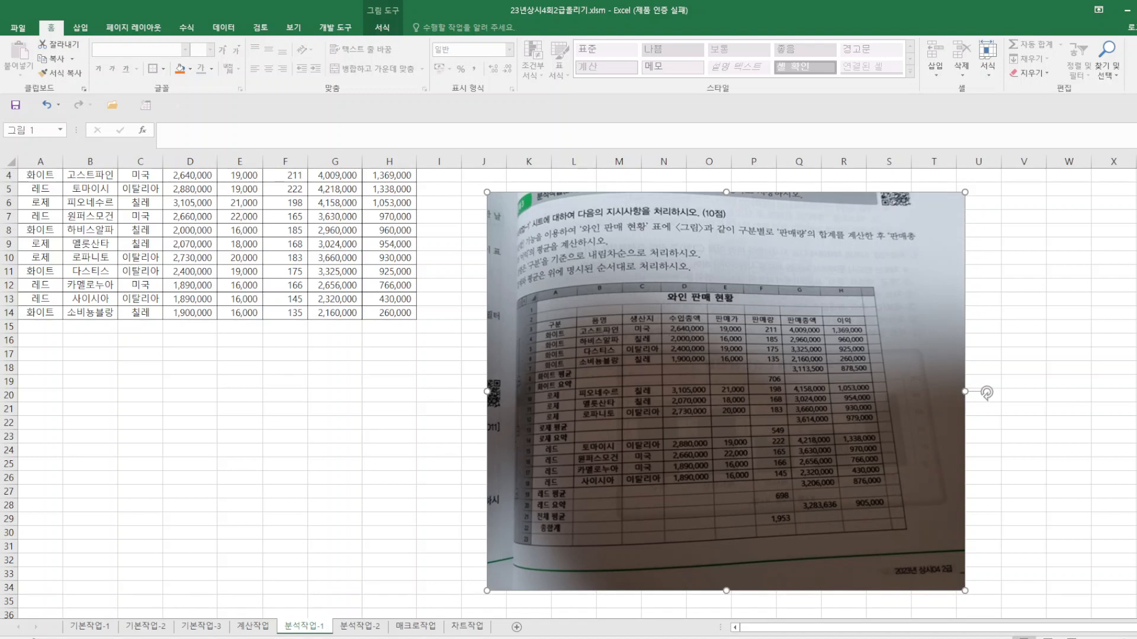
scroll(851, 433, up, 1)
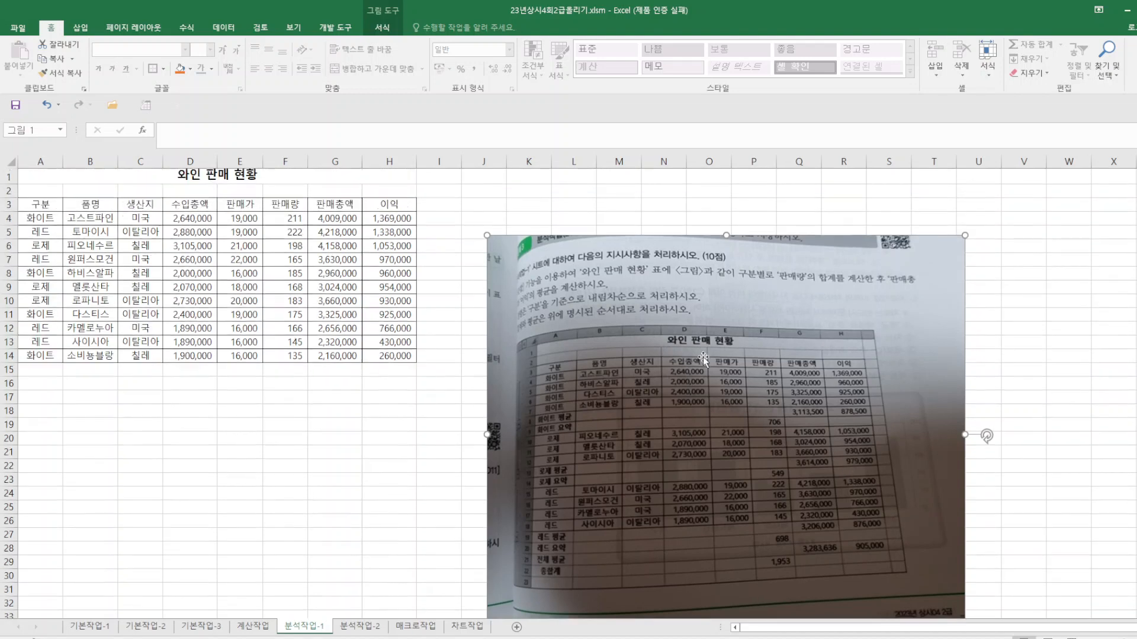
drag(647, 342, 652, 307)
- Sort the 와인 판매 현황 table by 구분 in descending order
click(47, 209)
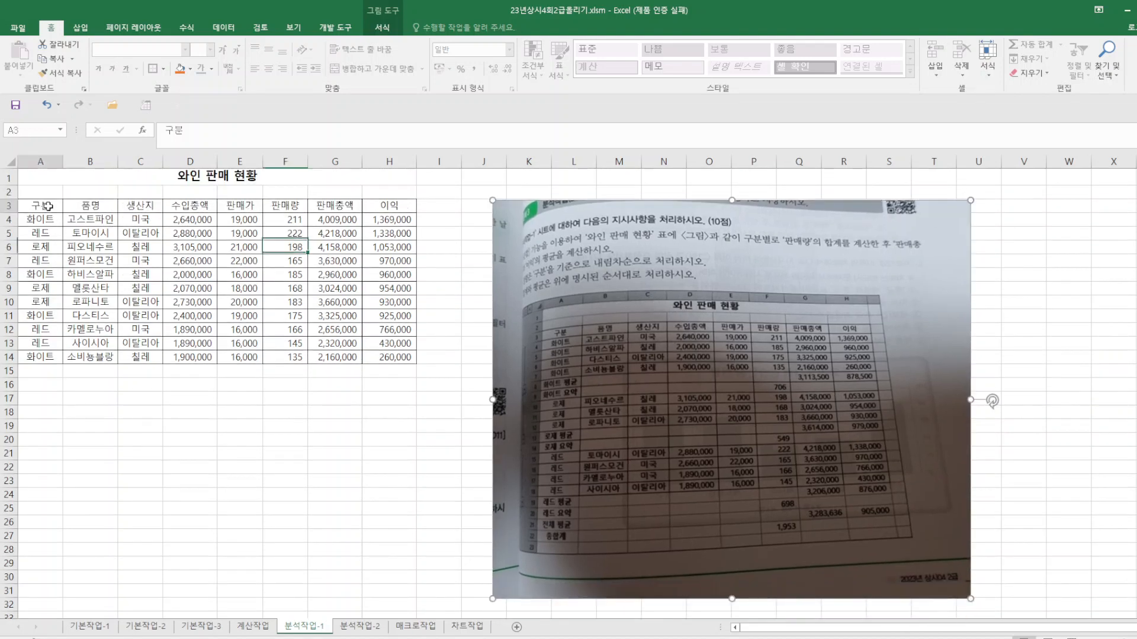
click(224, 28)
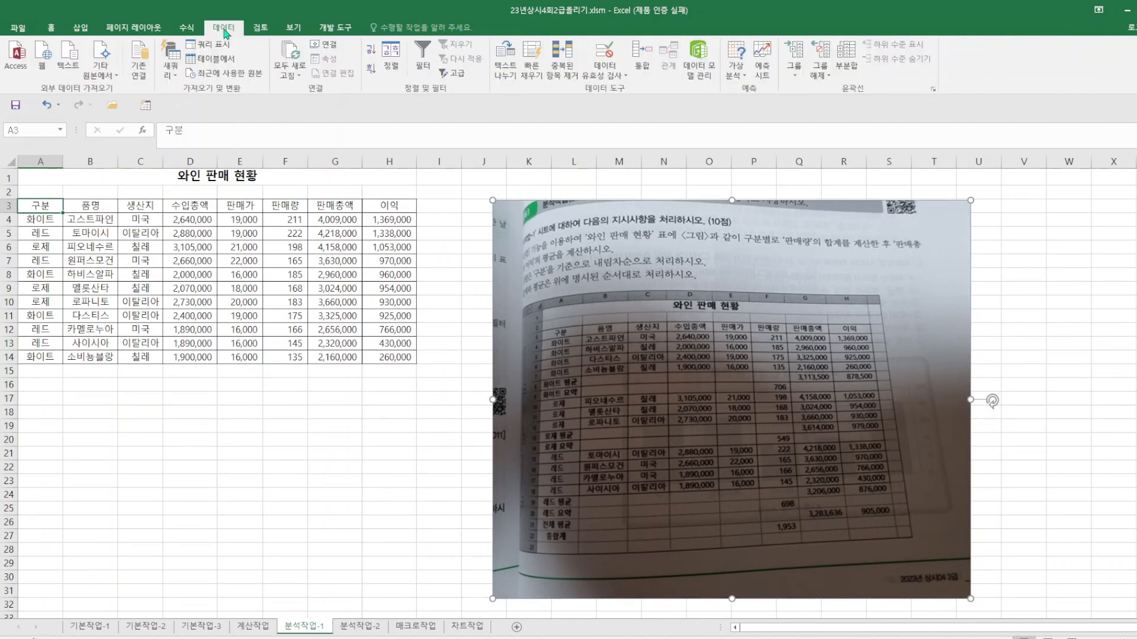
click(371, 70)
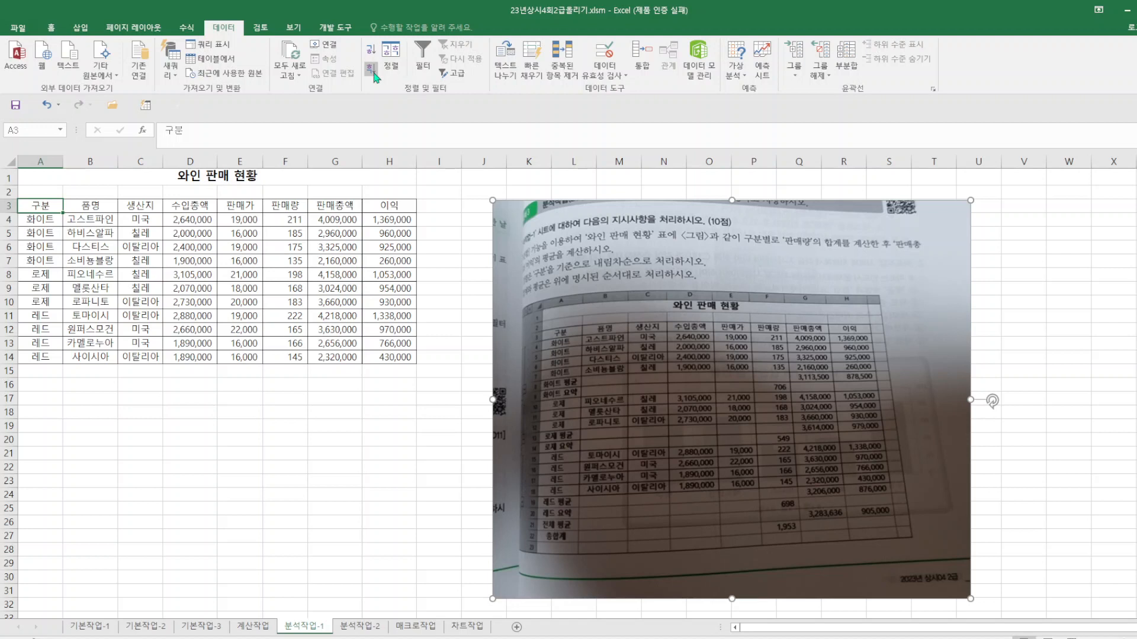
- Add a subtotal to the table that groups by 구분 and calculates 합계 for 판매량 only
click(842, 55)
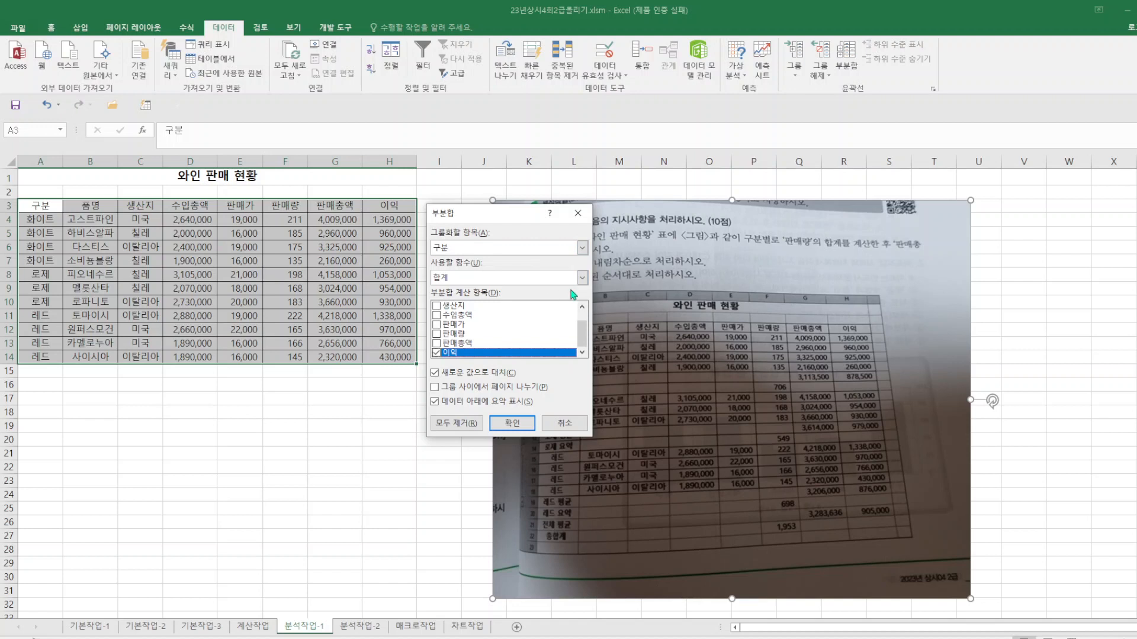
click(437, 353)
click(437, 334)
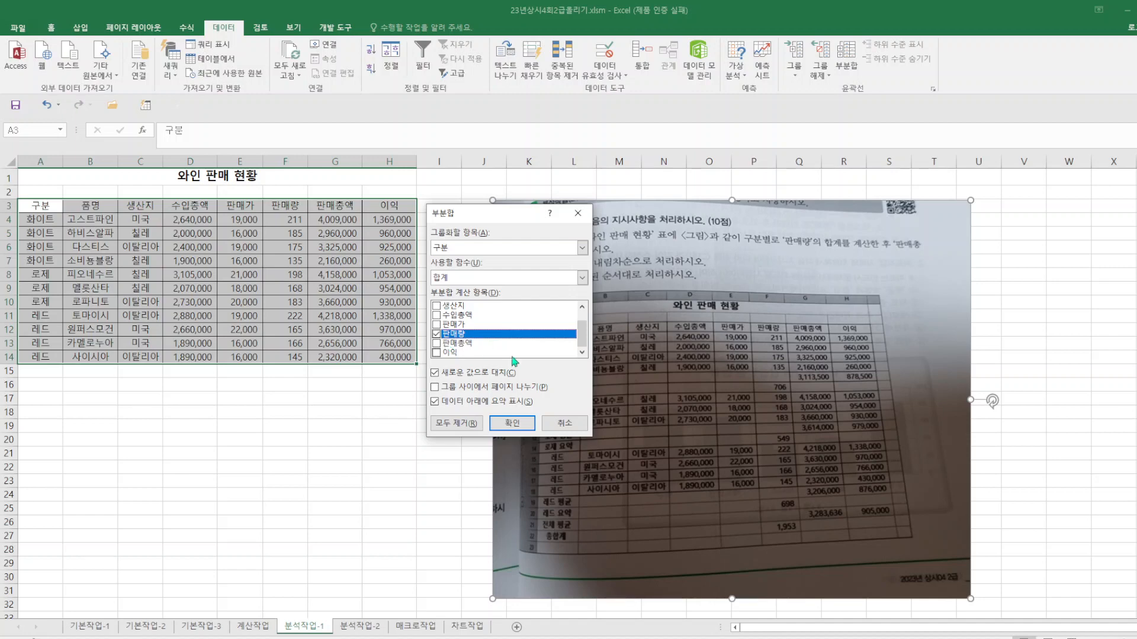
click(512, 423)
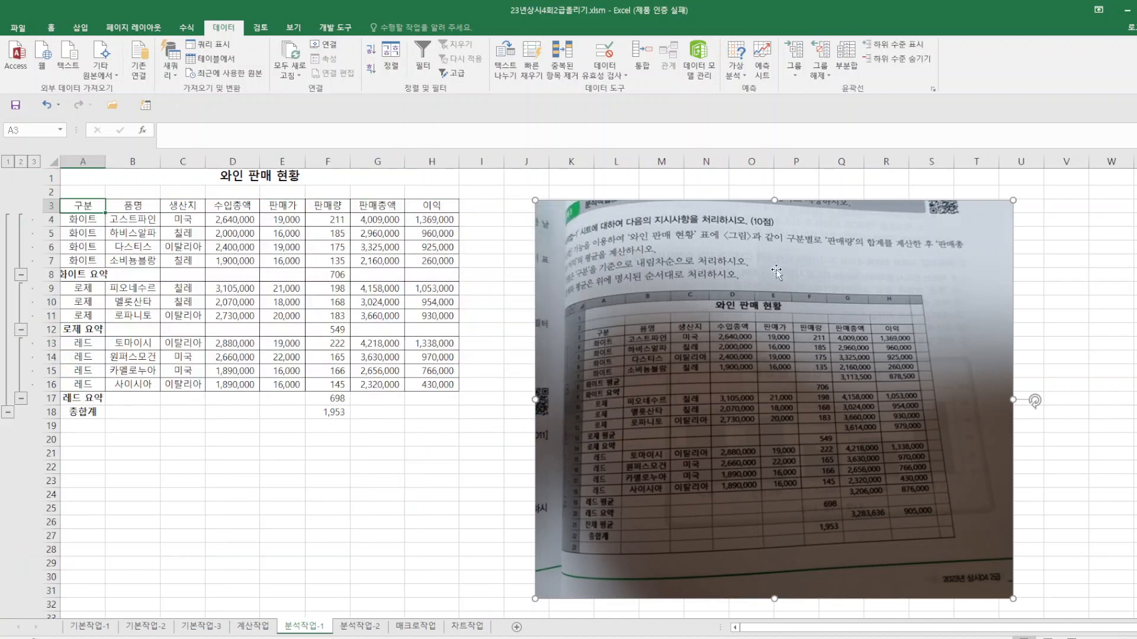
- Add a second subtotal by 구분 that calculates 평균 for 판매총액 and 이익 without replacing the existing subtotals
click(854, 64)
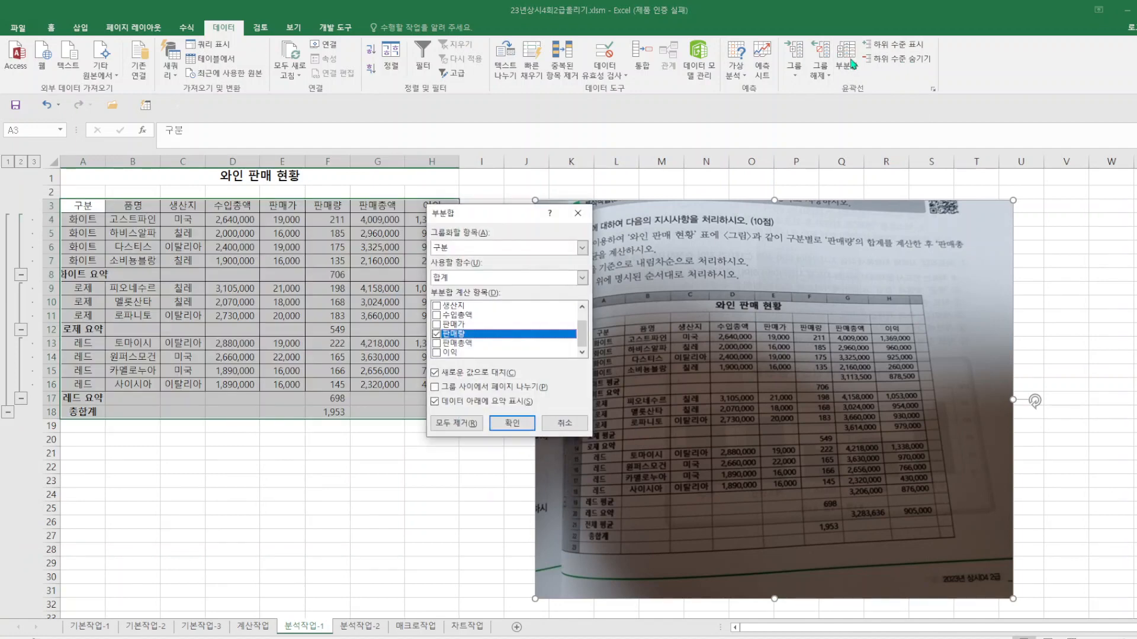
click(582, 277)
click(473, 309)
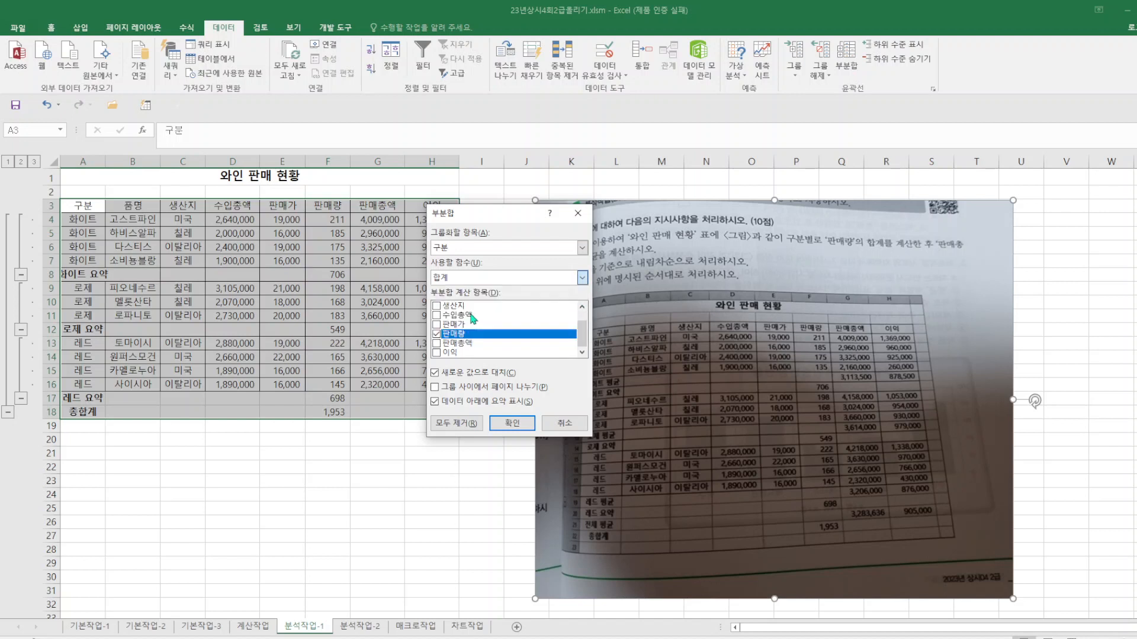
click(437, 335)
click(436, 343)
click(436, 353)
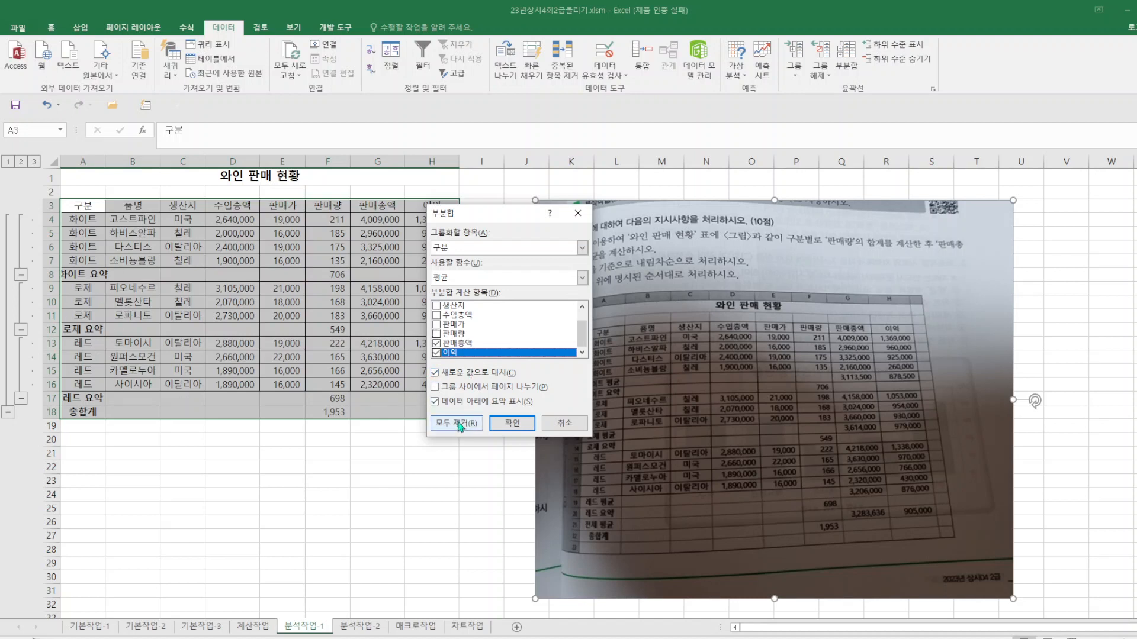
click(435, 372)
click(512, 423)
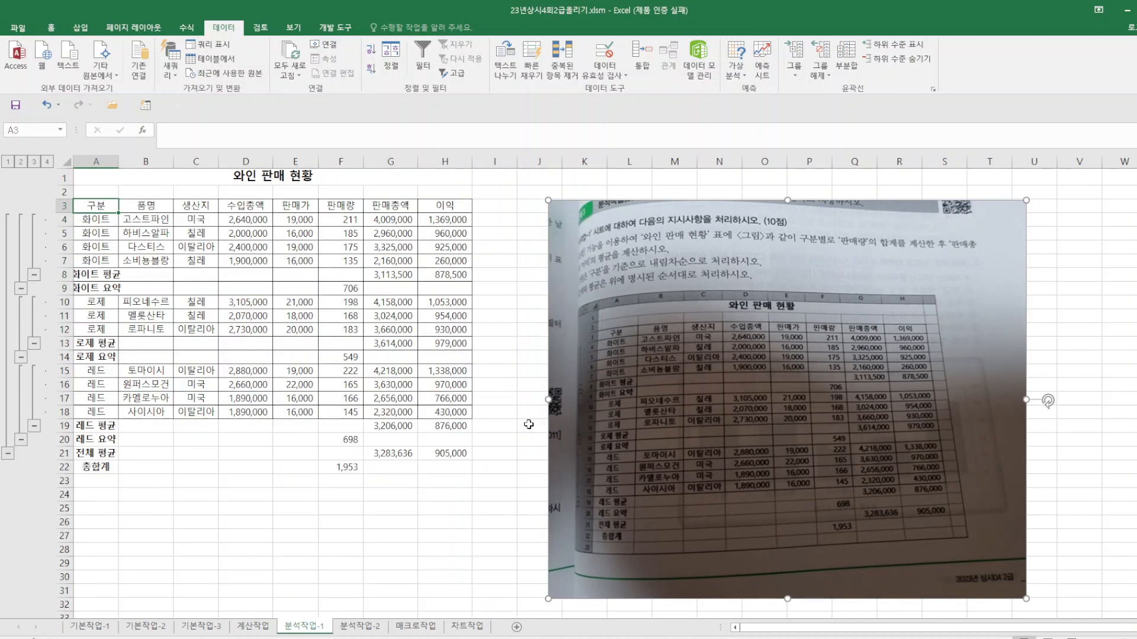
- Autofit the width of column A on 분석작업-1 and save the workbook
double_click(118, 161)
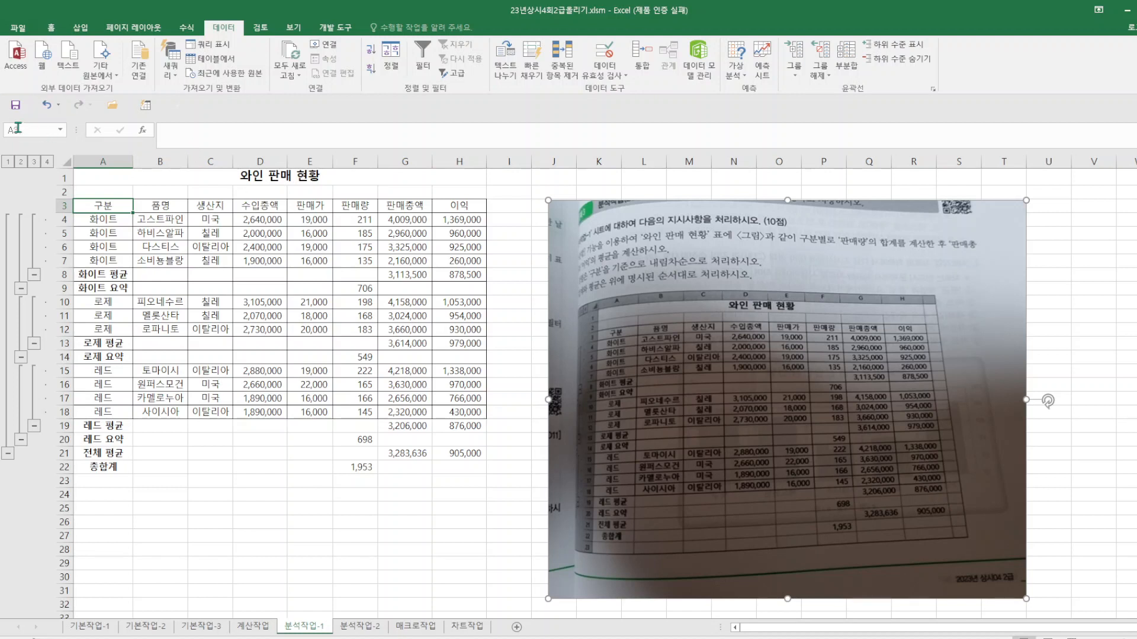
click(15, 105)
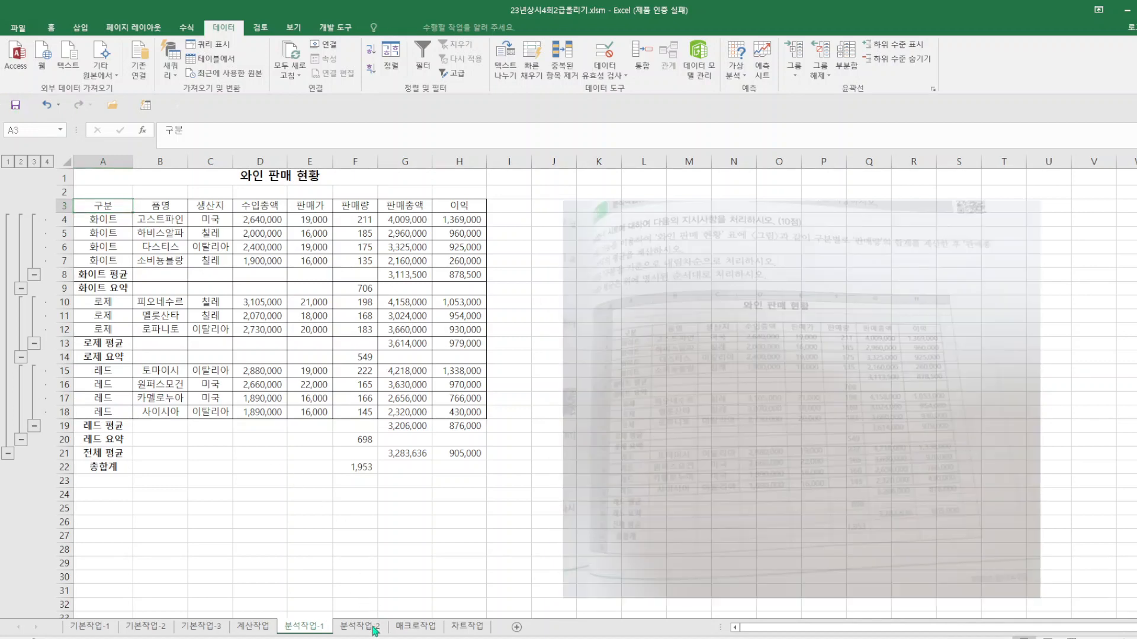
- Open the 분석작업-2 sheet, stretch its problem photo taller and move it closer to the table
click(357, 626)
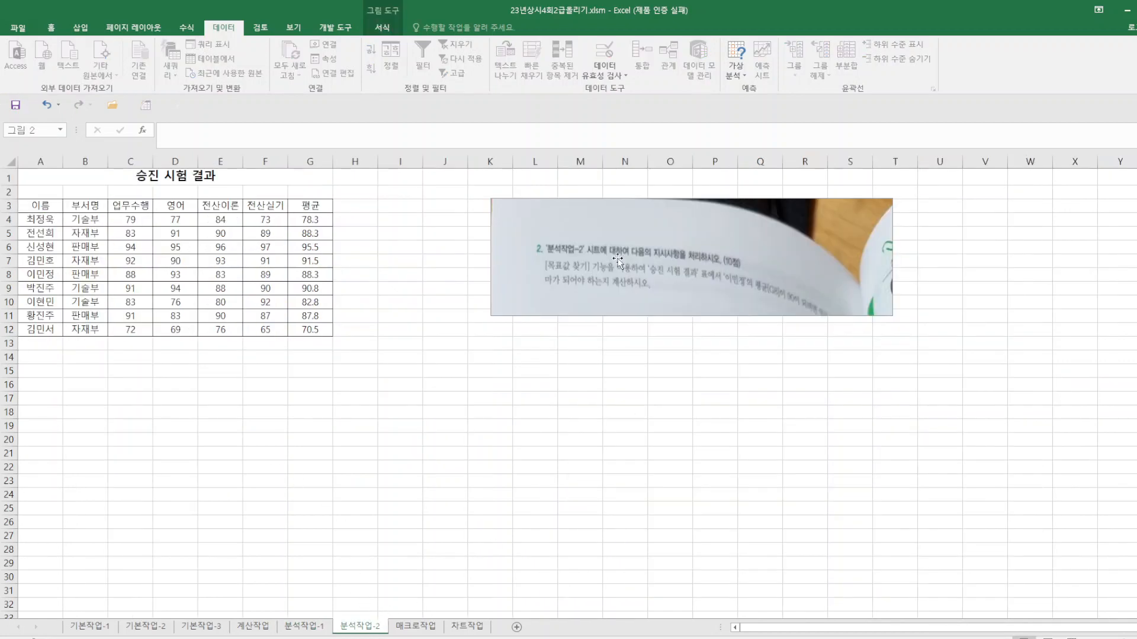
click(665, 314)
drag(691, 315, 693, 380)
drag(589, 326, 521, 322)
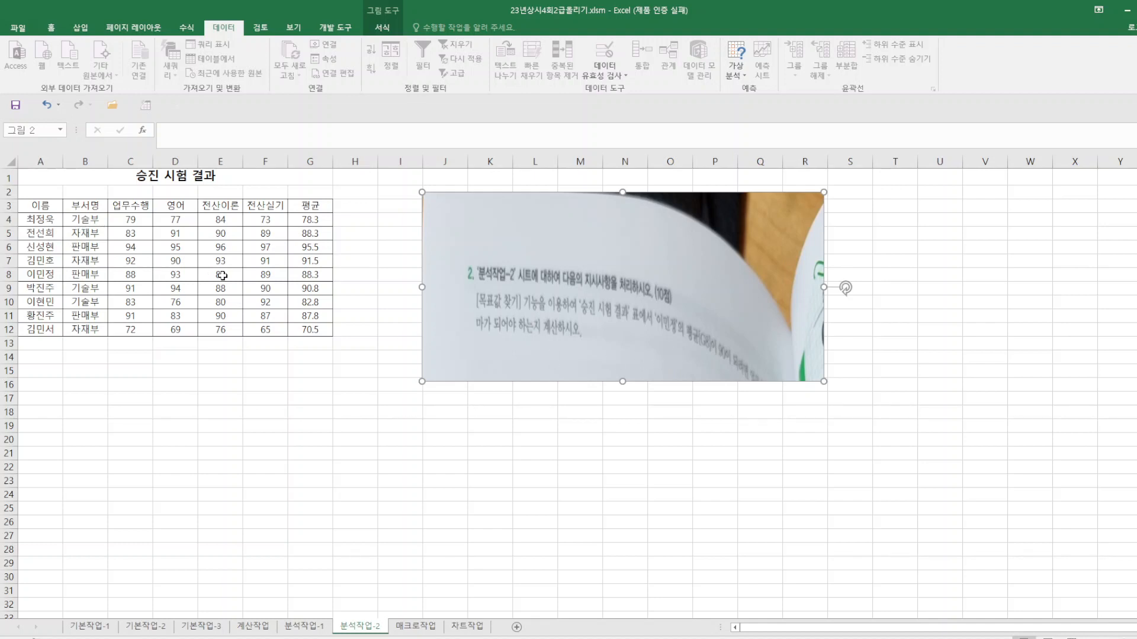
- Use Goal Seek to bring the average in G8 to 90 by changing C8, accept the result and save the workbook
click(319, 276)
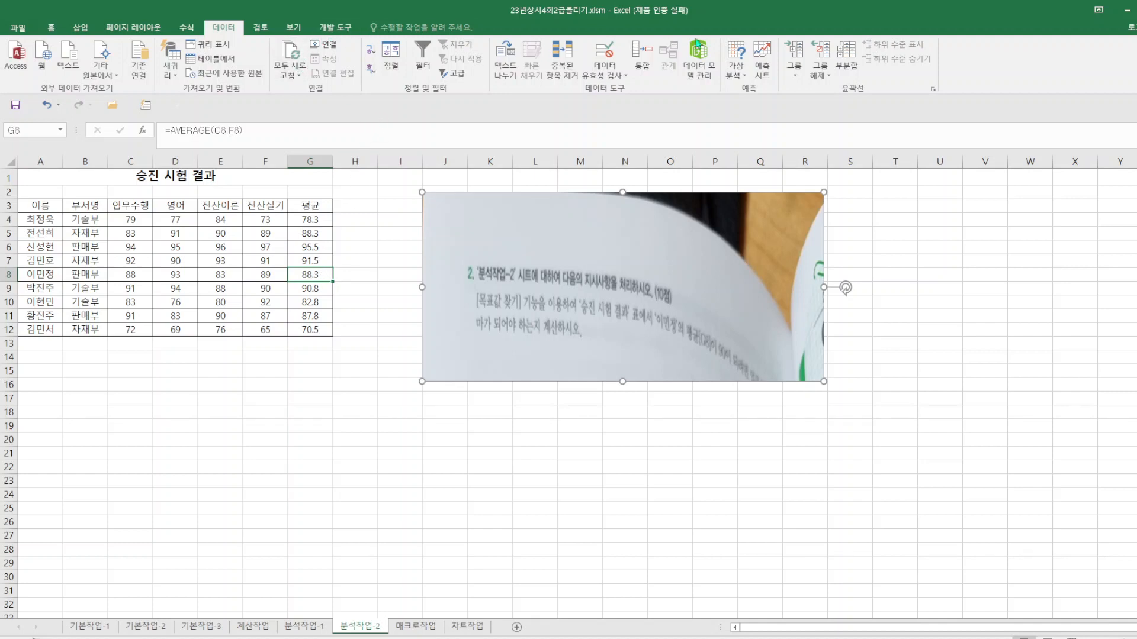
click(735, 65)
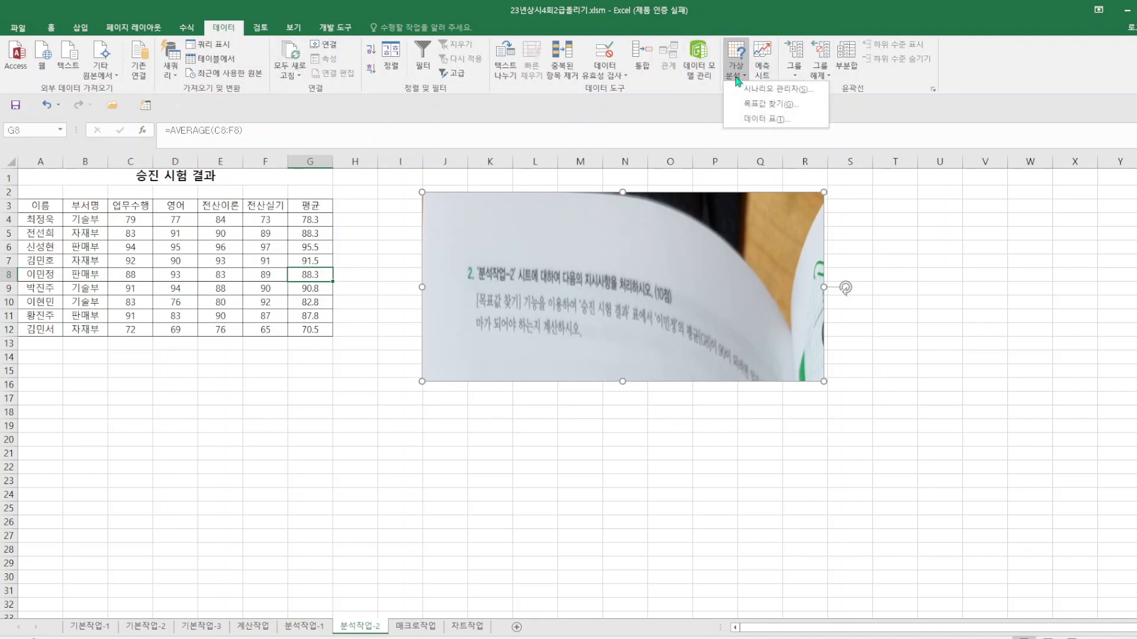
click(768, 103)
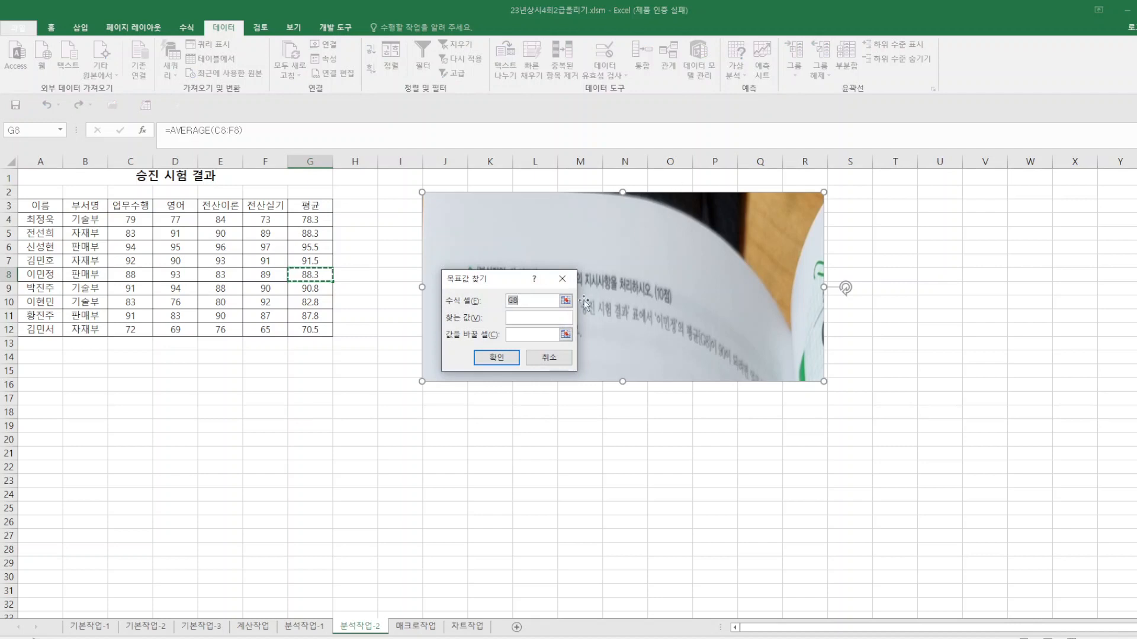
click(532, 319)
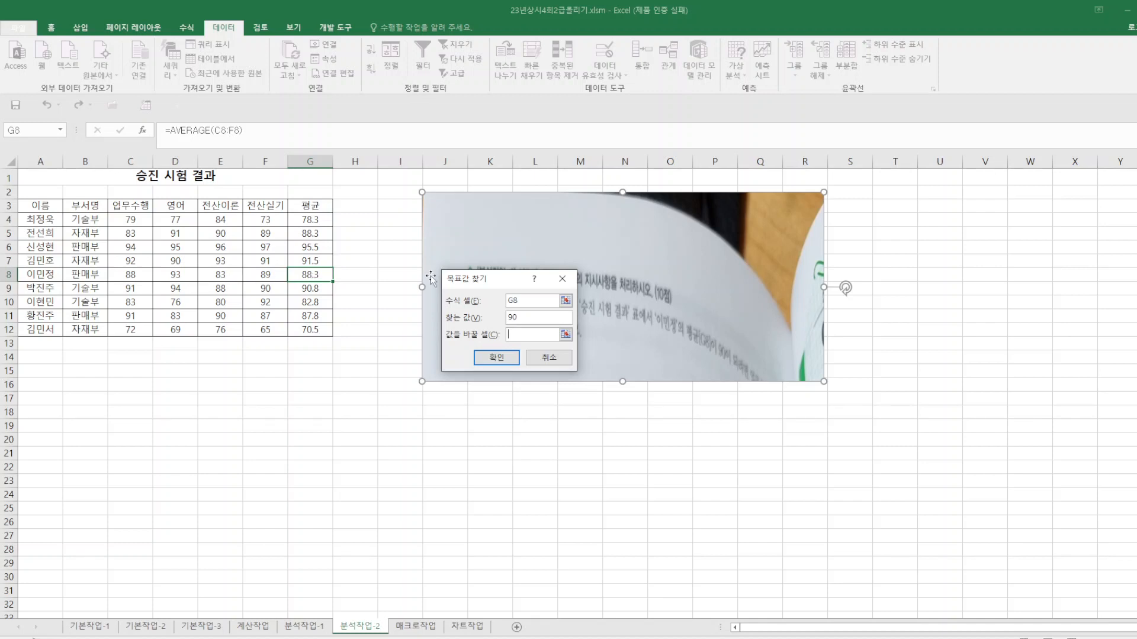
drag(498, 282, 274, 347)
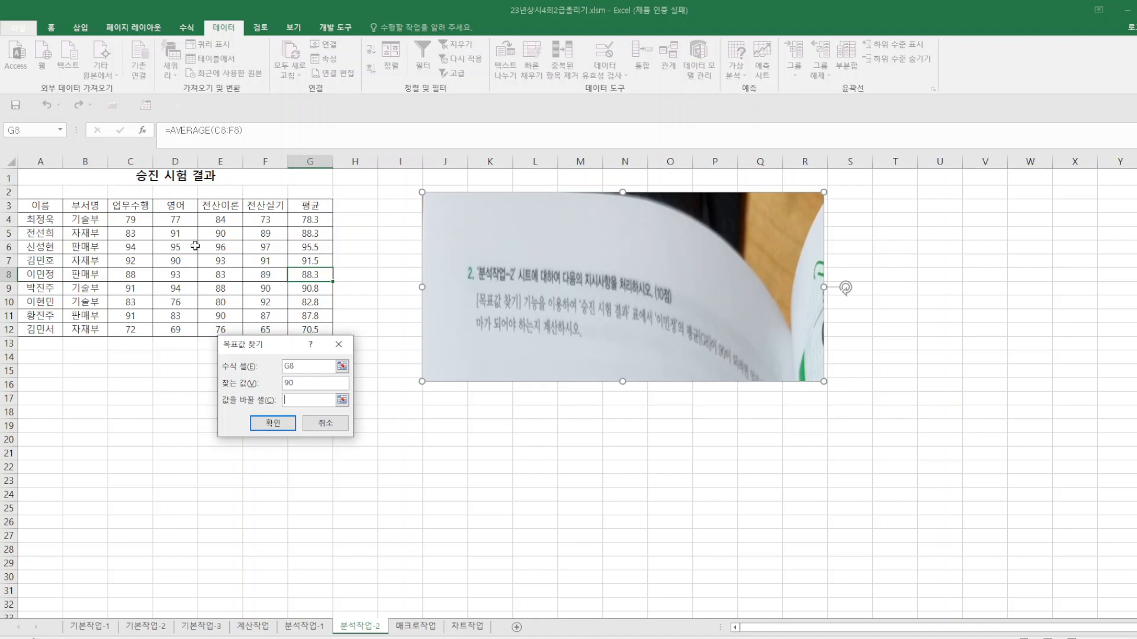
click(130, 275)
click(272, 423)
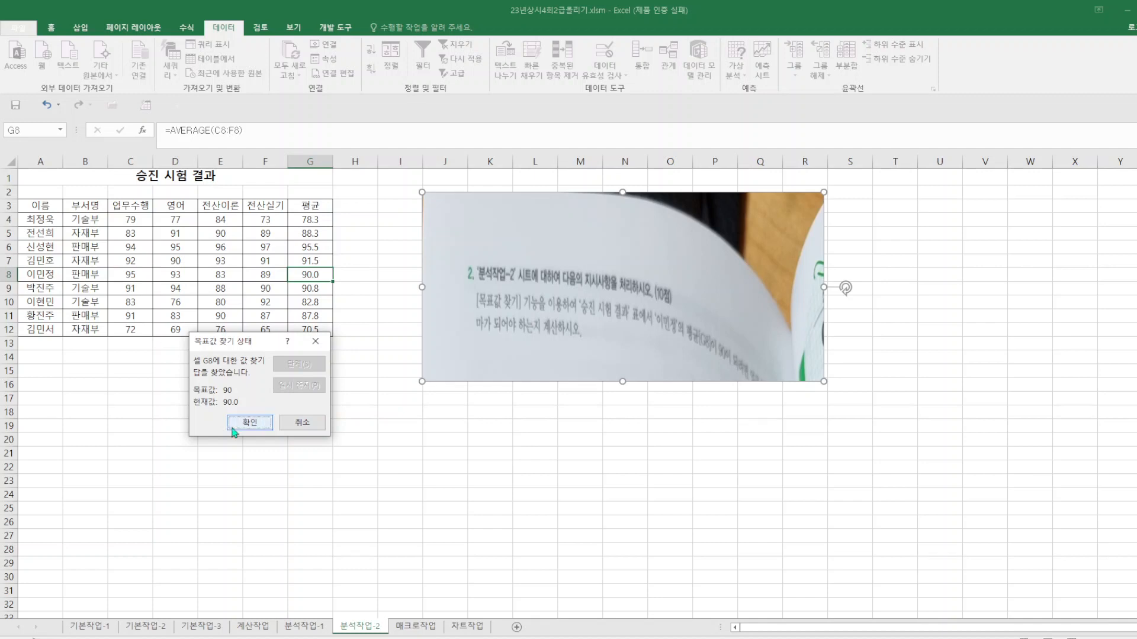
click(249, 423)
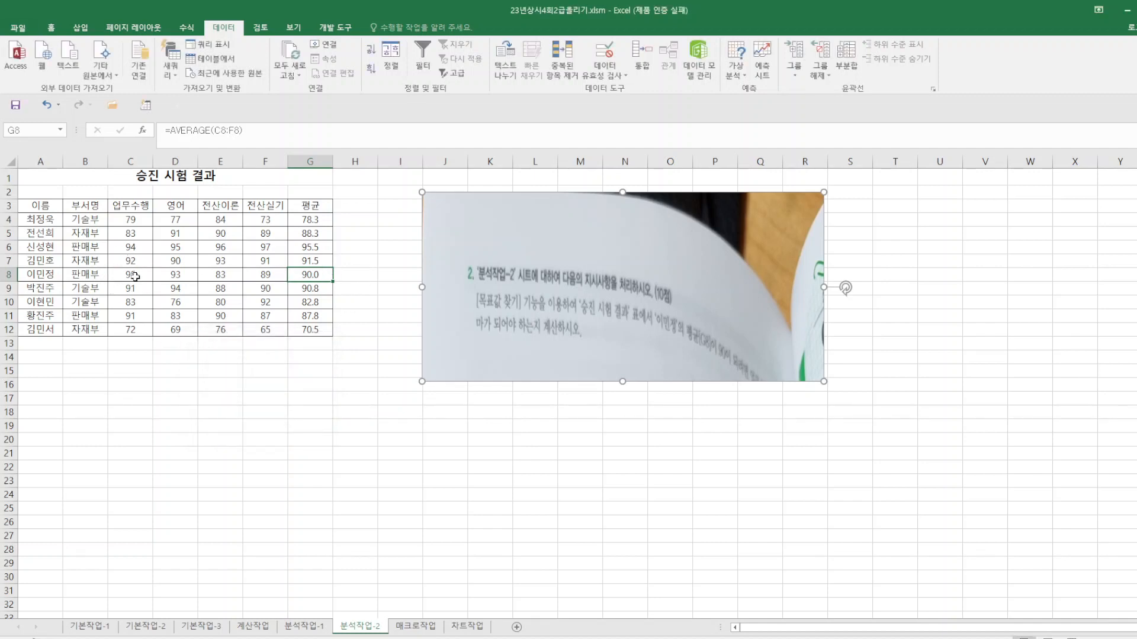
click(293, 450)
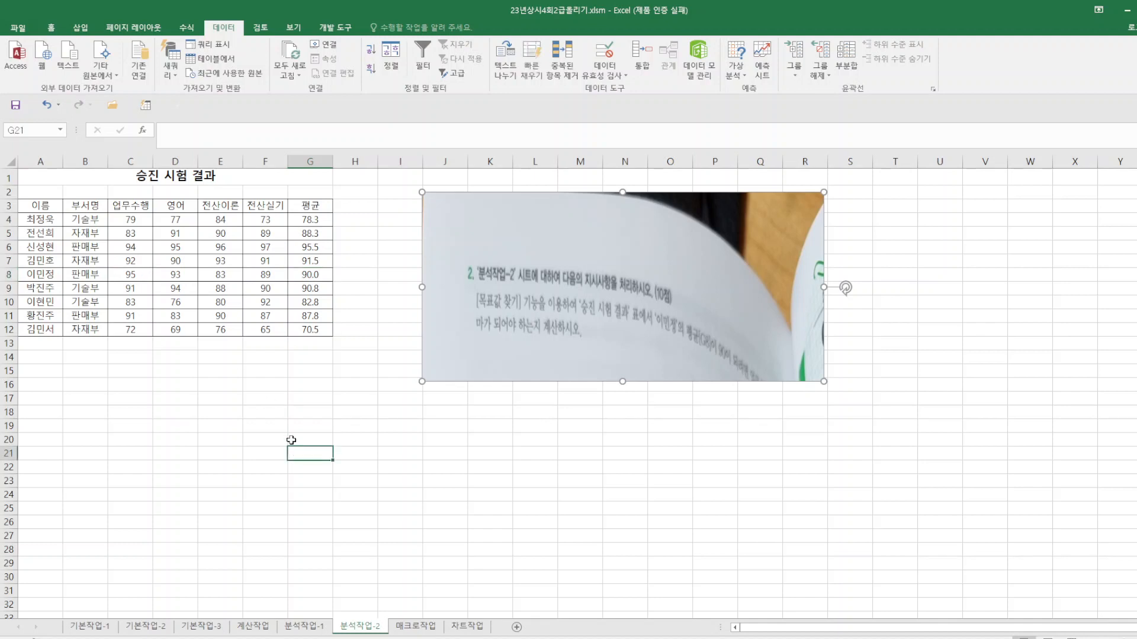
click(19, 112)
- Open the 매크로작업 sheet and enlarge its problem photo toward the table
click(413, 629)
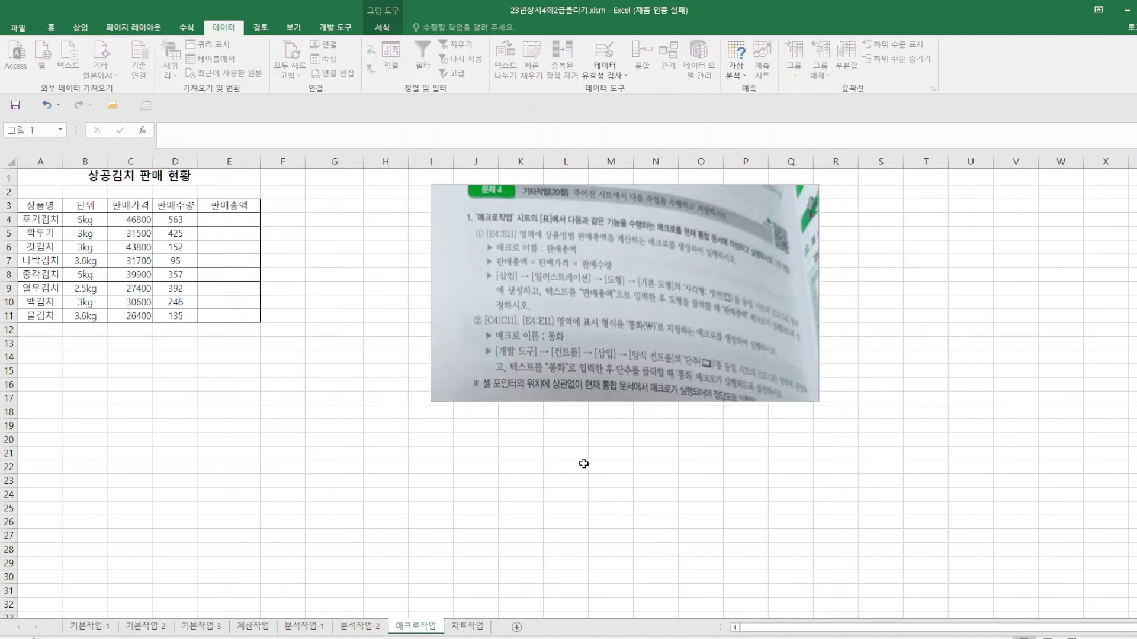
click(524, 390)
drag(433, 404, 304, 476)
- Start recording a macro named 판매총액, stored in the current workbook
click(336, 28)
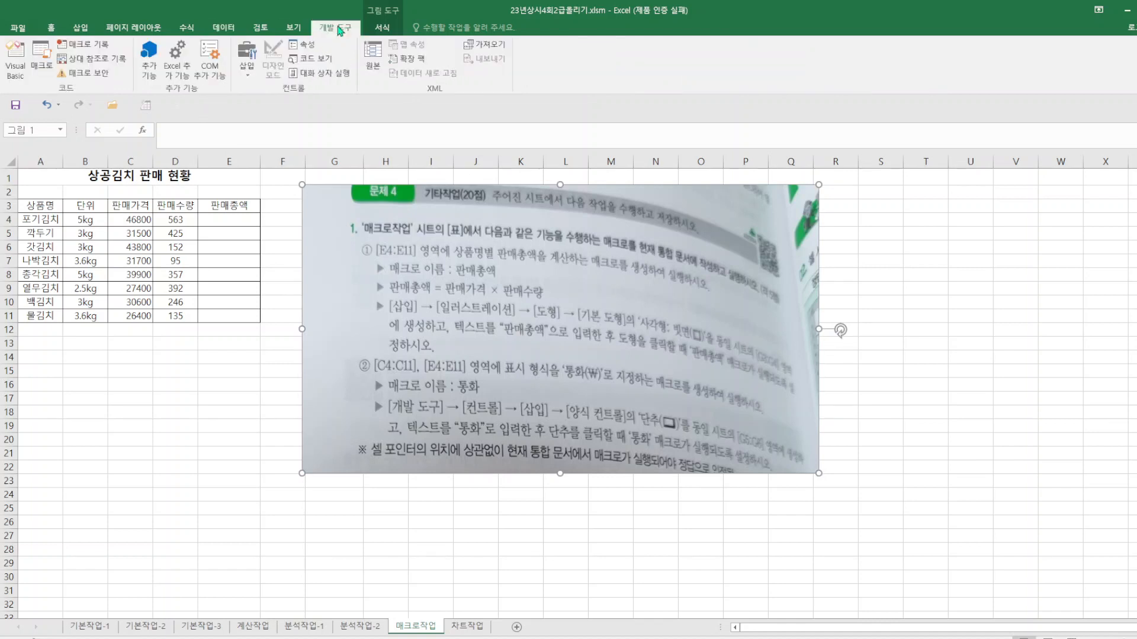
click(88, 47)
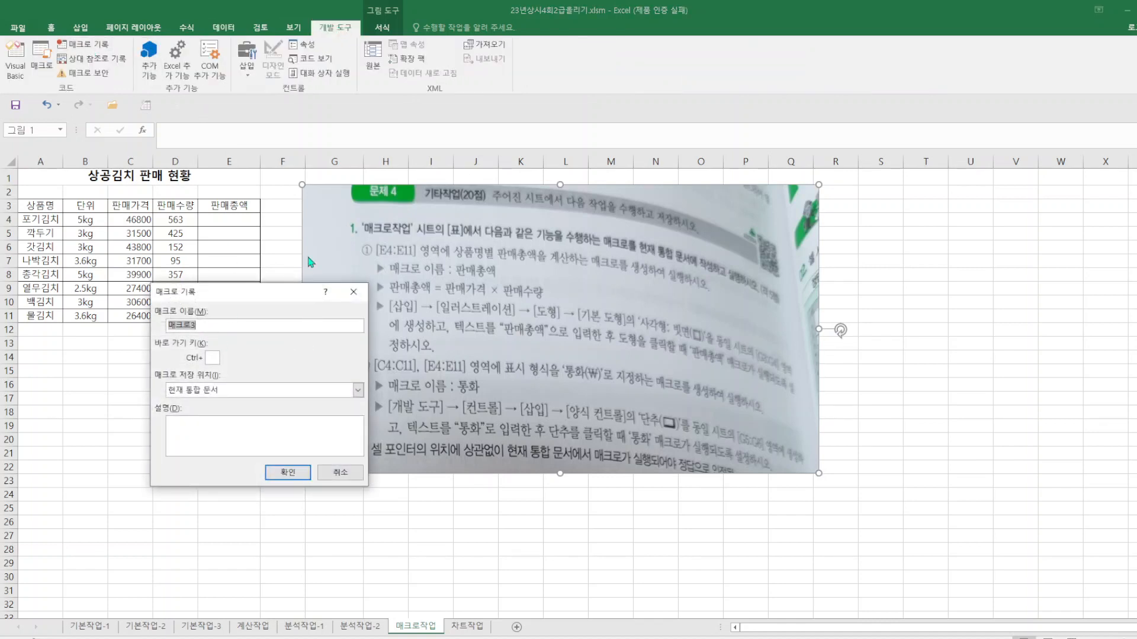
text(V)
text(매총액)
key(Return)
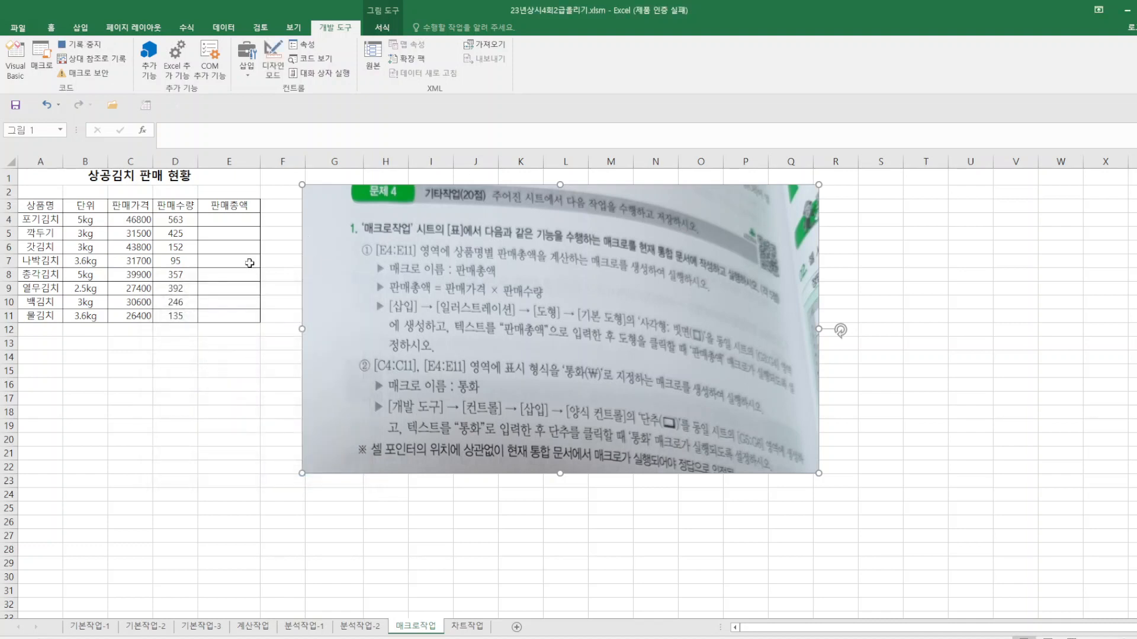
- Enter the formula =C4*D4 in cell E4 to calculate the total sales of the first product
click(224, 221)
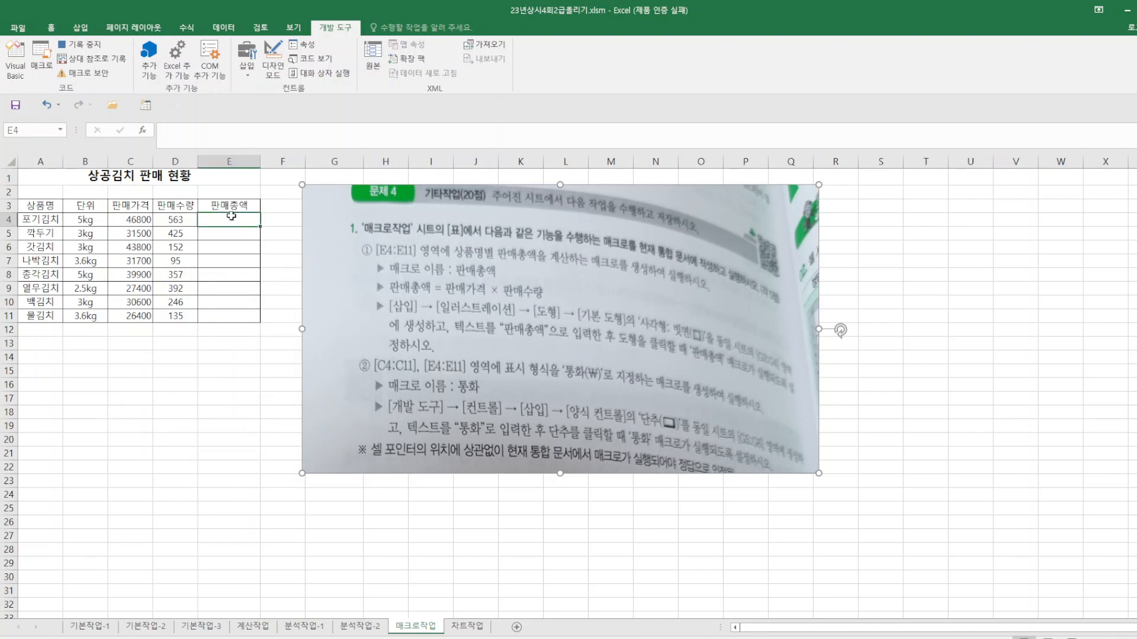
text(=)
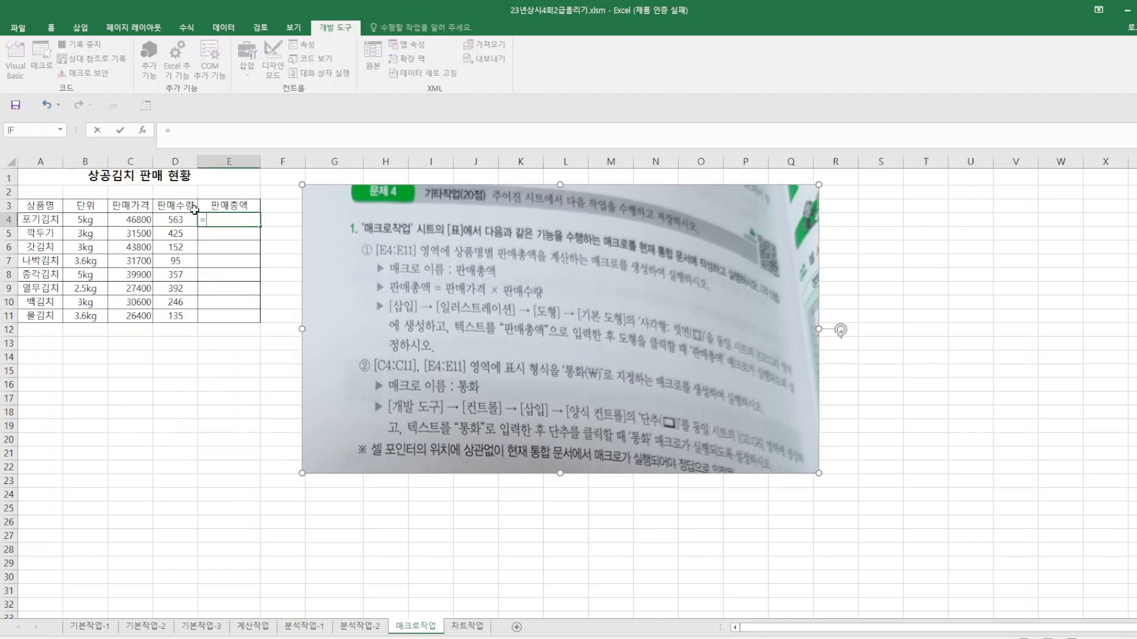
click(146, 219)
text(*)
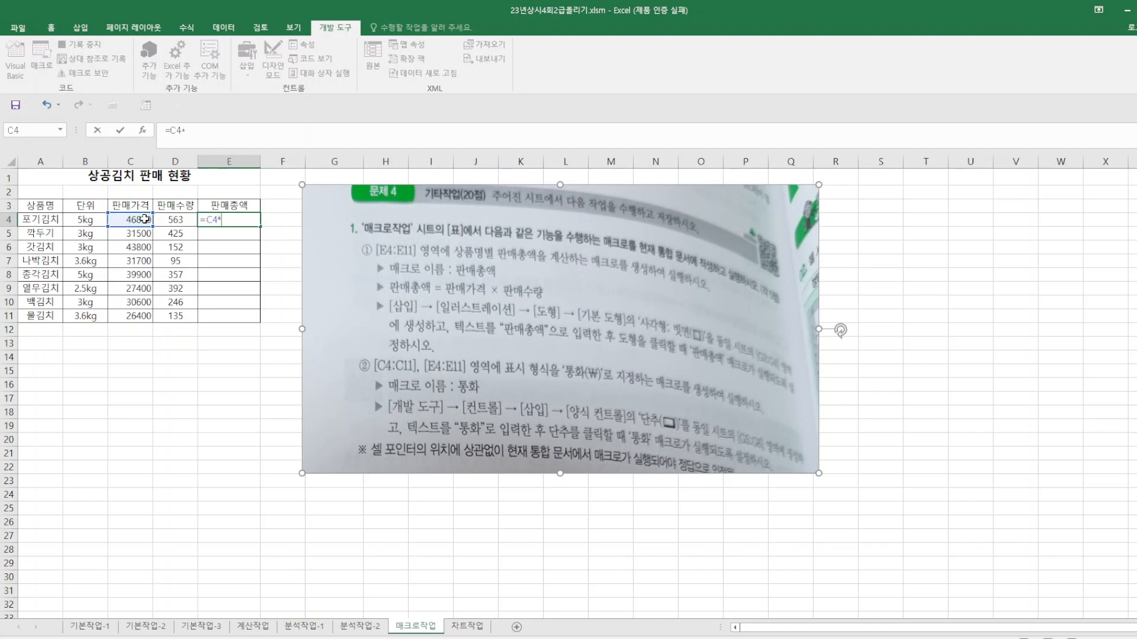
click(174, 220)
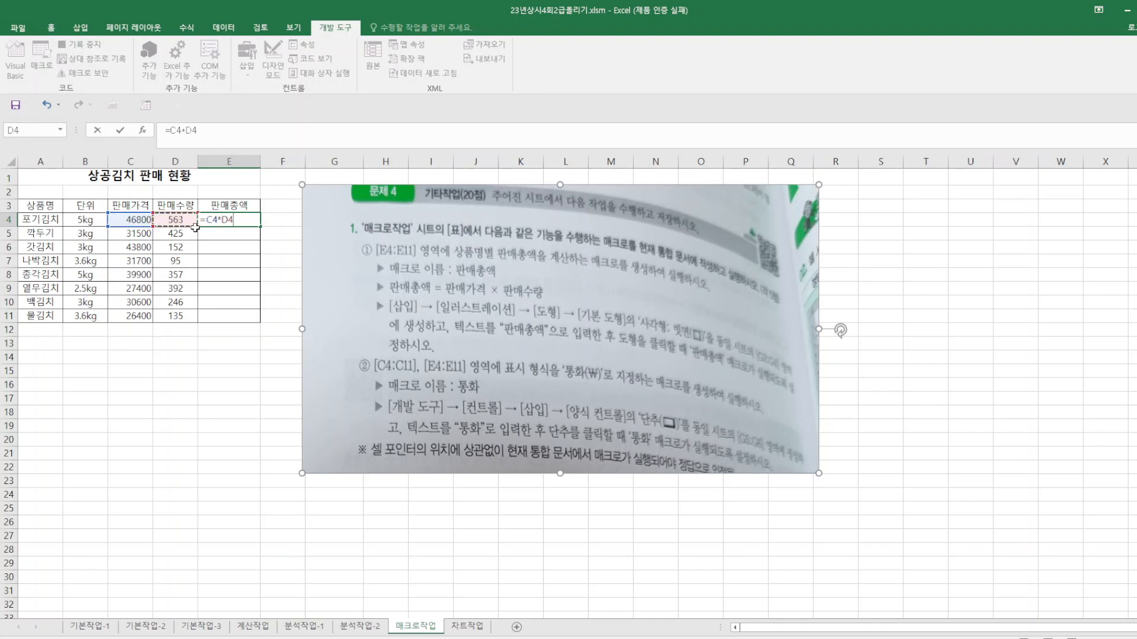
key(Return)
- Fill the E4 formula down to E11 and stop recording the 판매총액 macro
click(240, 219)
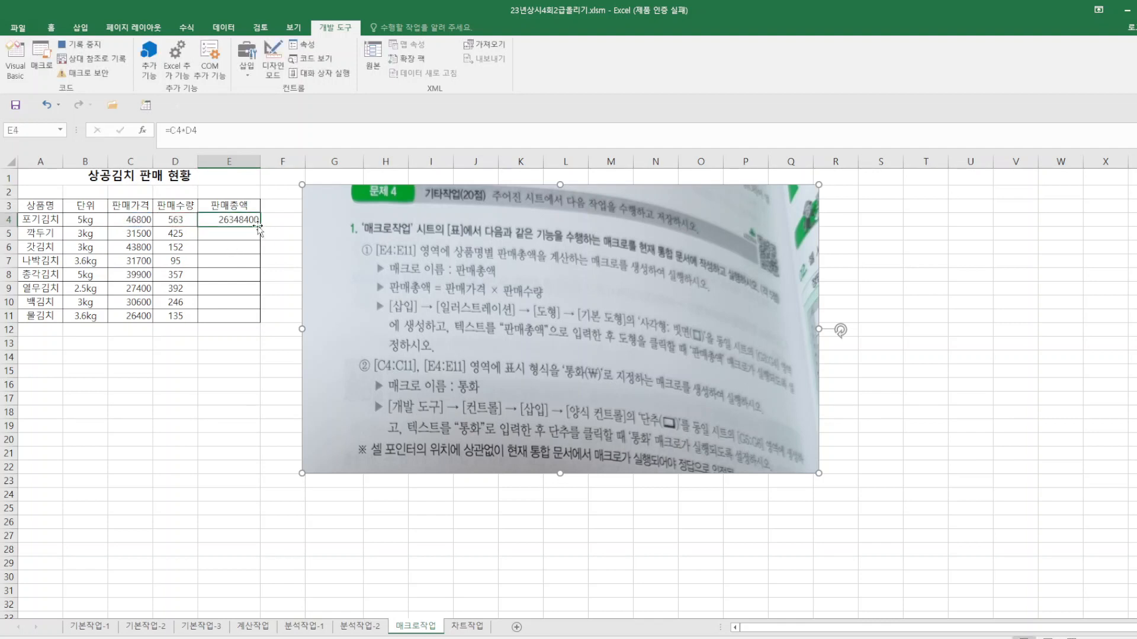
drag(260, 228, 261, 327)
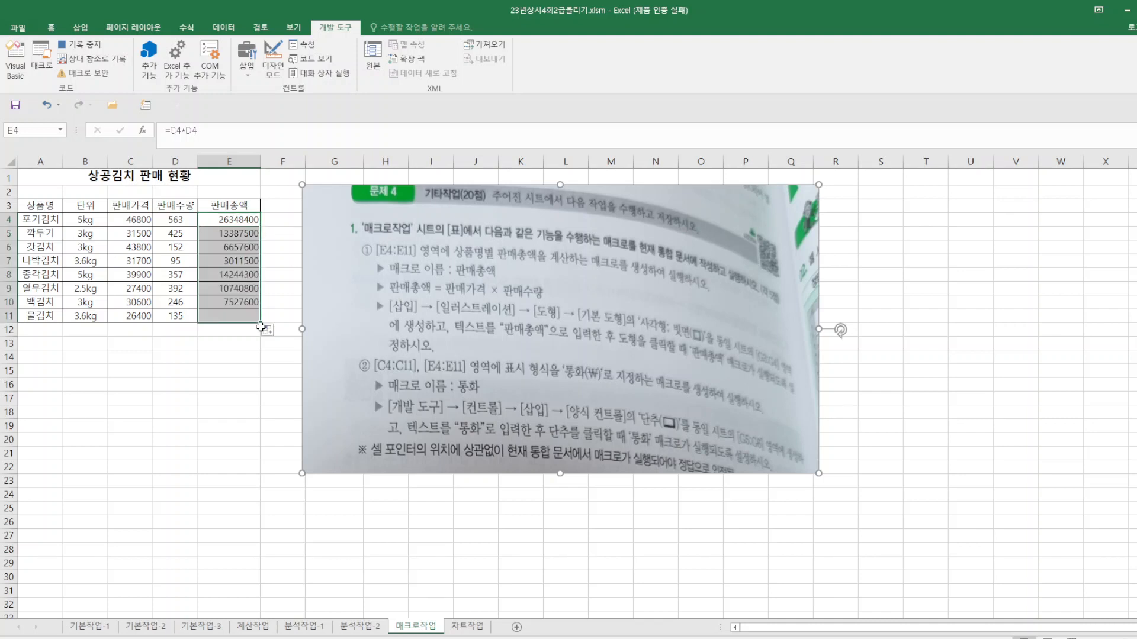
click(243, 384)
click(80, 45)
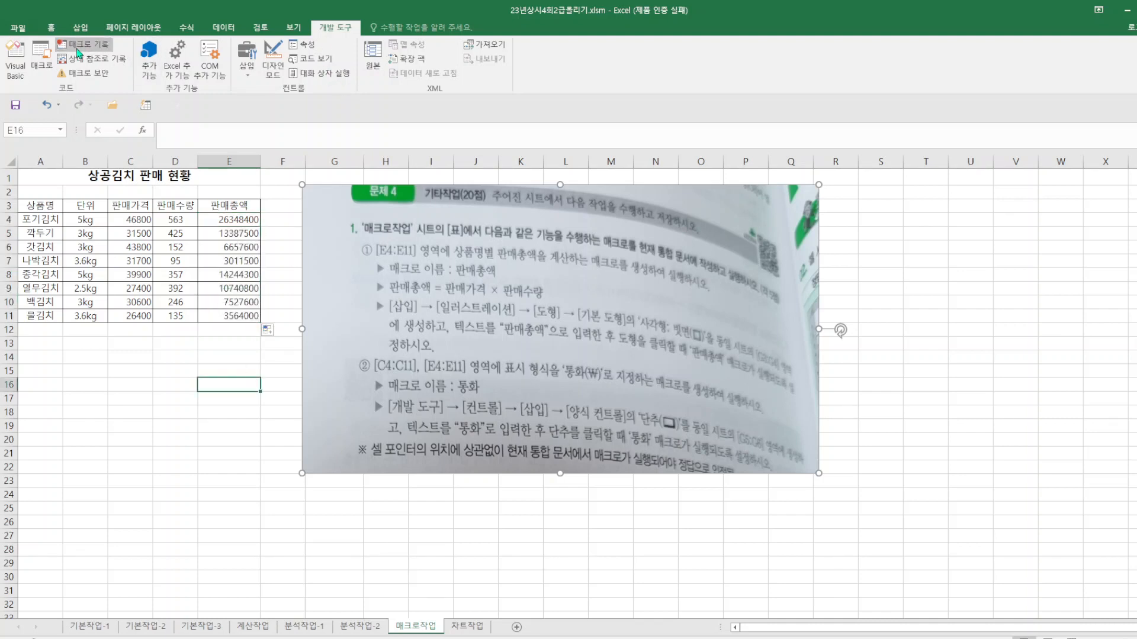
- Start recording a second macro named 통화, stored in the current workbook
click(90, 48)
text(ㅍ)
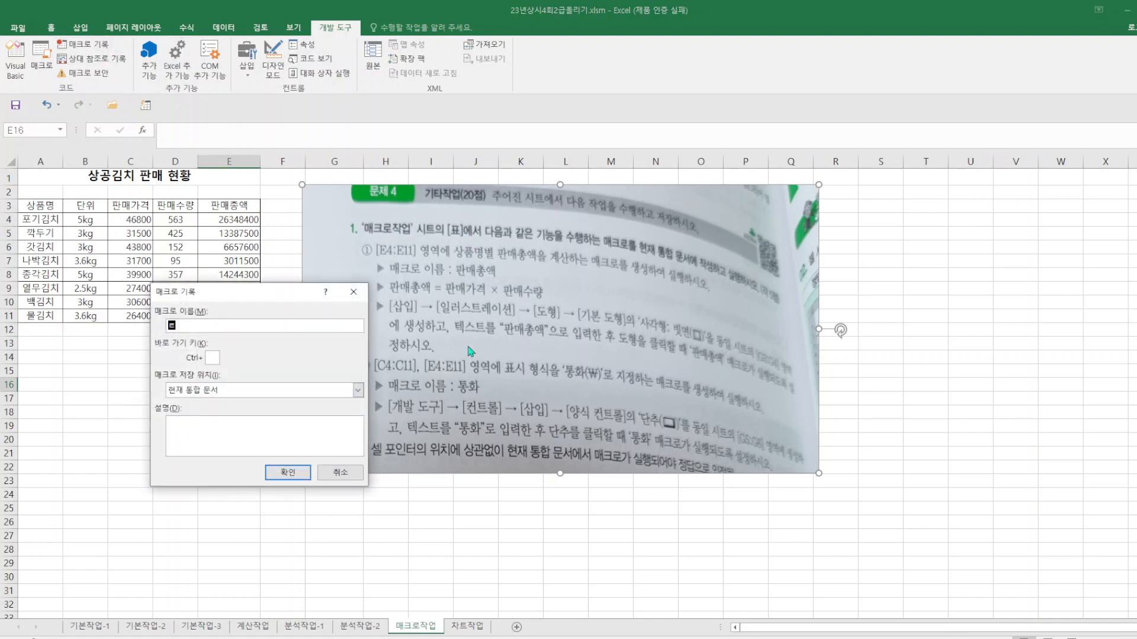
text(화)
key(Return)
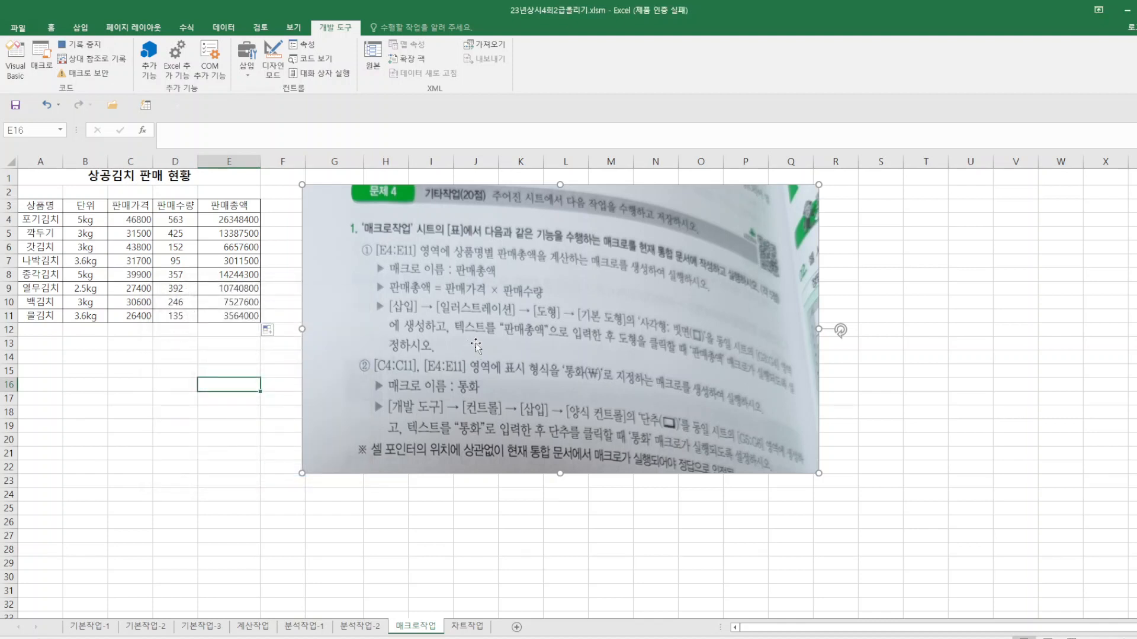
- Apply the currency (통화) number format to E4:E11 and stop recording the macro
drag(204, 220, 226, 313)
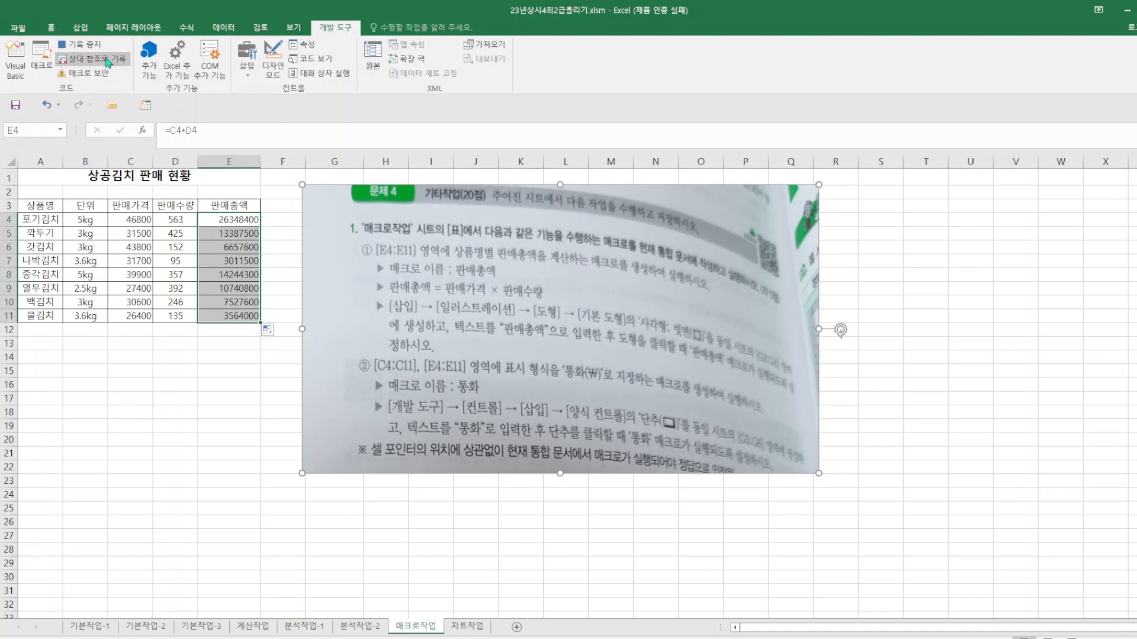
click(52, 28)
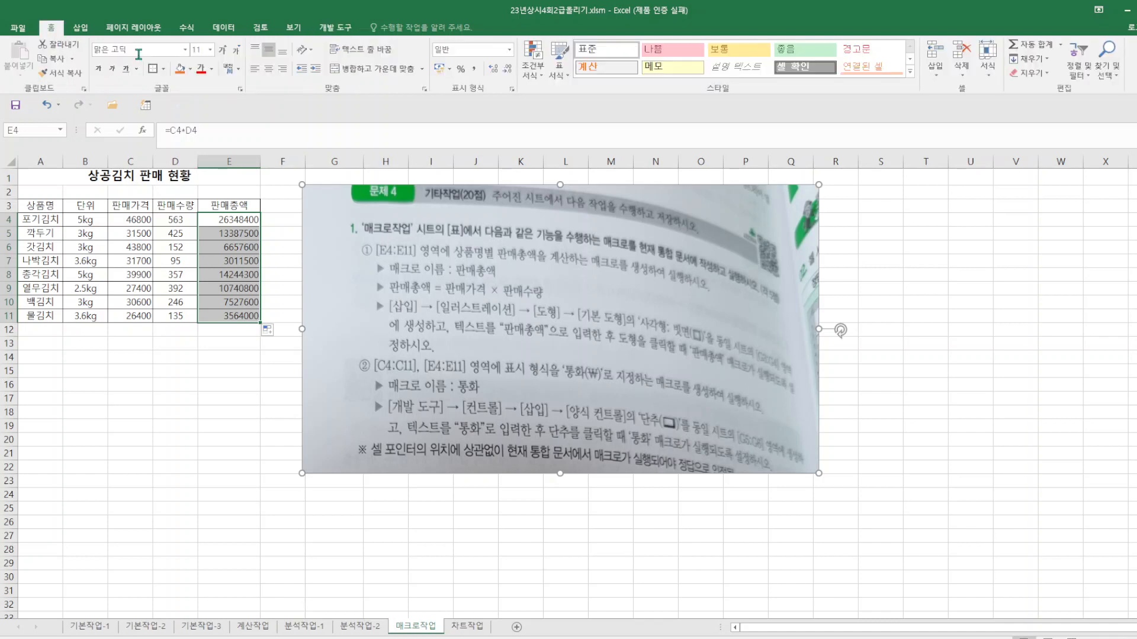
click(509, 50)
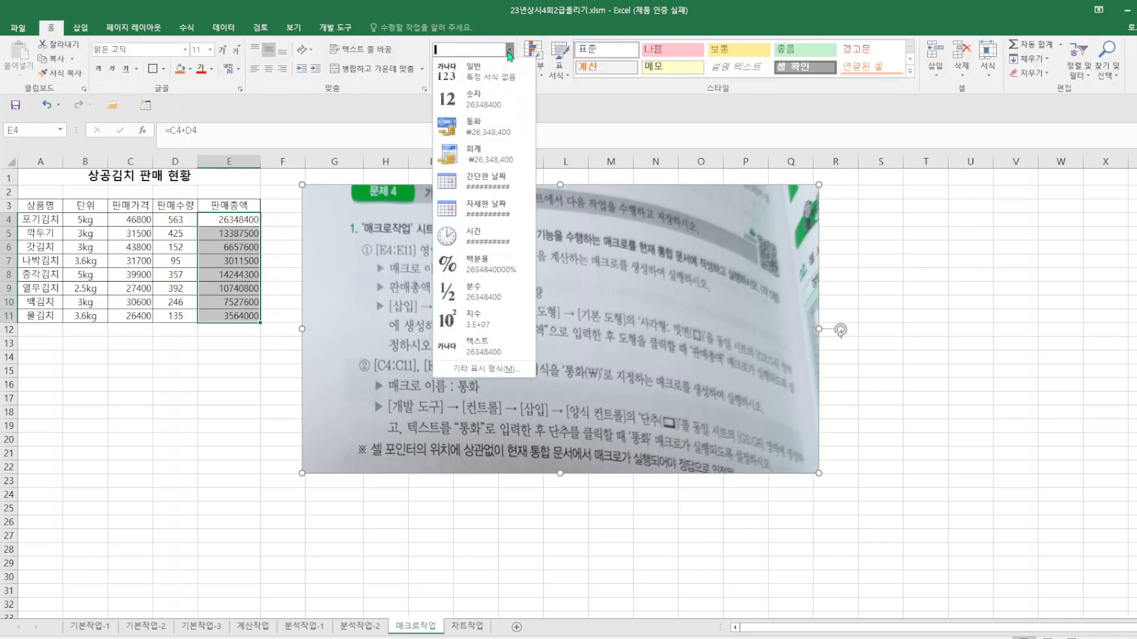
click(479, 126)
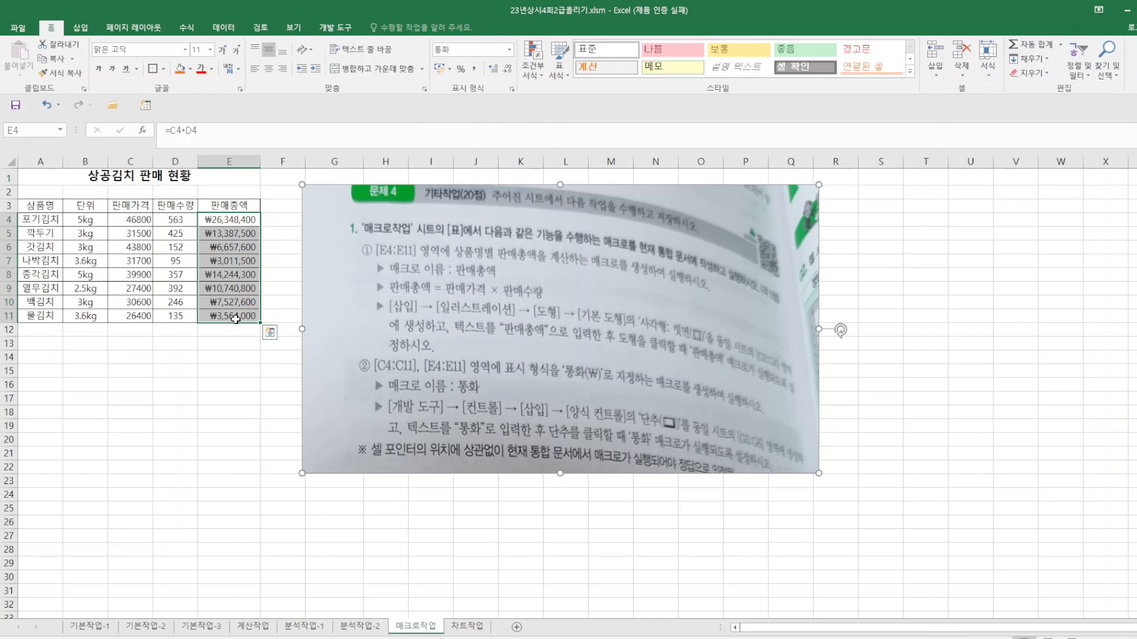
click(243, 414)
click(329, 29)
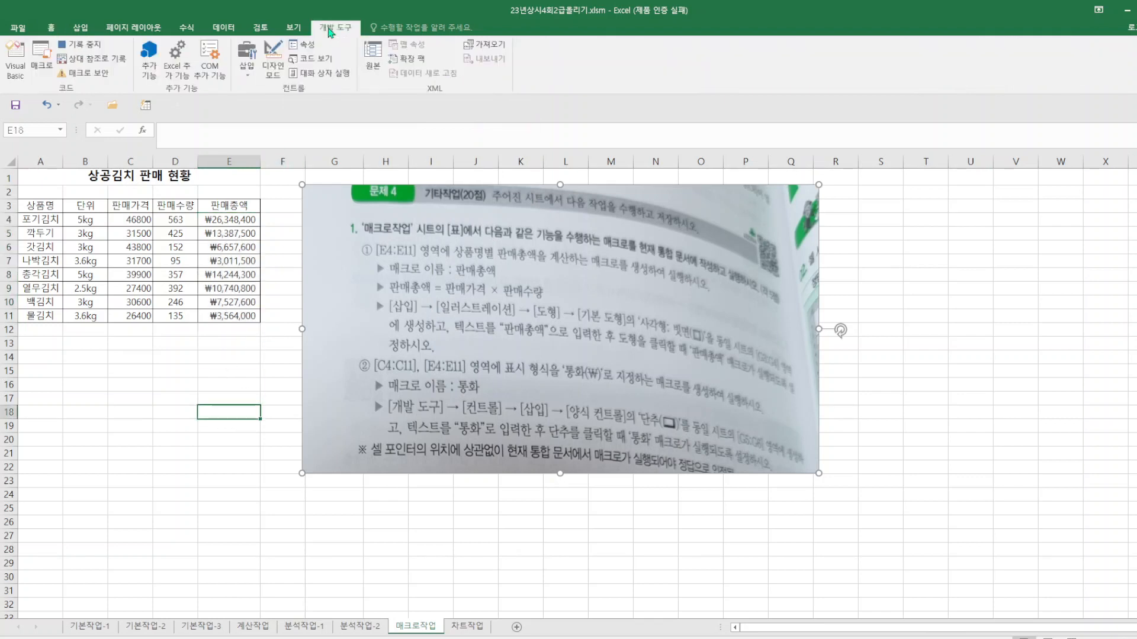
click(80, 45)
- Move the problem photo farther from the table so that columns G and H are free
click(660, 245)
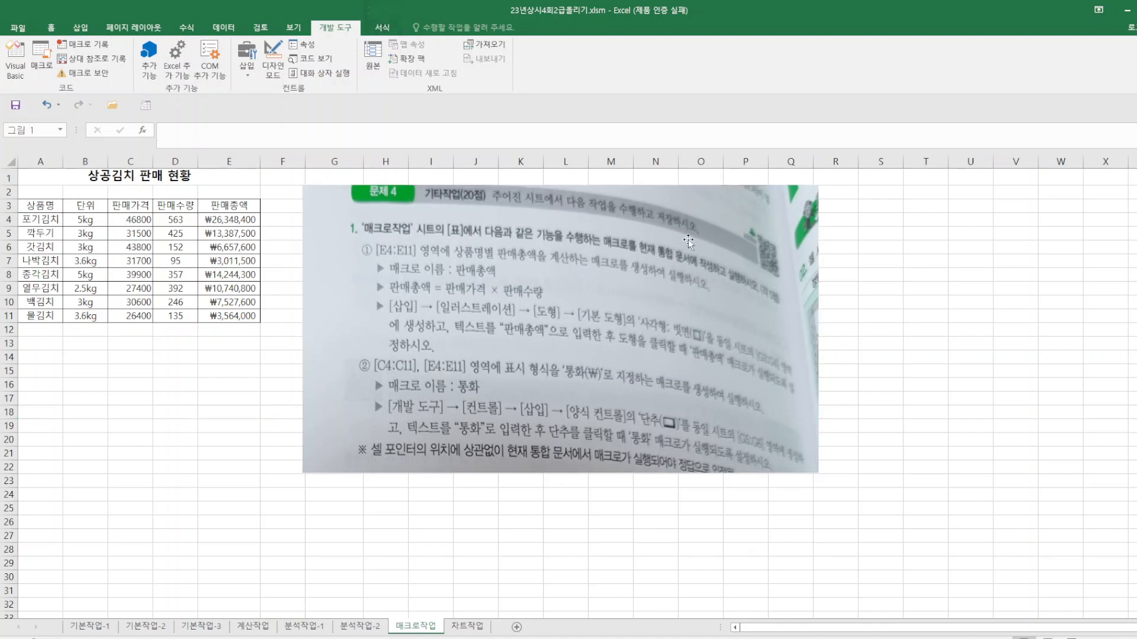
drag(711, 206, 820, 199)
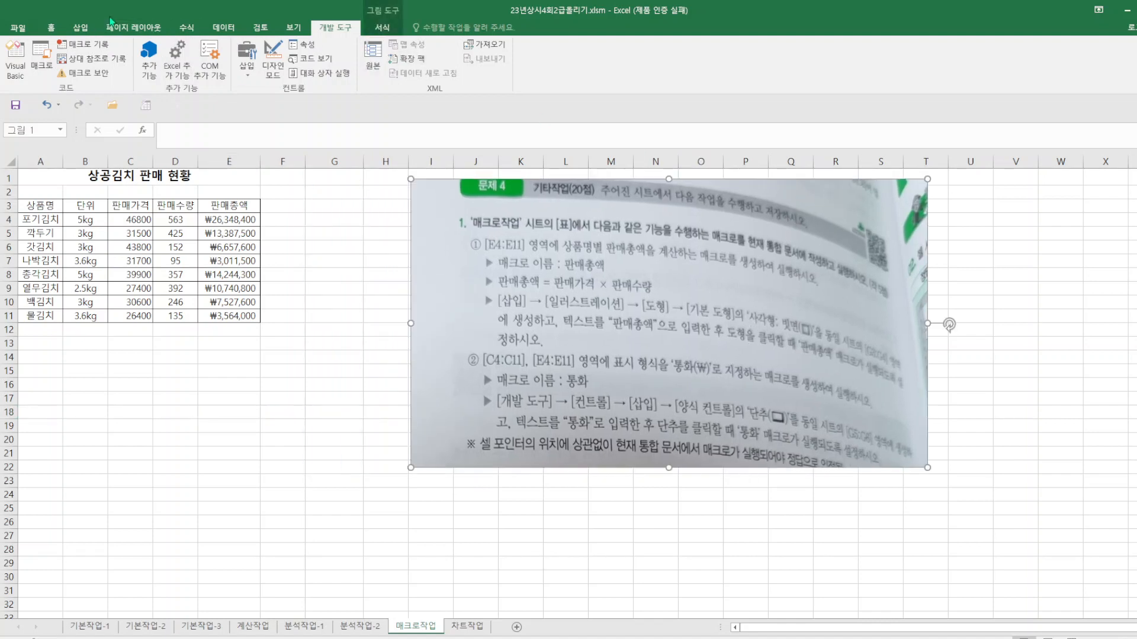
- Draw a bevel (빗면) basic shape about 1.16 cm high and 2.46 cm wide, snapped to cells G3:G4
click(80, 28)
click(169, 54)
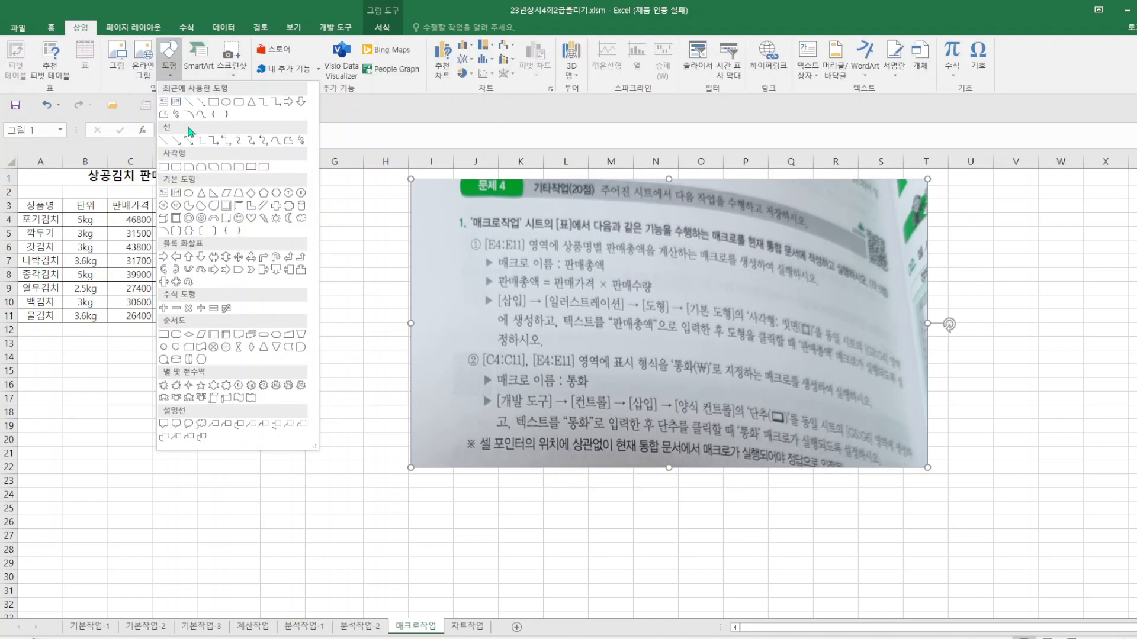
click(180, 219)
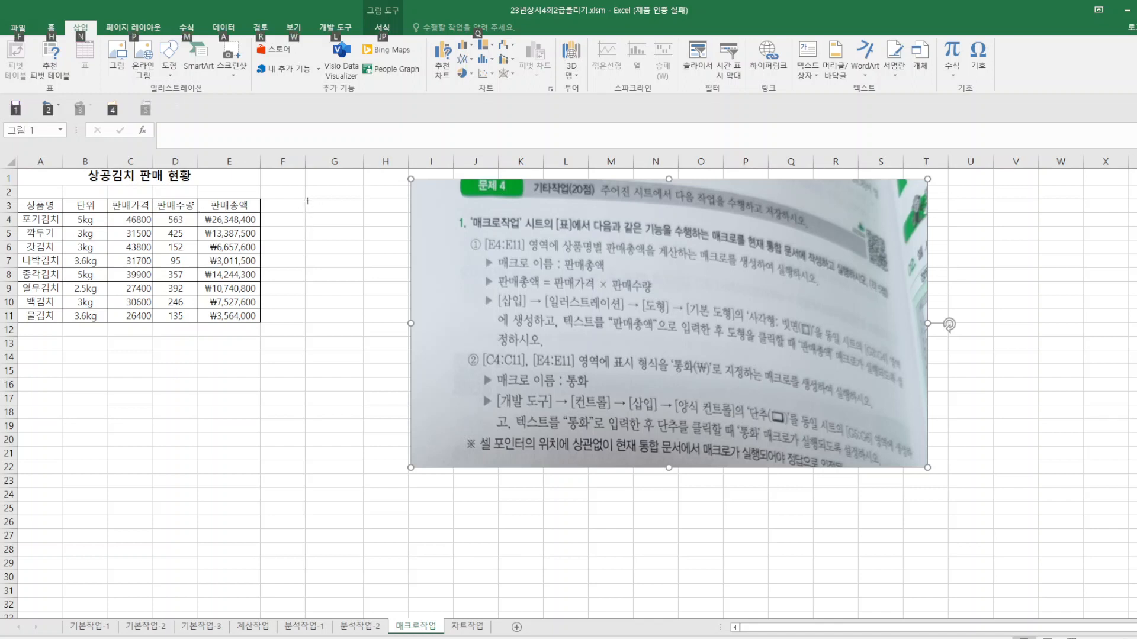
drag(308, 206, 363, 231)
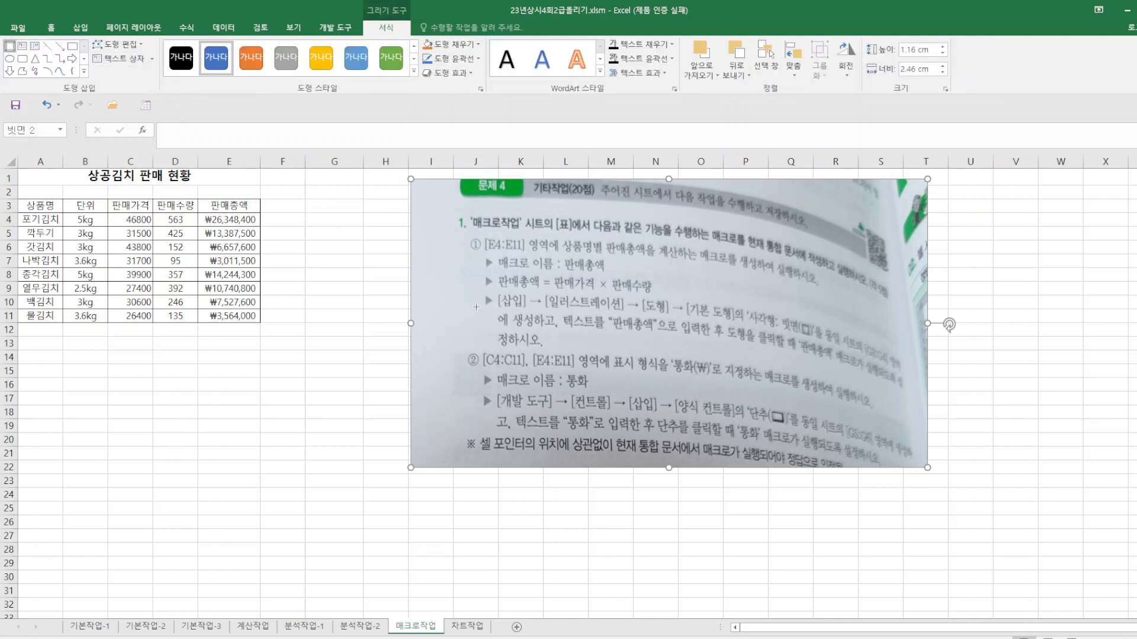
key(alt)
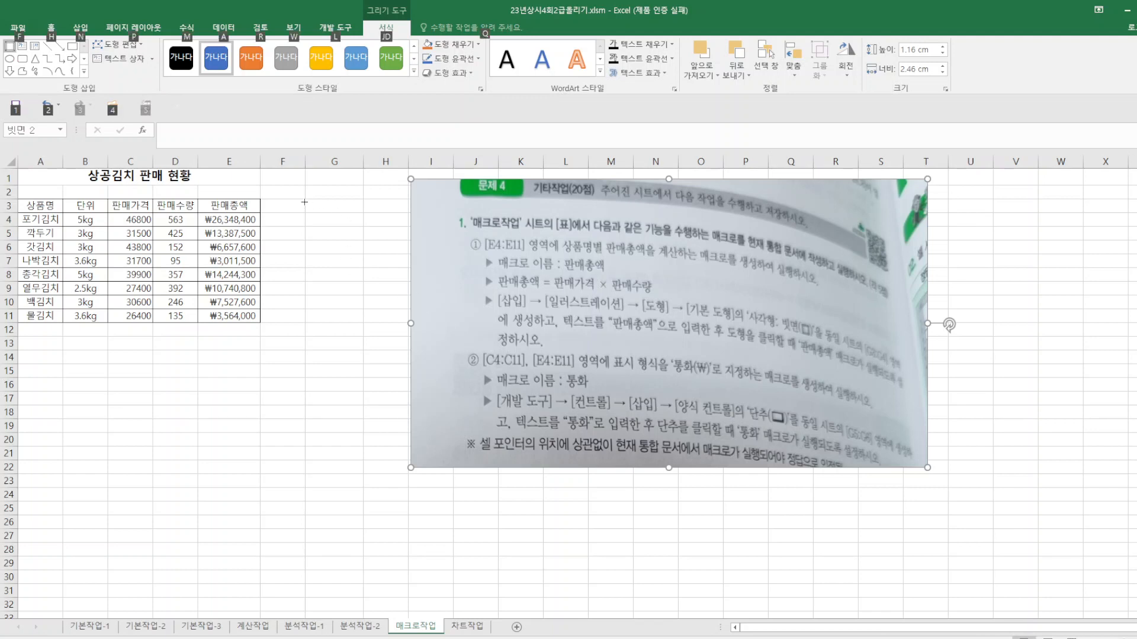
drag(304, 200, 363, 227)
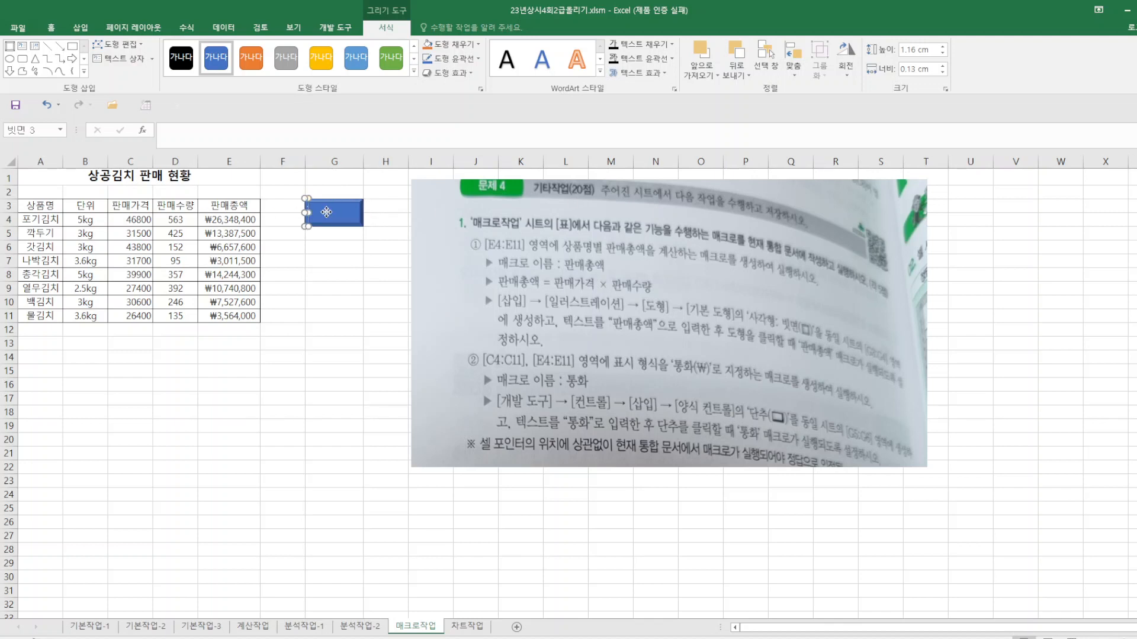
- Try to deselect and reselect the bevel shape over G3:G4
mouse_move(344, 213)
mouse_down()
mouse_move(351, 276)
mouse_move(343, 214)
mouse_up()
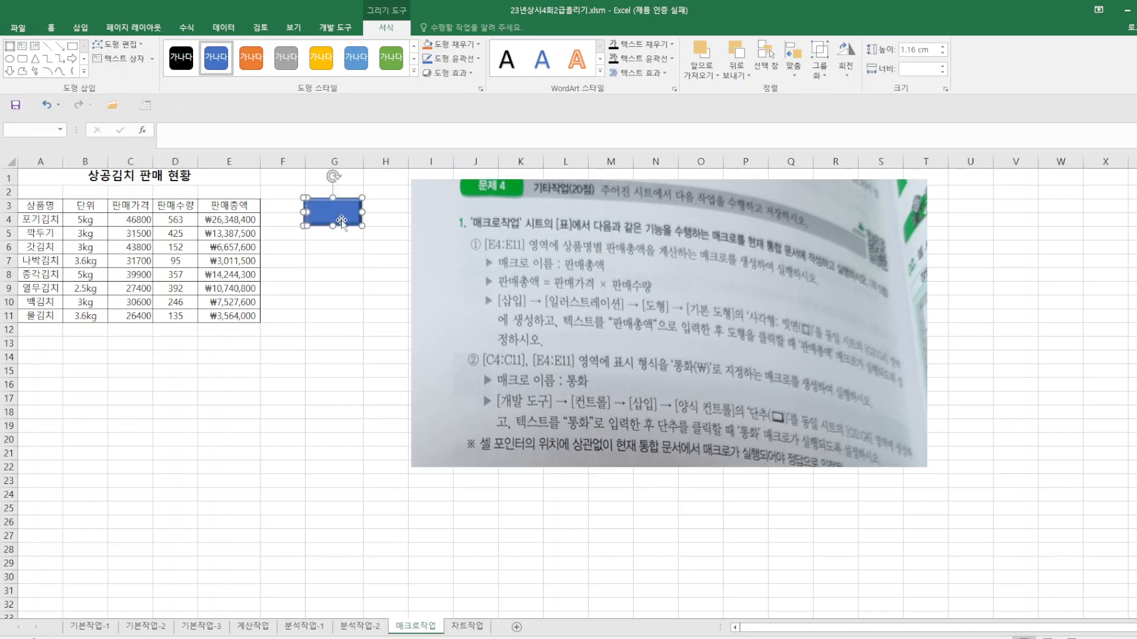
click(229, 412)
click(326, 209)
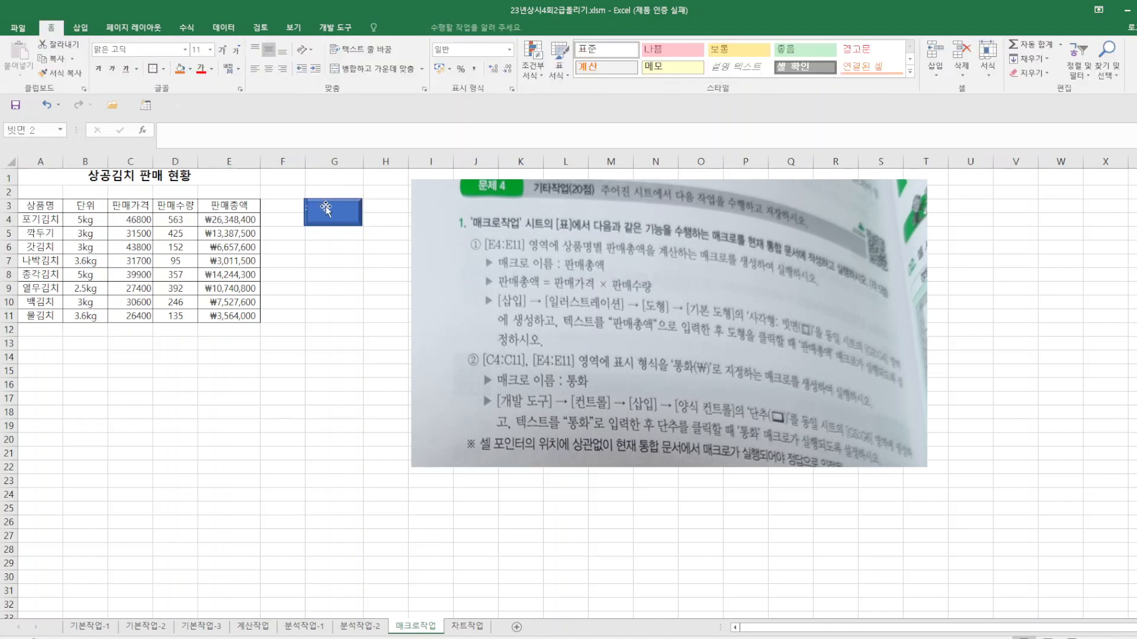
click(341, 217)
key(Escape)
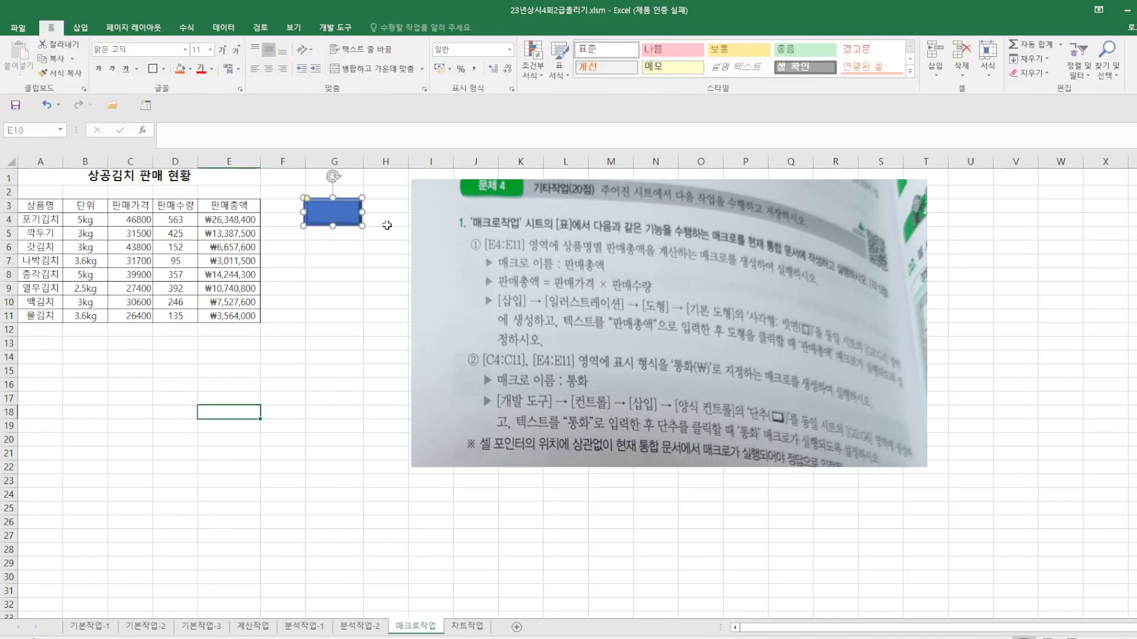
click(331, 279)
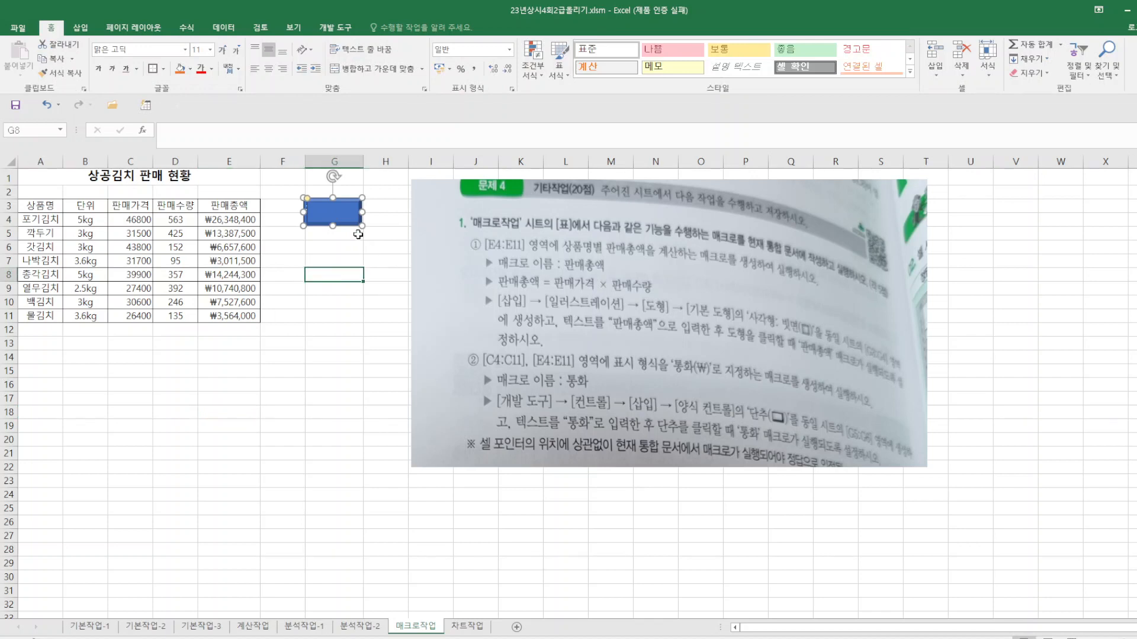
click(352, 216)
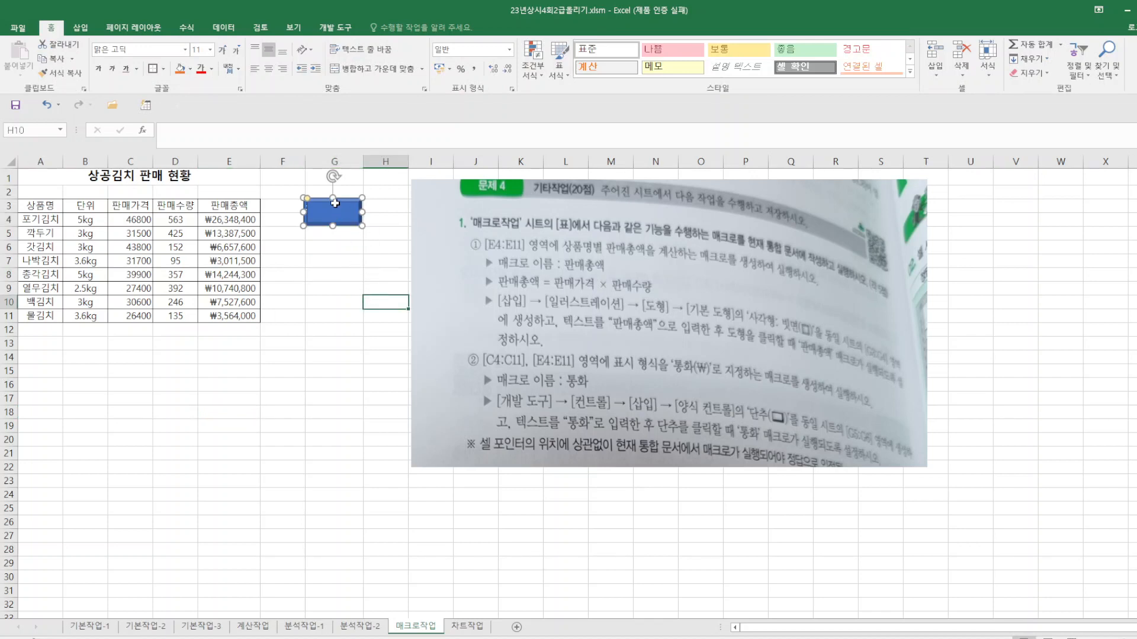
click(335, 203)
- Delete columns F to H to remove the bevel shape, and try selecting its leftover outline
drag(286, 156, 385, 161)
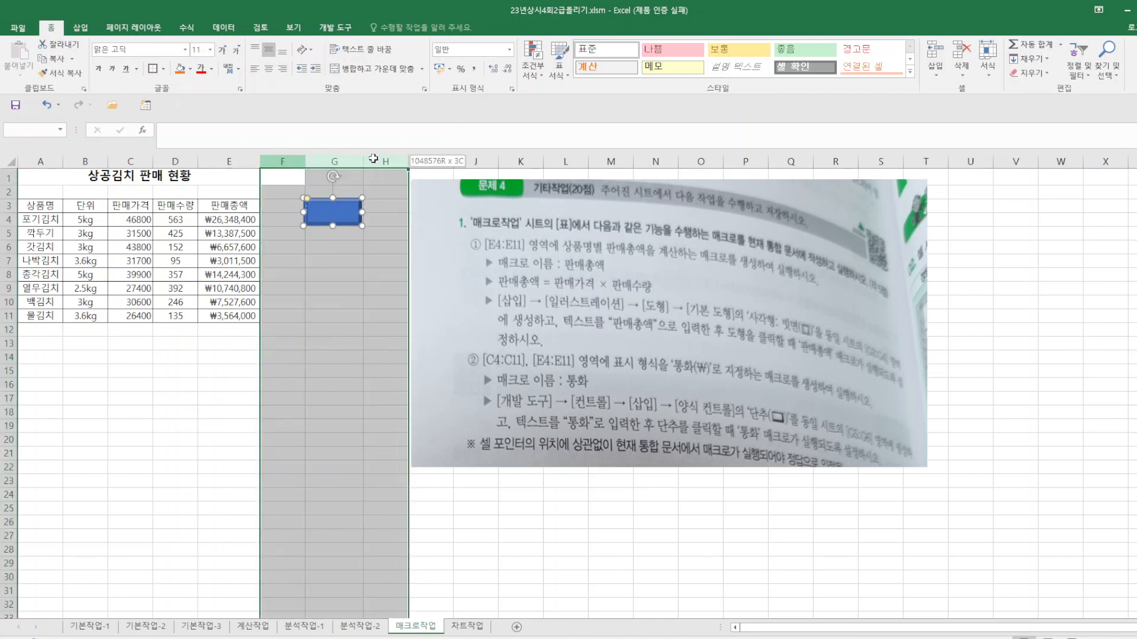
right_click(350, 165)
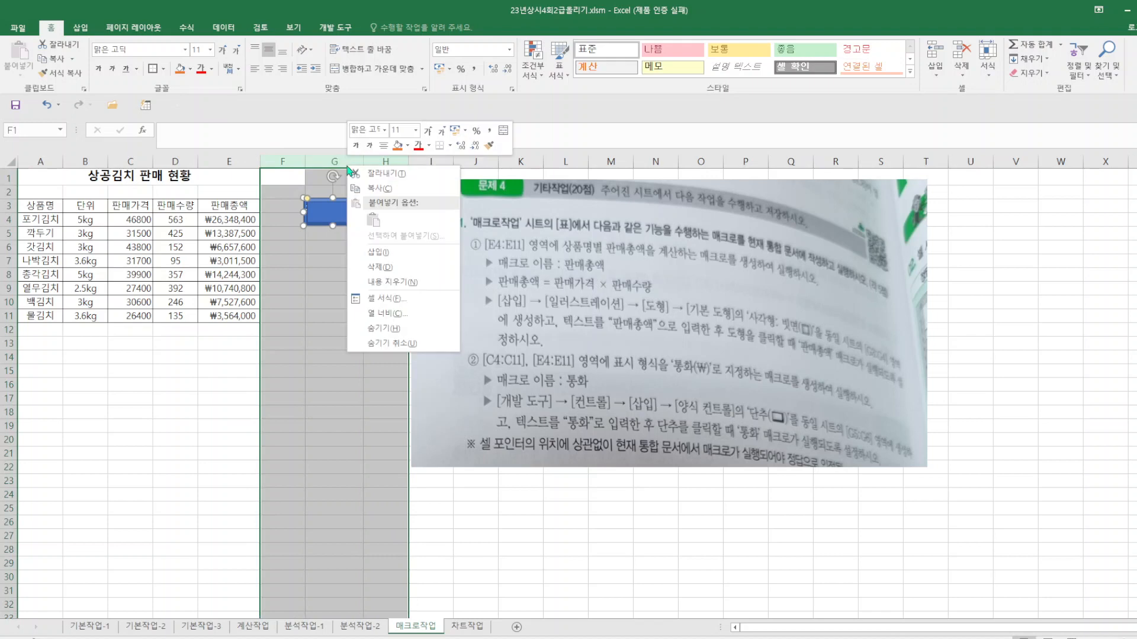
click(379, 267)
click(167, 450)
click(675, 544)
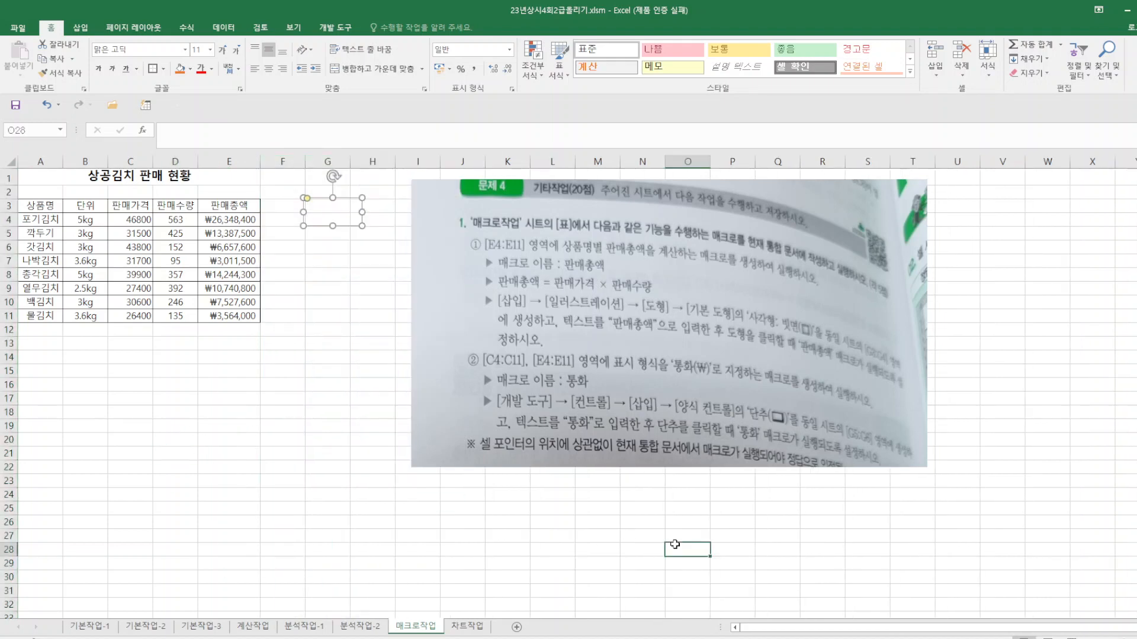
click(363, 274)
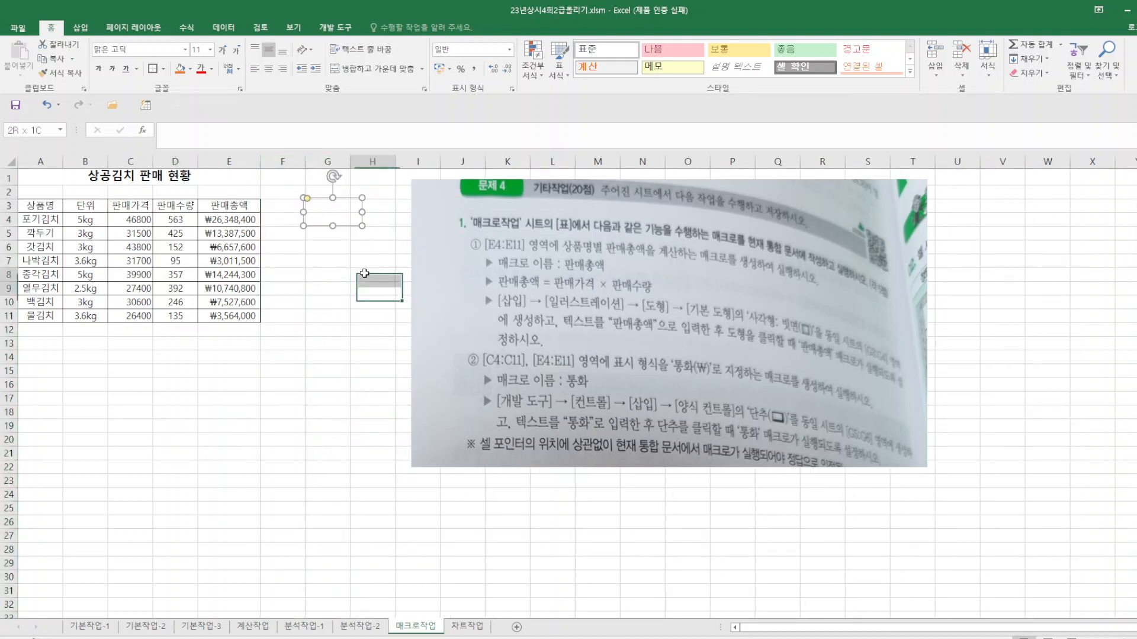
click(329, 221)
click(343, 274)
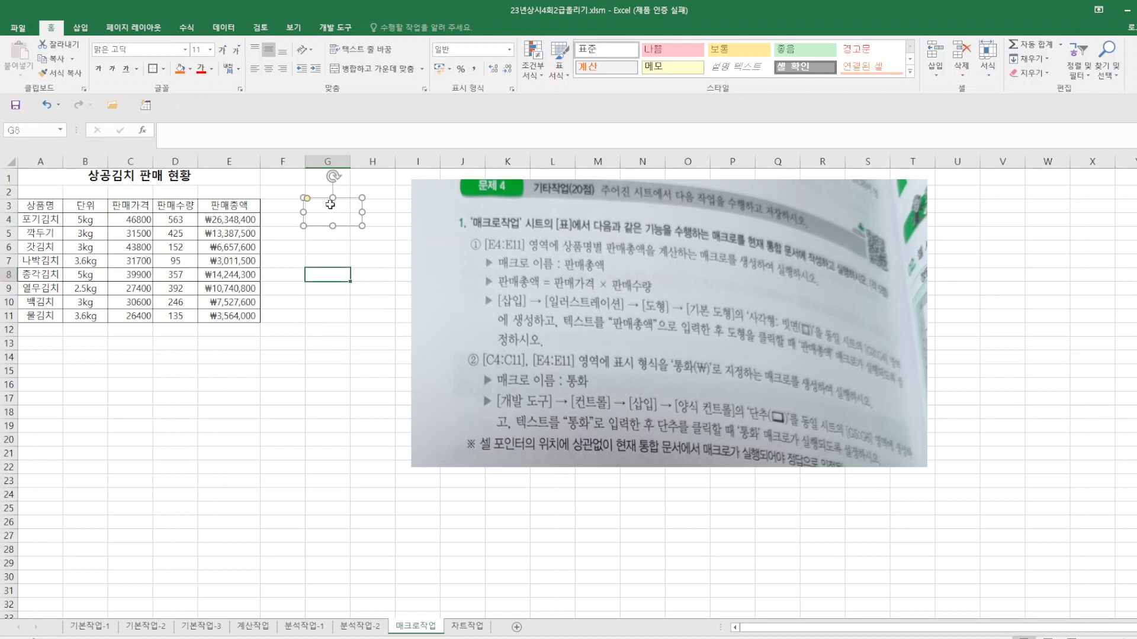
click(329, 206)
- Undo the deletion of columns F to H and the drawing of the bevel shapes
click(46, 106)
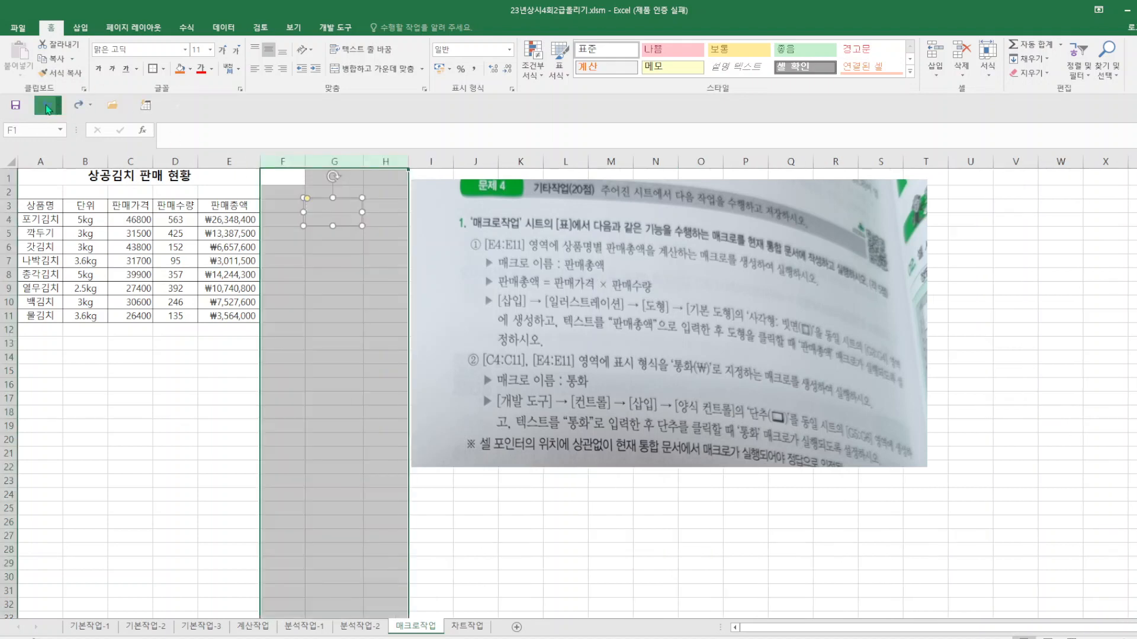
click(47, 107)
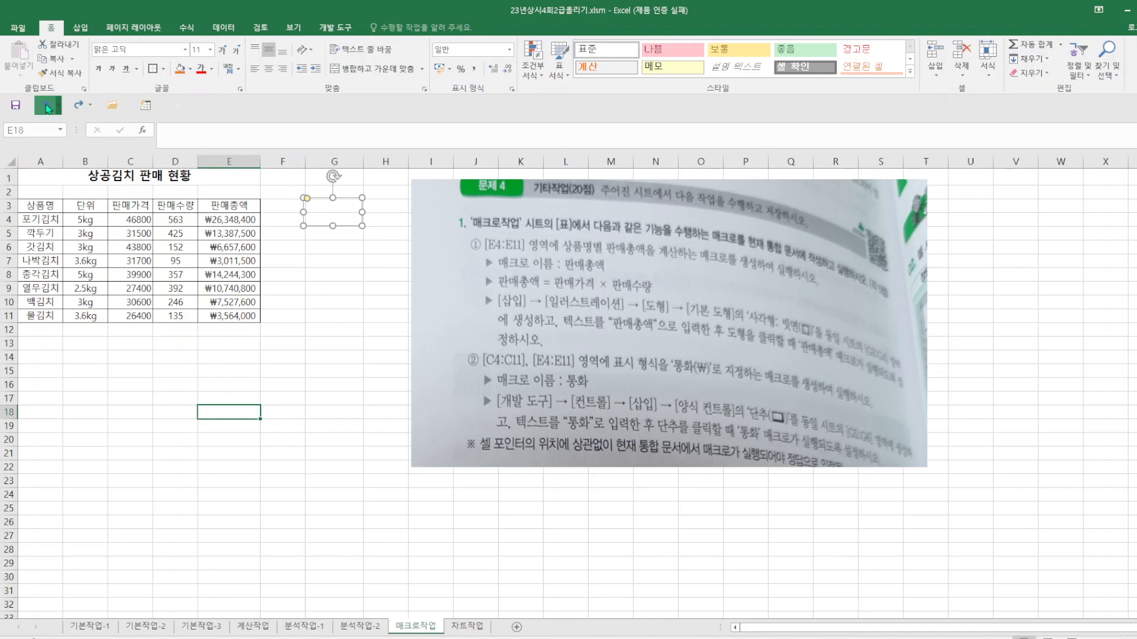
click(47, 106)
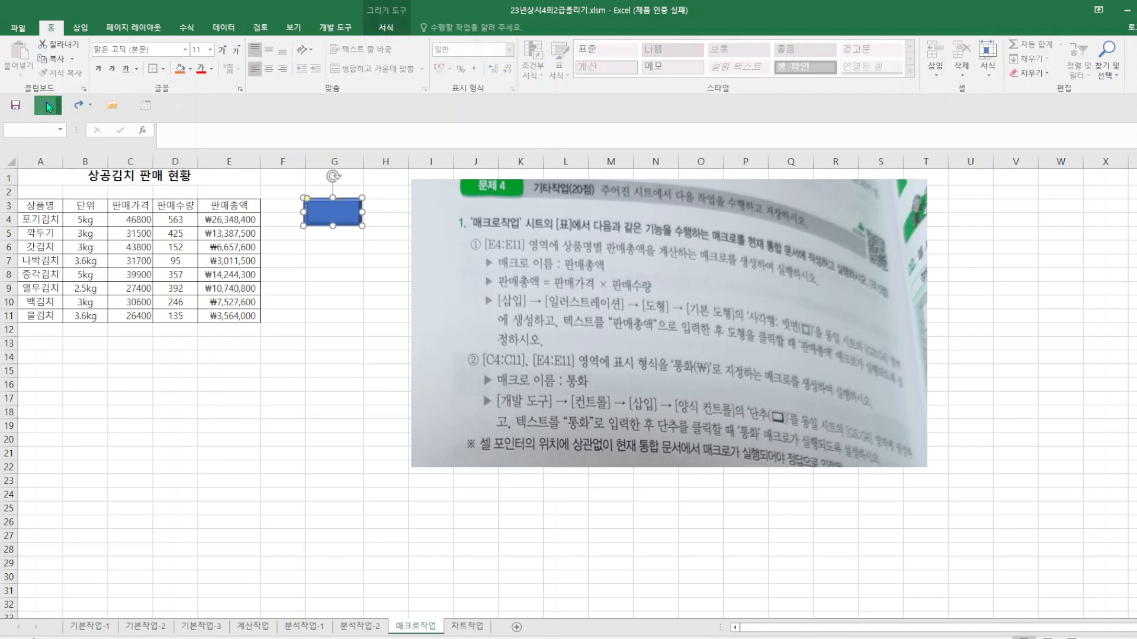
click(46, 102)
click(47, 104)
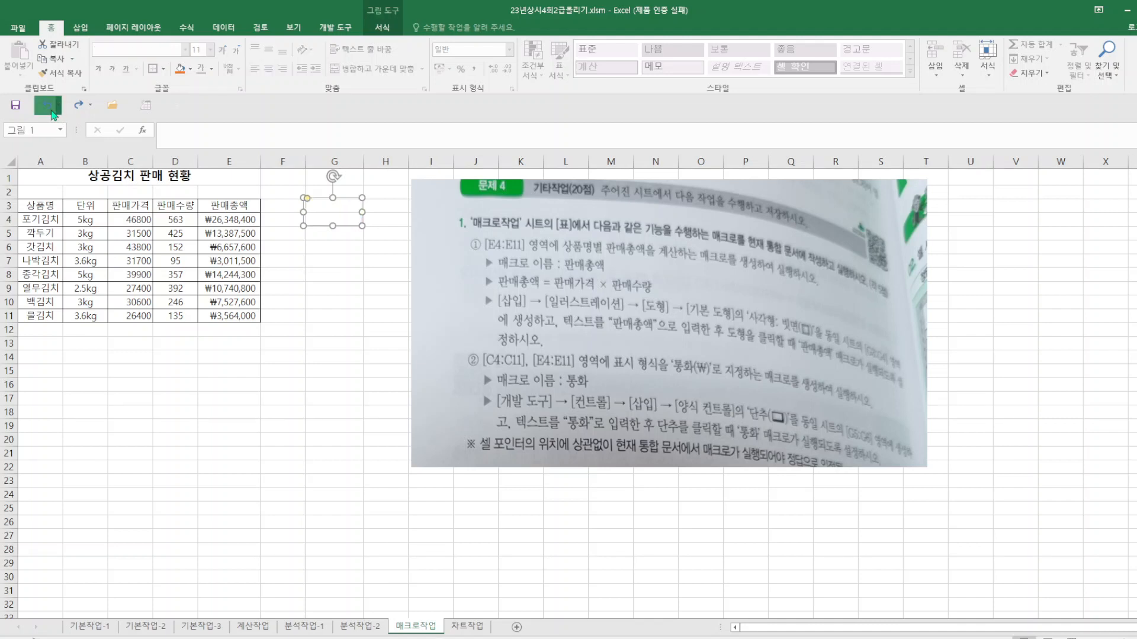
- Undo the currency format on the 판매총액 values in E4:E11, and reinstate it with a redo
click(47, 108)
click(46, 110)
click(331, 481)
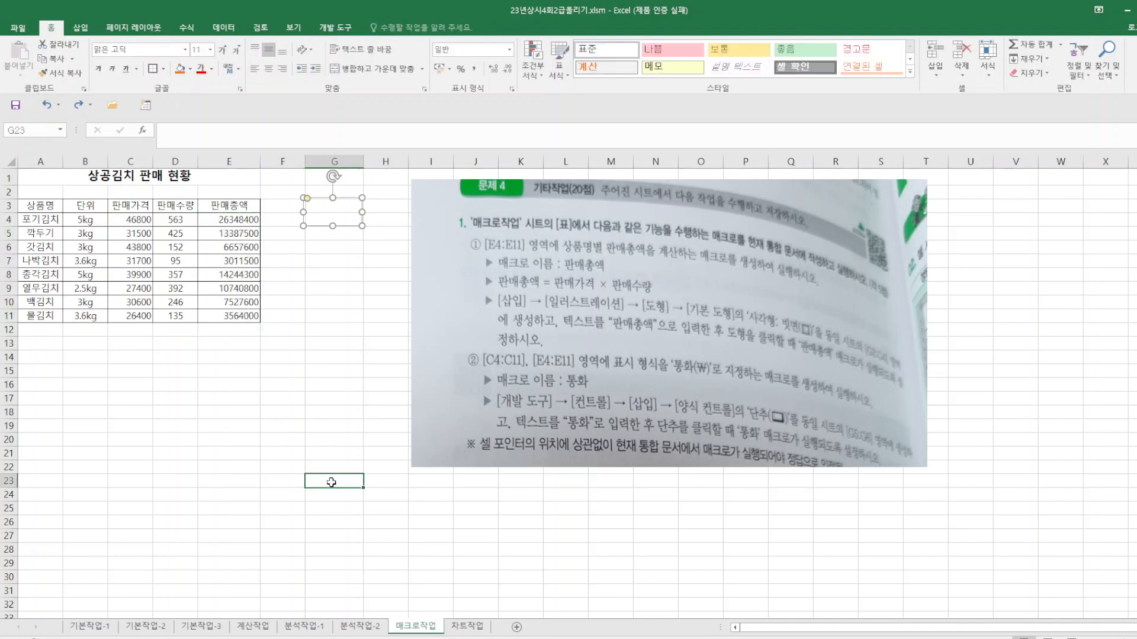
click(386, 354)
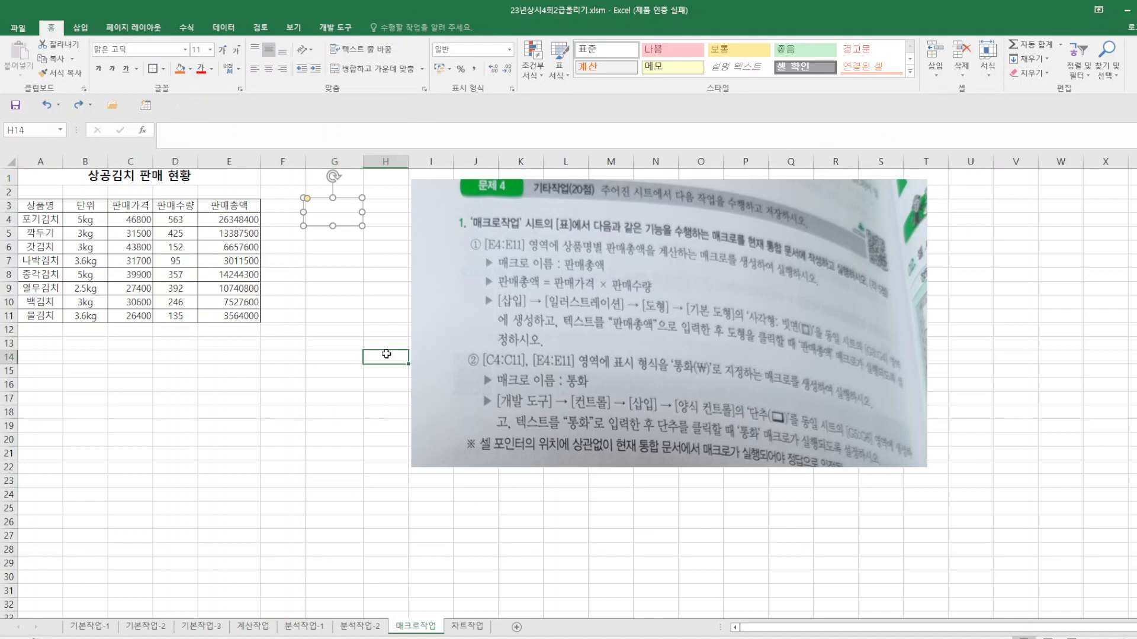
click(78, 106)
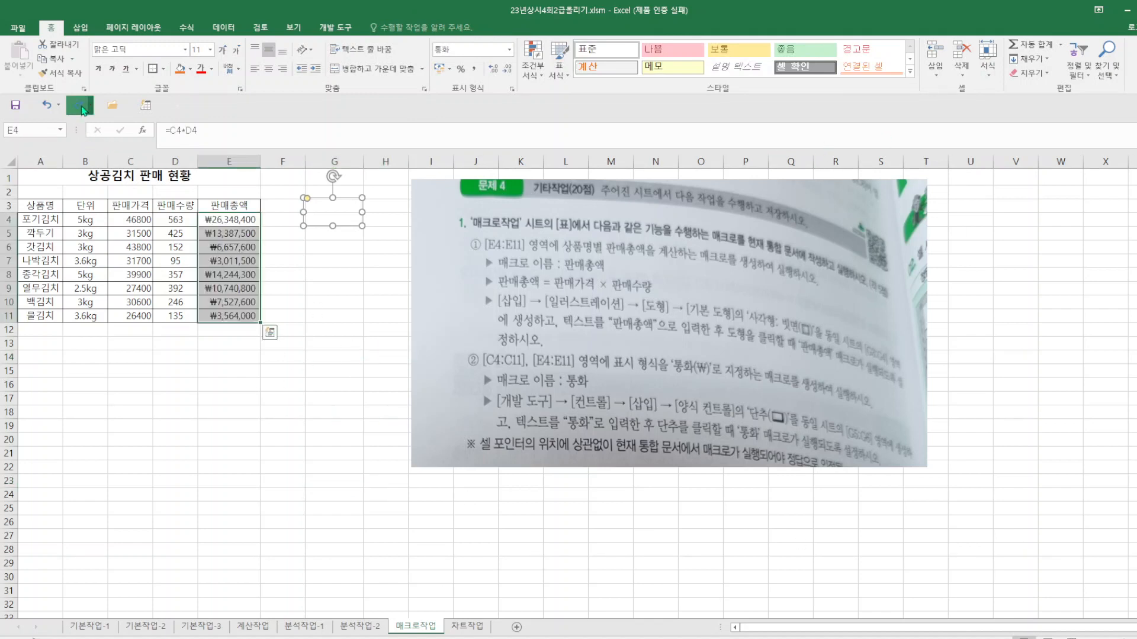
click(341, 318)
click(341, 211)
click(1132, 385)
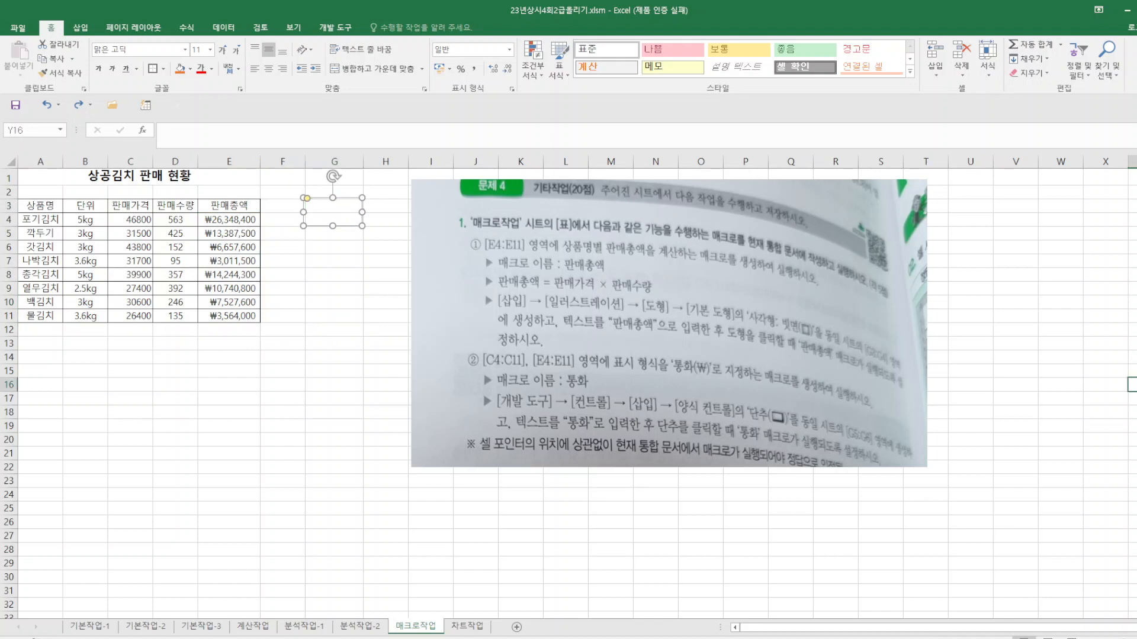
click(300, 273)
click(360, 261)
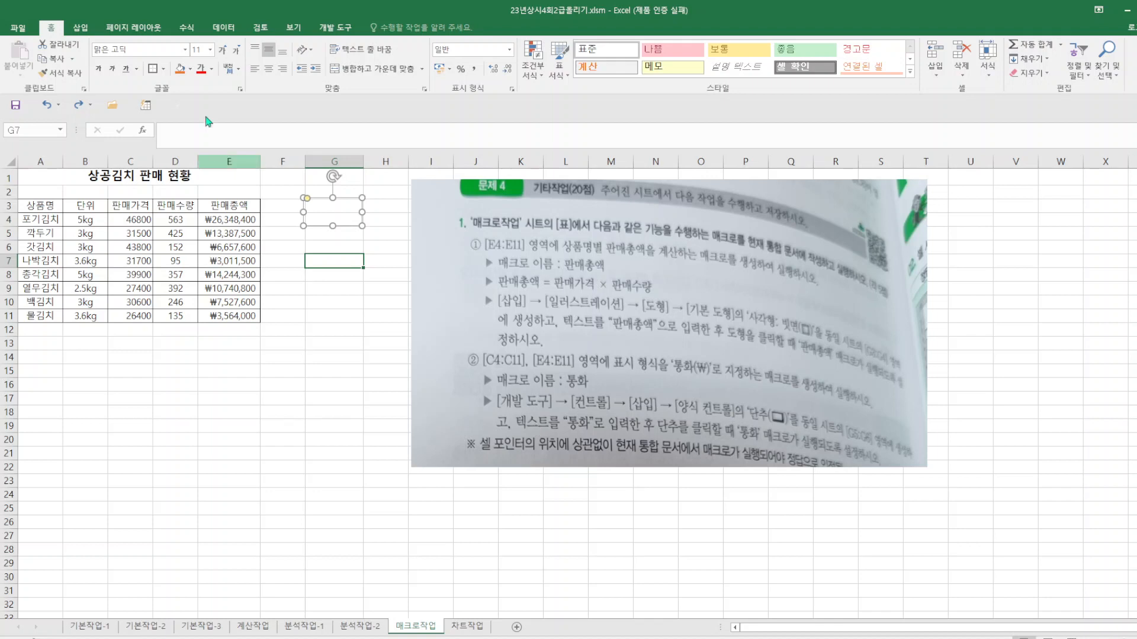
click(324, 311)
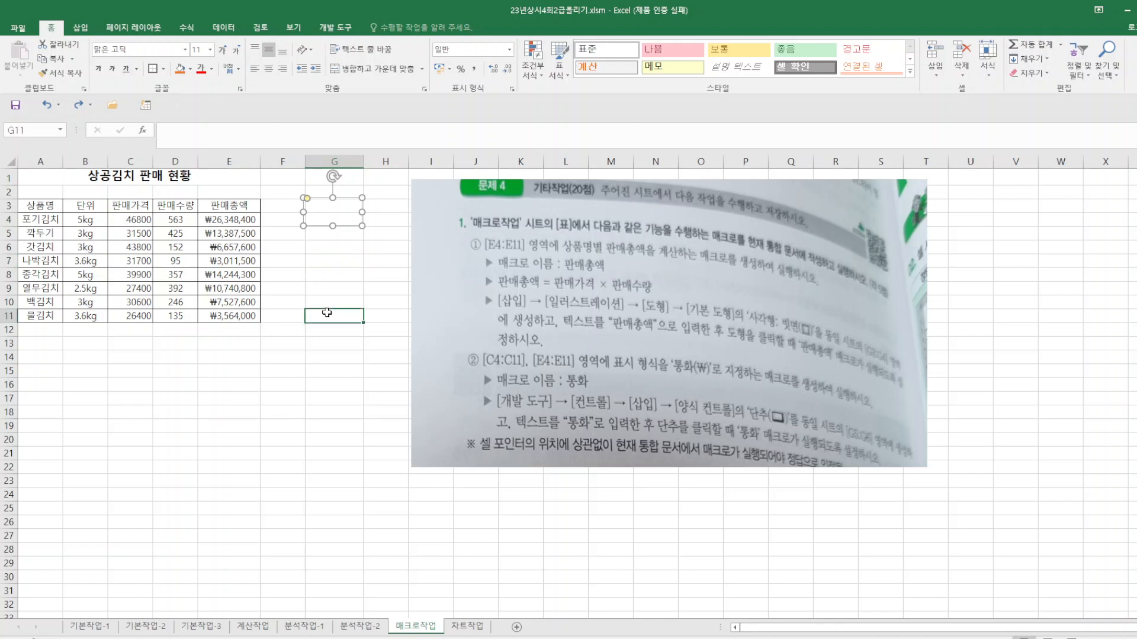
- Draw a form-control button snapped to the start of cells G6:G7 and assign the 통화 macro to it
click(80, 27)
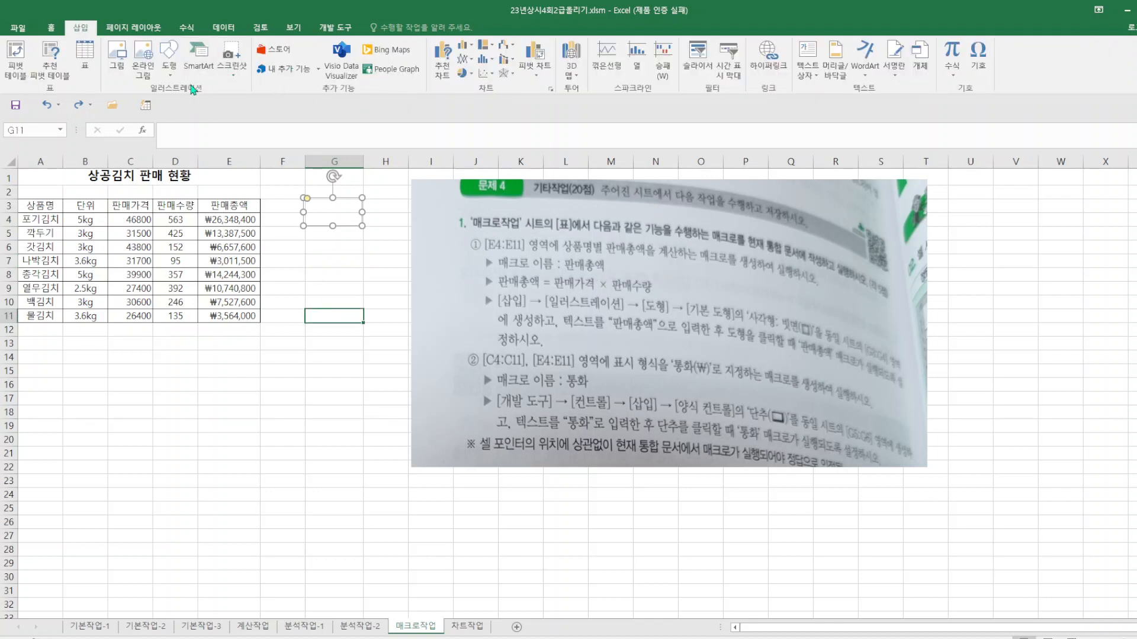
click(341, 31)
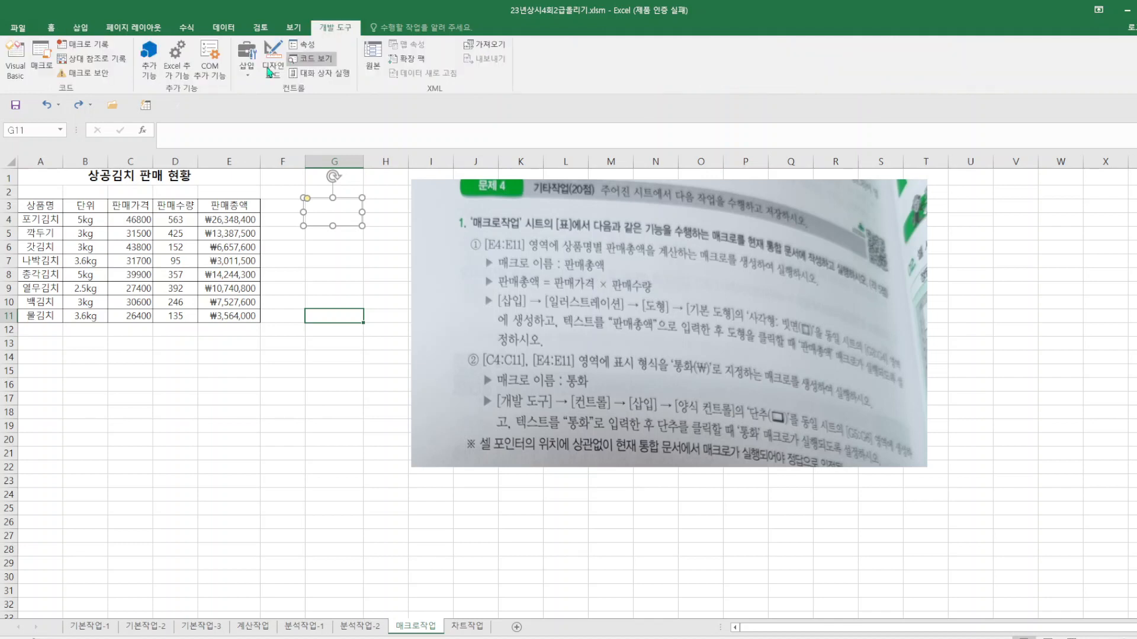
click(247, 64)
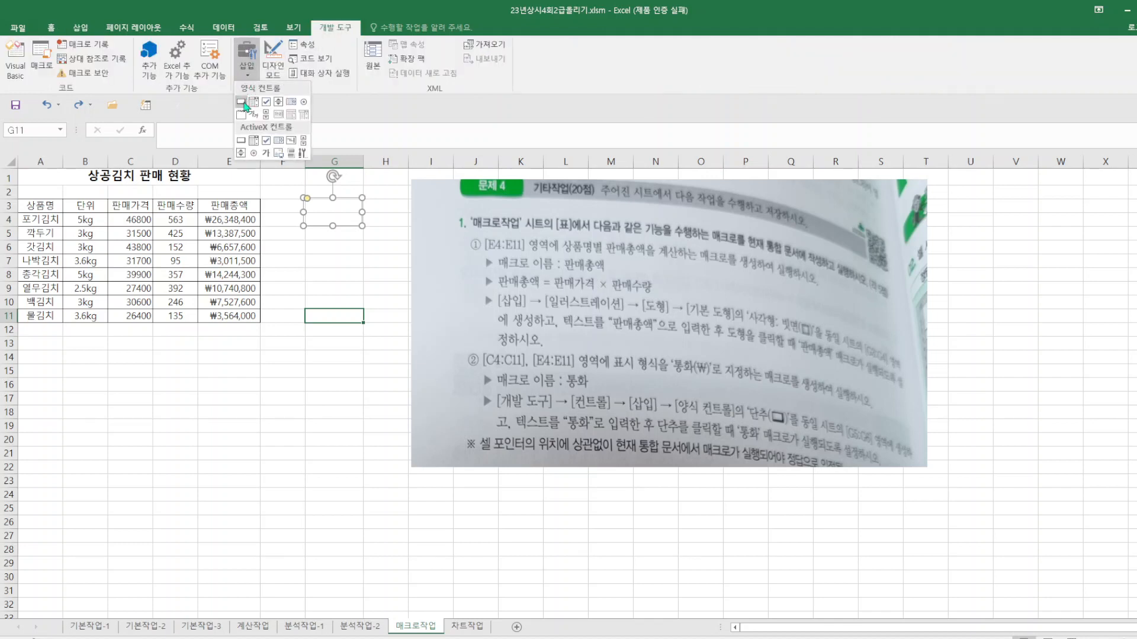
click(242, 103)
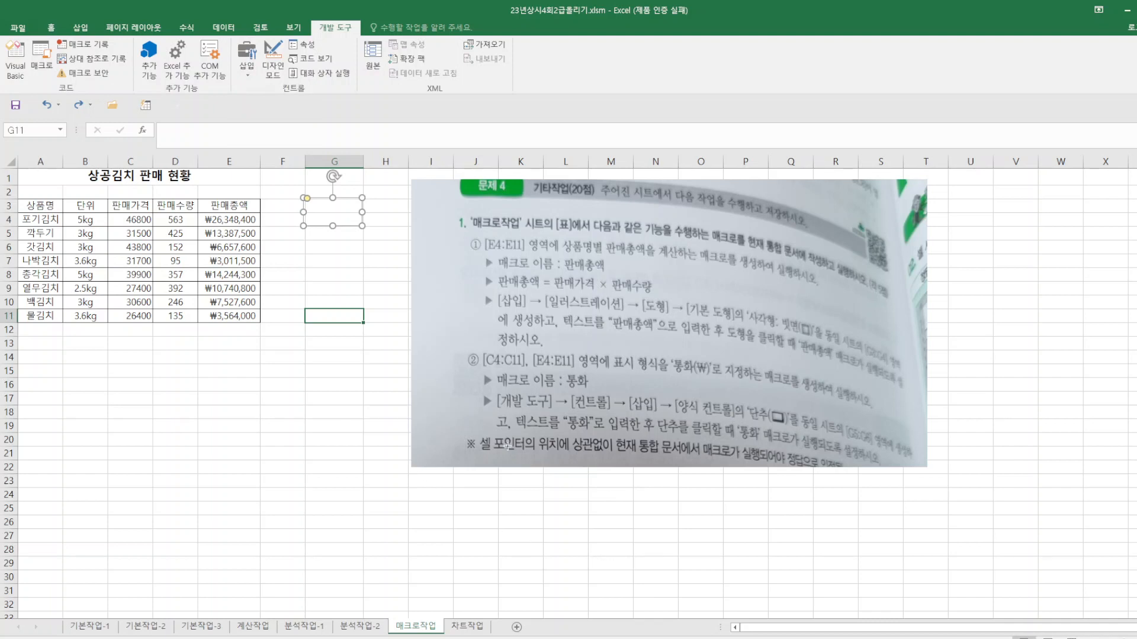
key(alt)
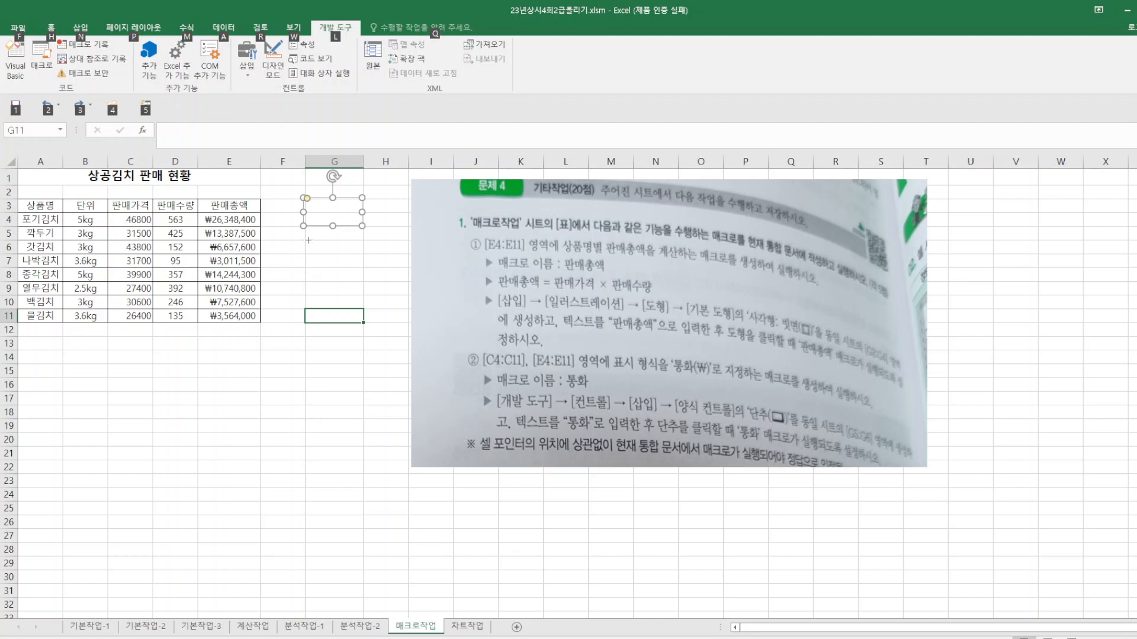
drag(308, 240, 326, 263)
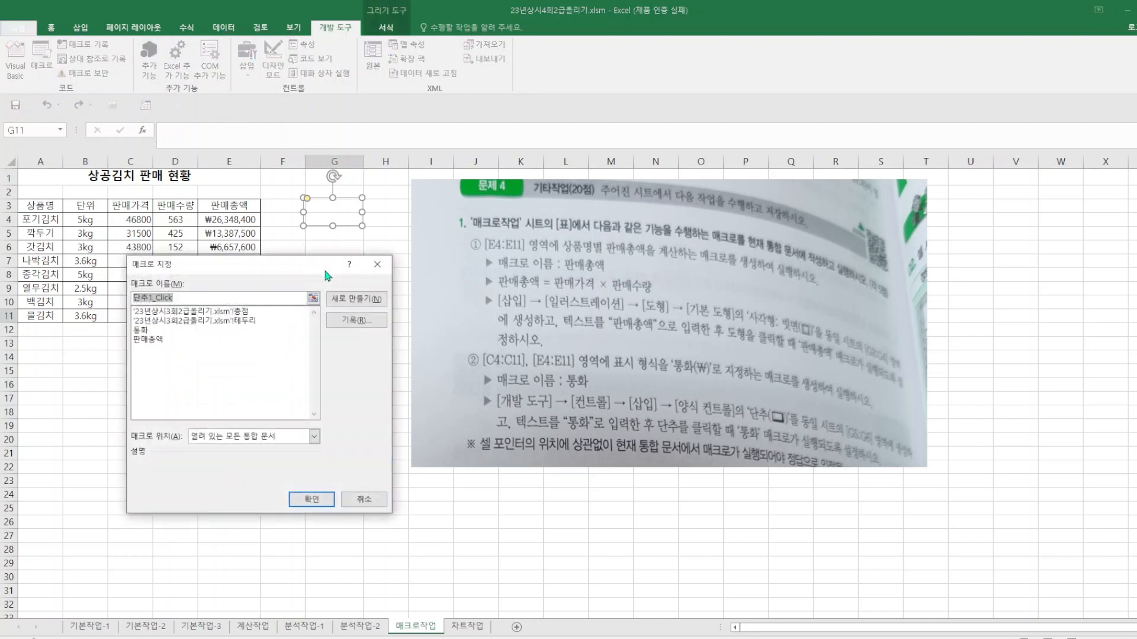
click(143, 331)
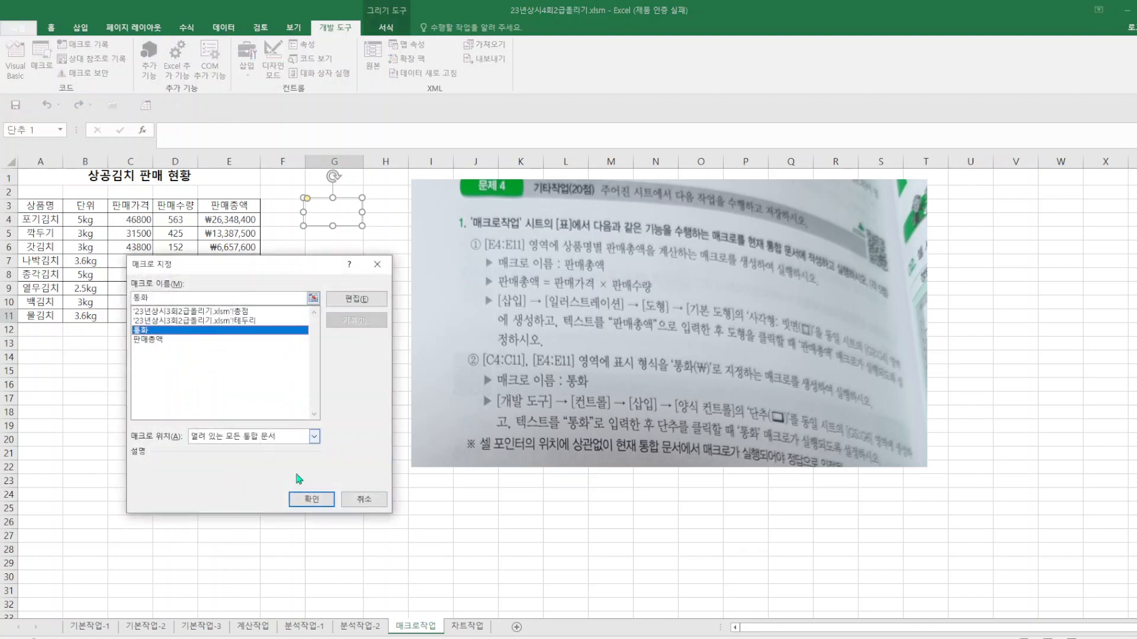
click(305, 501)
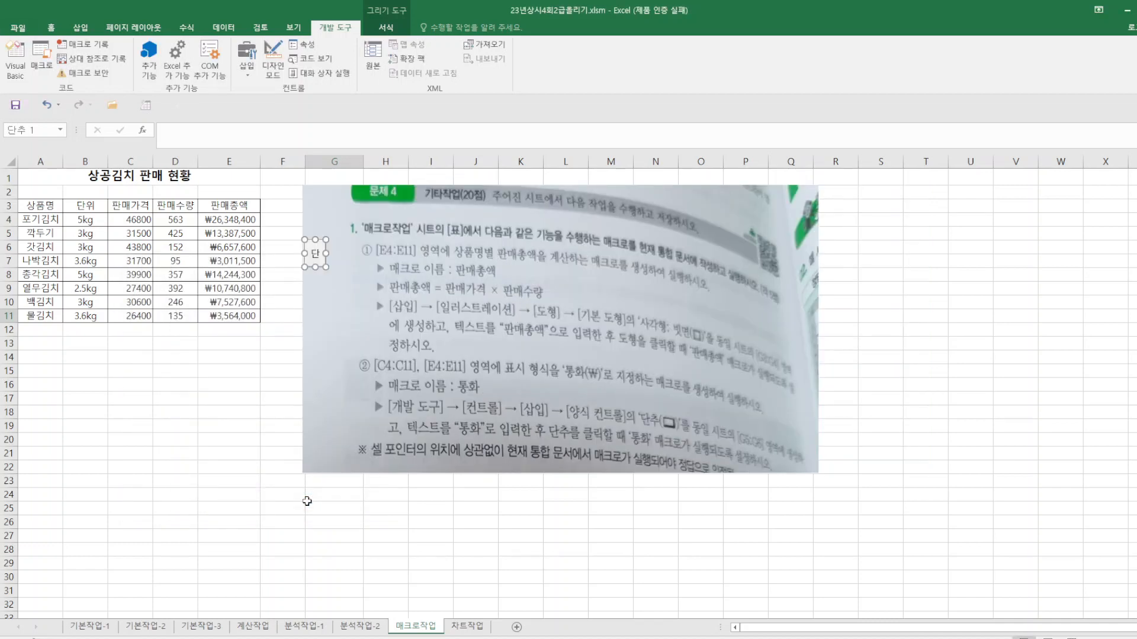
- Move the exam problem picture so it starts at column M, and run the 통화 macro from the form button
drag(707, 206, 1001, 238)
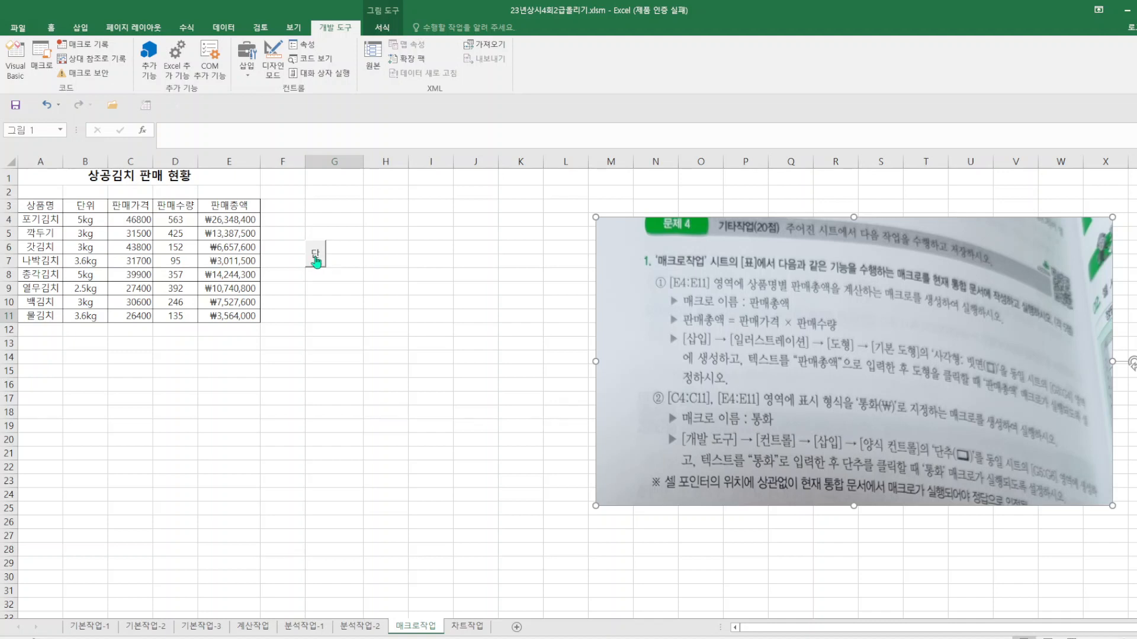
click(316, 257)
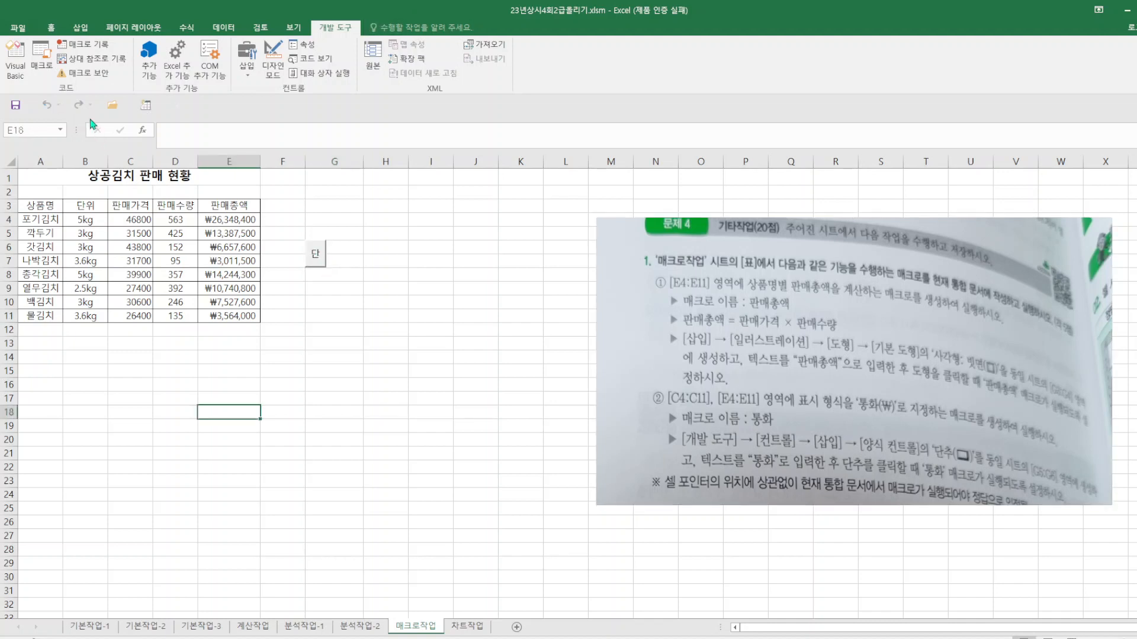
click(517, 343)
click(311, 267)
drag(231, 222, 231, 316)
click(625, 347)
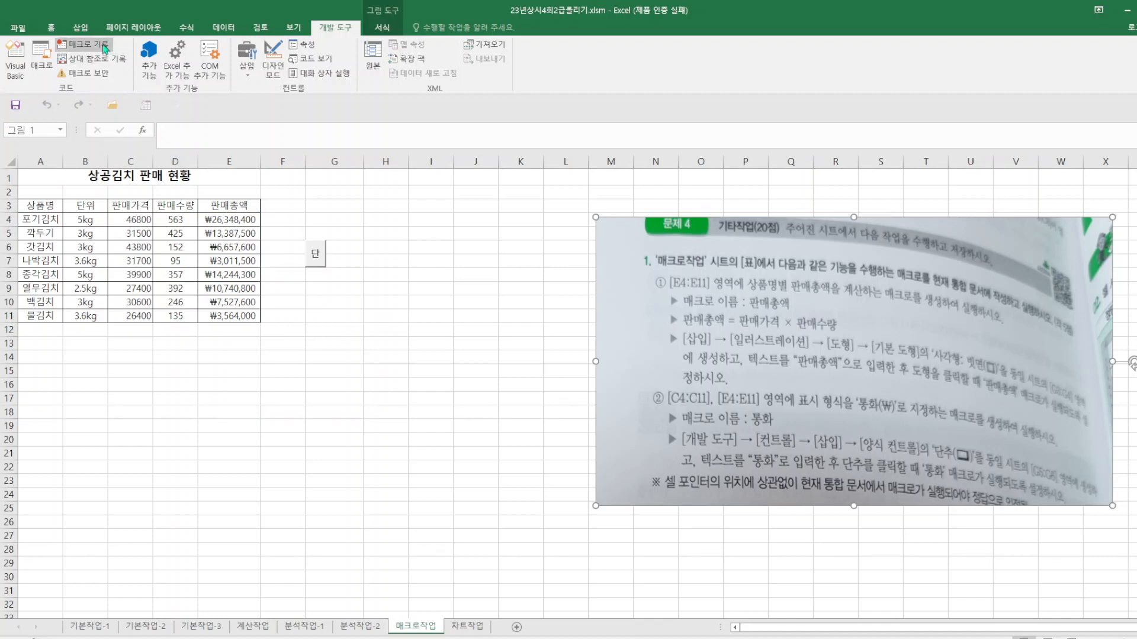
- Draw a bevel (빗면) basic shape about 0.85 cm high and 2.01 cm wide over cells G3:G4
click(82, 29)
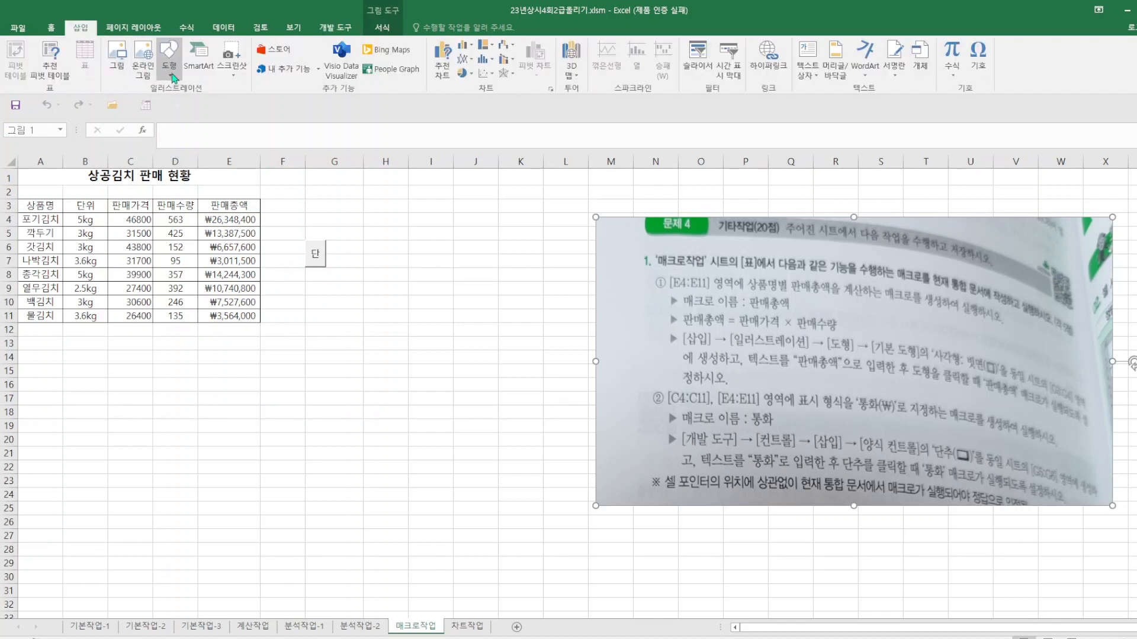
click(169, 57)
click(164, 103)
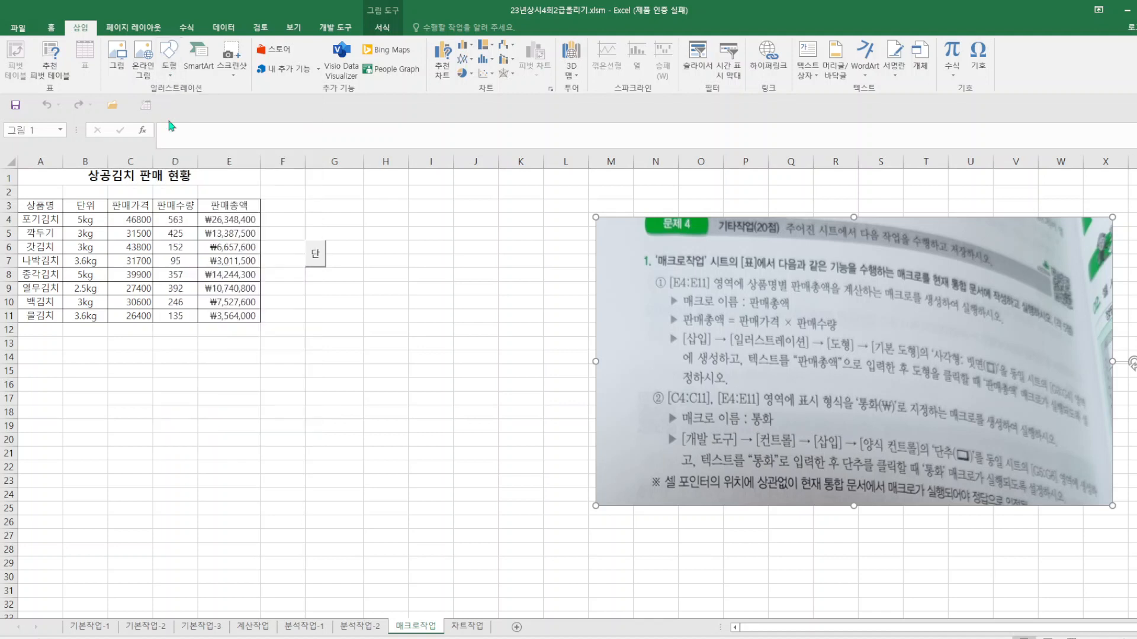
mouse_move(309, 203)
mouse_down()
mouse_move(310, 214)
mouse_move(356, 223)
mouse_up()
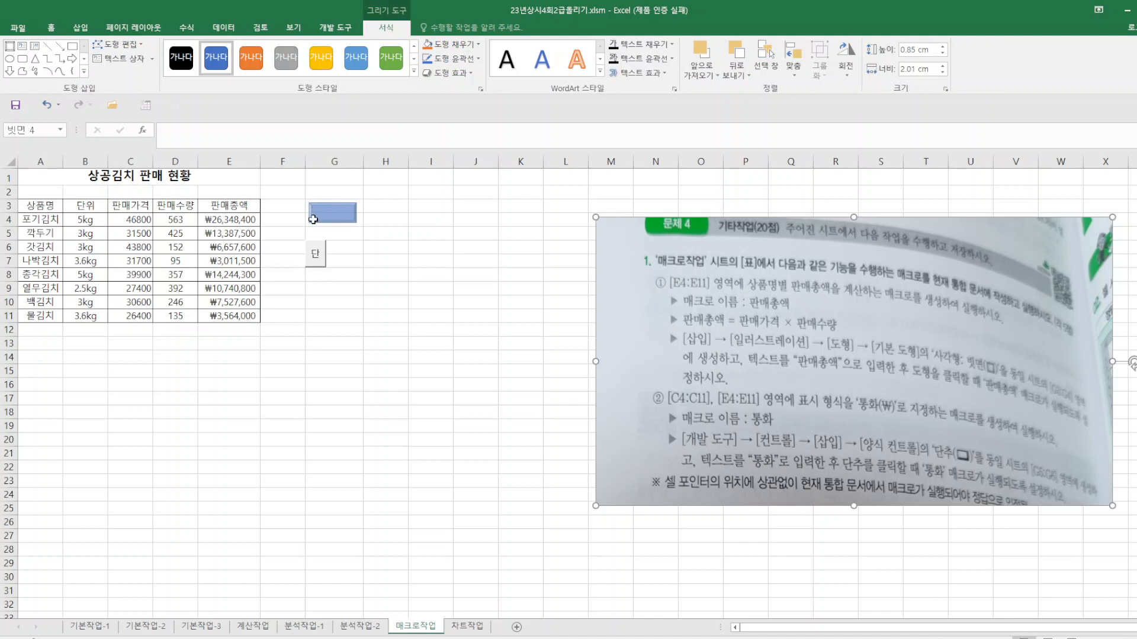
key(alt)
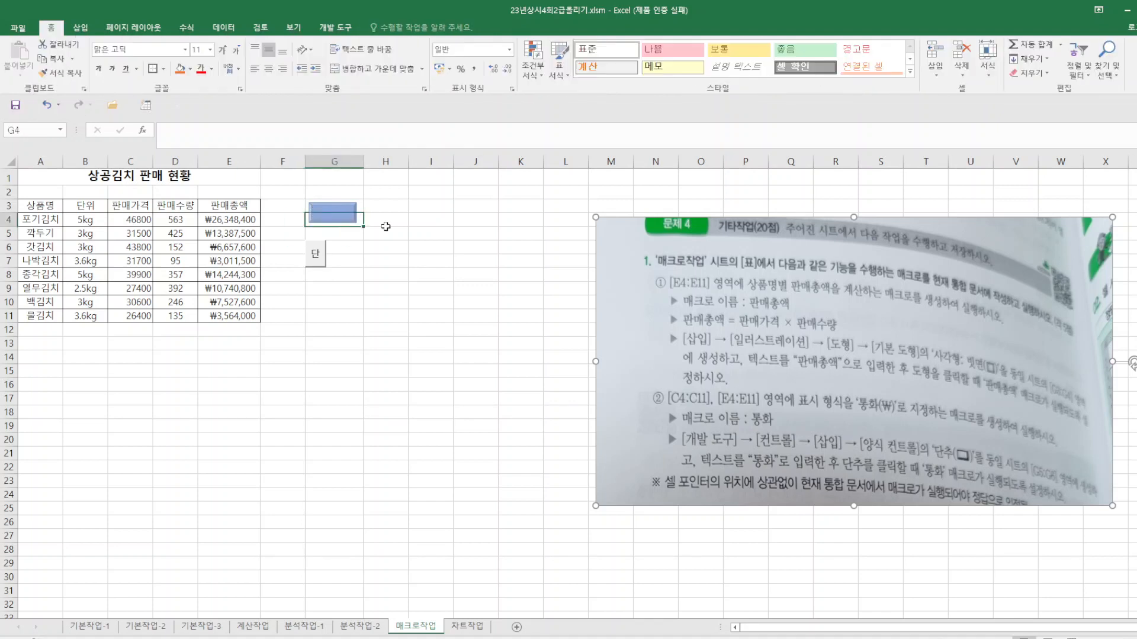
- Assign the 판매총액 macro to the bevel shape over G3:G4
click(473, 257)
right_click(335, 216)
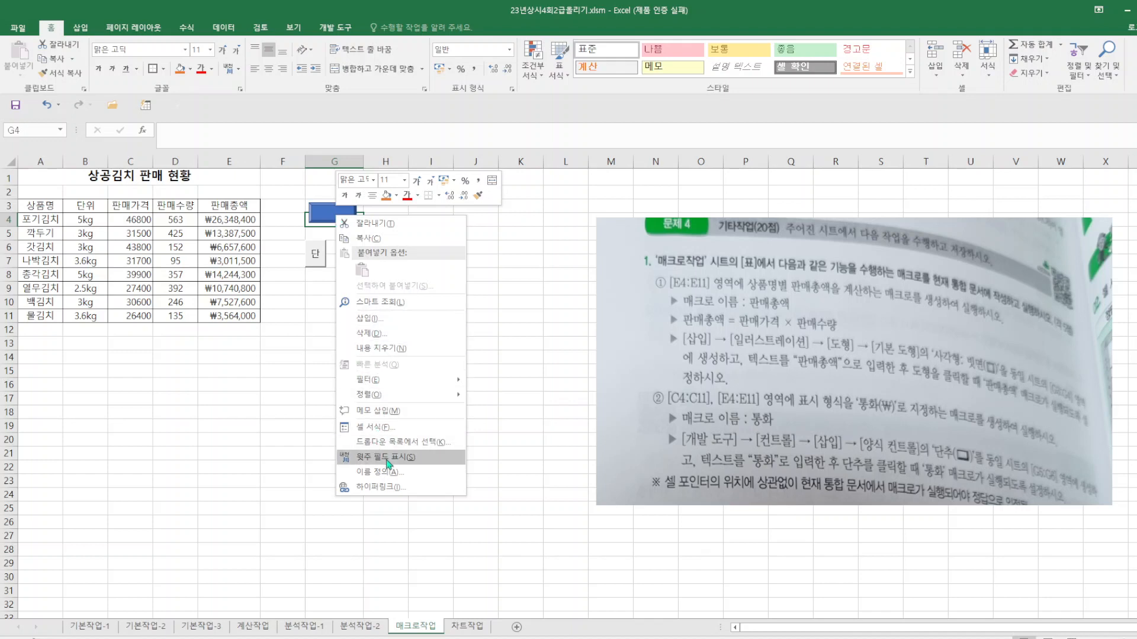
click(326, 212)
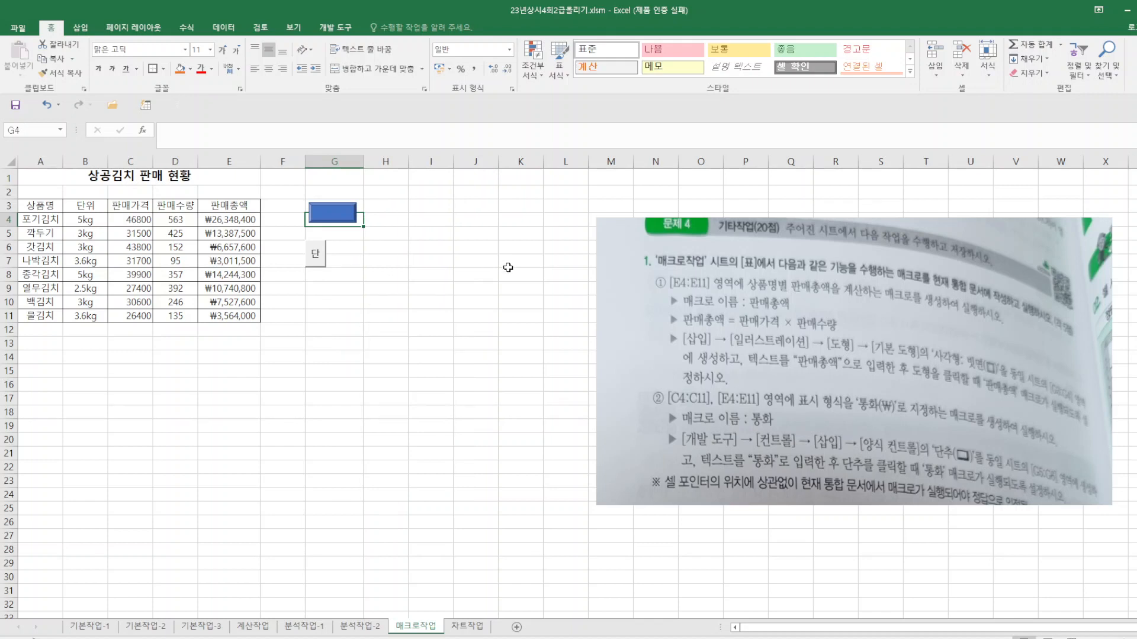
drag(508, 266, 508, 270)
click(371, 307)
click(323, 218)
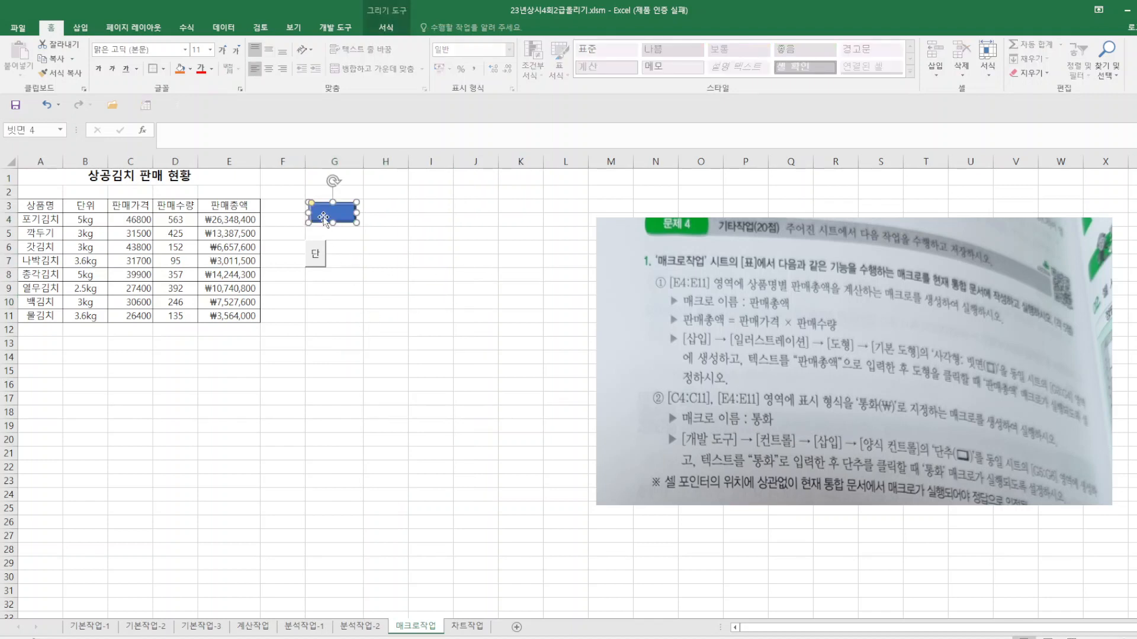
right_click(323, 216)
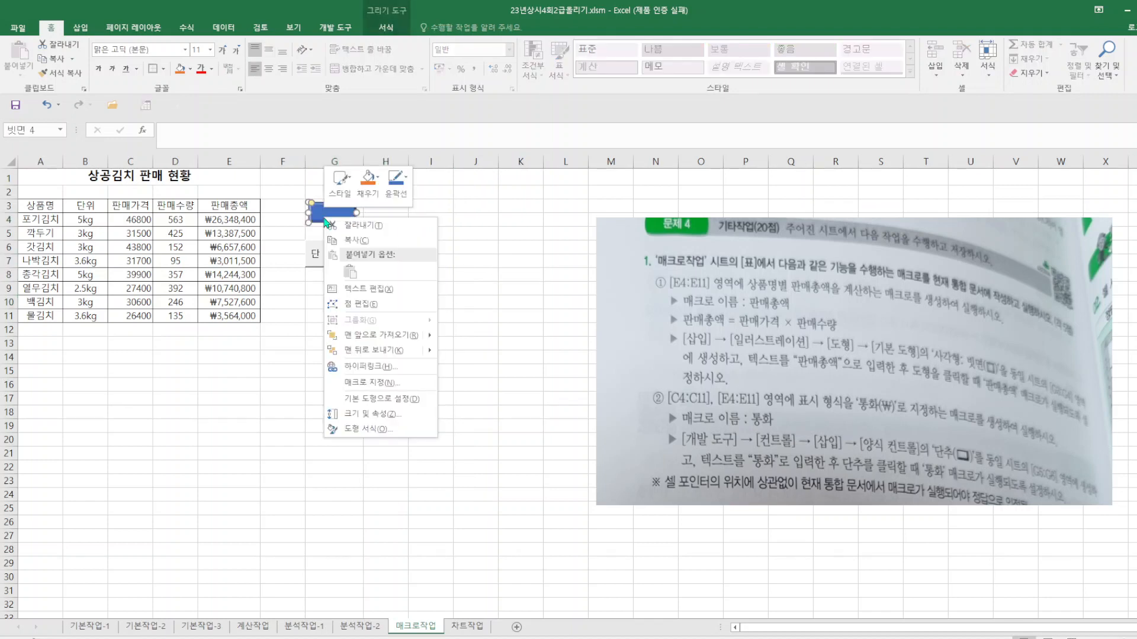
click(381, 384)
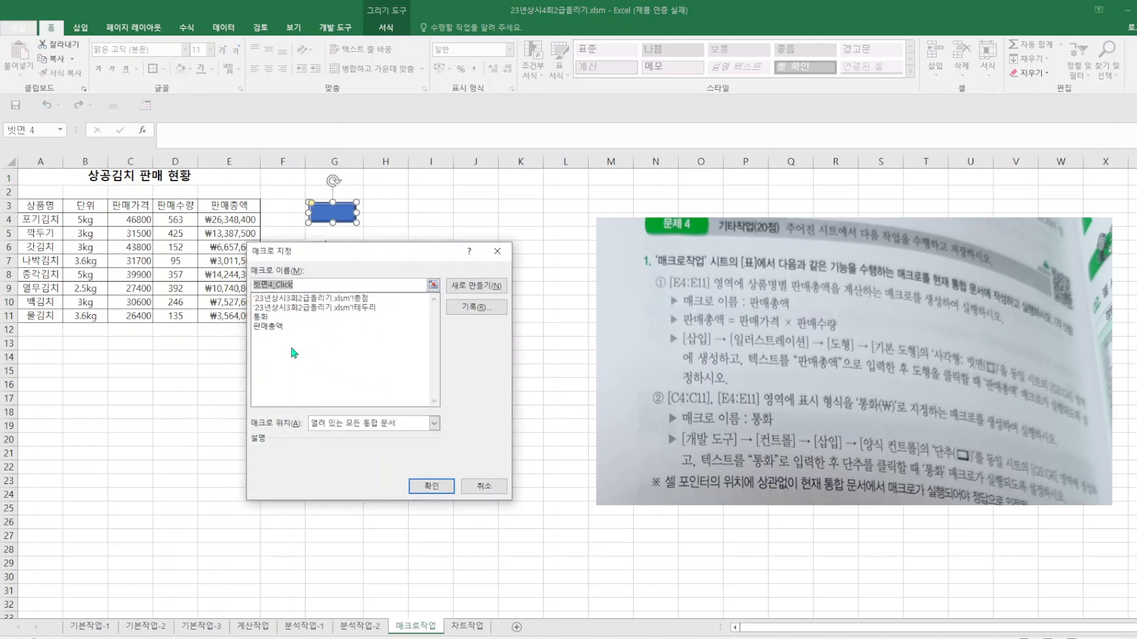
click(271, 327)
click(431, 486)
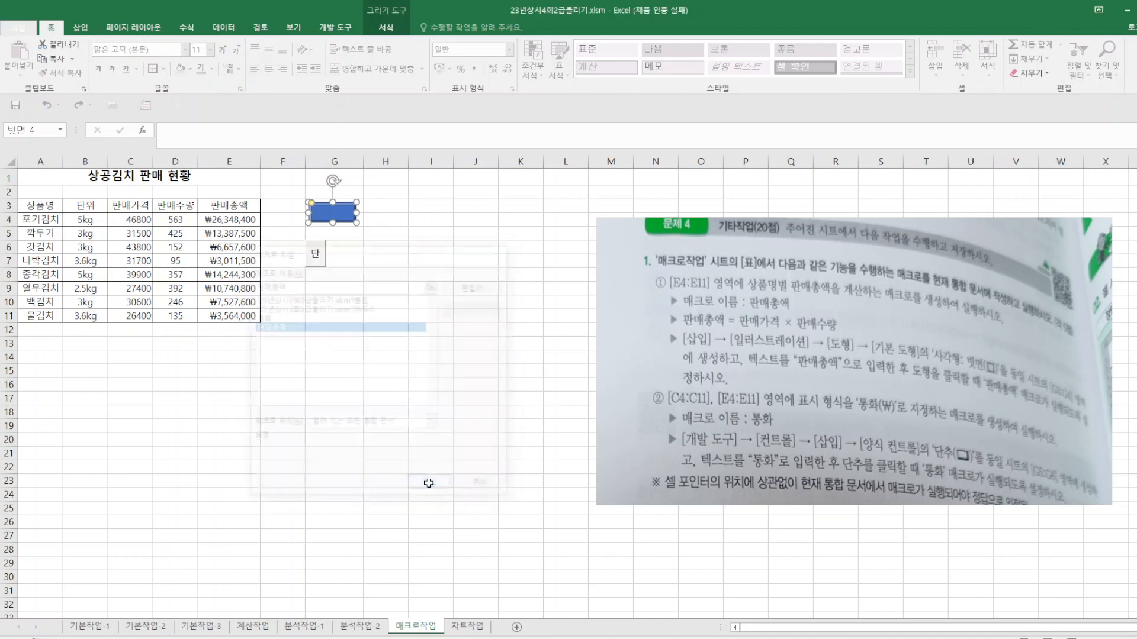
- Edit the bevel shape's text to read 파
right_click(322, 208)
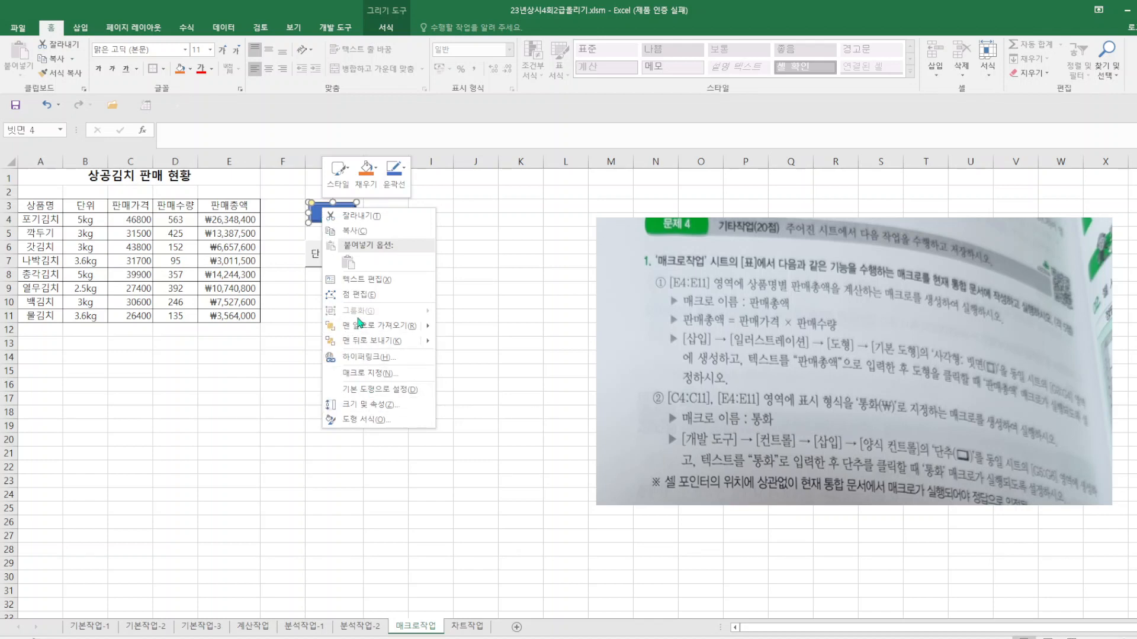
click(360, 275)
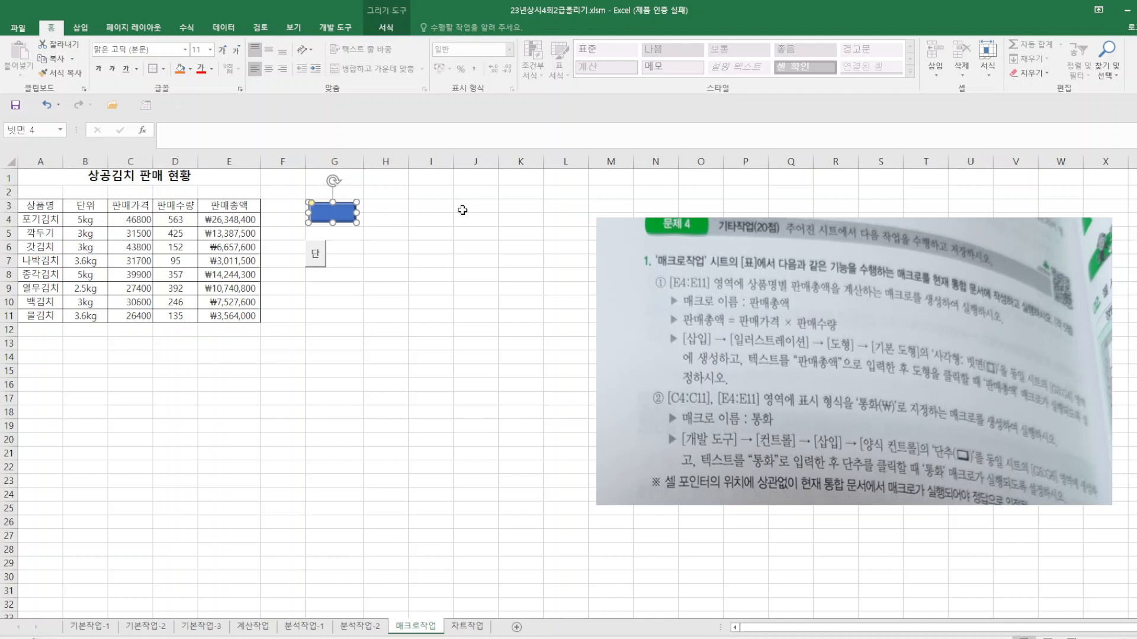
click(430, 311)
click(332, 221)
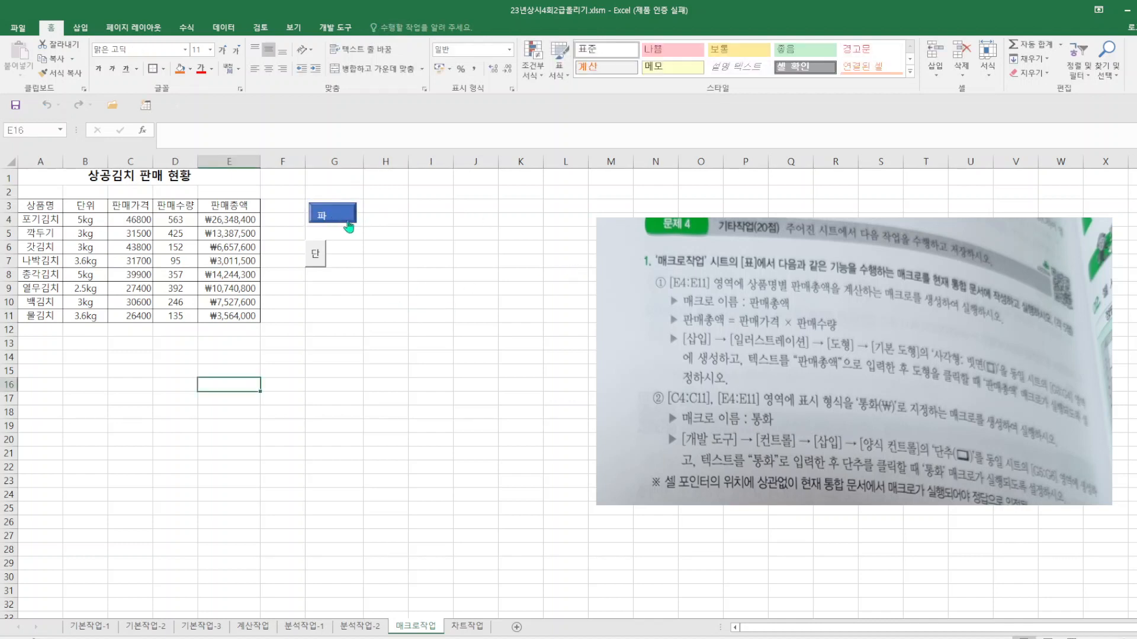
- Clear E4:E11 and test the macros by running 판매총액 from the bevel shape and 통화 from the form button
click(336, 212)
drag(238, 220, 226, 309)
key(Delete)
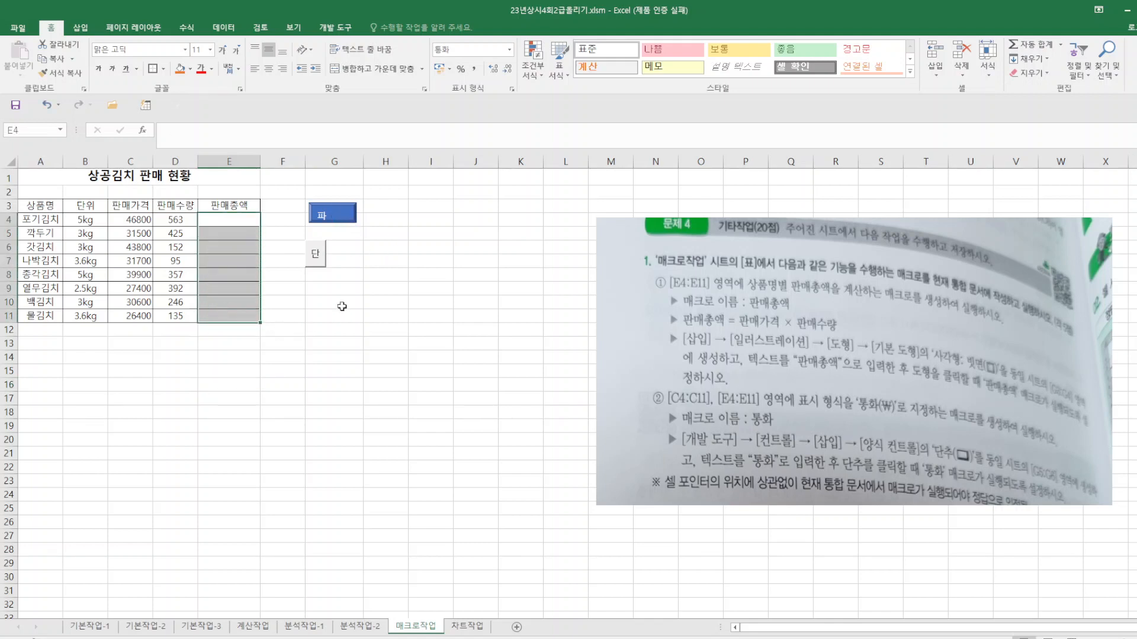
click(332, 365)
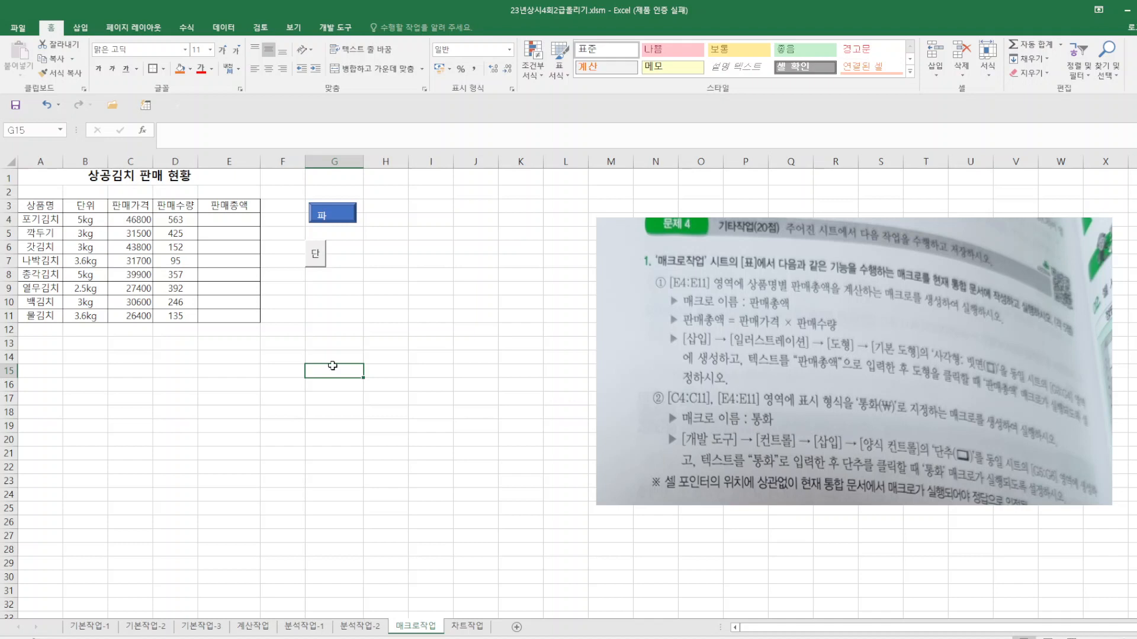
click(341, 224)
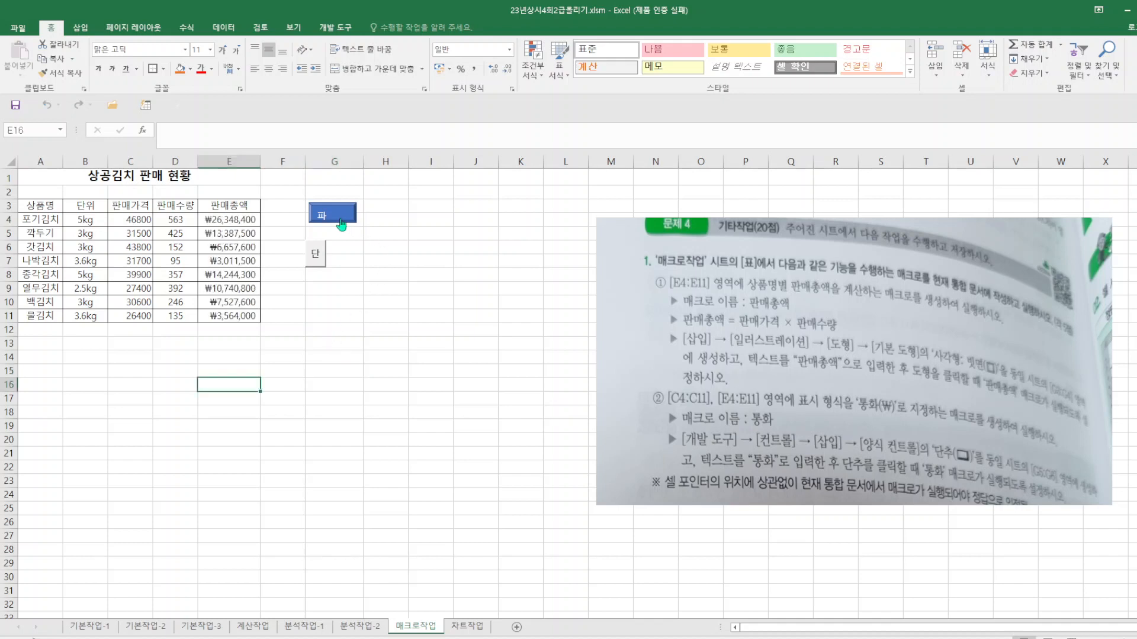
click(314, 255)
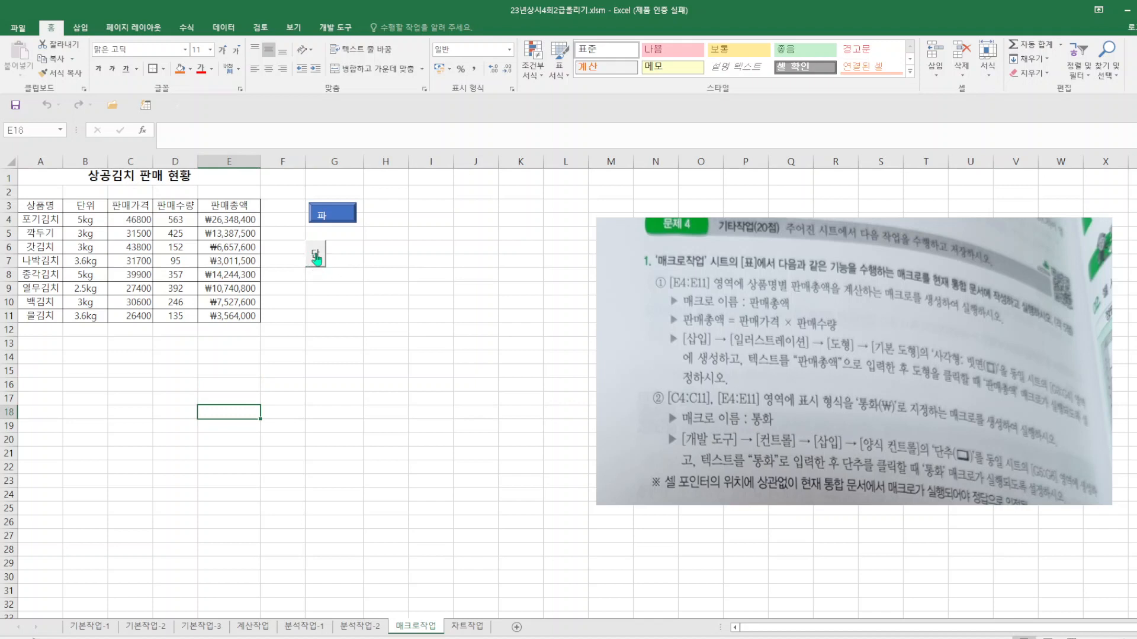
click(316, 256)
click(330, 218)
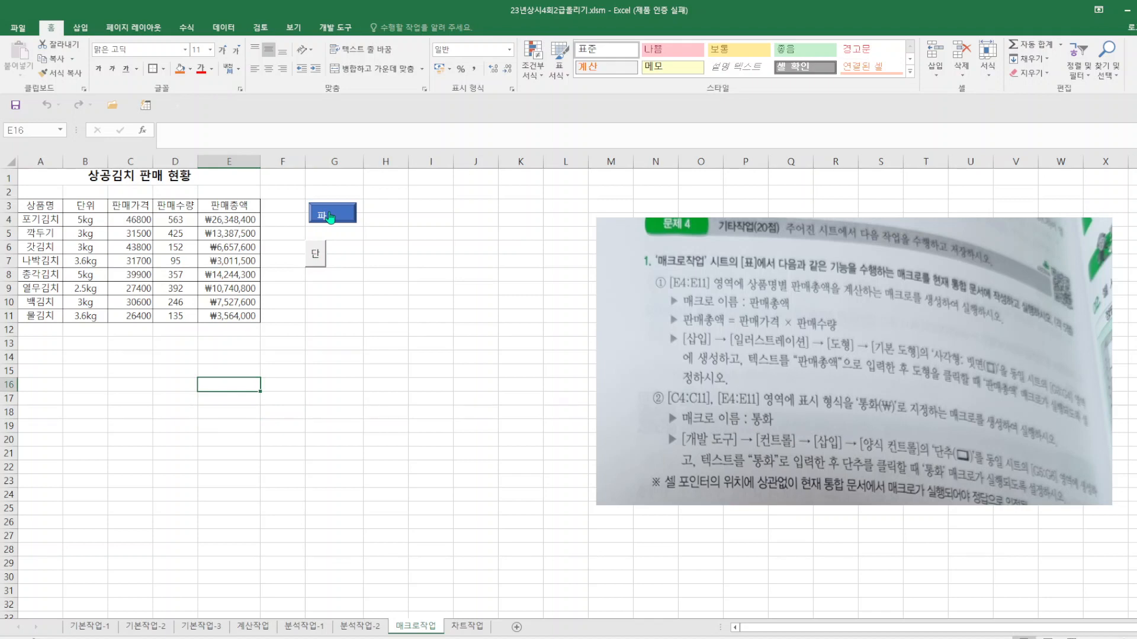
- Set the number format of E4:E11 to 일반 (General)
drag(220, 224, 226, 317)
right_click(226, 235)
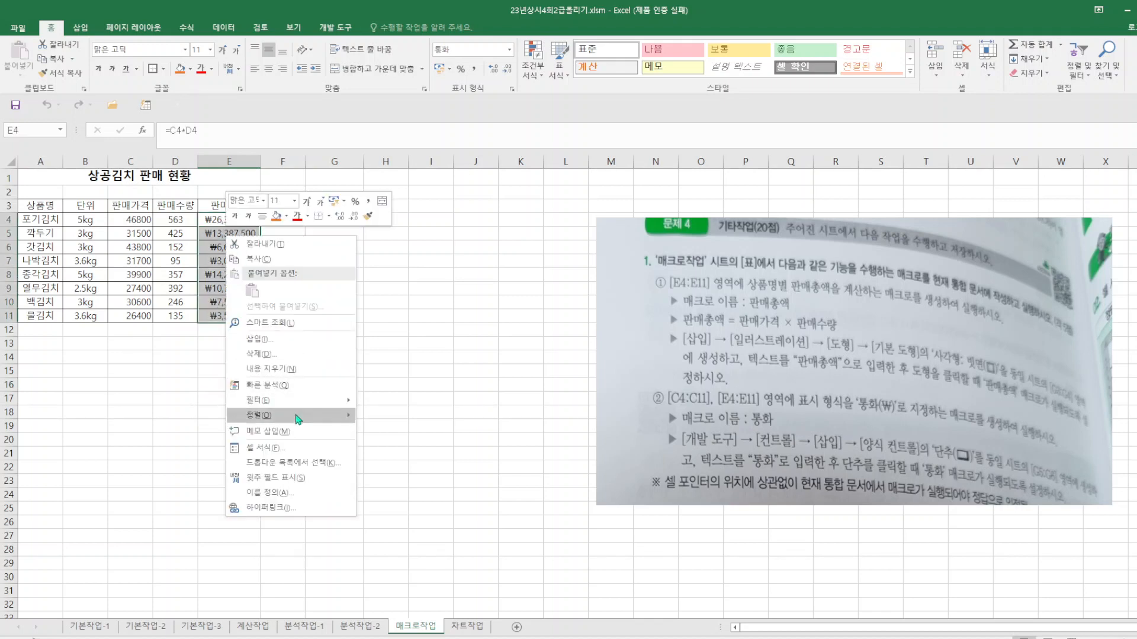
click(288, 452)
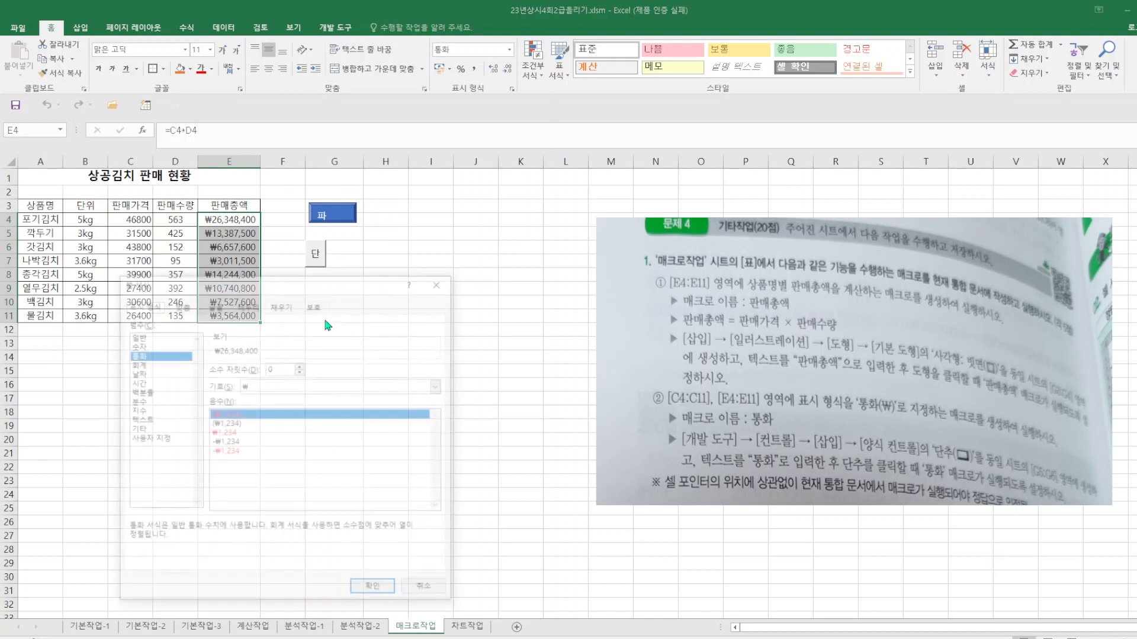
click(156, 336)
click(367, 587)
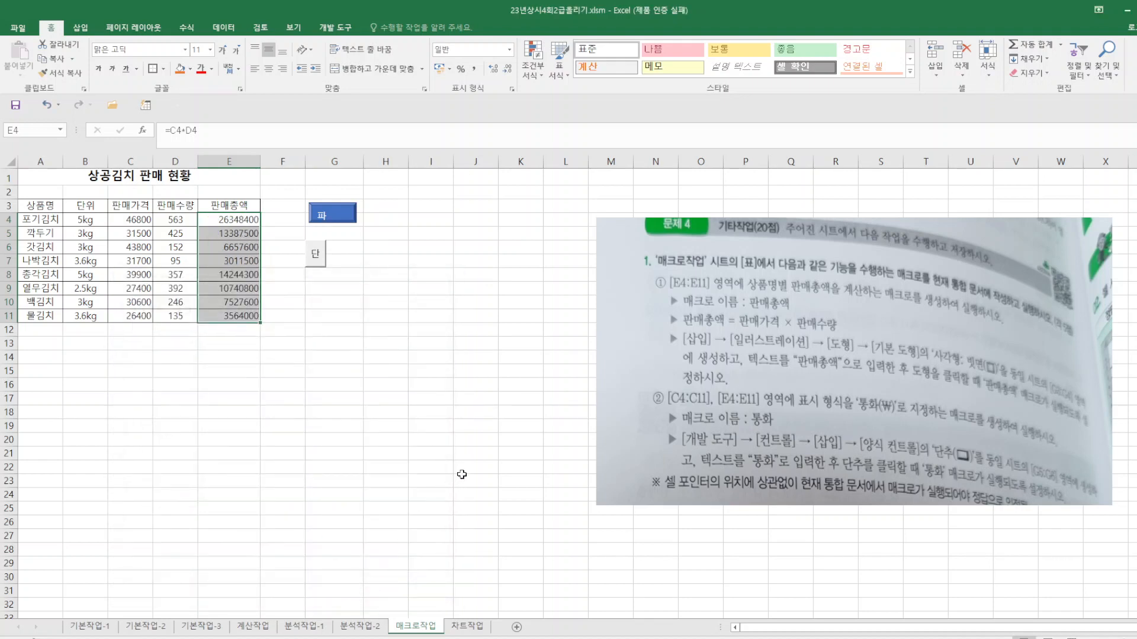
- Clear the contents of E4:E11, then run 판매총액 from the bevel shape and 통화 from the form button
key(Delete)
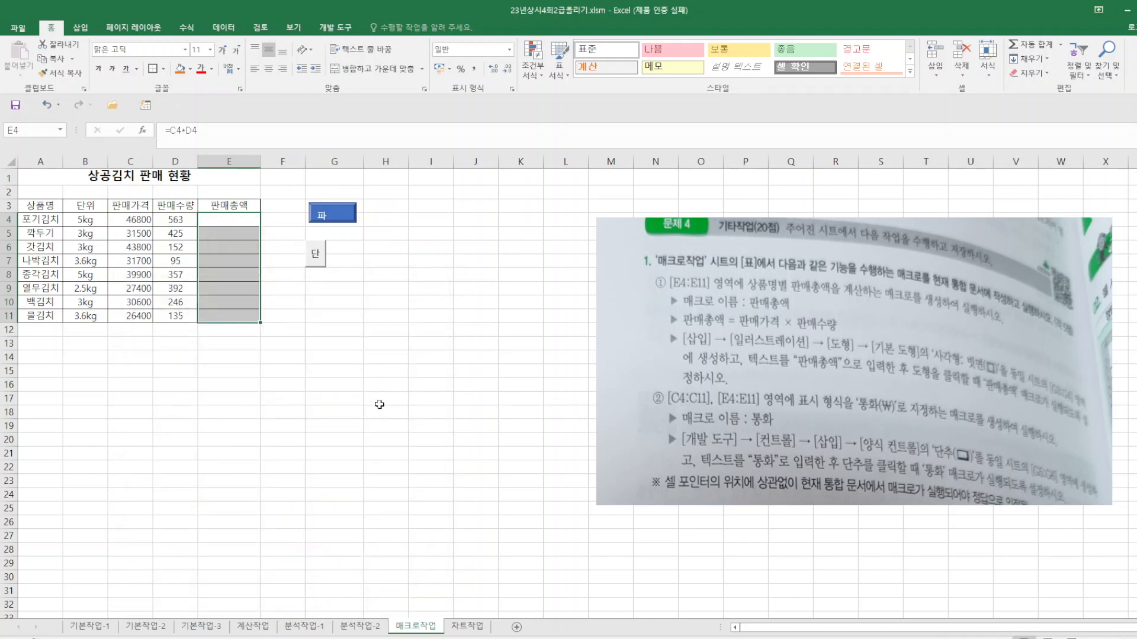
click(340, 216)
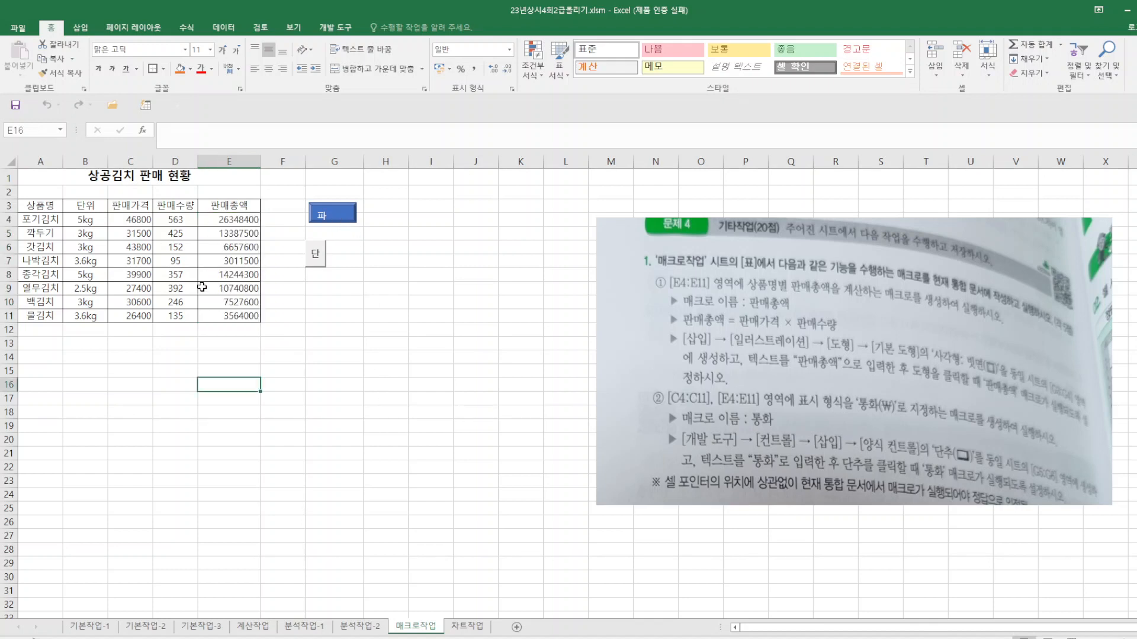
click(315, 255)
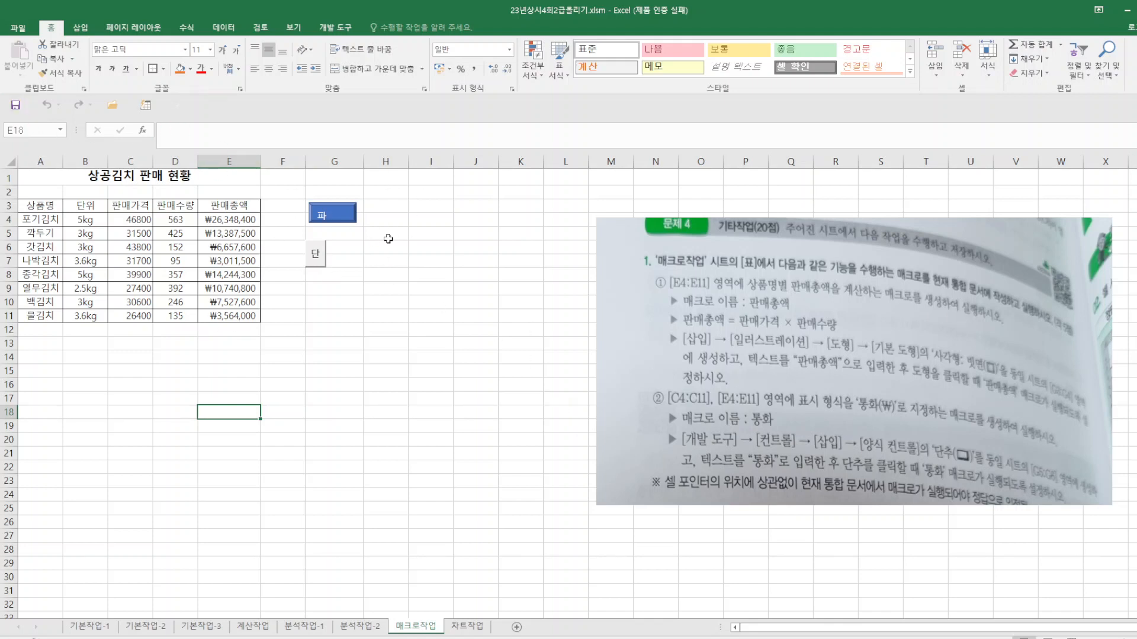
- On the 차트작업 sheet, remove the 평균 series and exclude the 볼링 category from the chart's source data
click(468, 626)
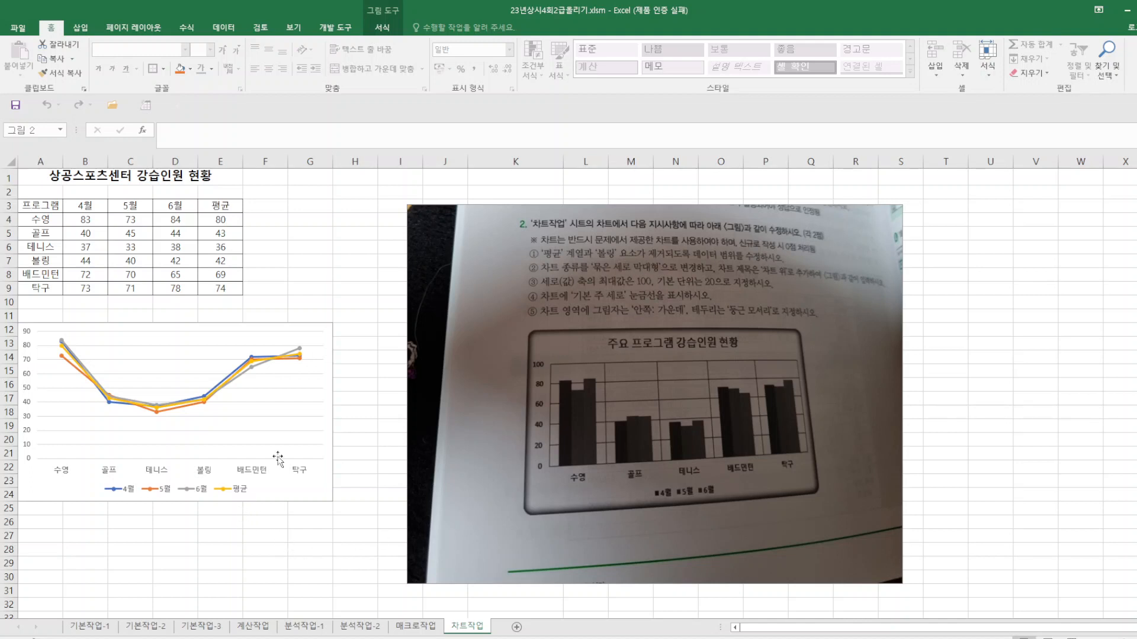
right_click(301, 435)
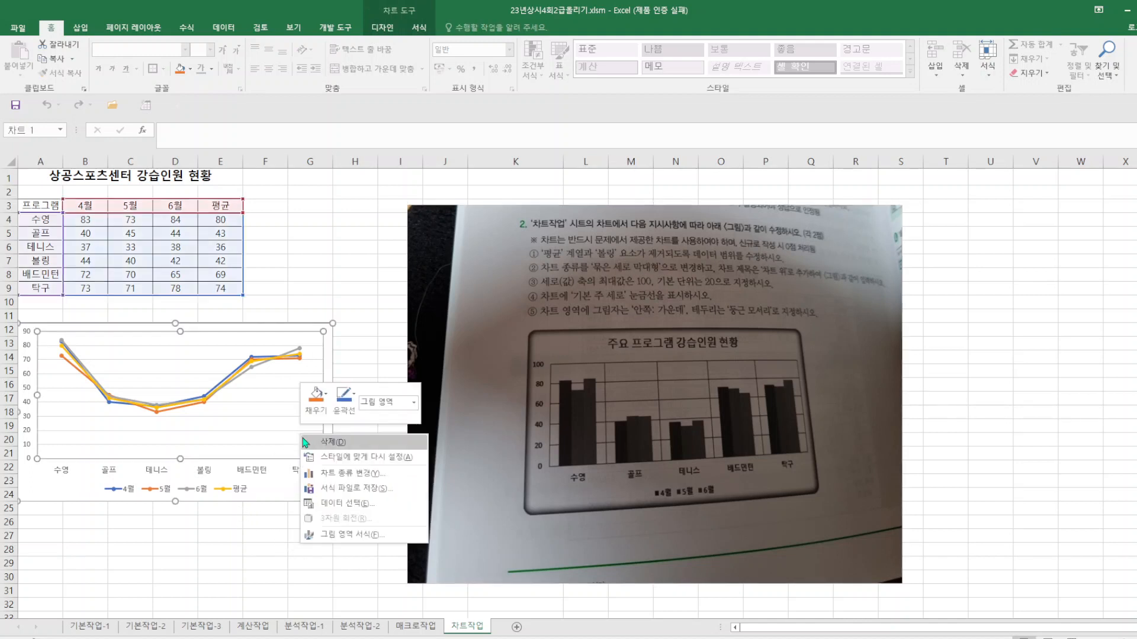
click(364, 504)
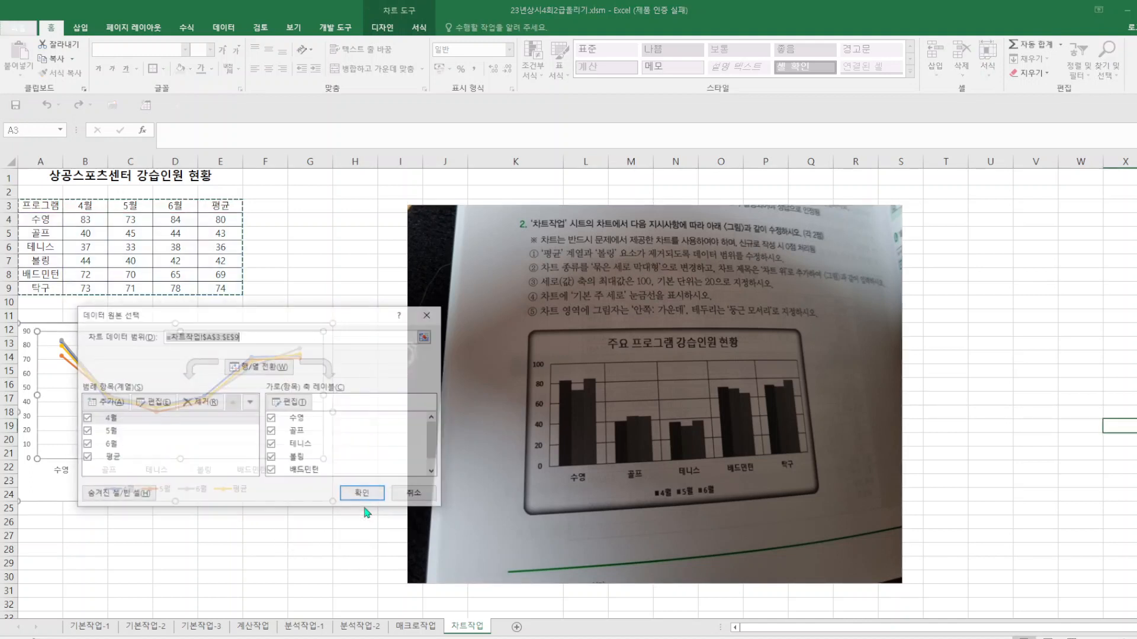
click(85, 457)
click(202, 406)
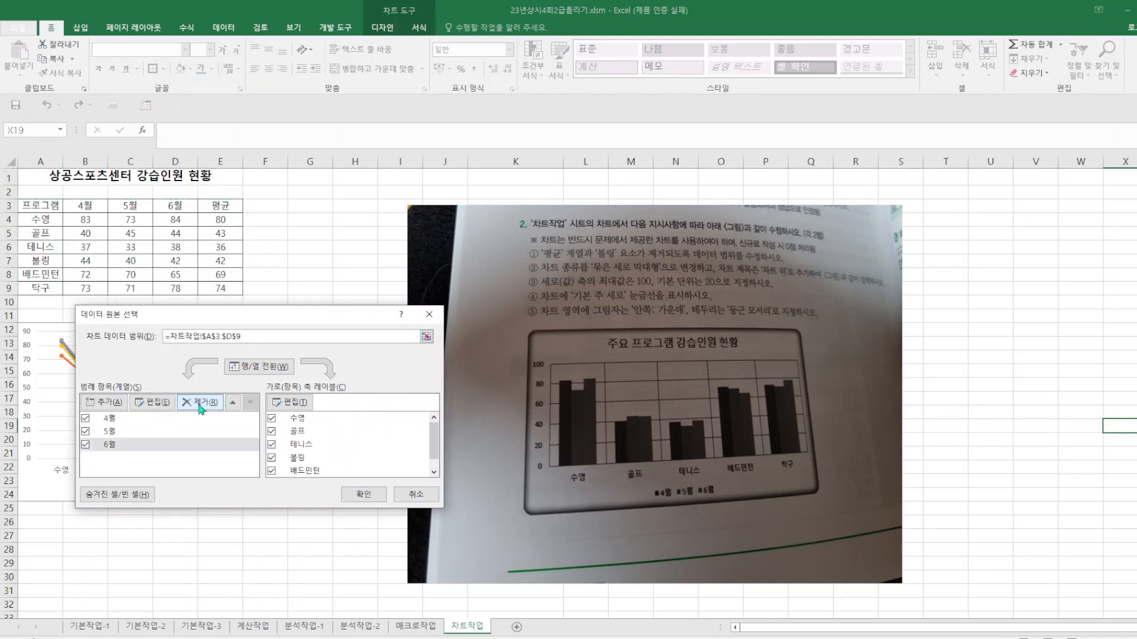
click(270, 458)
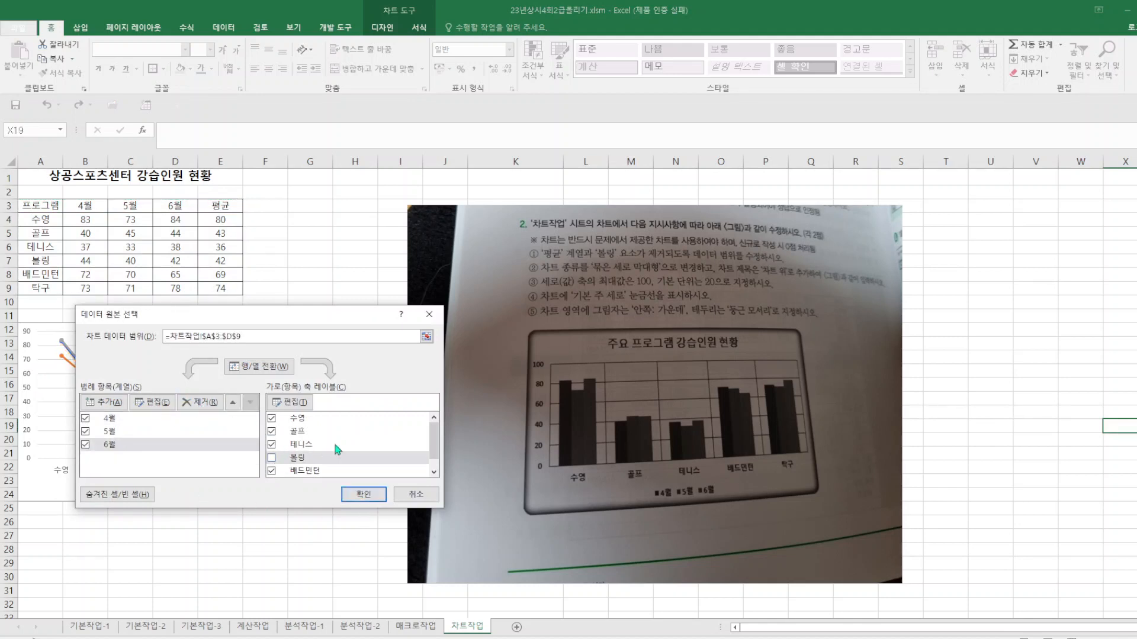
click(371, 495)
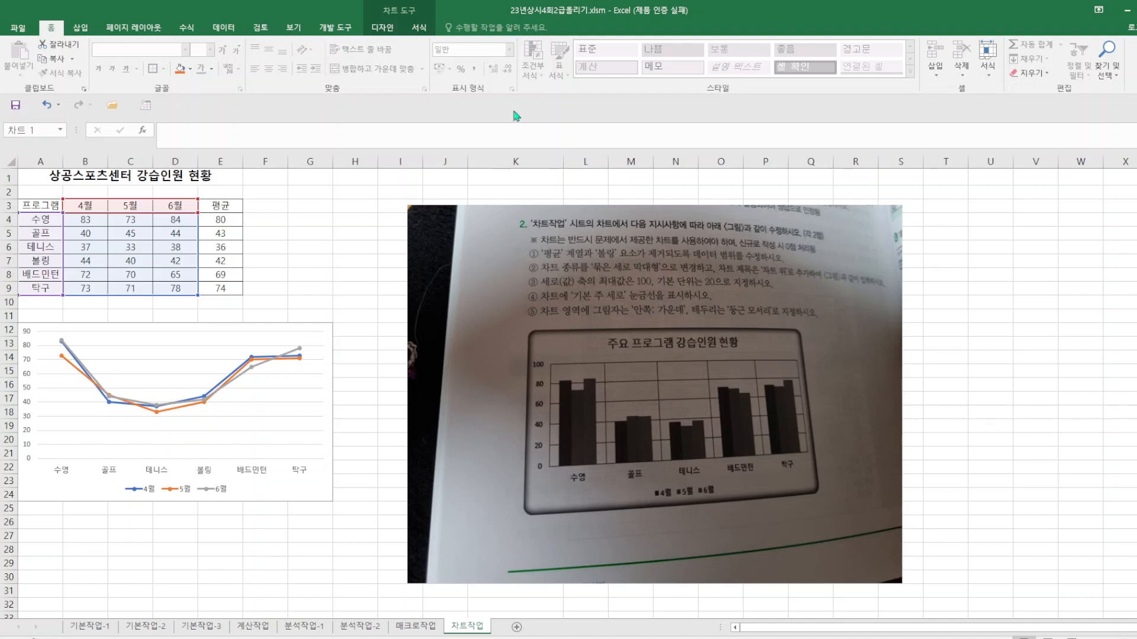
- Change the chart type to 묶은 세로 막대형 (clustered column)
click(384, 28)
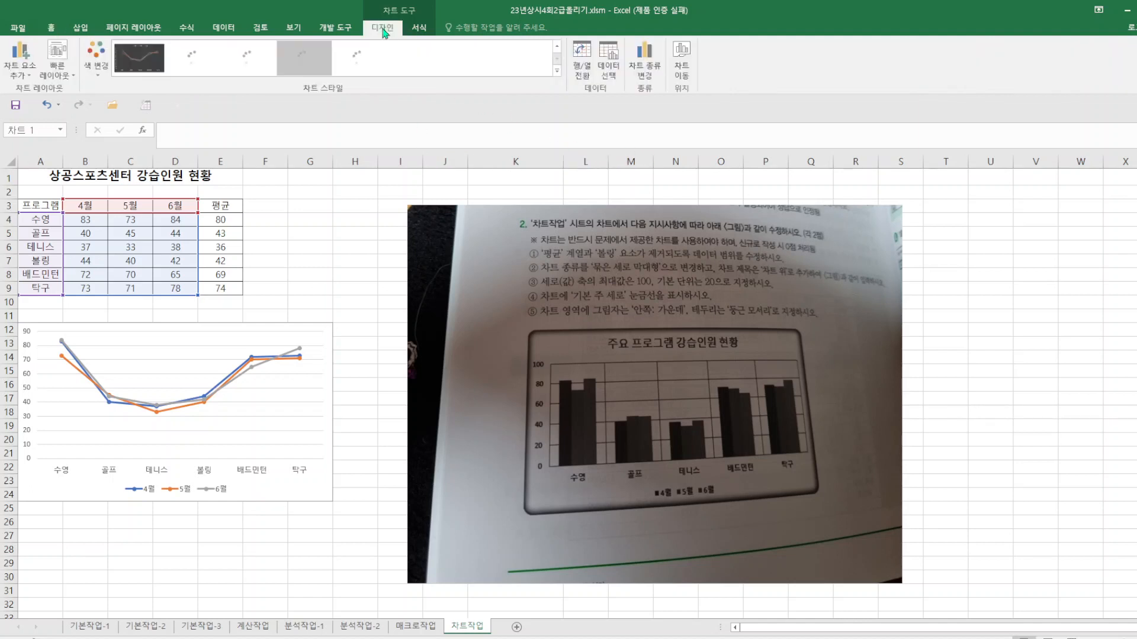
click(651, 58)
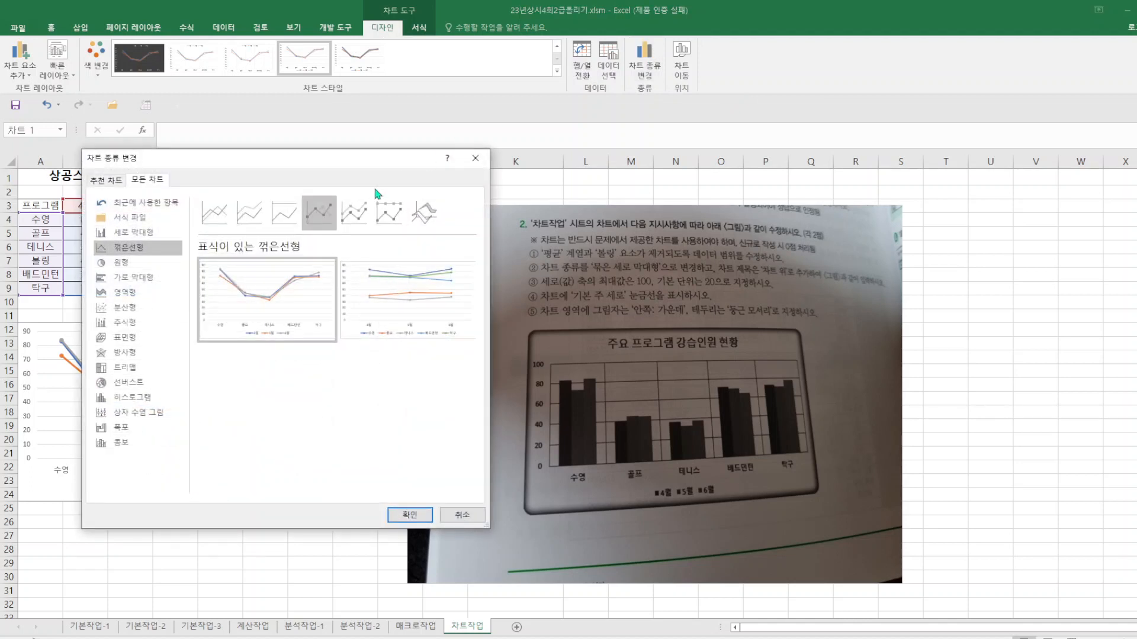
click(142, 232)
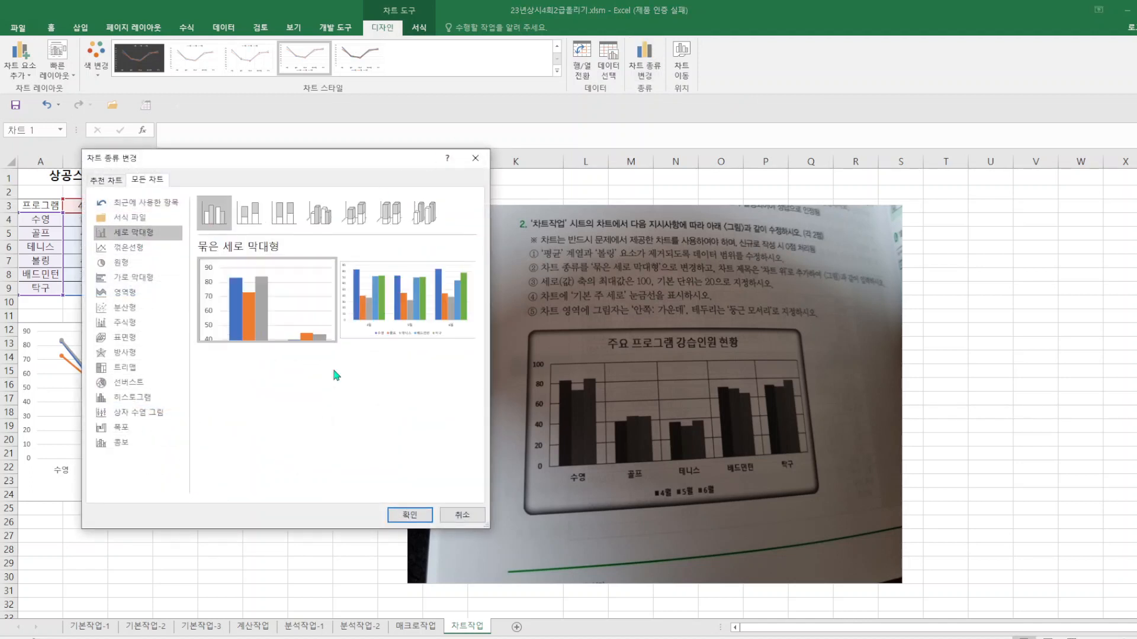
click(410, 515)
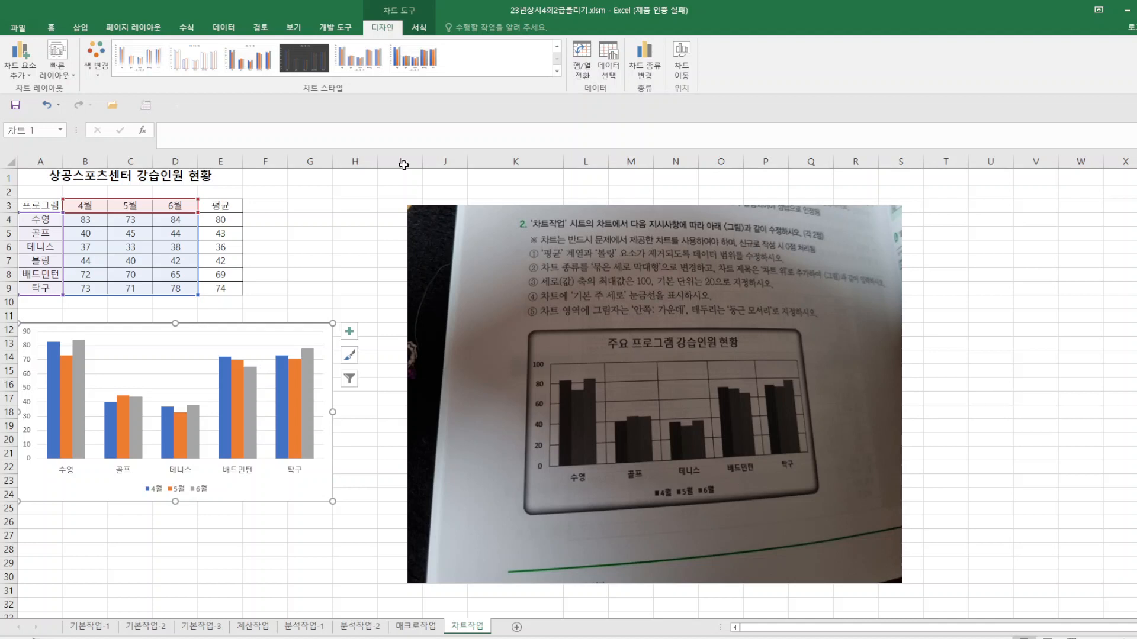
- Add a chart title above the plot and enter 주중요 as its text
click(20, 79)
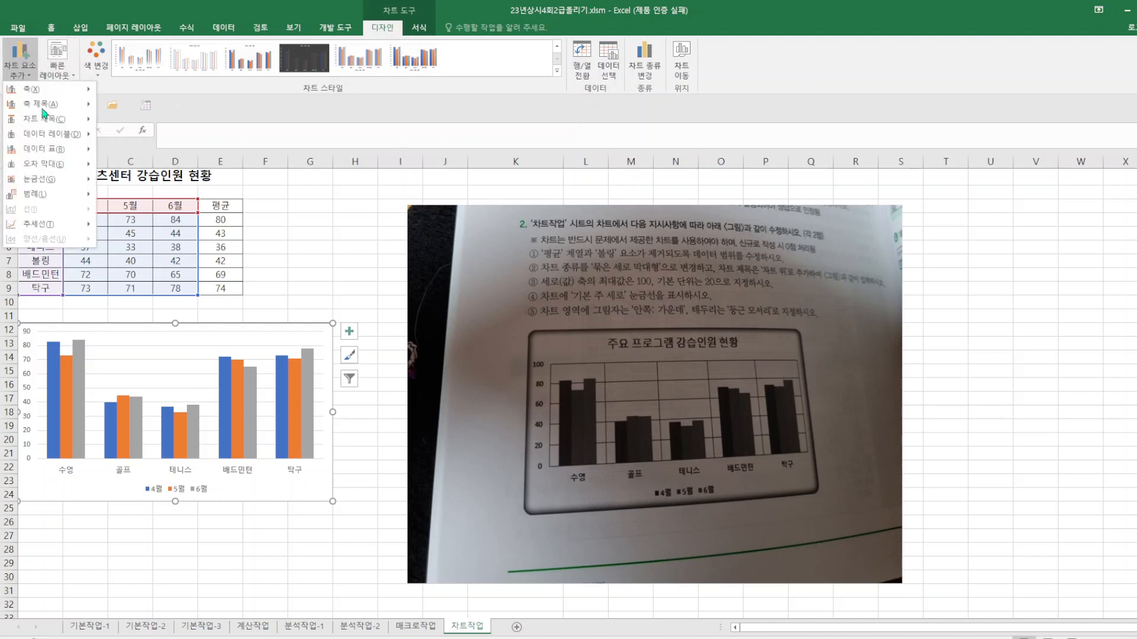
mouse_move(48, 122)
click(131, 165)
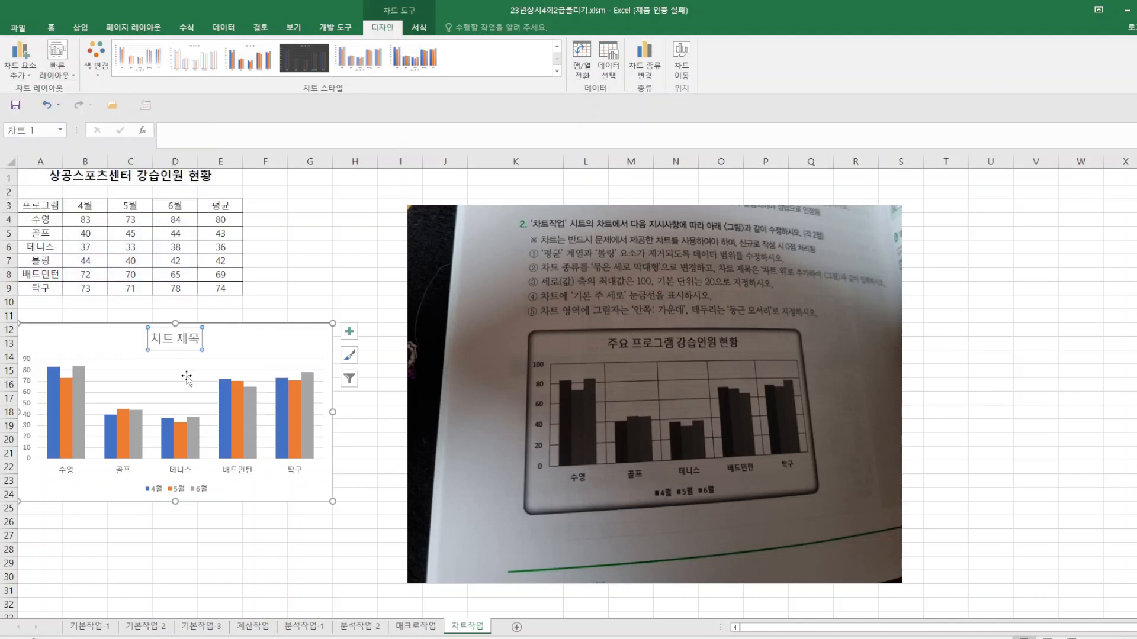
drag(152, 337, 260, 351)
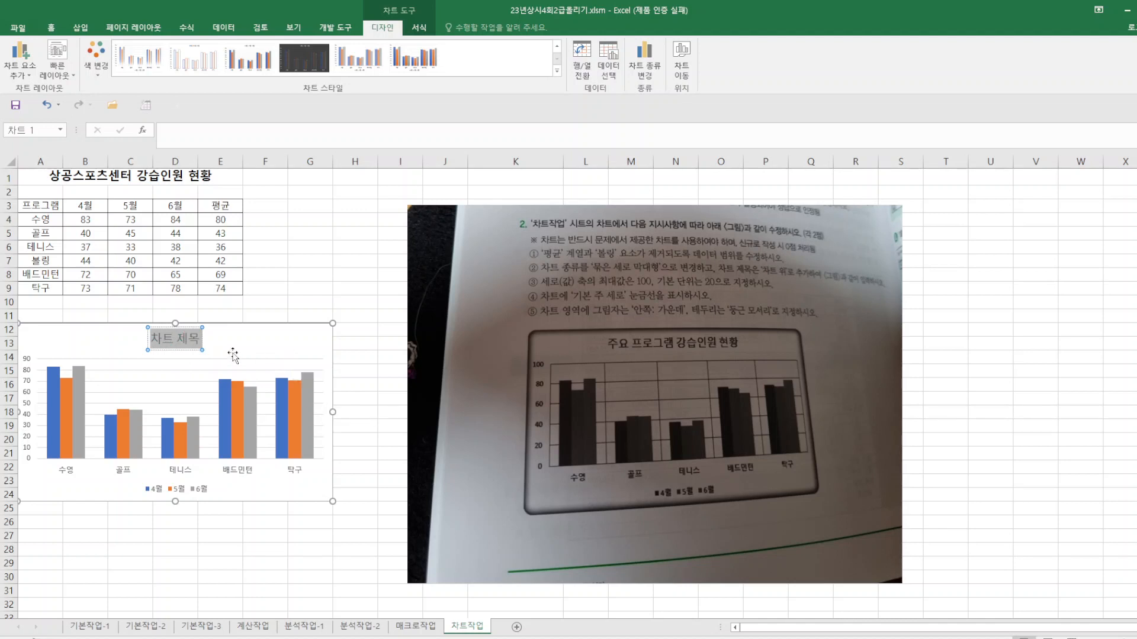
text(주중요)
- Replace the chart title's text with 중
double_click(167, 337)
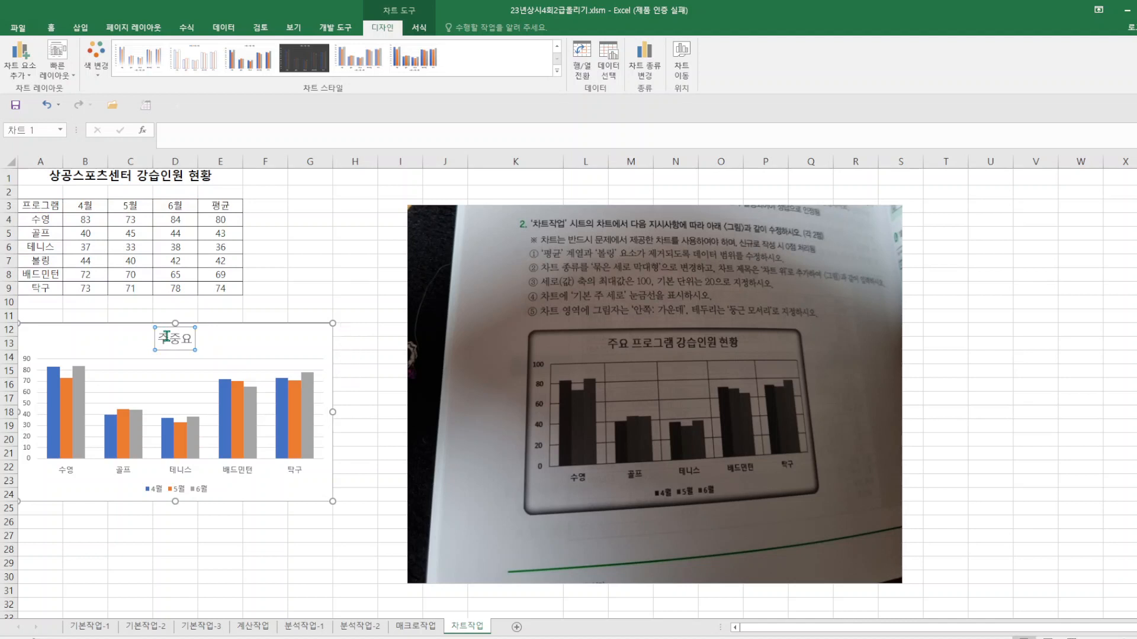
drag(161, 338, 193, 340)
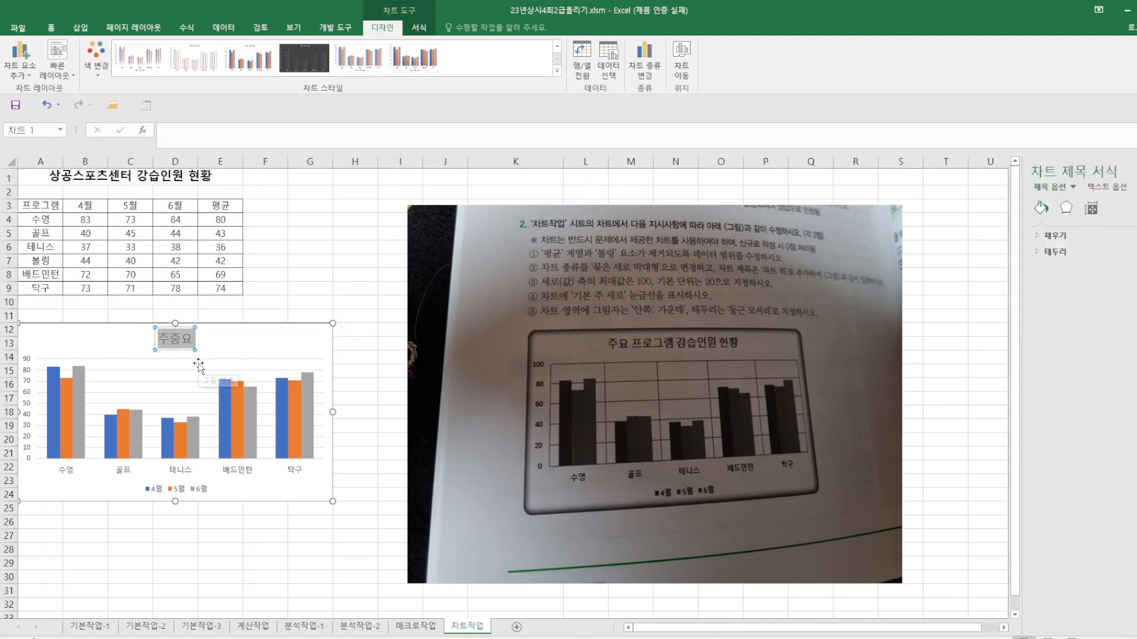
click(366, 285)
click(265, 305)
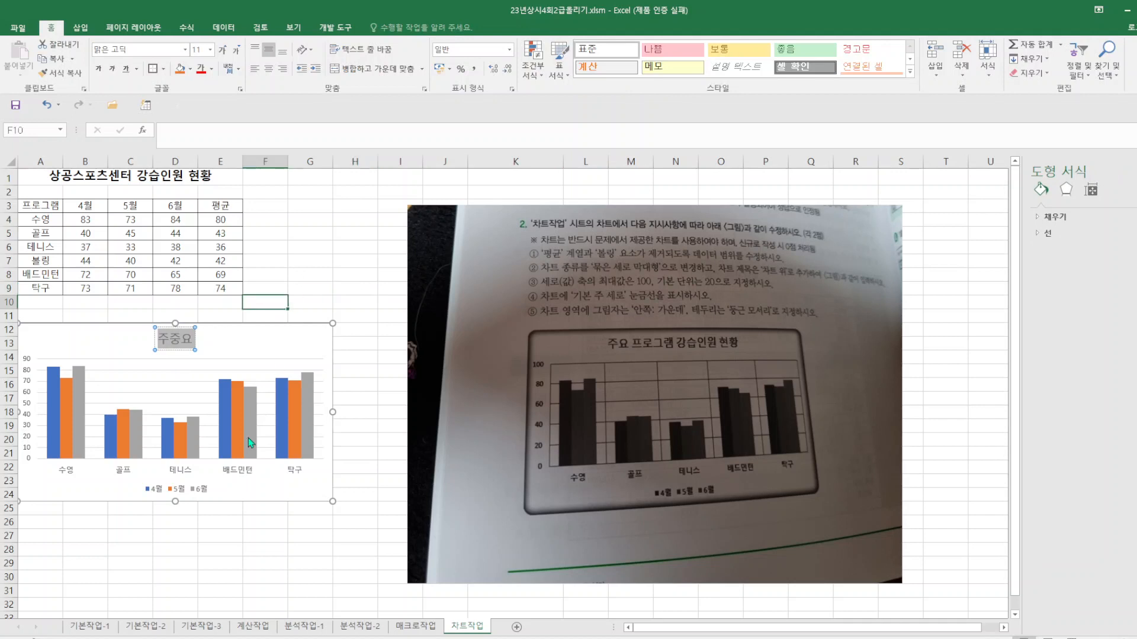
click(350, 273)
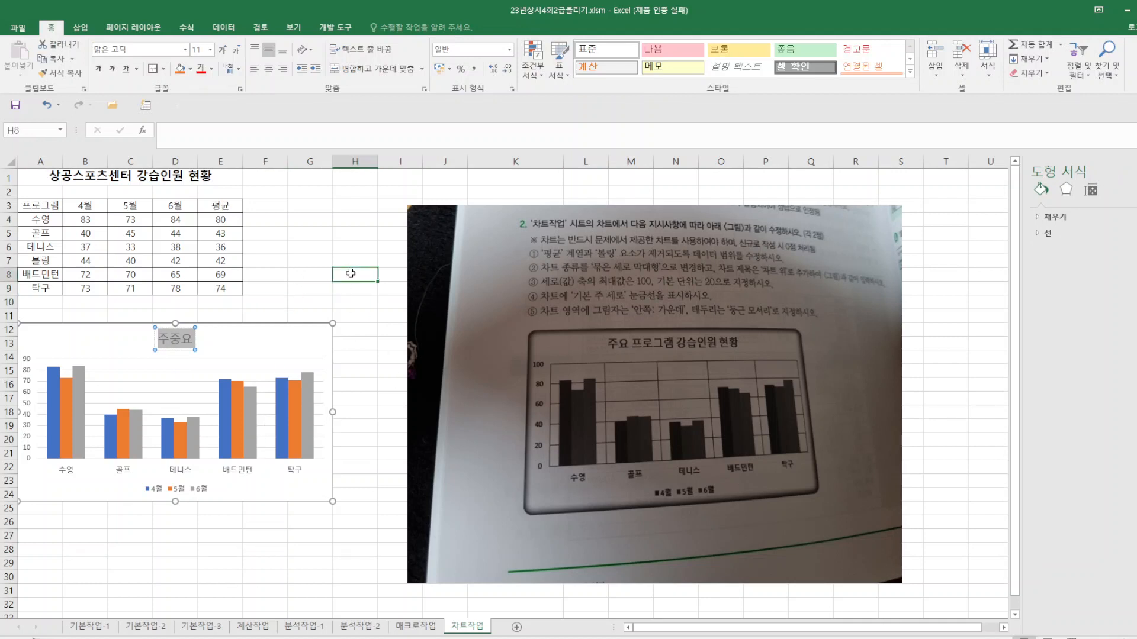
click(318, 220)
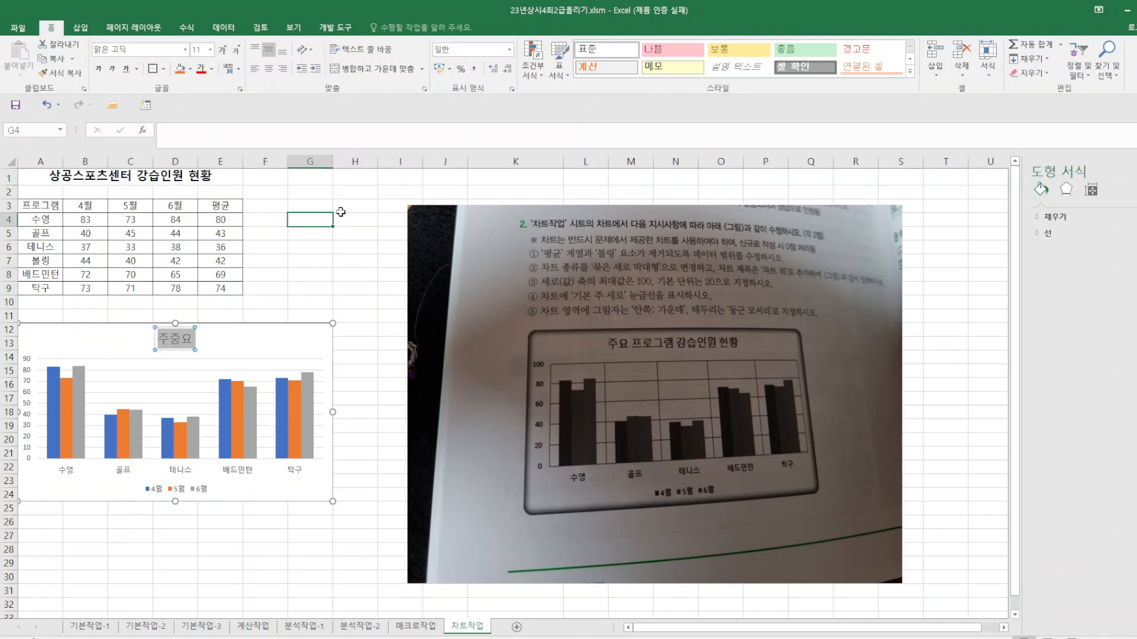
click(329, 273)
double_click(252, 578)
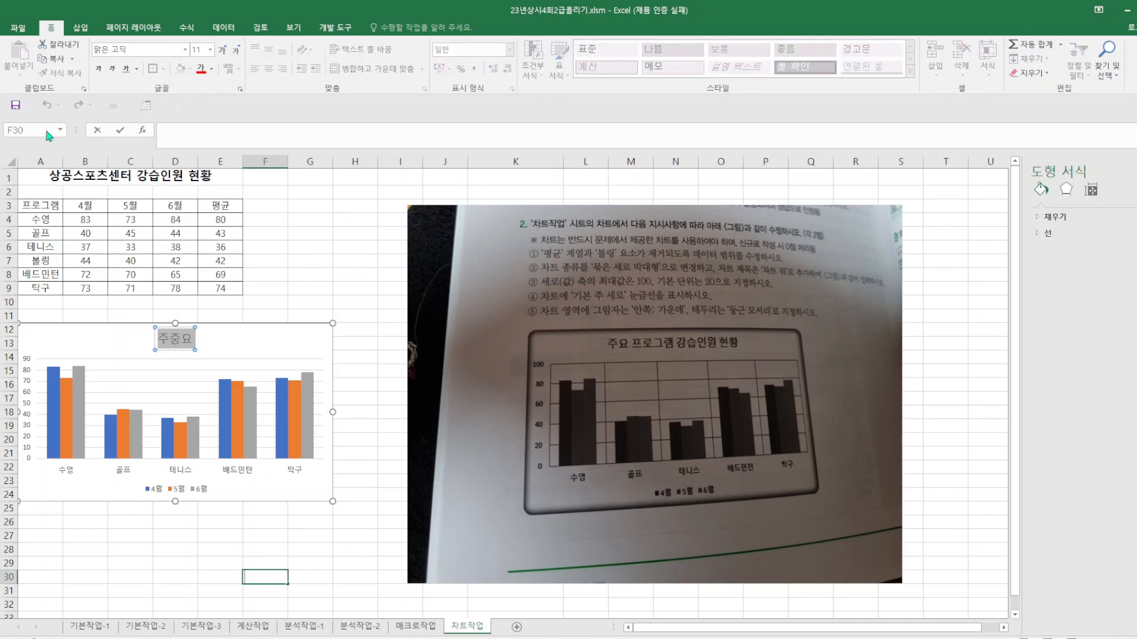
click(315, 273)
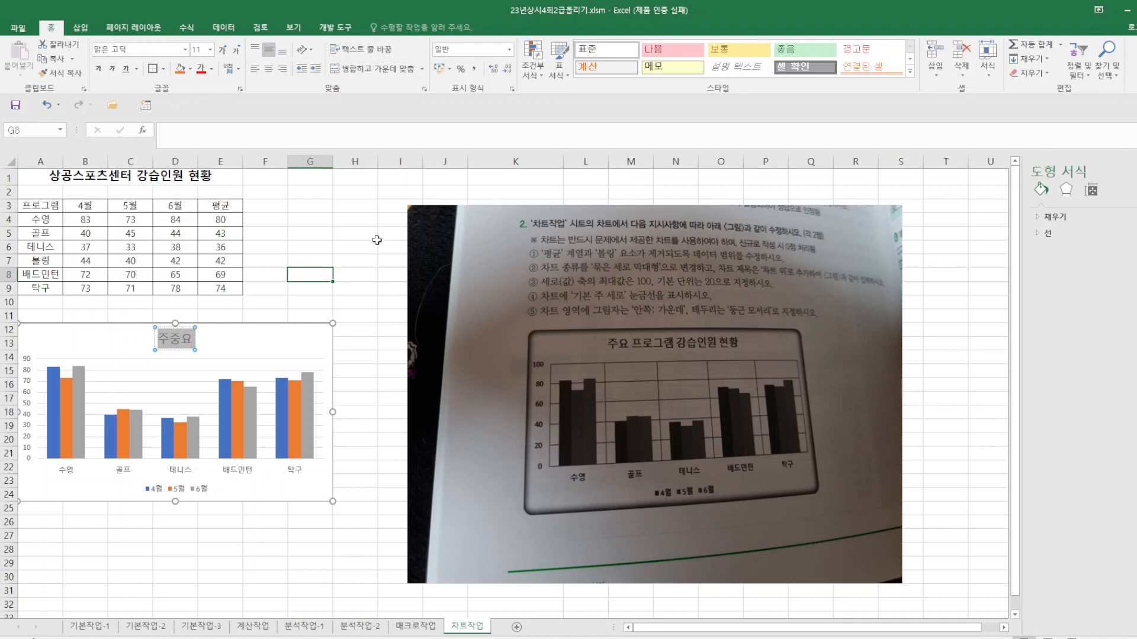
double_click(972, 409)
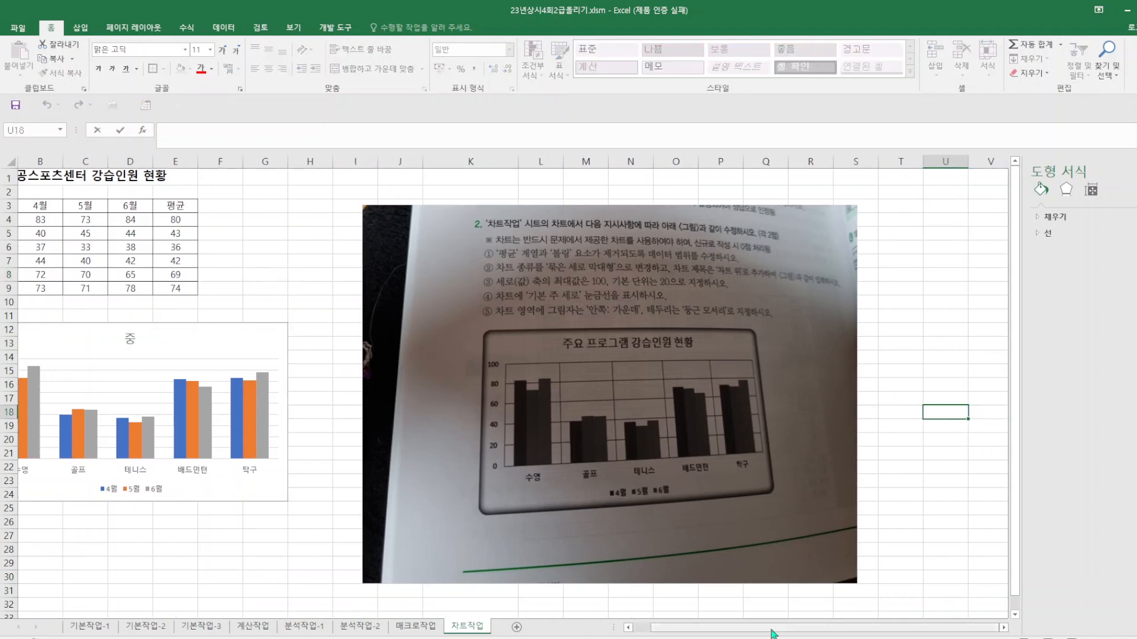
drag(774, 629, 732, 628)
- Correct the chart title's text to 주요
click(174, 338)
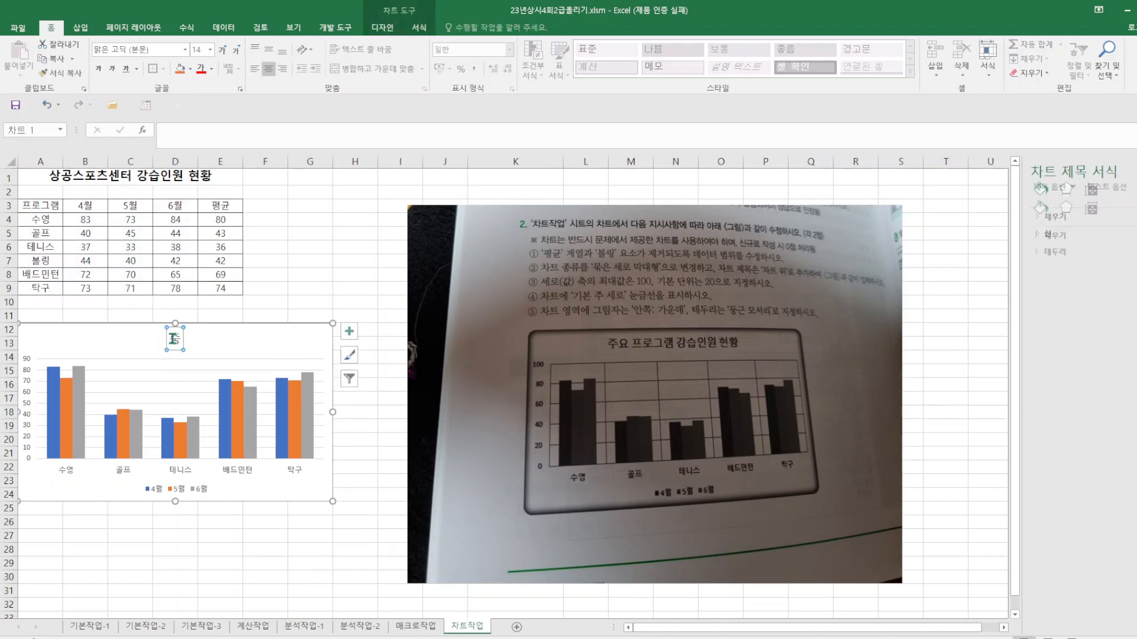
double_click(176, 339)
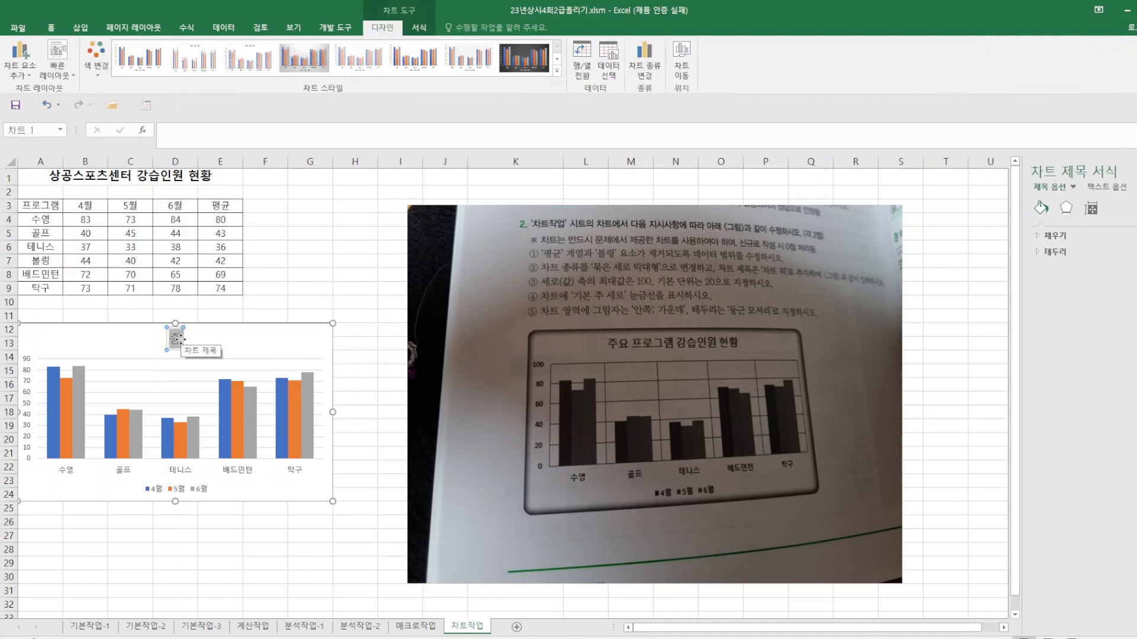
click(286, 579)
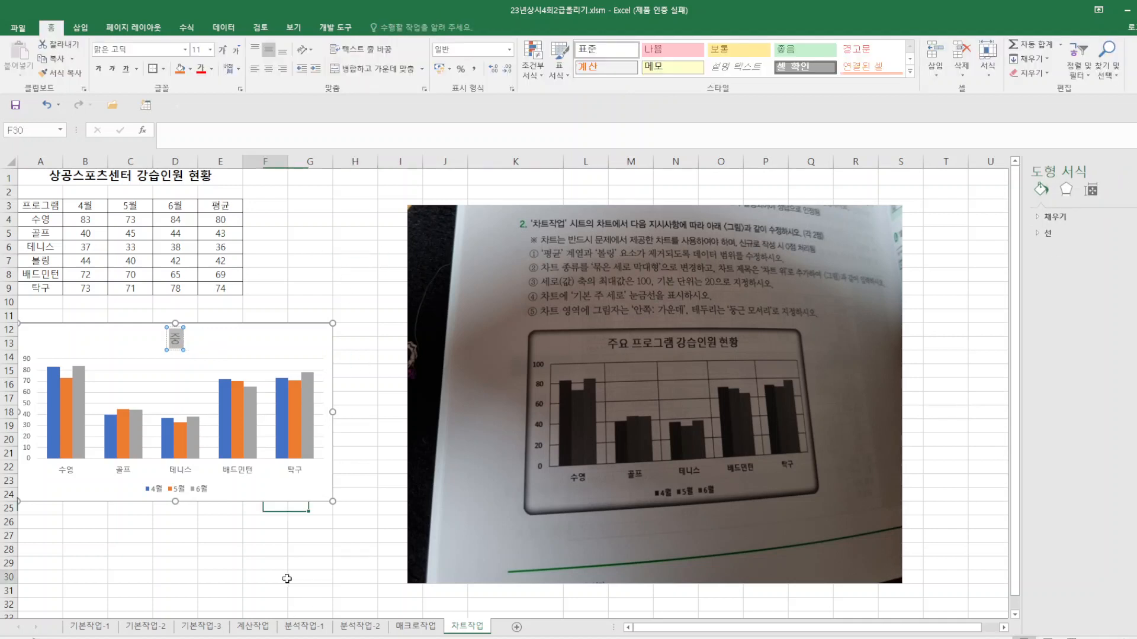
click(339, 288)
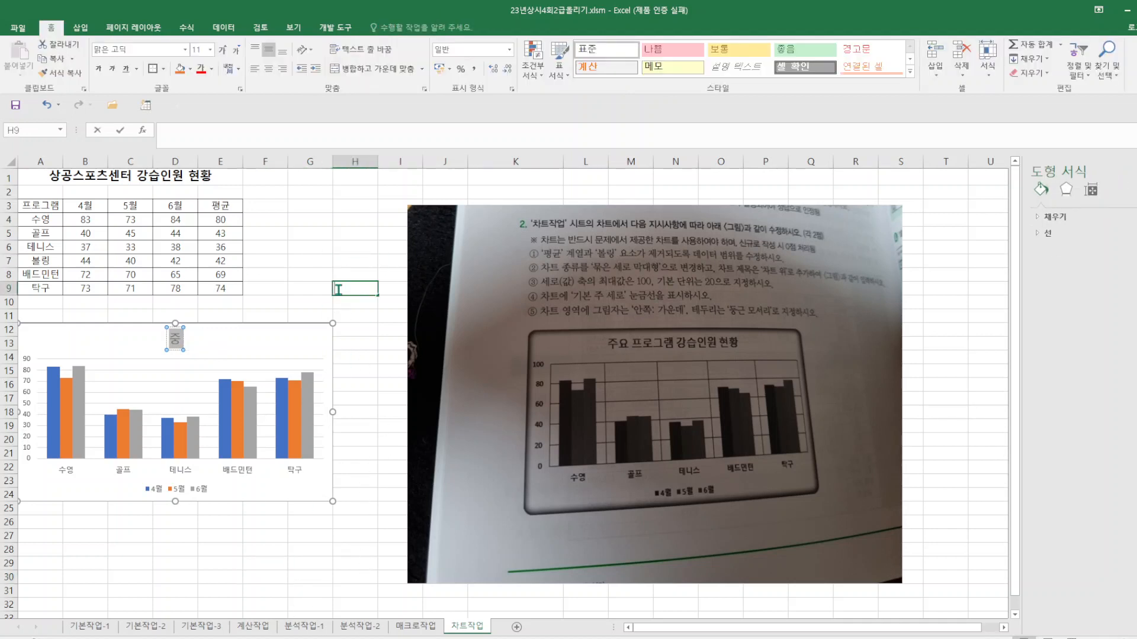
click(366, 510)
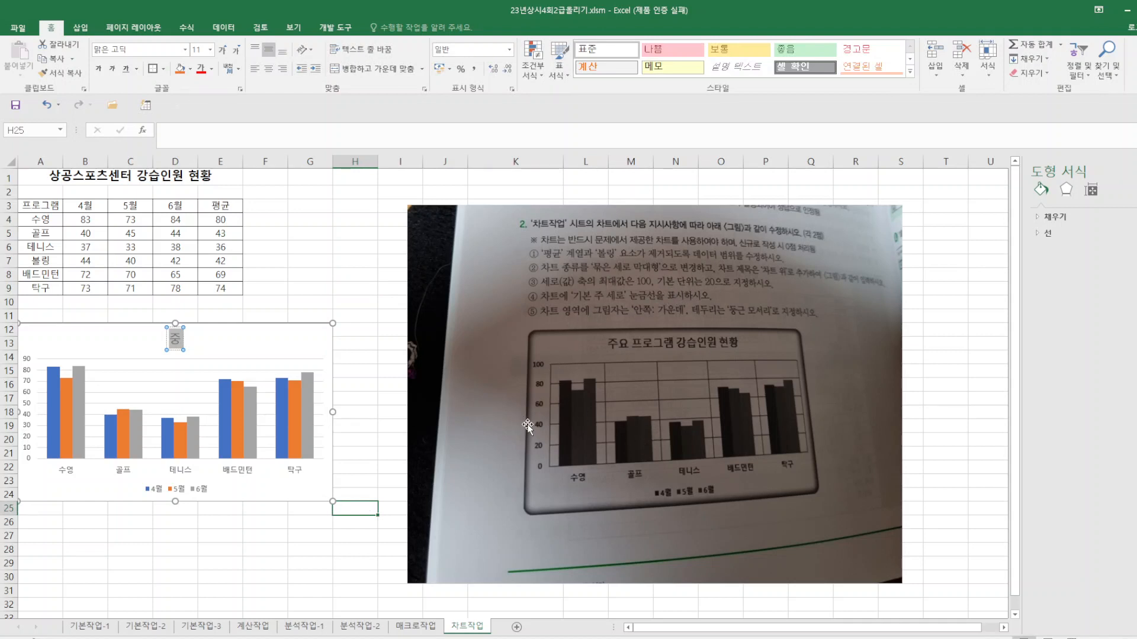
- Set the chart's vertical value axis to a maximum of 100 and a major unit of 20
right_click(27, 386)
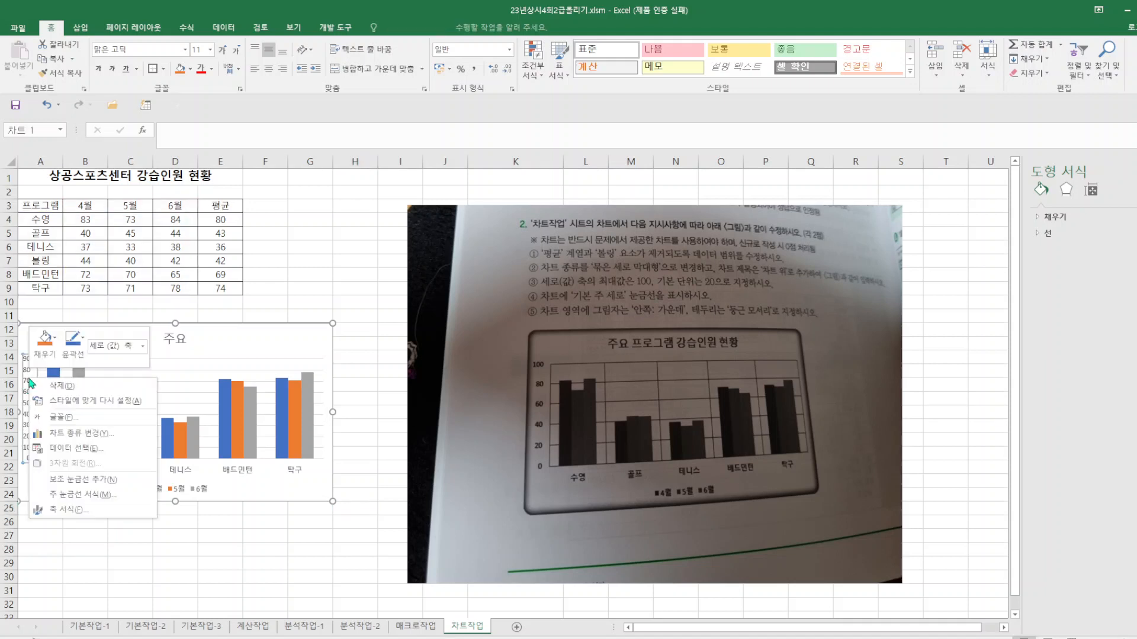
click(65, 508)
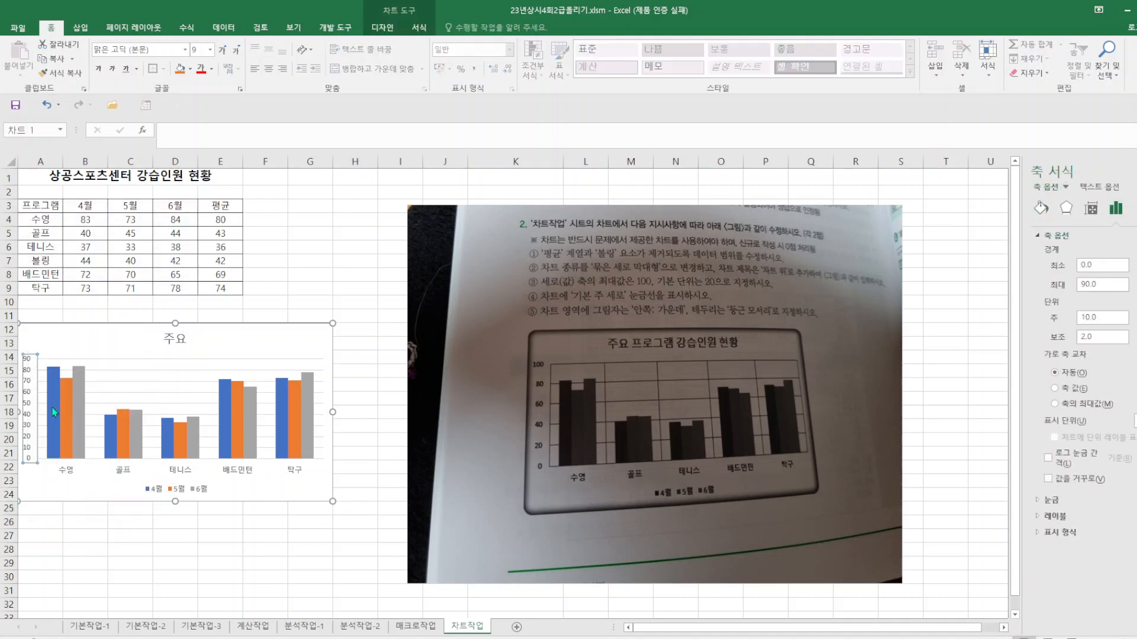
right_click(27, 432)
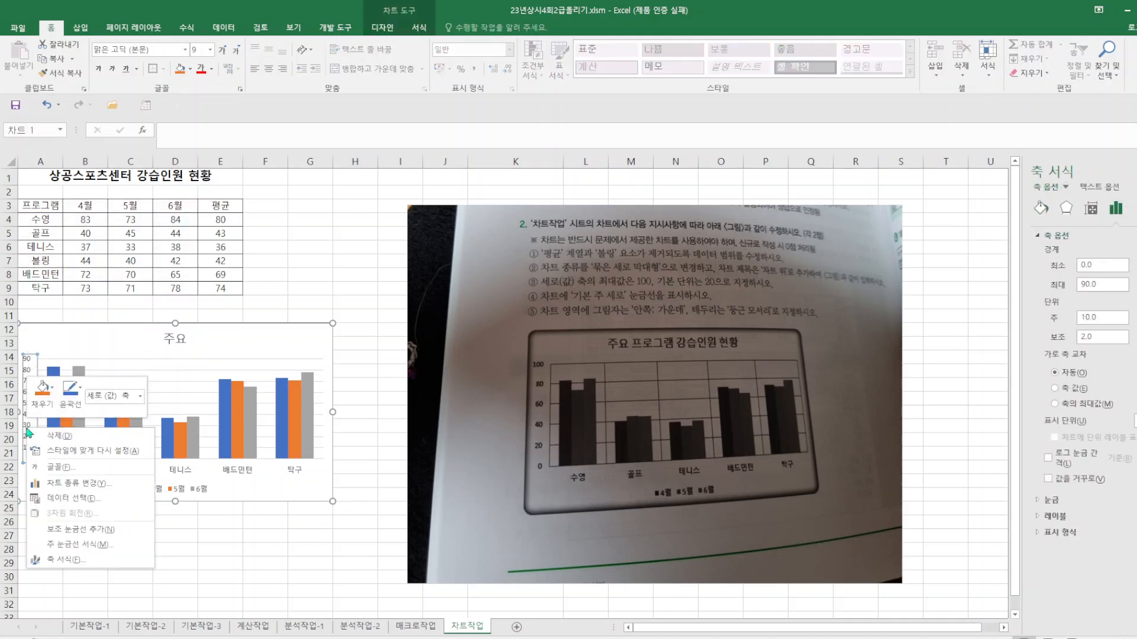
click(69, 560)
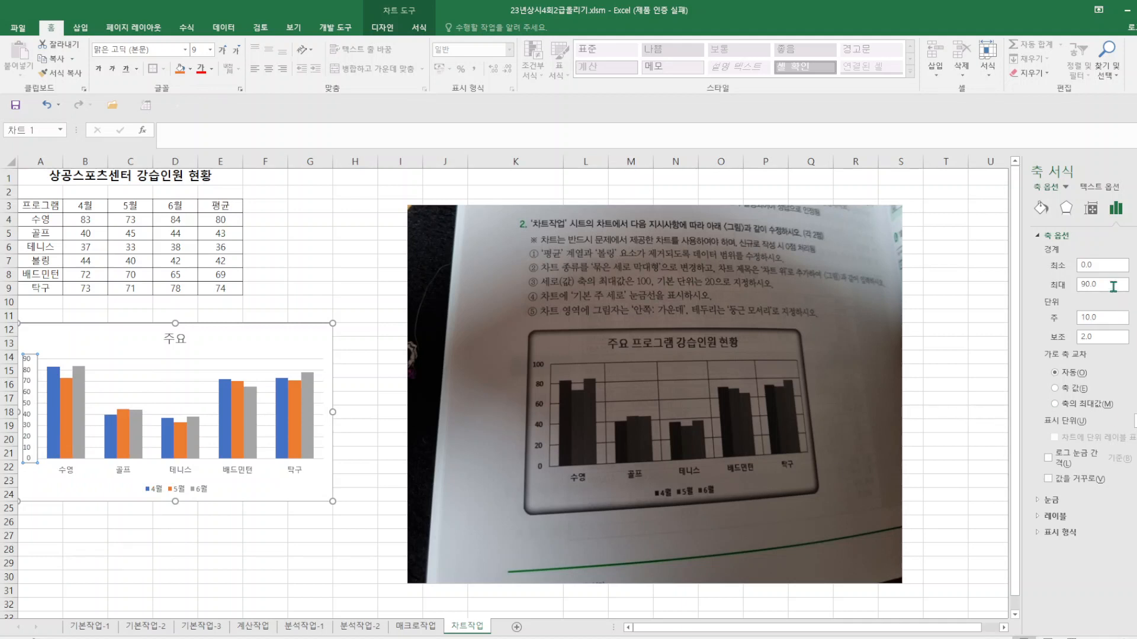
drag(1113, 286, 1037, 289)
text(100)
drag(1114, 318, 1054, 311)
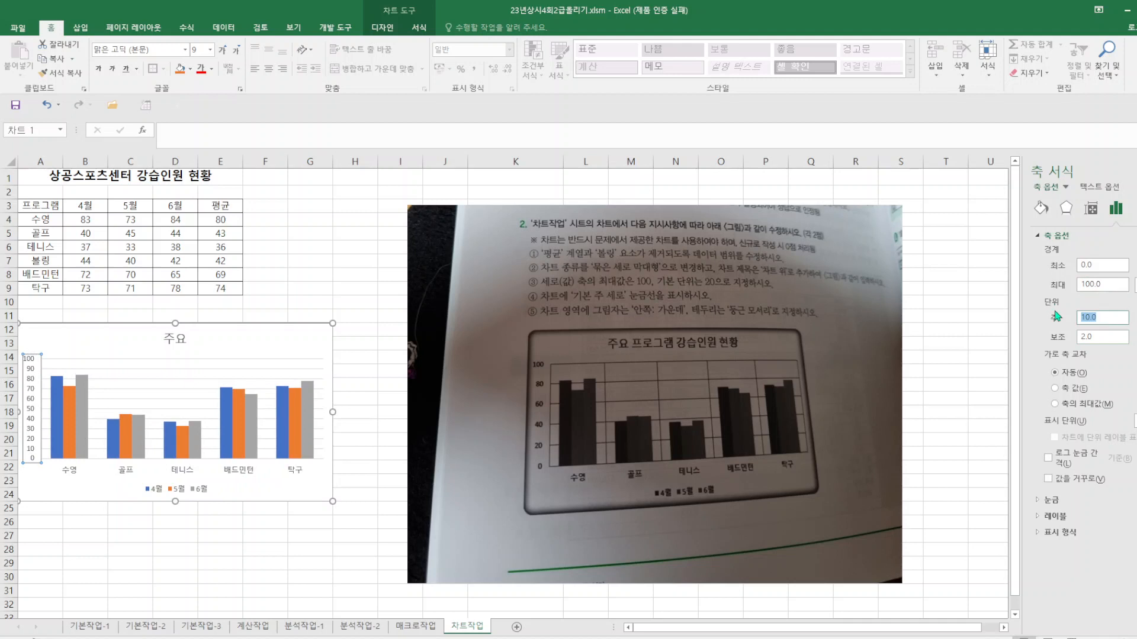
text(20)
key(Return)
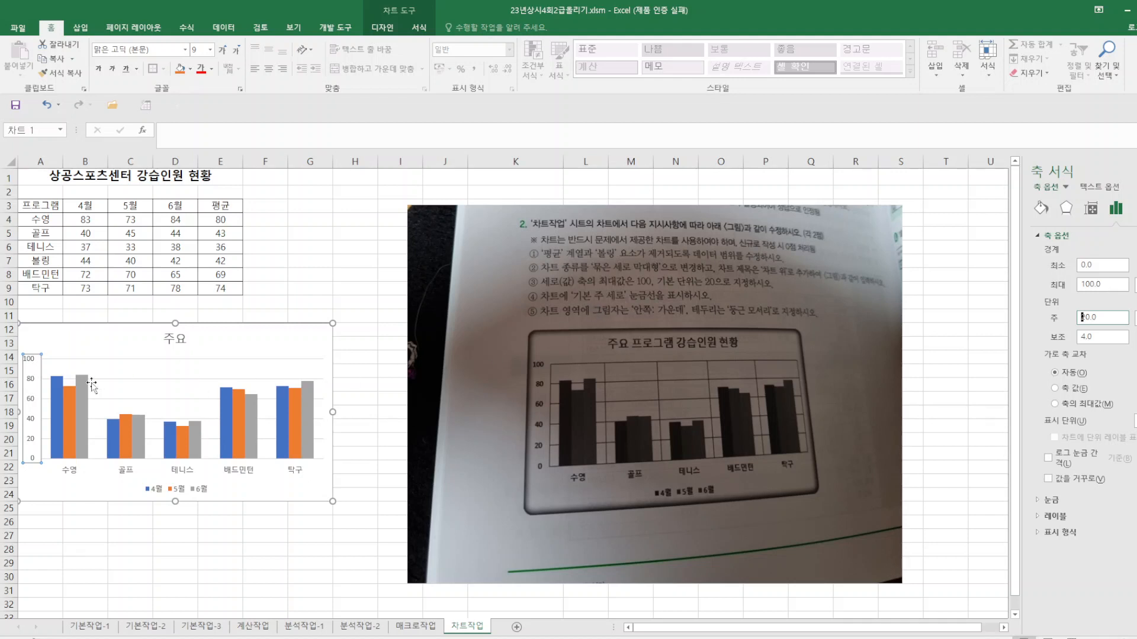
- Add primary major vertical gridlines (기본 주 세로) to the chart
click(382, 27)
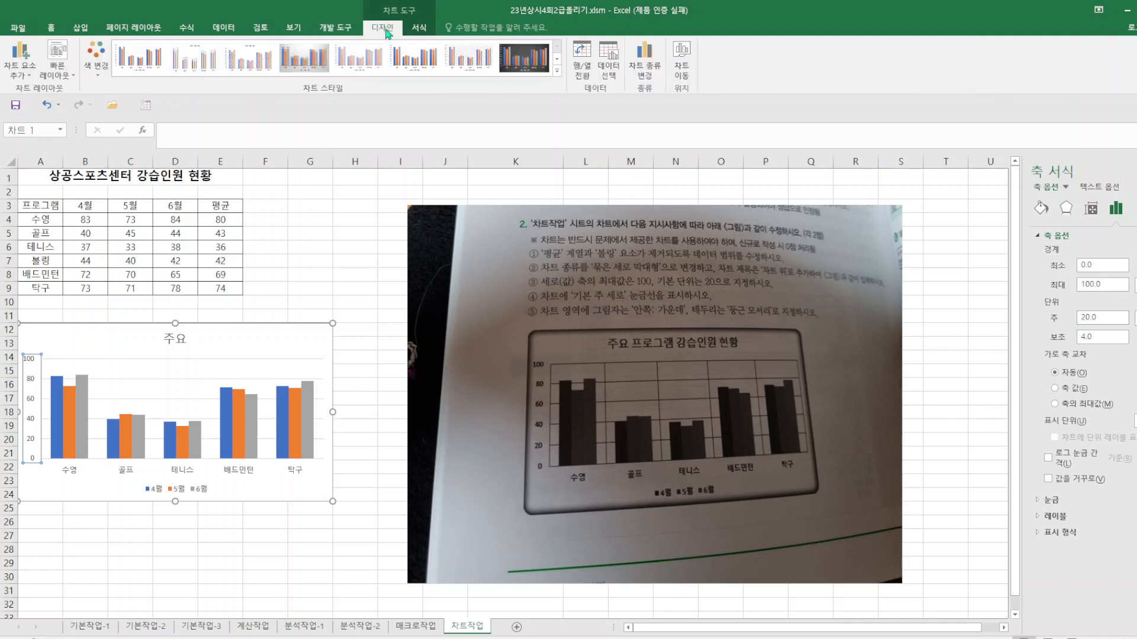
click(26, 75)
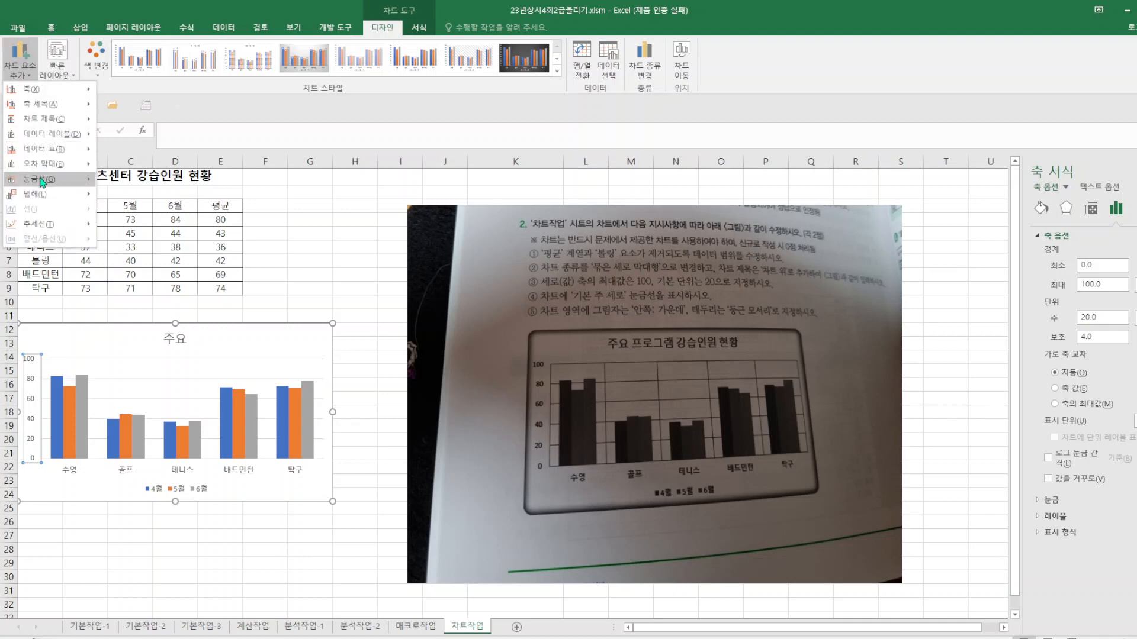
mouse_move(41, 182)
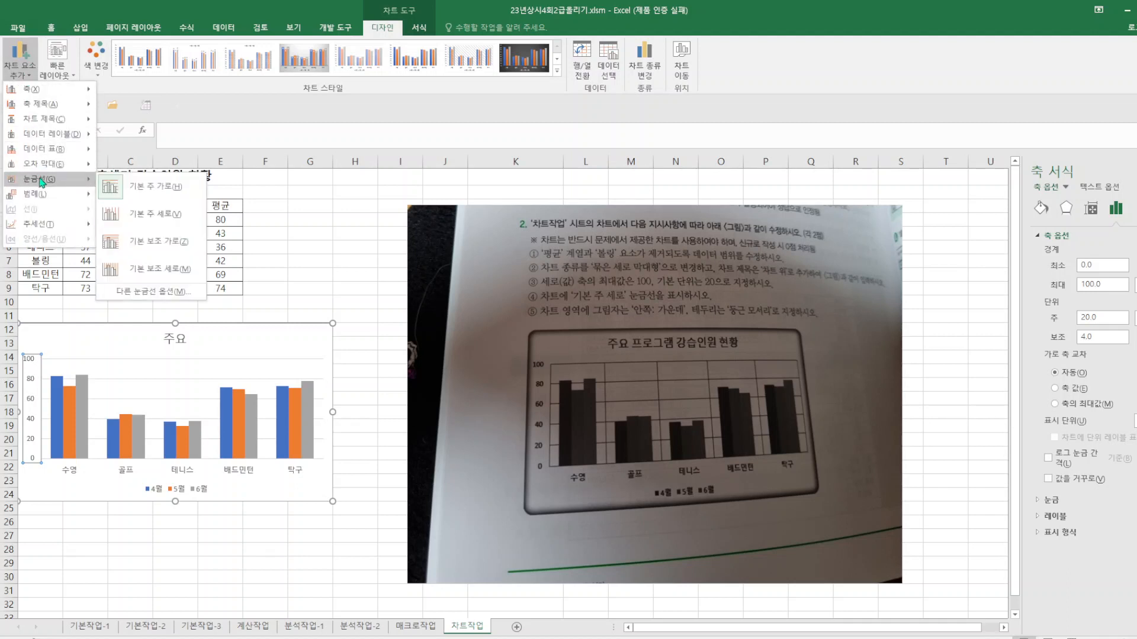
click(169, 221)
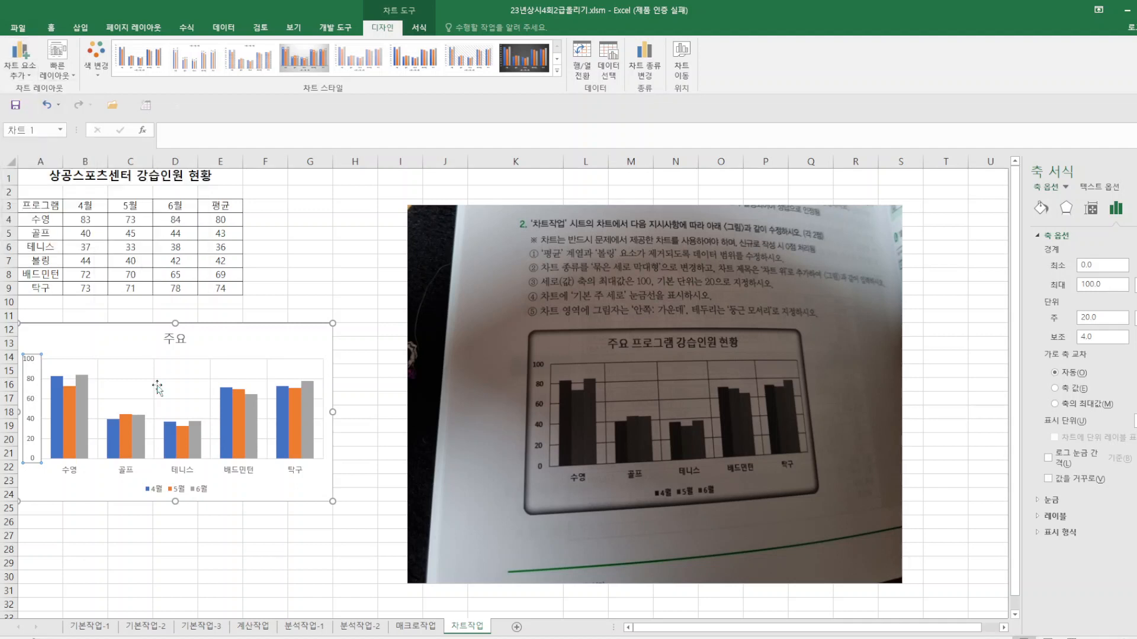
- Give the chart area's border rounded corners (둥근 모서리)
mouse_move(141, 444)
click(1041, 210)
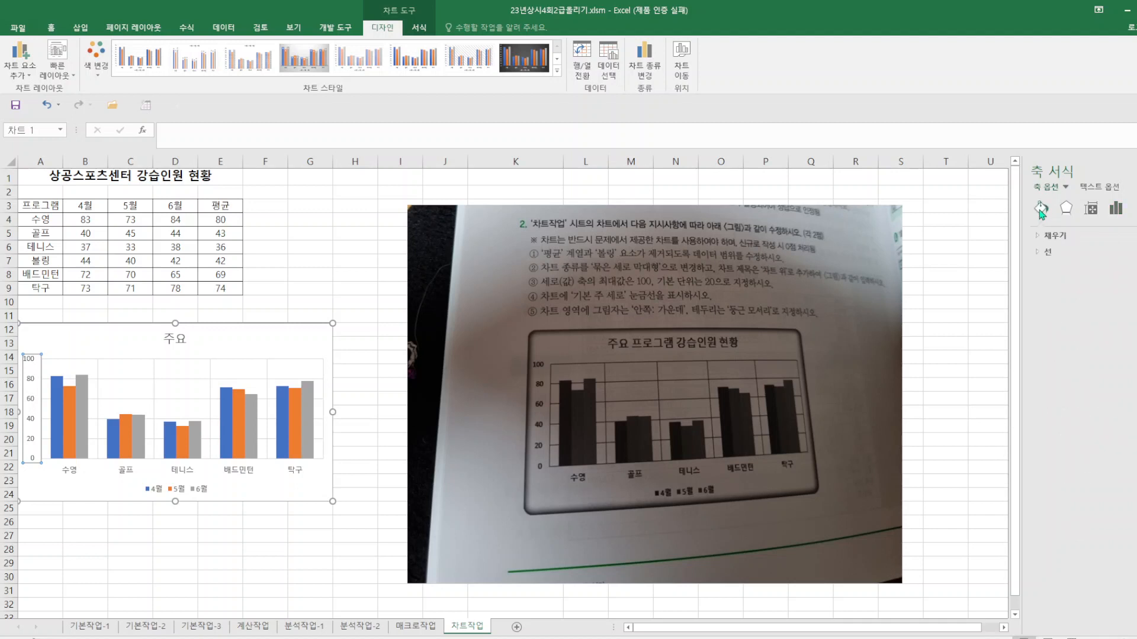
click(1056, 237)
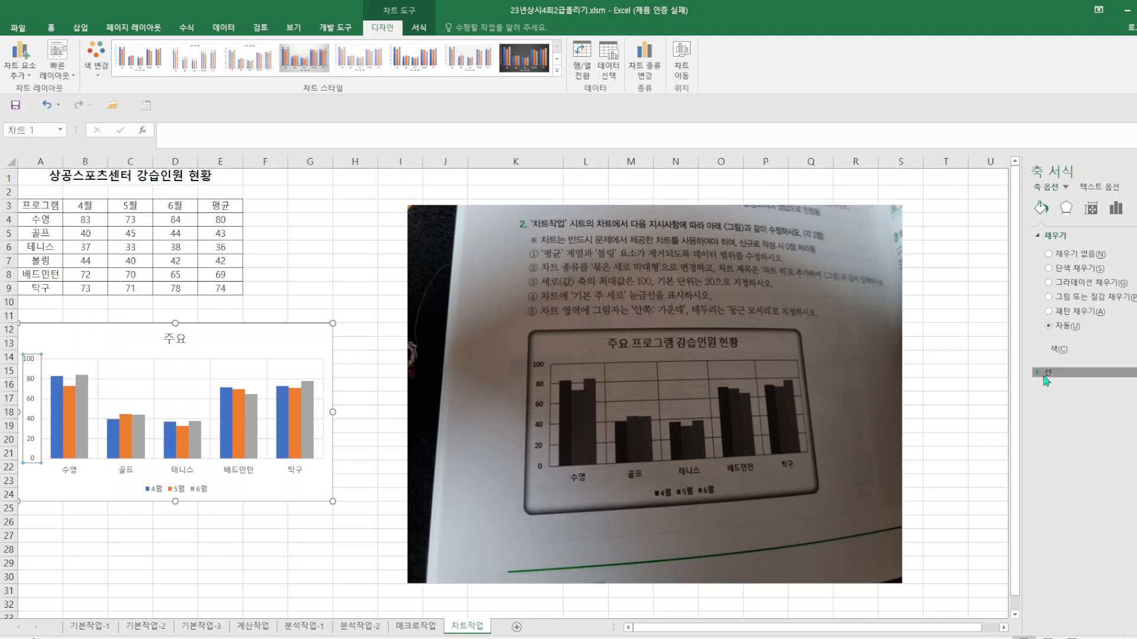
click(1047, 373)
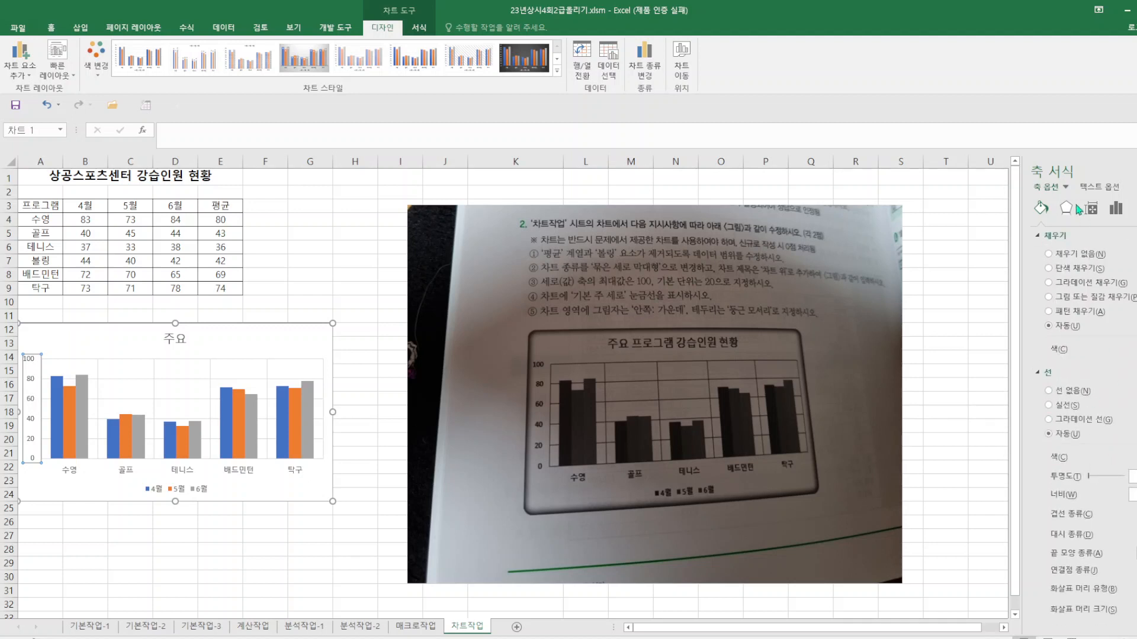
scroll(1121, 497, down, 1)
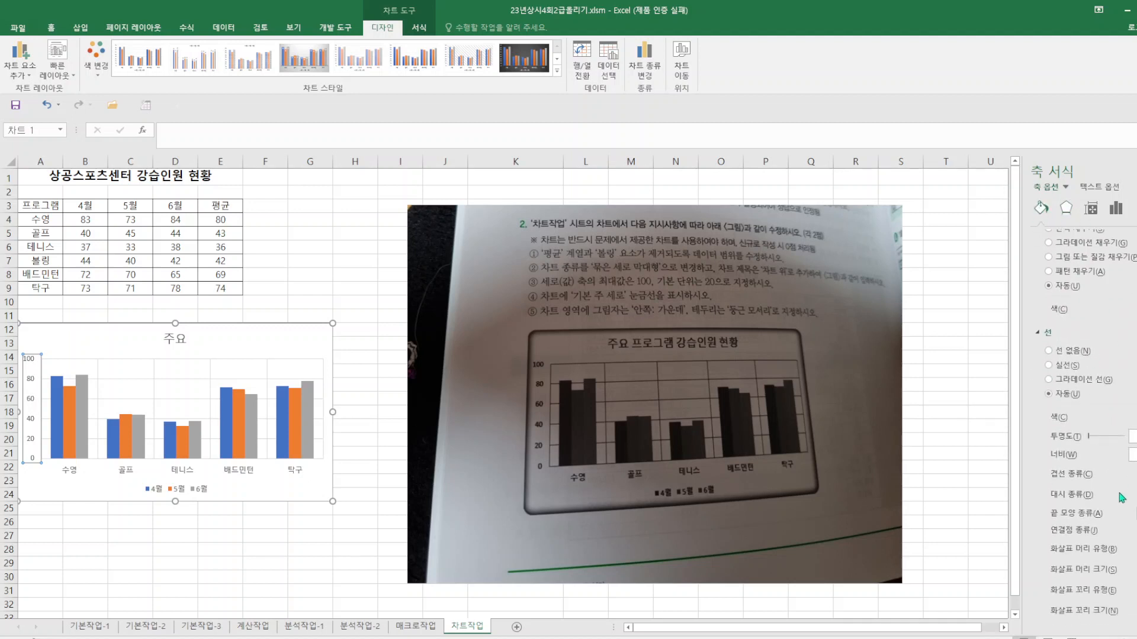
right_click(310, 498)
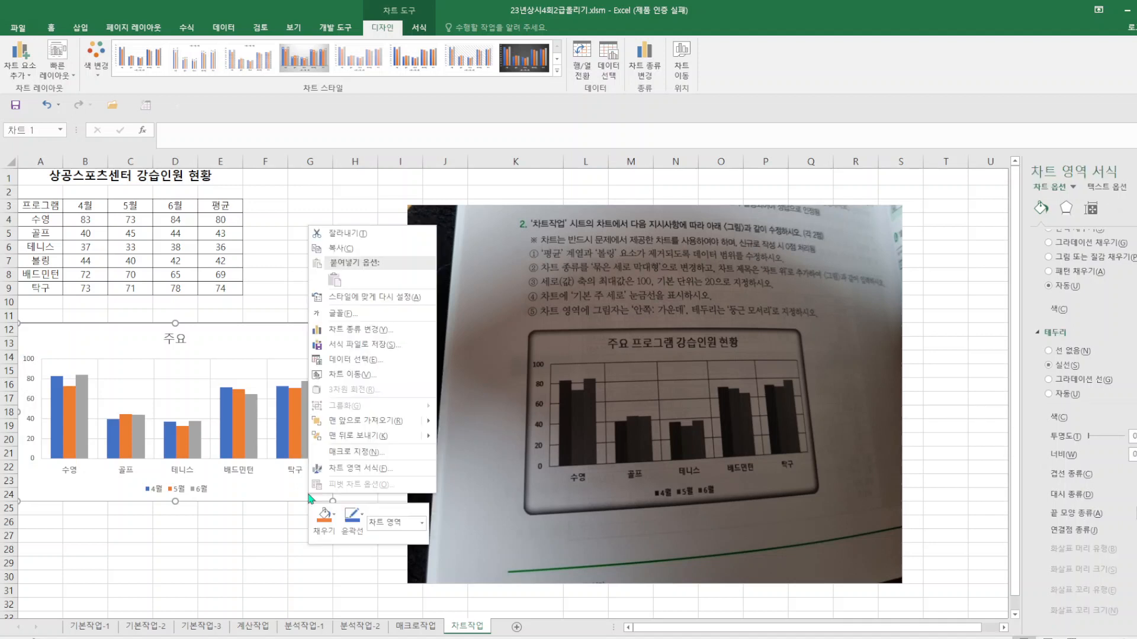
click(362, 469)
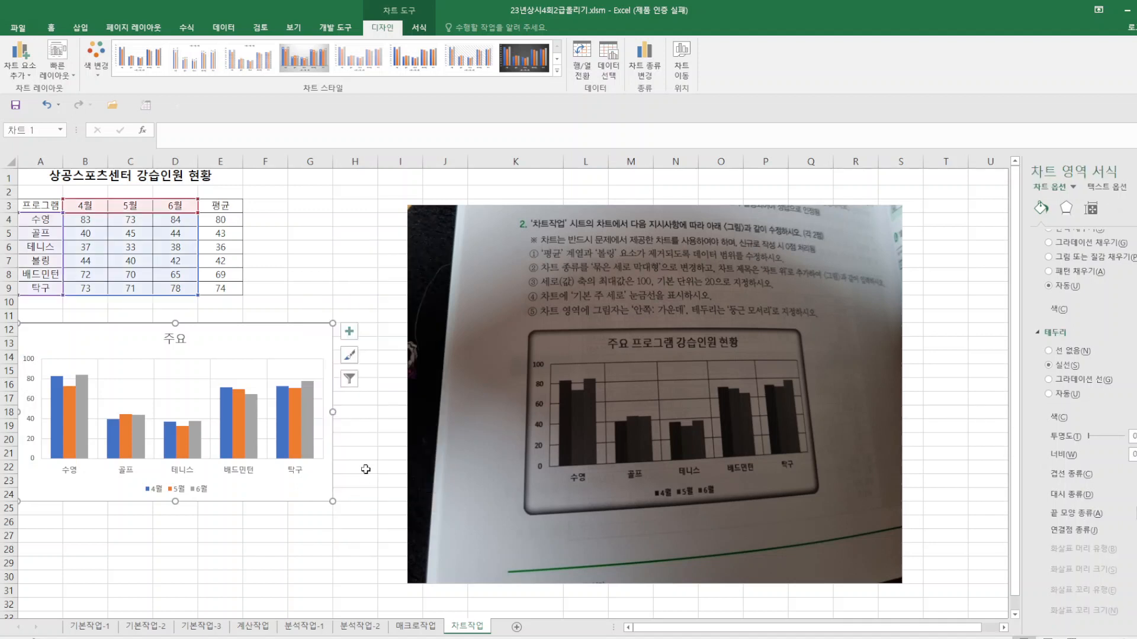
scroll(1111, 484, down, 1)
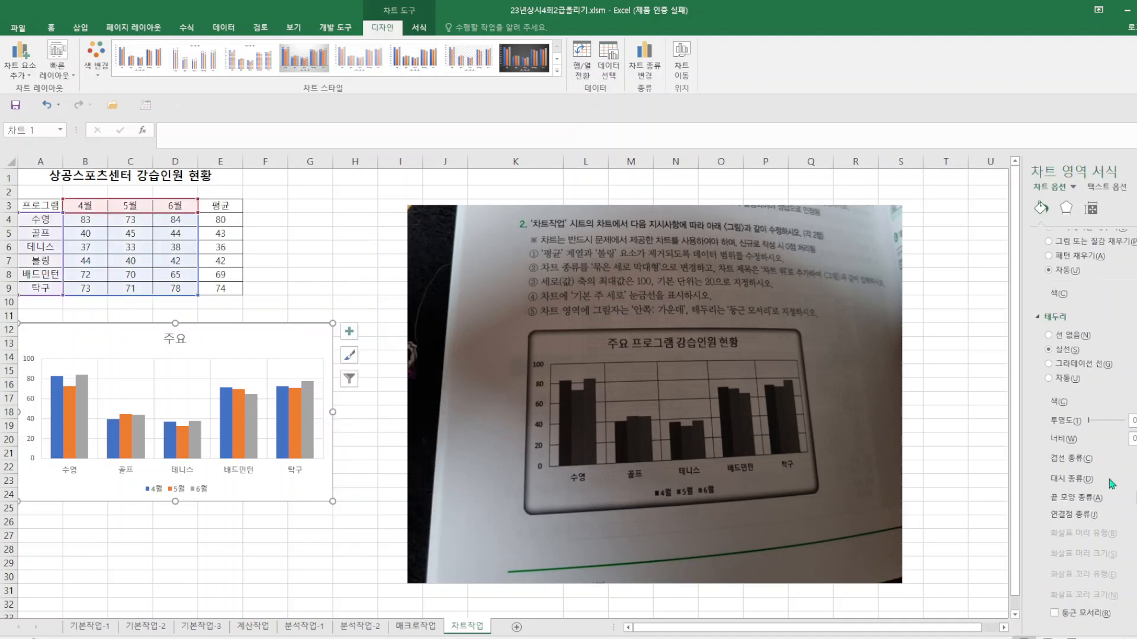
click(1069, 614)
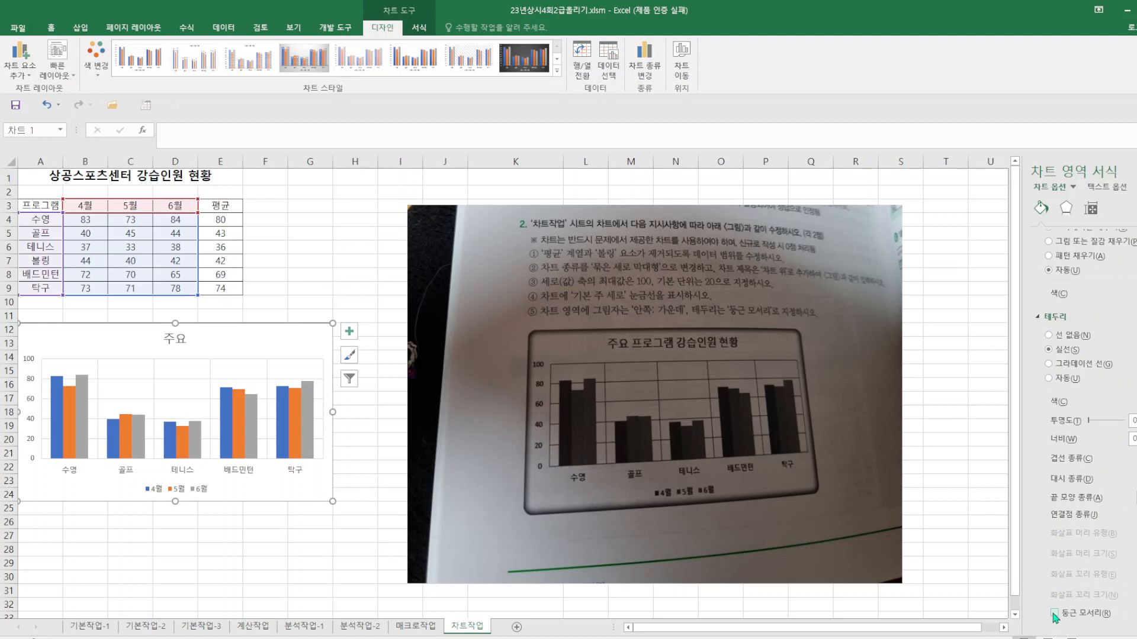
- Apply the inner centre shadow preset (안쪽: 가운데) to the chart area and save the workbook
click(1066, 208)
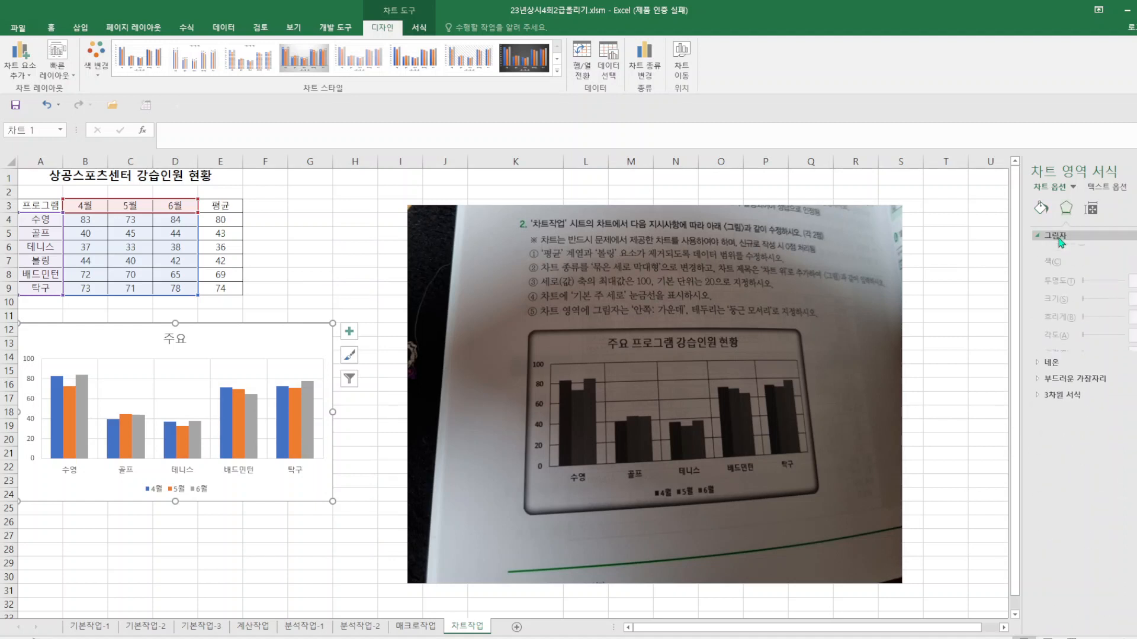
click(1055, 236)
click(1135, 253)
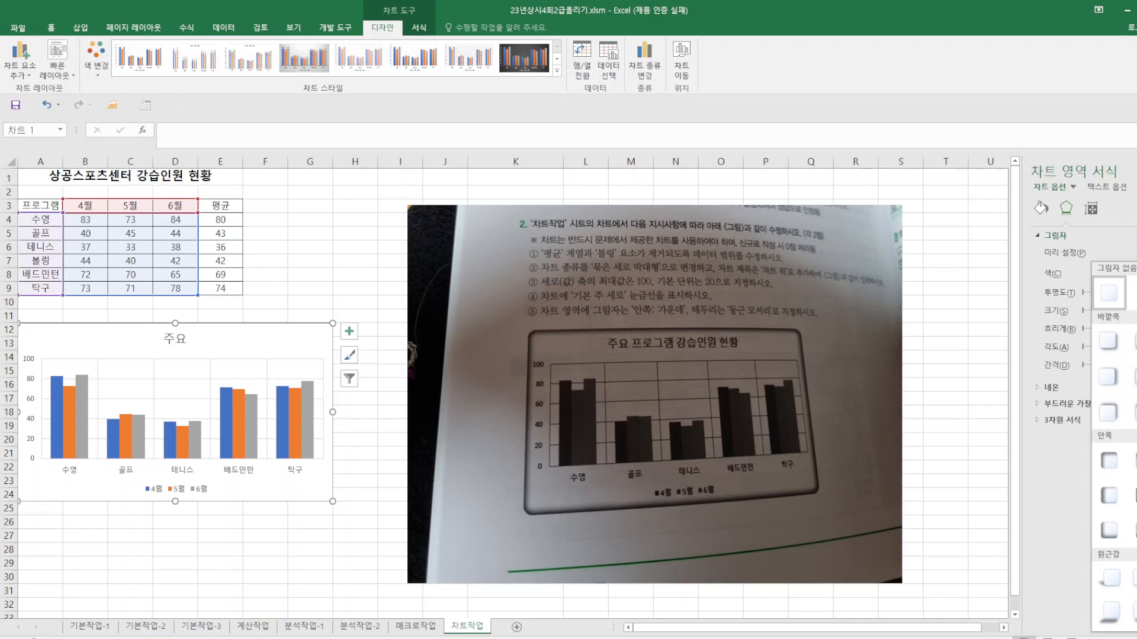
click(1133, 495)
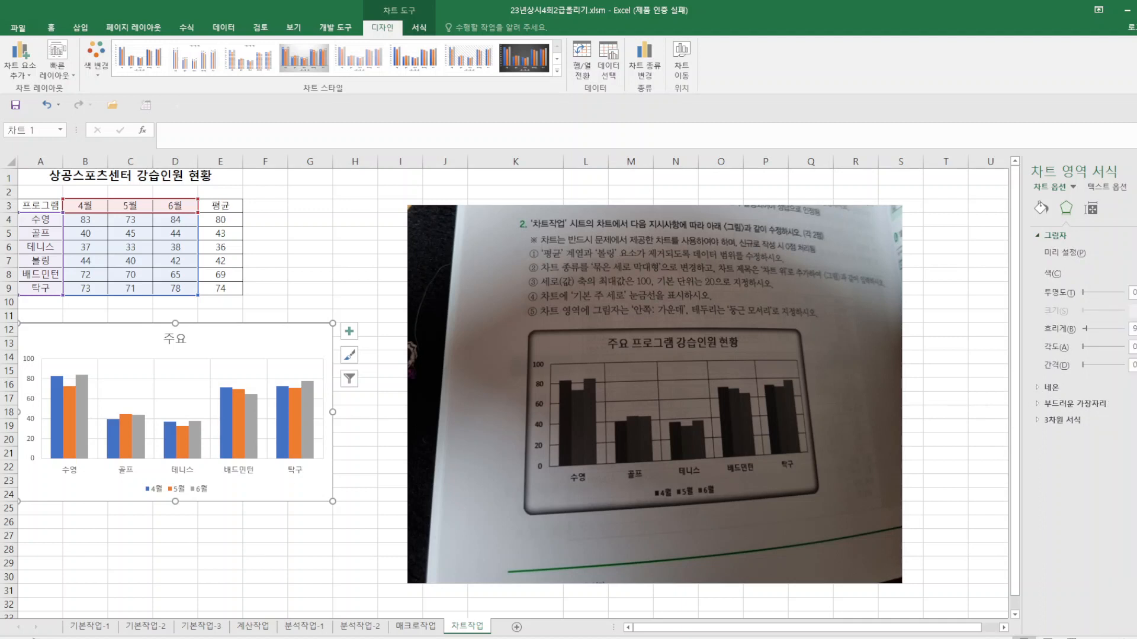
click(288, 562)
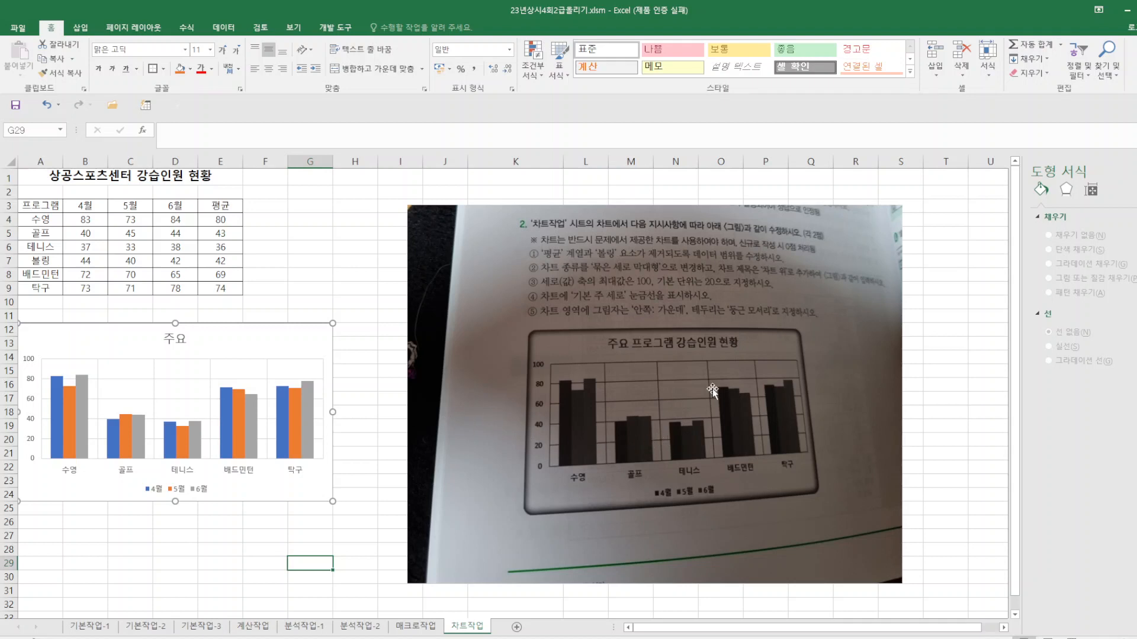
click(16, 106)
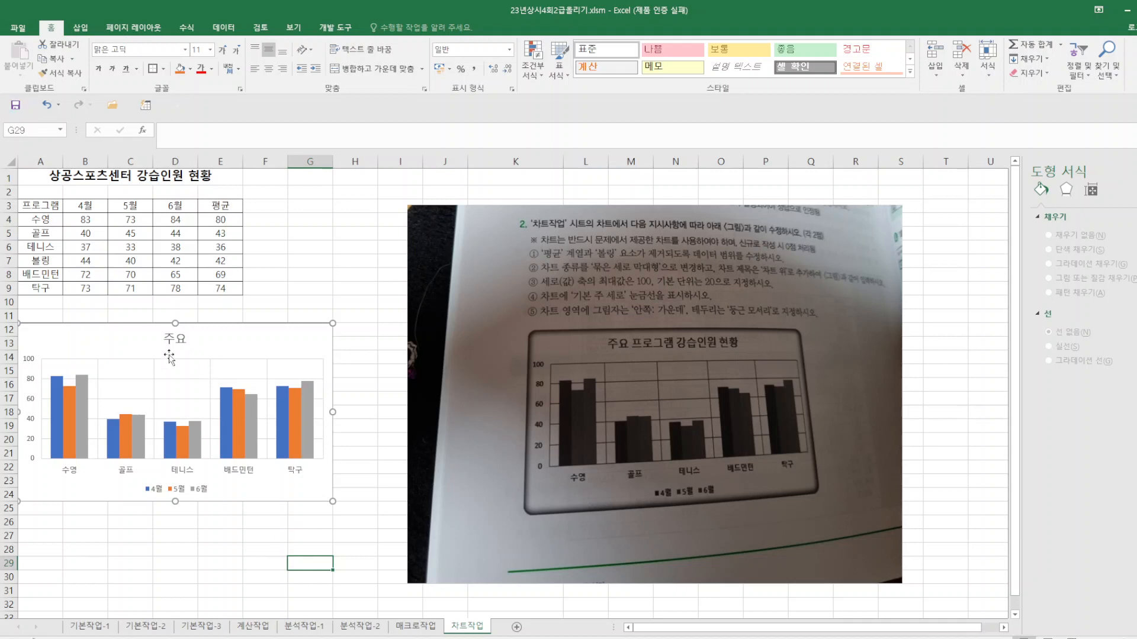